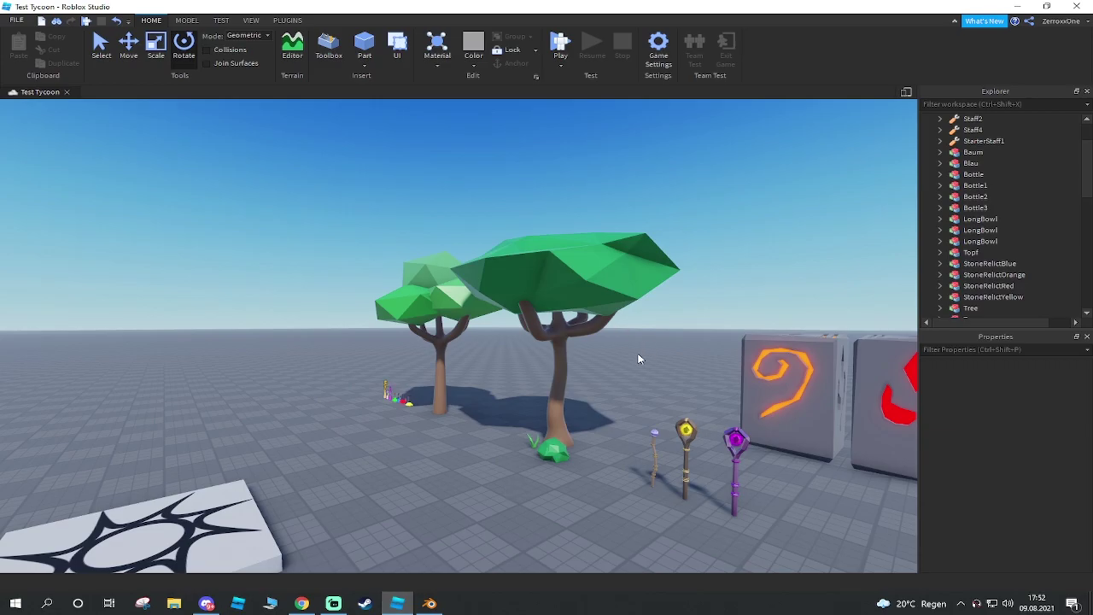
# Examine the low-poly trees, stone relics and staffs in the Roblox Studio scene from several distances, and switch to Blender
pyautogui.press('s')
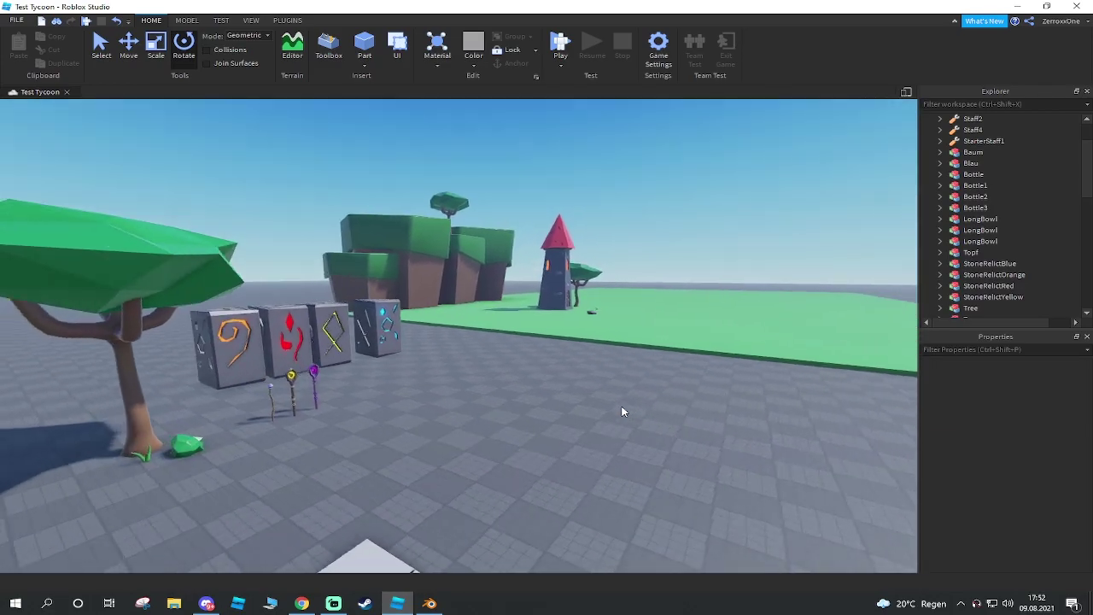
pyautogui.press('s')
pyautogui.press('w')
pyautogui.press('s')
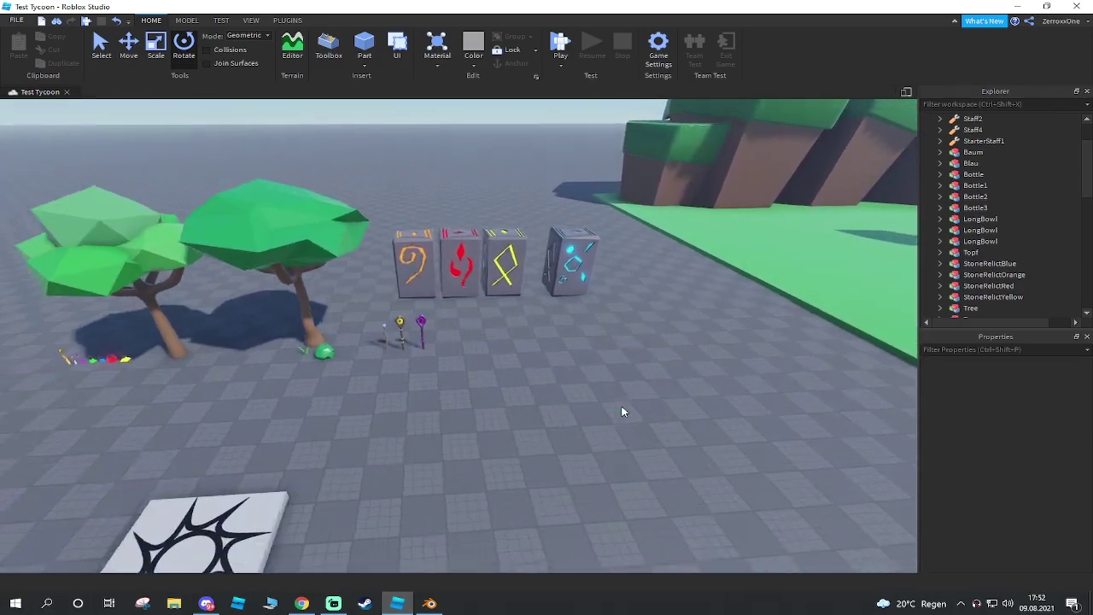
pyautogui.press('s')
pyautogui.press('w')
pyautogui.press('s')
pyautogui.click(430, 604)
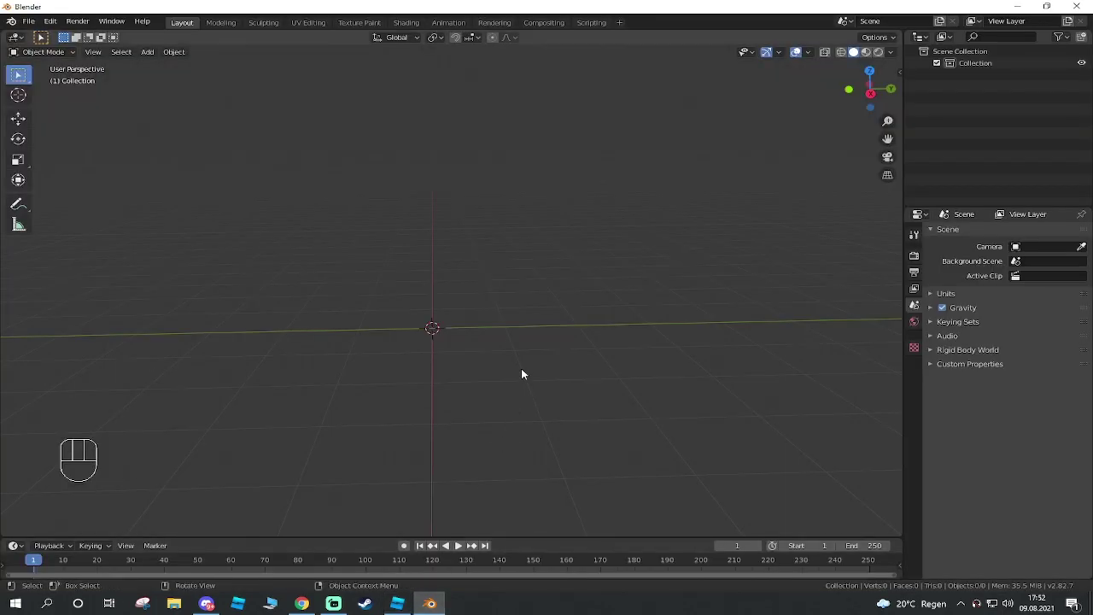
pyautogui.hotkey('alt', 'Tab')
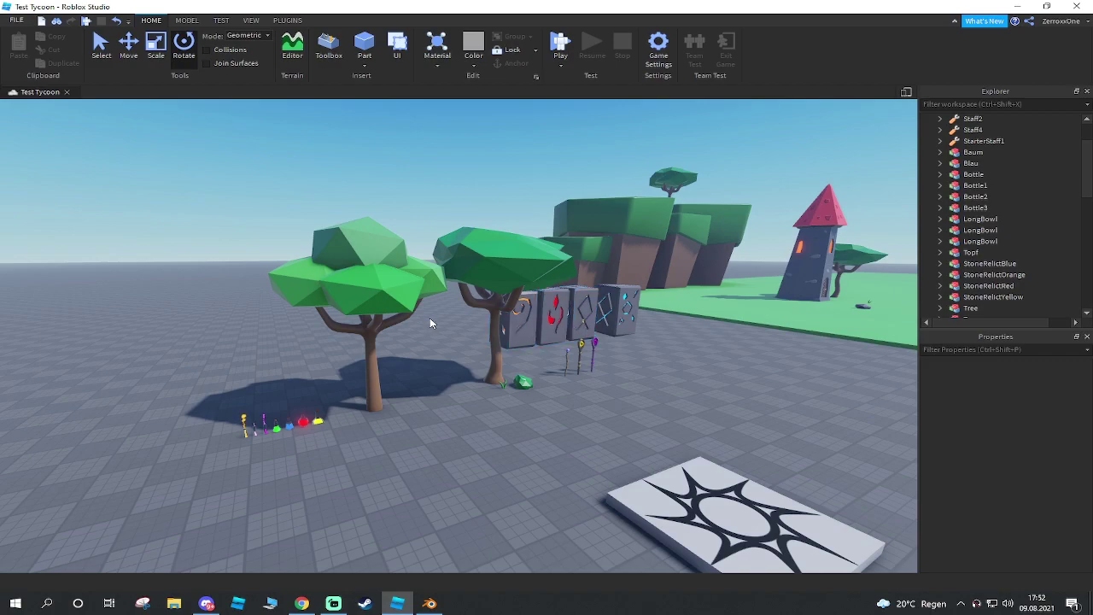
pyautogui.moveTo(751, 340); pyautogui.dragTo(674, 358, button='middle')
pyautogui.moveTo(674, 357); pyautogui.dragTo(674, 358, button='right')
pyautogui.press('s')
pyautogui.press('s')
pyautogui.press('w')
pyautogui.press('s')
pyautogui.press('w')
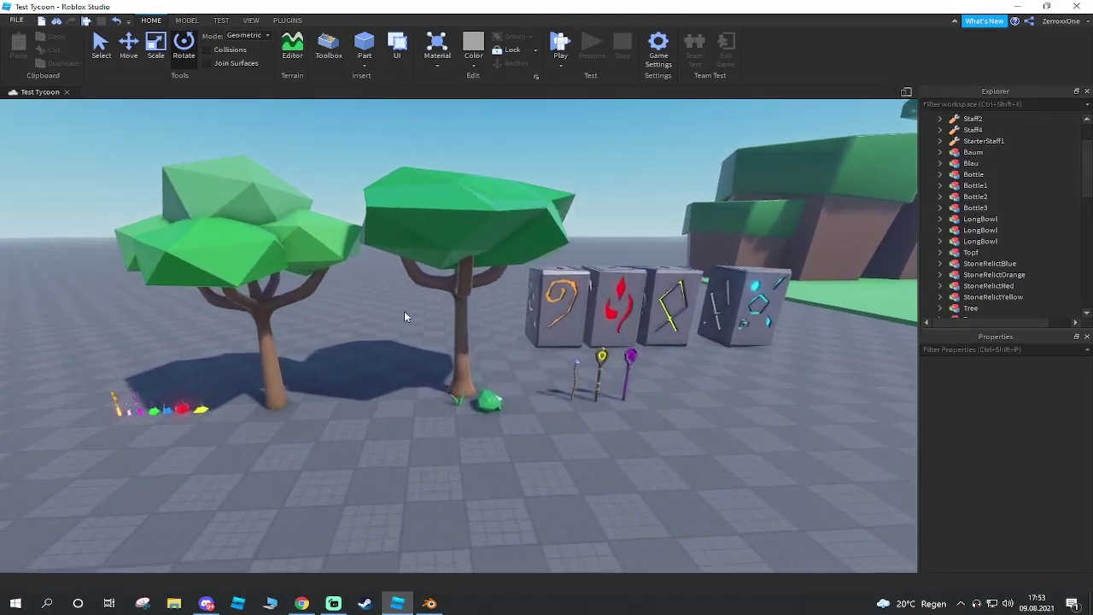
pyautogui.press('s')
pyautogui.scroll(5, 485, 304)
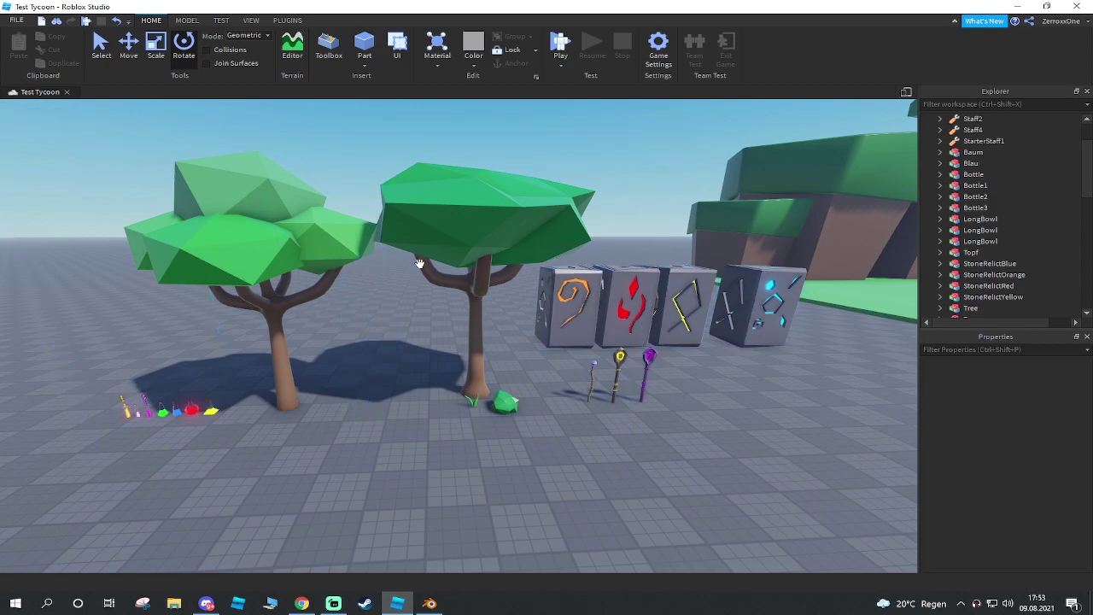
pyautogui.scroll(5, 526, 427)
pyautogui.scroll(-5, 528, 433)
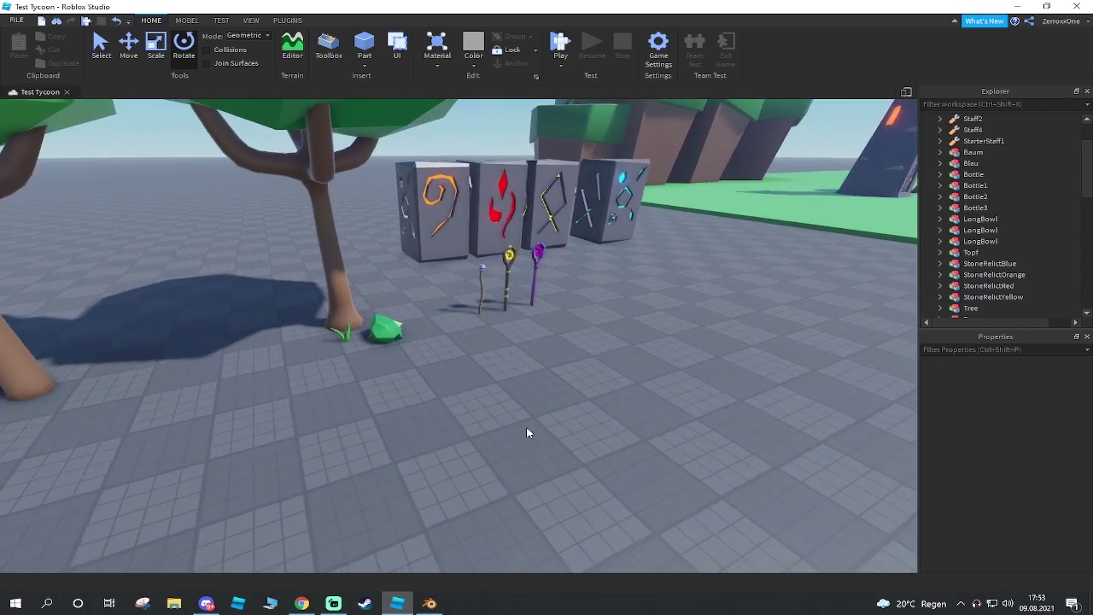
pyautogui.scroll(5, 534, 403)
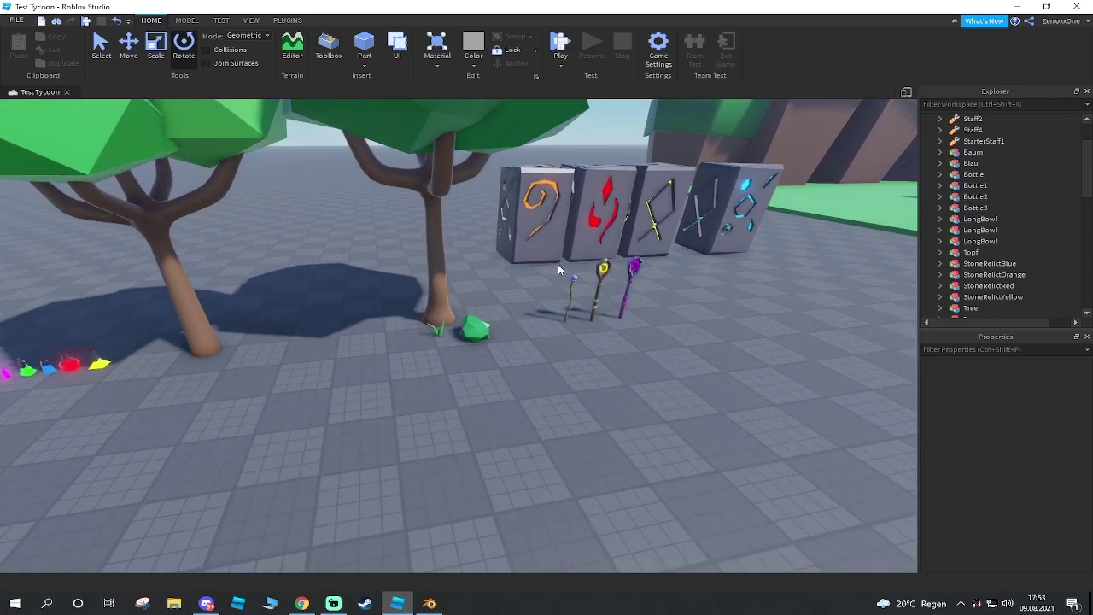
pyautogui.hotkey('alt', 'Tab')
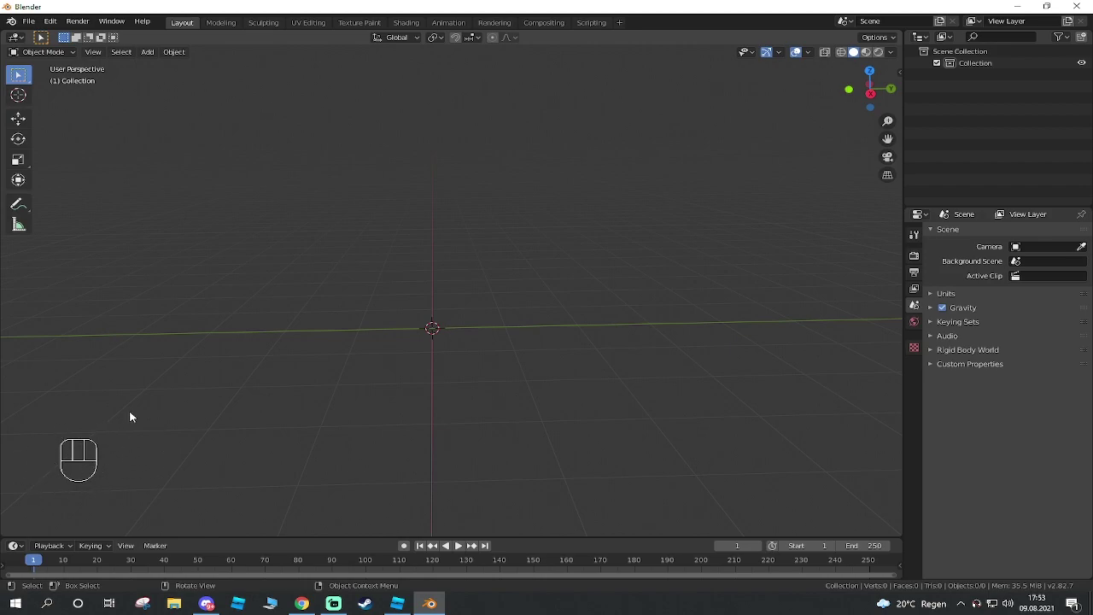
pyautogui.rightClick(437, 426)
pyautogui.click(341, 419)
pyautogui.press('w')
pyautogui.press('e')
pyautogui.press('a')
pyautogui.press('s')
pyautogui.press('d')
pyautogui.moveTo(511, 334); pyautogui.dragTo(512, 380, button='middle')
pyautogui.moveTo(472, 452); pyautogui.dragTo(521, 450, button='middle')
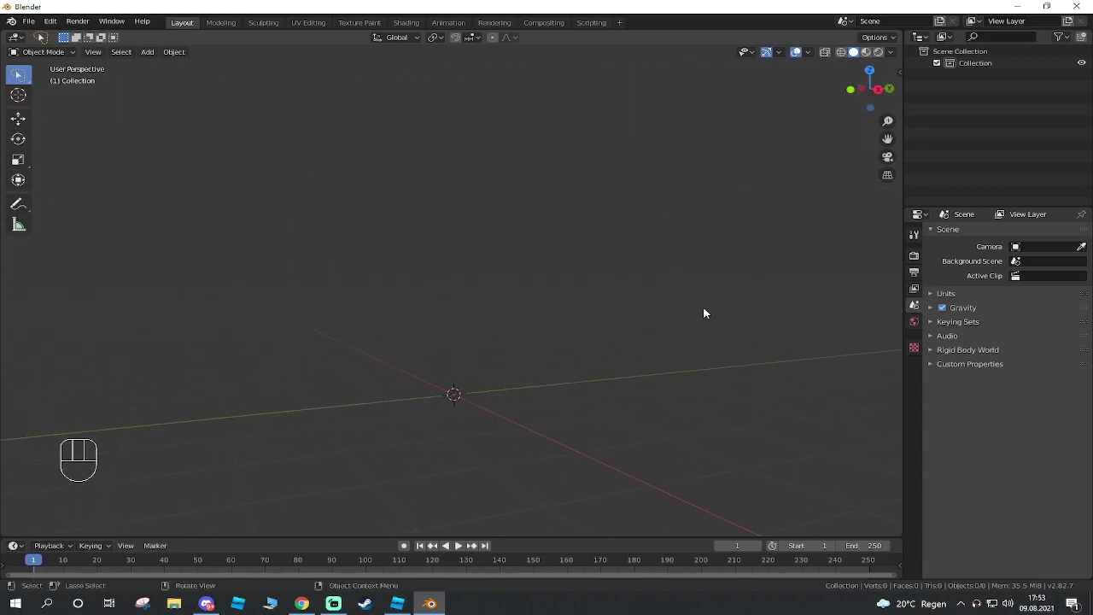
# Add a plane mesh at the world origin of the empty scene
pyautogui.hotkey('shift', 'a')
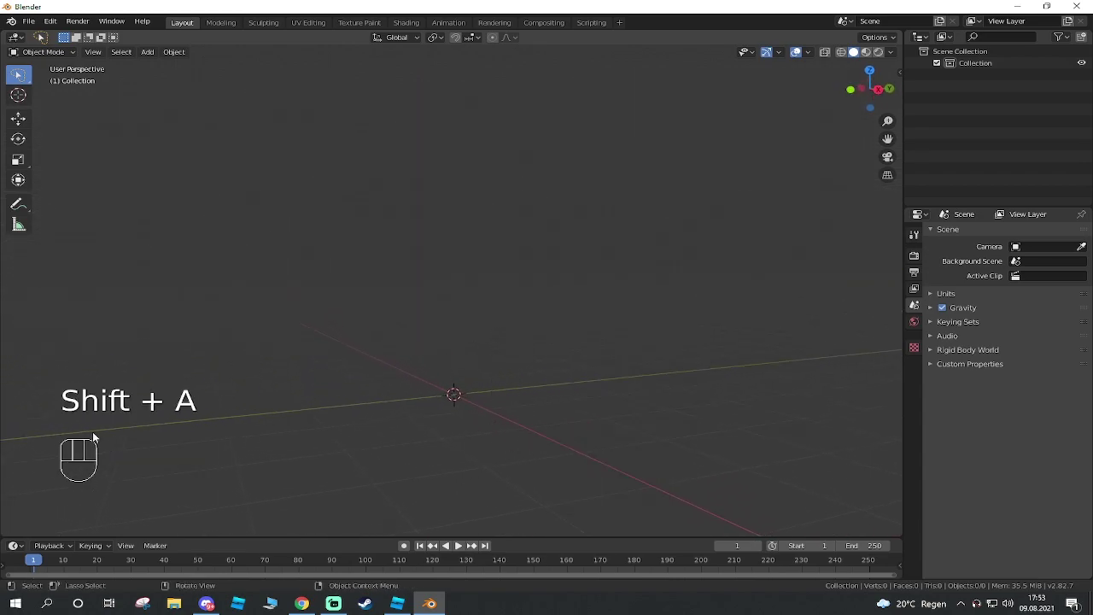
pyautogui.hotkey('shift', 'a')
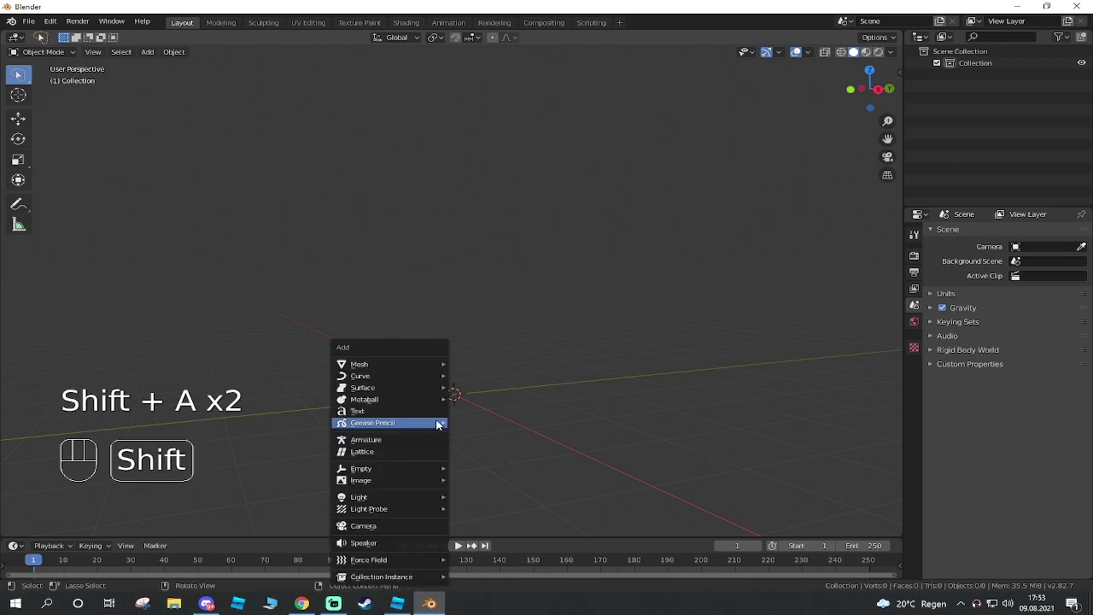
pyautogui.moveTo(396, 360)
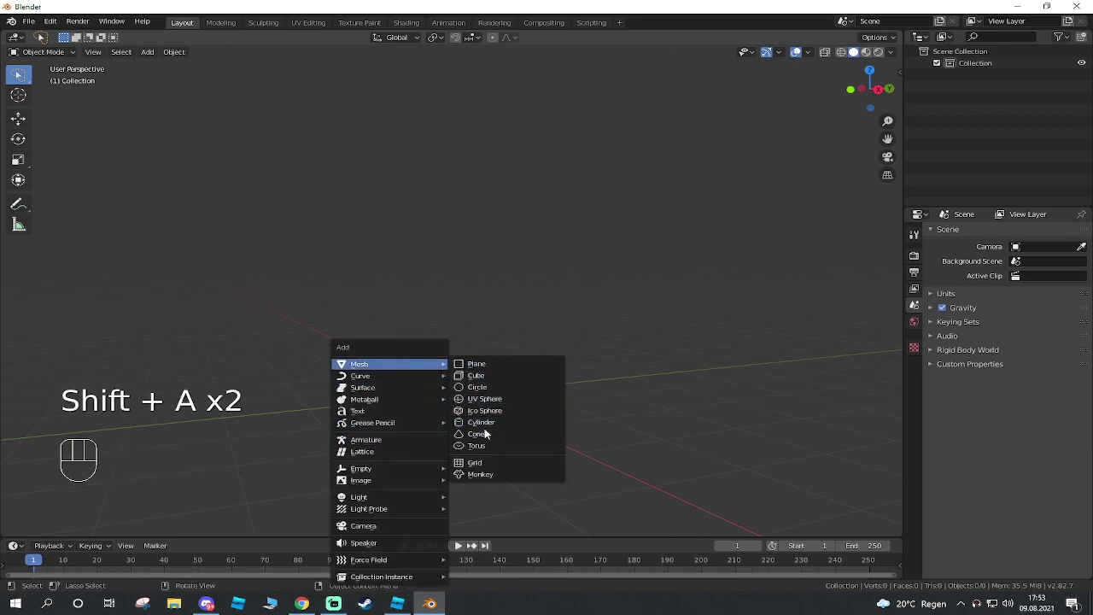
pyautogui.click(494, 362)
pyautogui.moveTo(472, 432); pyautogui.dragTo(568, 466, button='middle')
pyautogui.scroll(5, 568, 466)
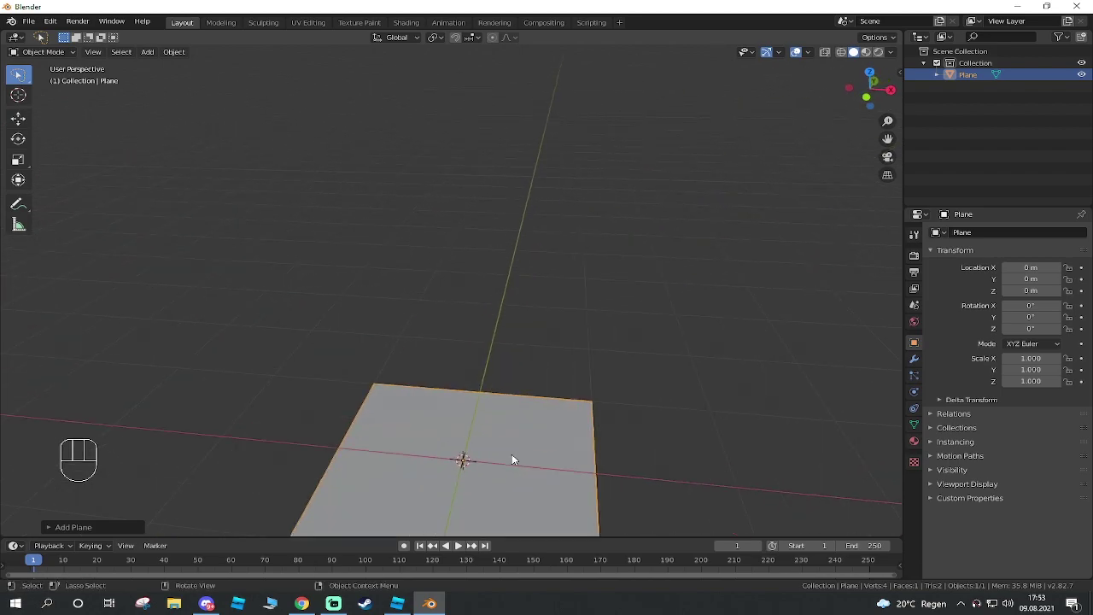
pyautogui.keyDown('shift'); pyautogui.moveTo(441, 477); pyautogui.dragTo(502, 331, button='middle'); pyautogui.keyUp('shift')
# Delete three of the plane's four vertices in Edit Mode, leaving only a single vertex
pyautogui.press('Tab')
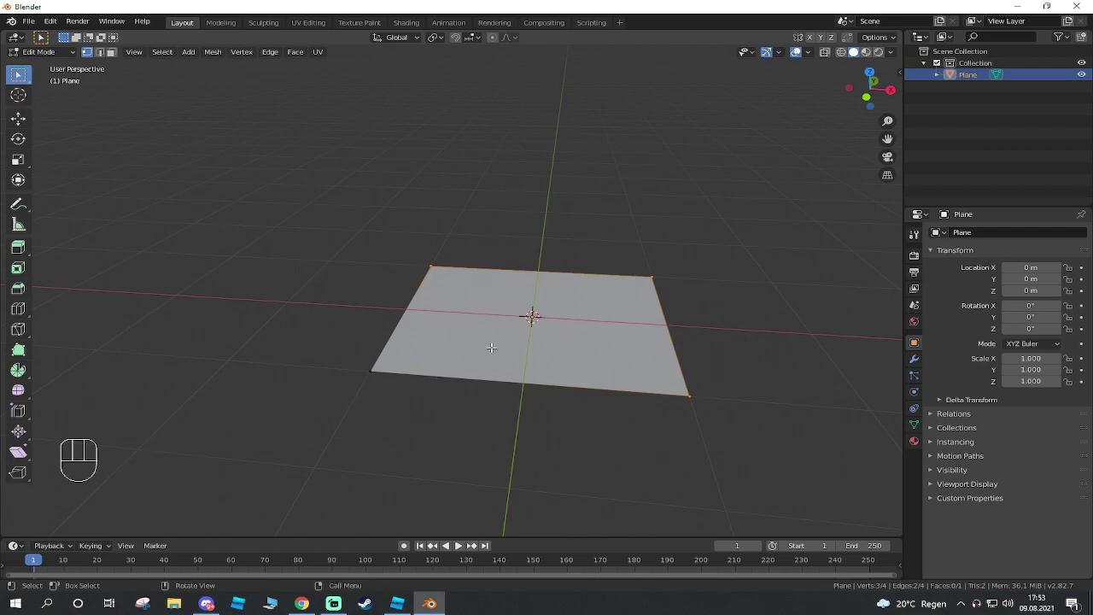
pyautogui.press('Delete')
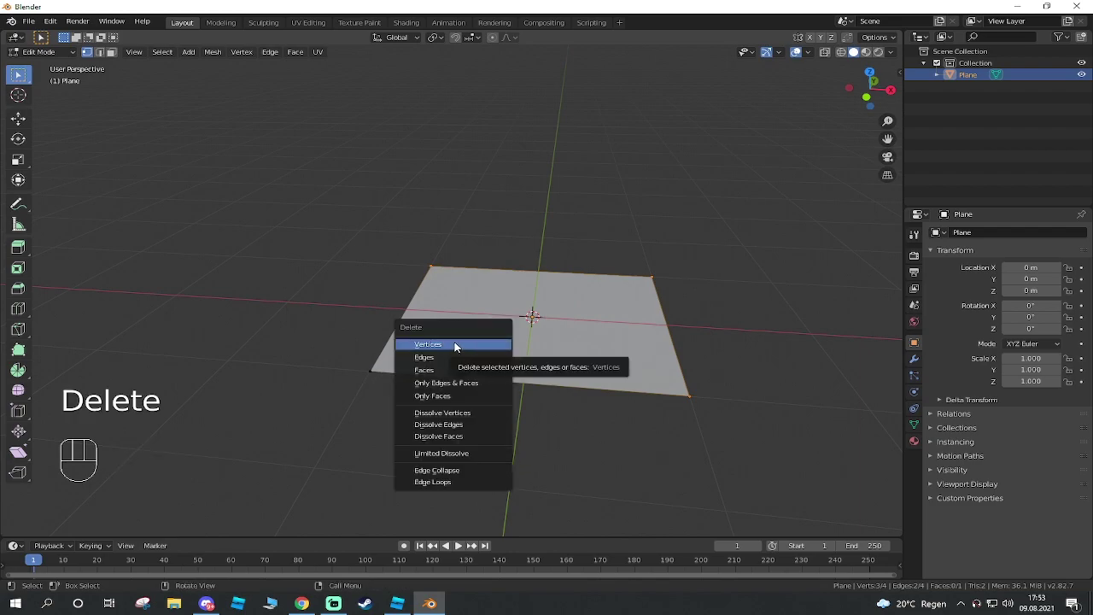
pyautogui.click(454, 344)
pyautogui.moveTo(398, 415); pyautogui.dragTo(408, 422, button='middle')
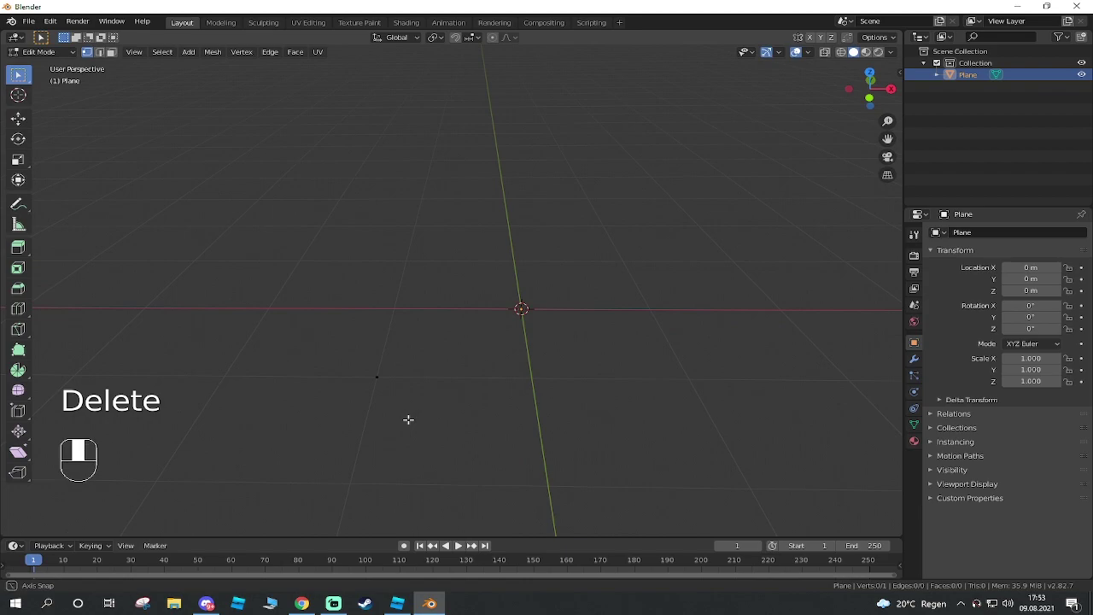
# Select the remaining vertex, return to Object Mode and move it to the object's origin with Geometry to Origin
pyautogui.rightClick(381, 381)
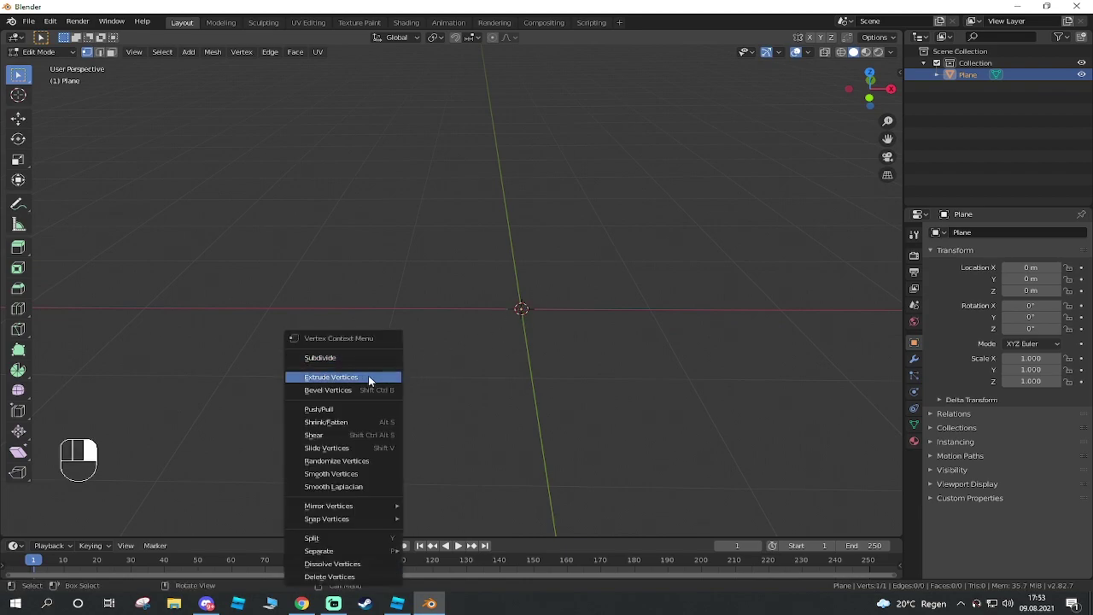
pyautogui.rightClick(512, 317)
pyautogui.press('Tab')
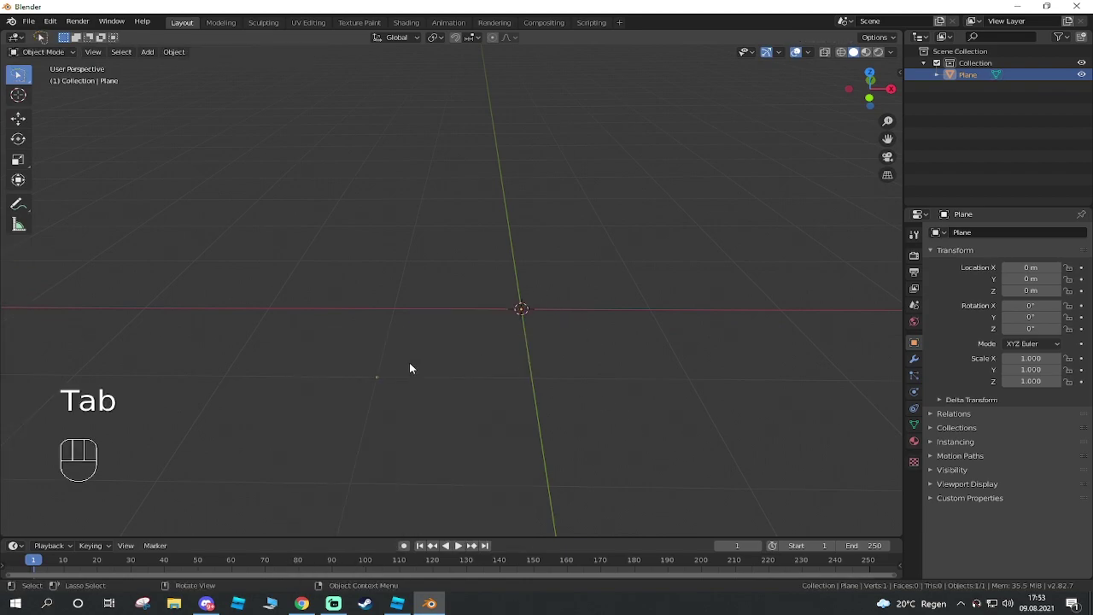
pyautogui.rightClick(369, 381)
pyautogui.moveTo(355, 404)
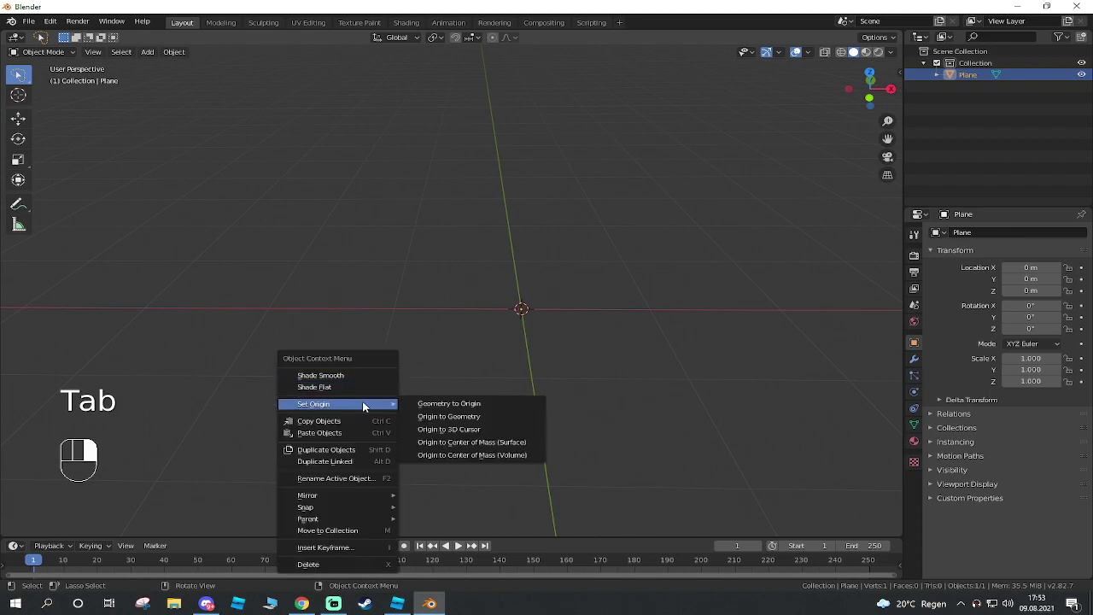
pyautogui.click(431, 409)
pyautogui.moveTo(602, 341); pyautogui.dragTo(707, 432, button='middle')
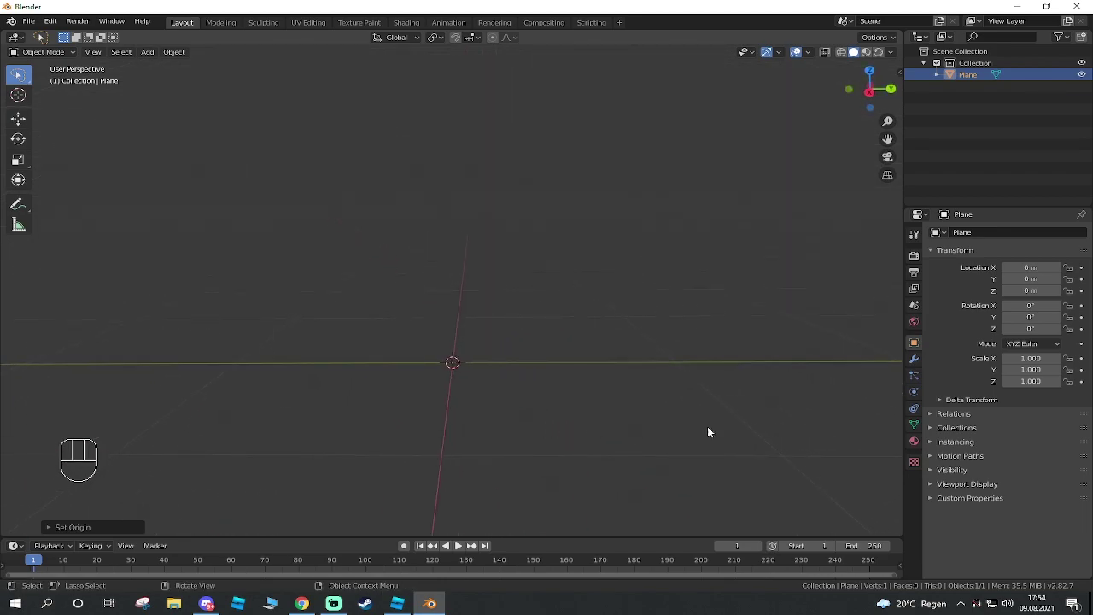
# Add a Skin modifier followed by a Subdivision Surface modifier to the single-vertex plane object
pyautogui.click(914, 360)
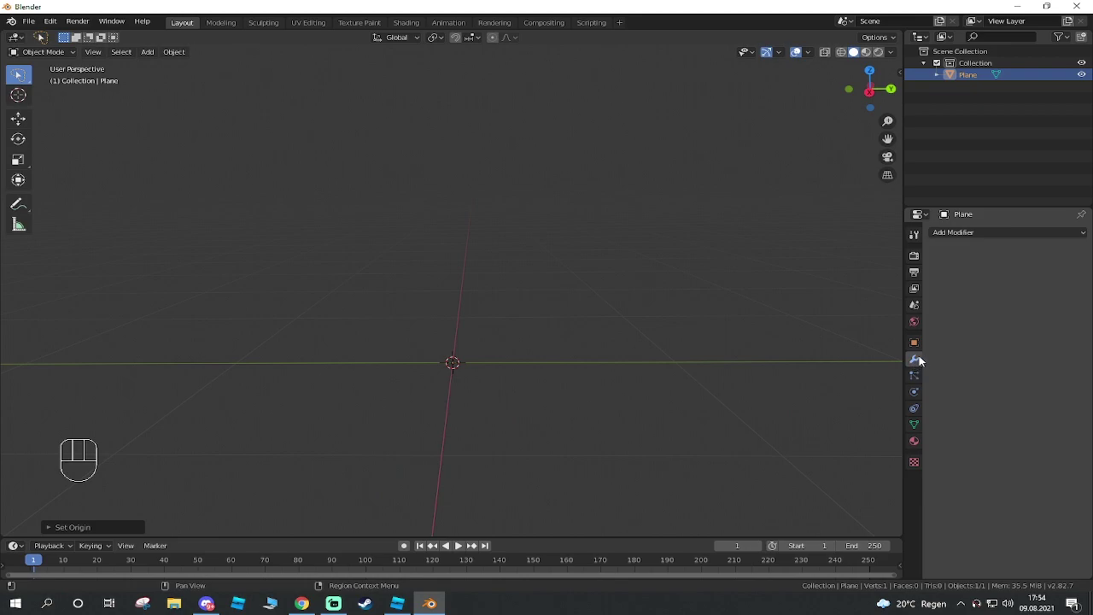
pyautogui.click(968, 234)
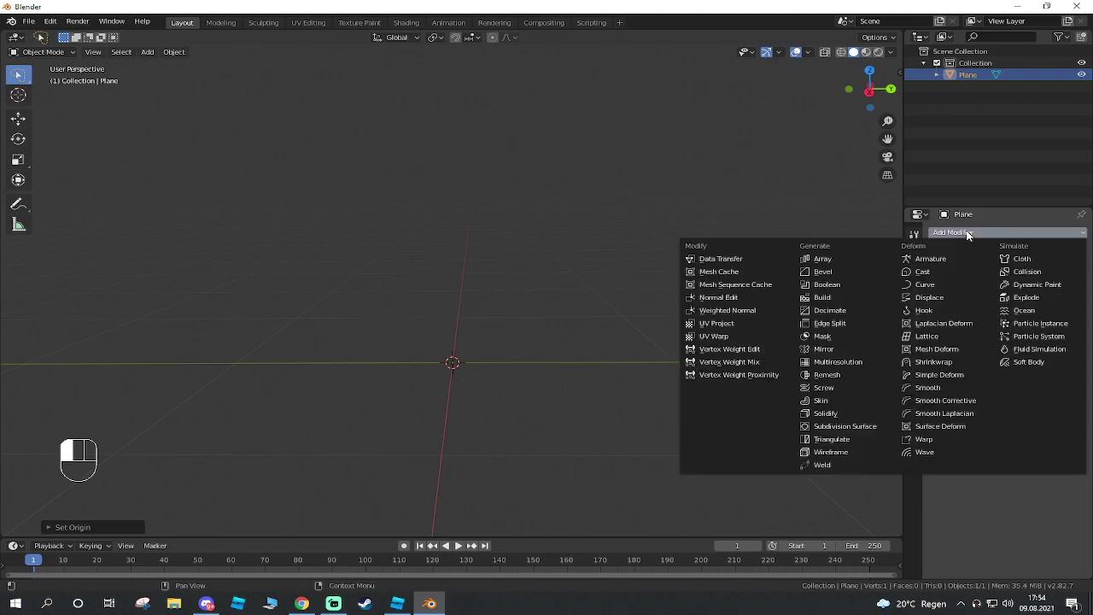
pyautogui.click(840, 403)
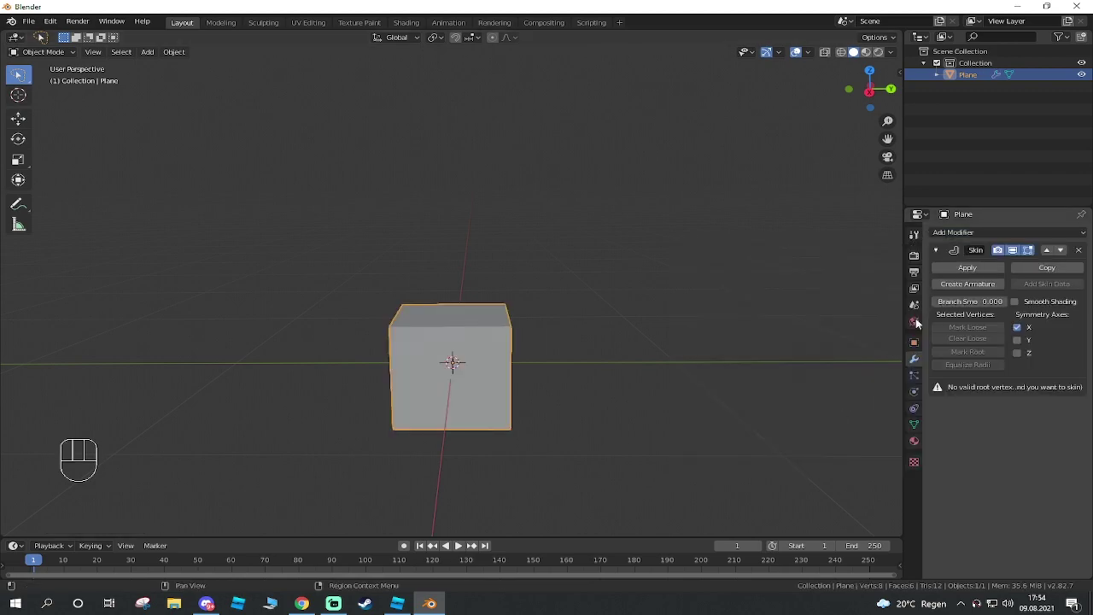
pyautogui.click(923, 234)
pyautogui.click(844, 427)
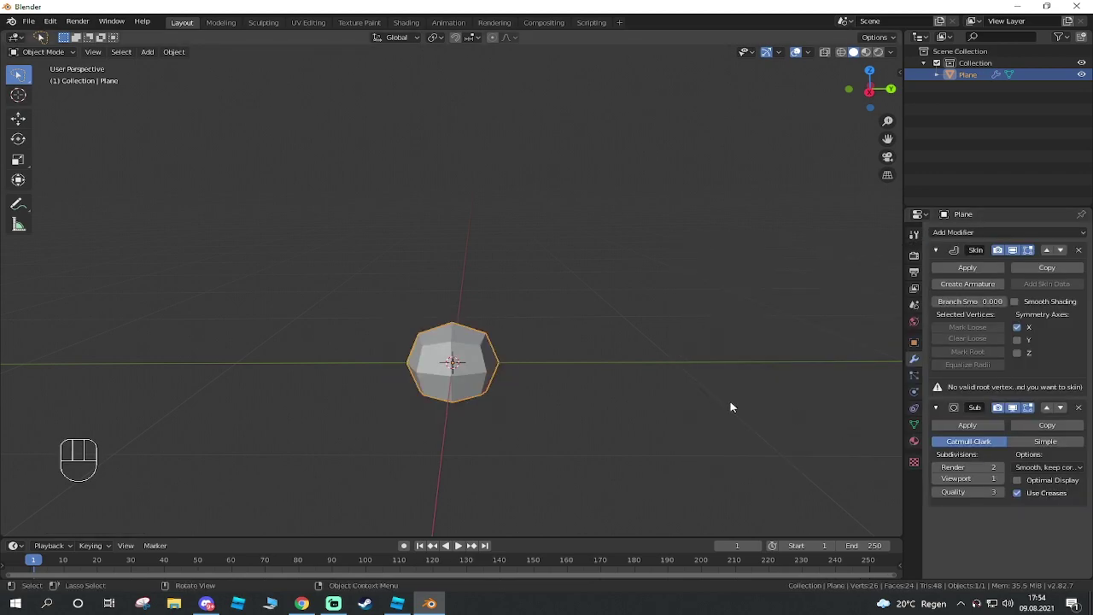
pyautogui.scroll(-6, 608, 371)
pyautogui.keyDown('shift'); pyautogui.moveTo(539, 301); pyautogui.dragTo(564, 386, button='middle'); pyautogui.keyUp('shift')
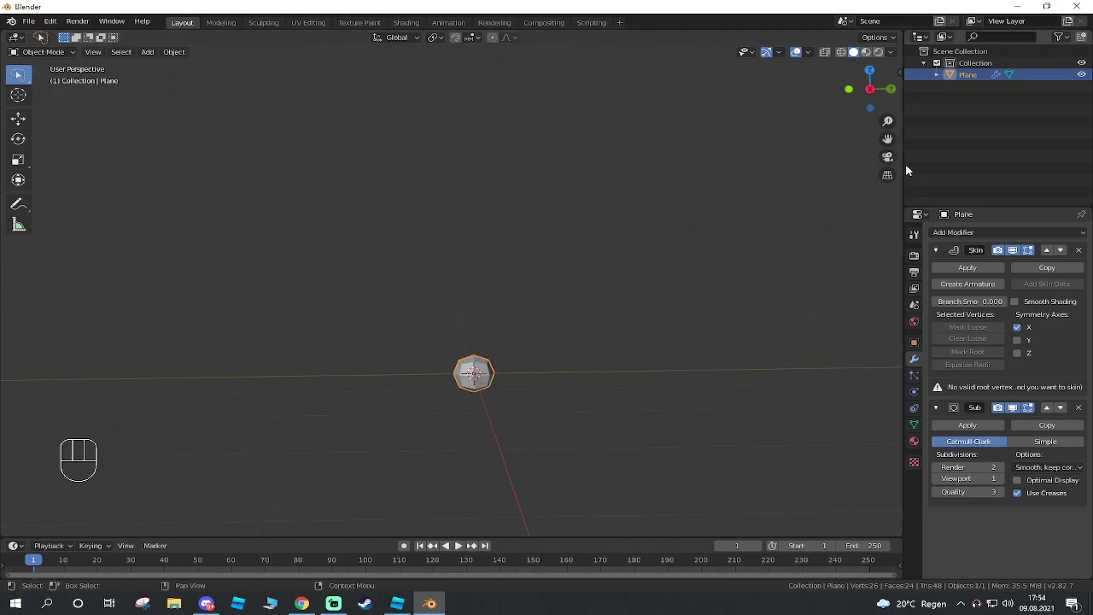
# In Right Orthographic view and Edit Mode, extrude the origin vertex straight up about 4 m to form the tree trunk
pyautogui.click(870, 89)
pyautogui.scroll(-2, 488, 423)
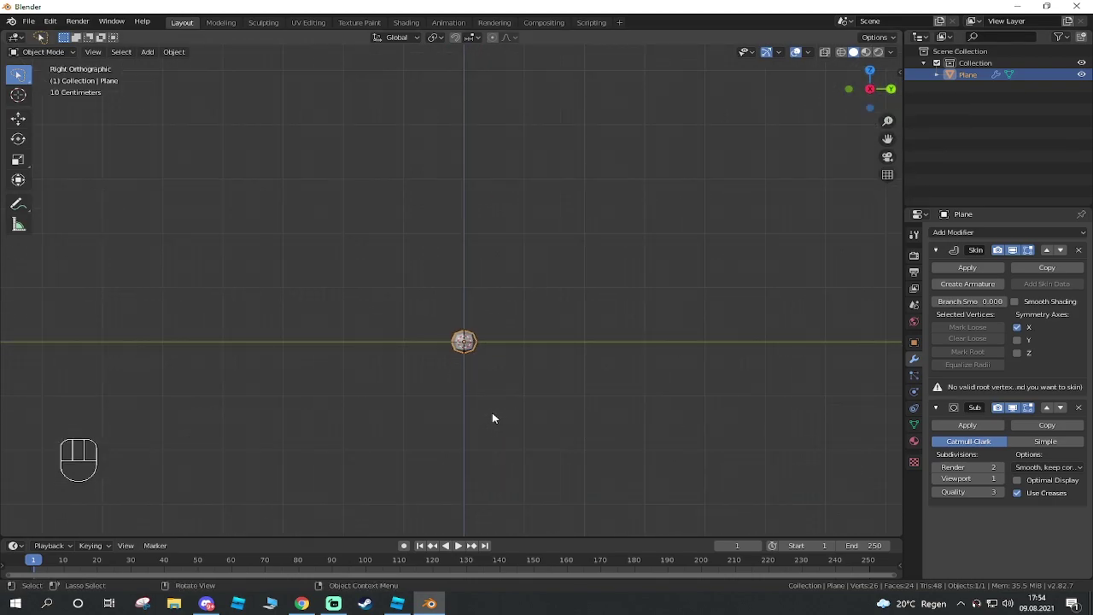
pyautogui.keyDown('shift'); pyautogui.moveTo(533, 353); pyautogui.dragTo(540, 417, button='middle'); pyautogui.keyUp('shift')
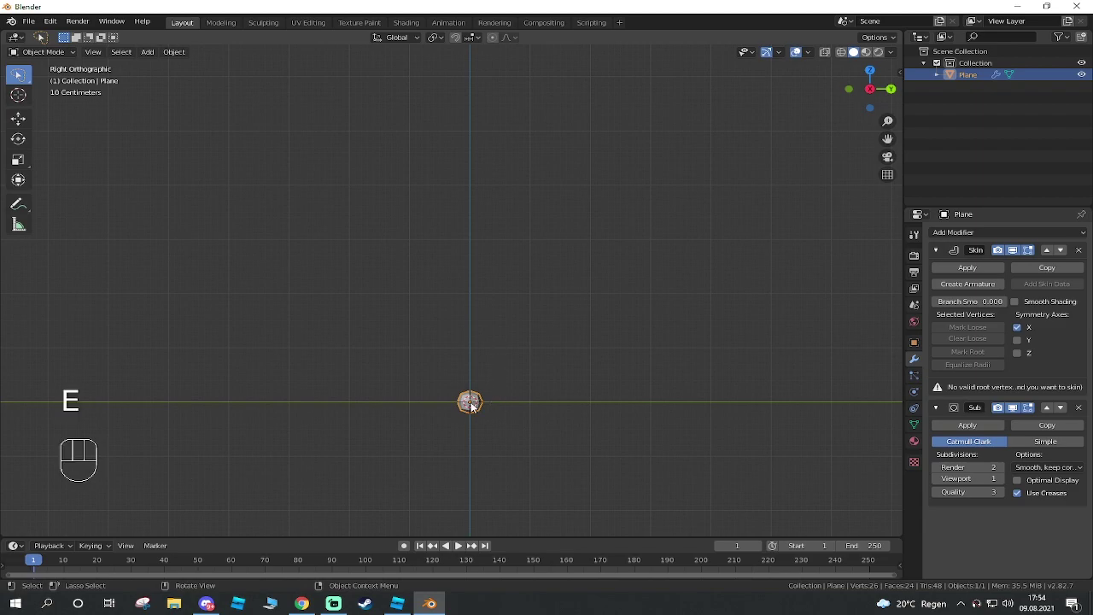
pyautogui.press('Tab')
pyautogui.press('e')
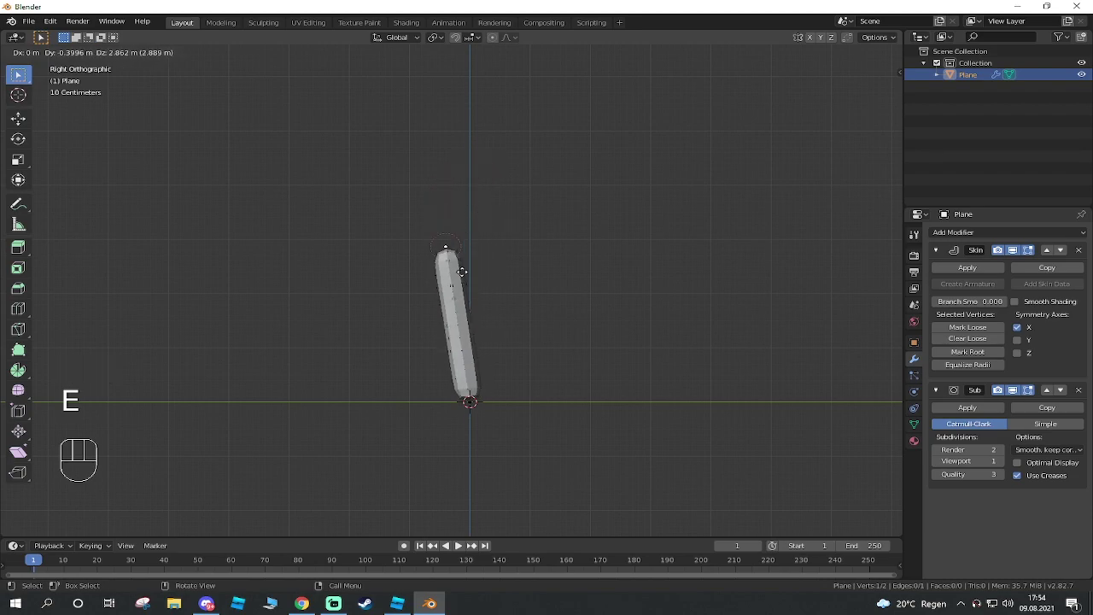
pyautogui.click(469, 176)
# Extrude an upward-slanting branch to each side from the trunk's top vertex, turning on X-ray to reselect that vertex for the second branch
pyautogui.press('e')
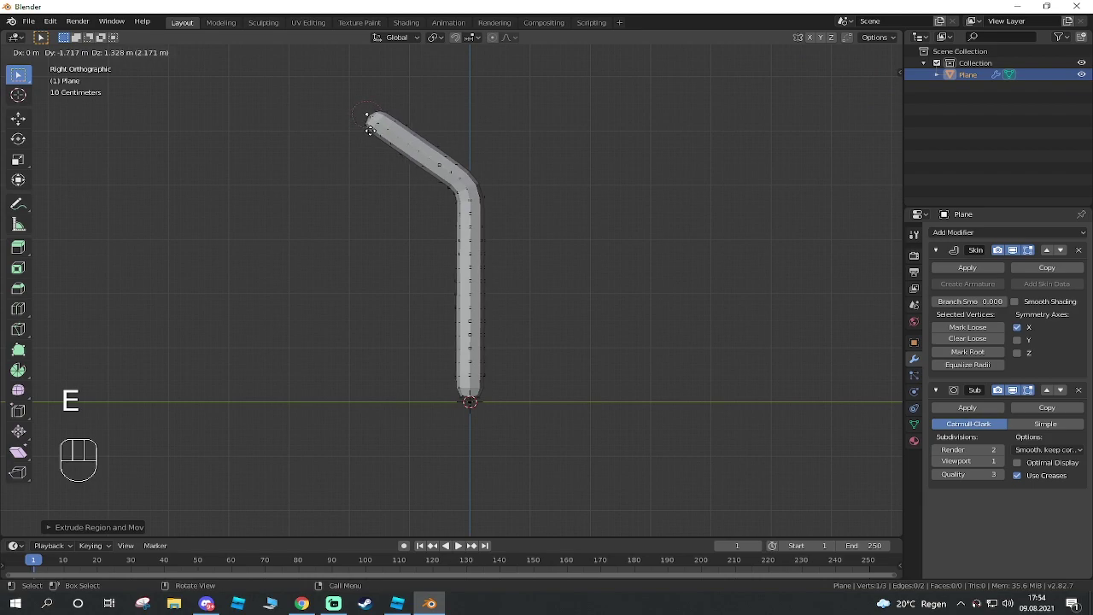
pyautogui.click(383, 134)
pyautogui.click(464, 190)
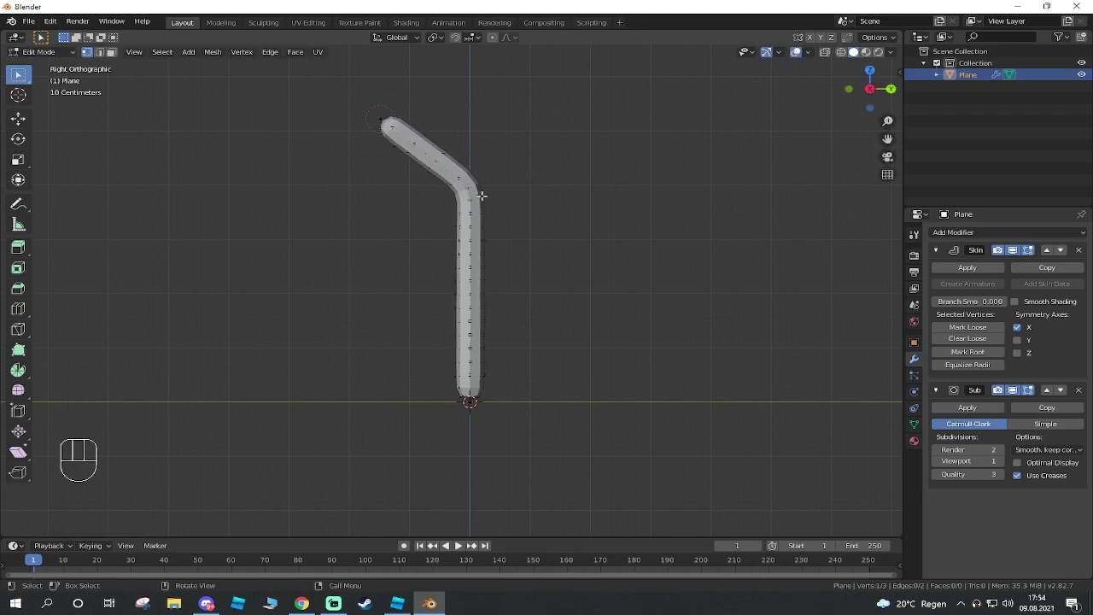
pyautogui.click(826, 54)
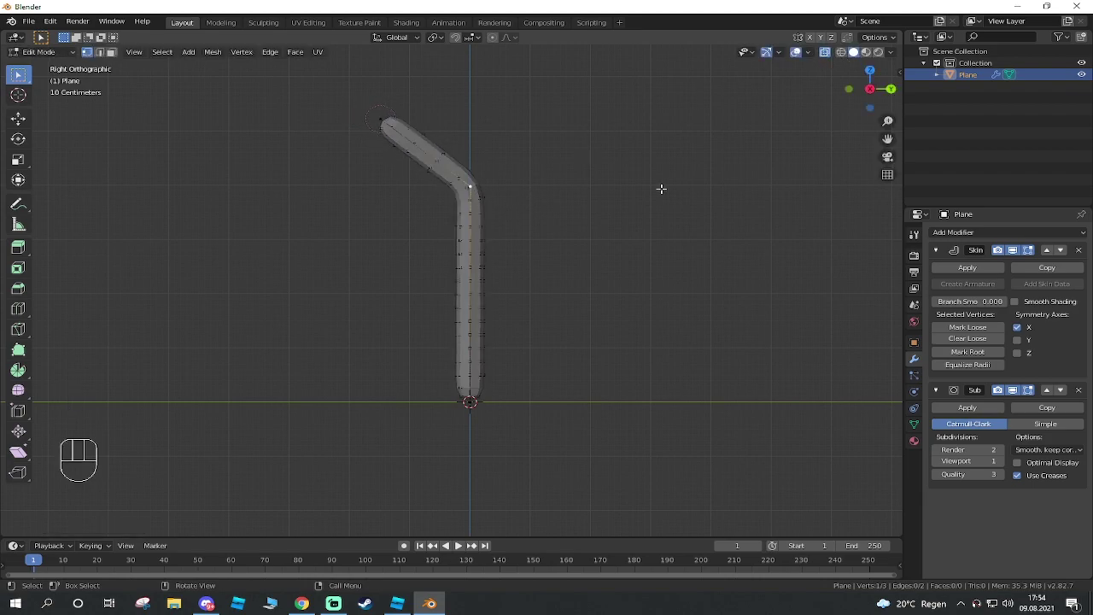
pyautogui.press('e')
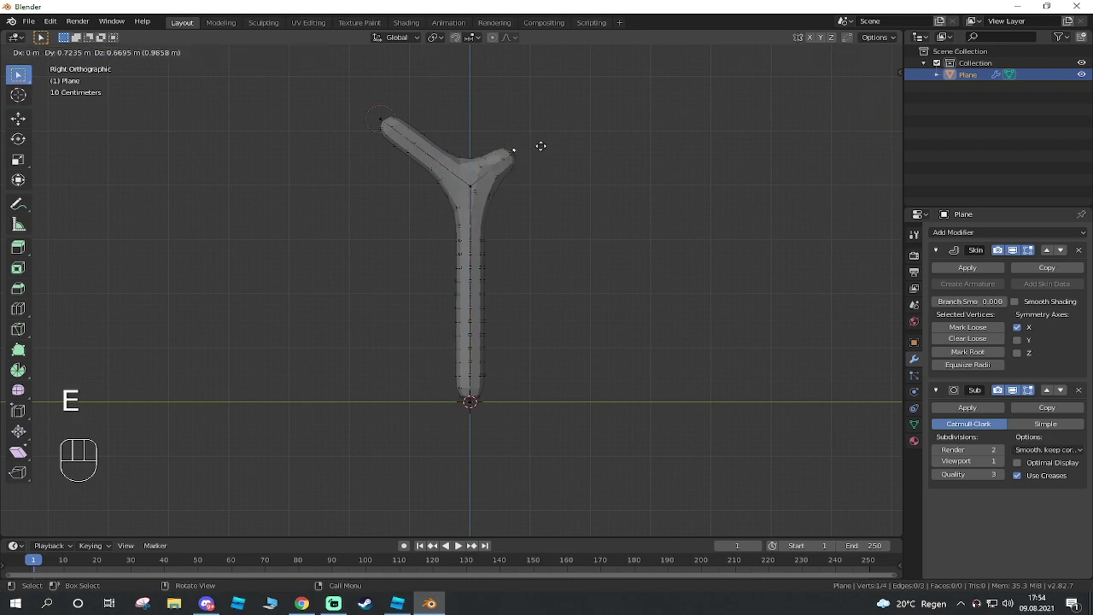
pyautogui.click(608, 142)
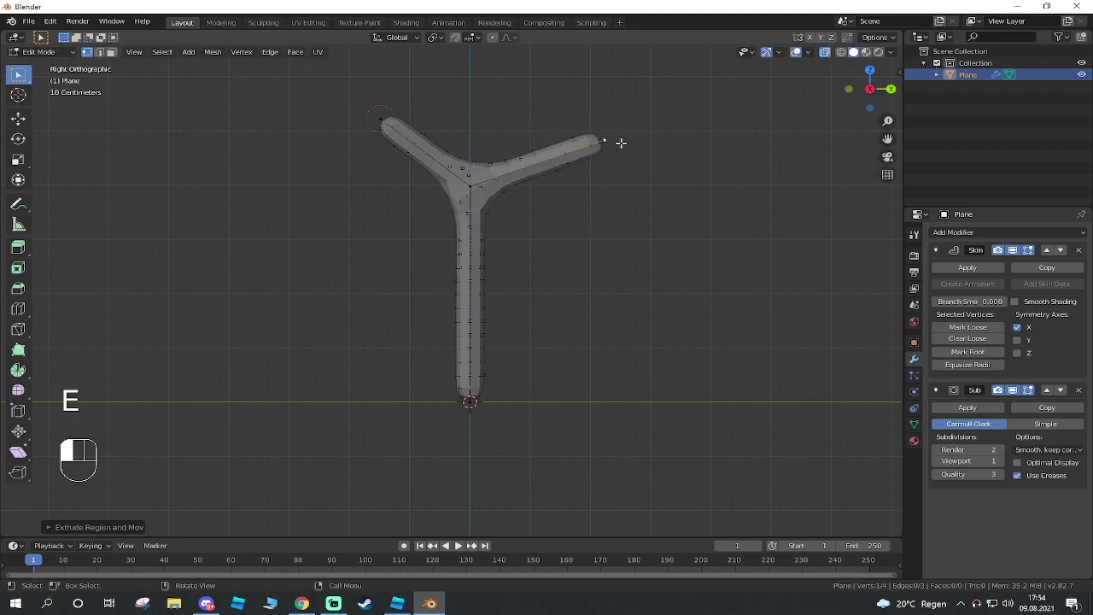
# Extrude a short, steeper upward segment from the end vertex of each of the two branches
pyautogui.press('e')
pyautogui.click(655, 89)
pyautogui.press('e')
pyautogui.click(373, 81)
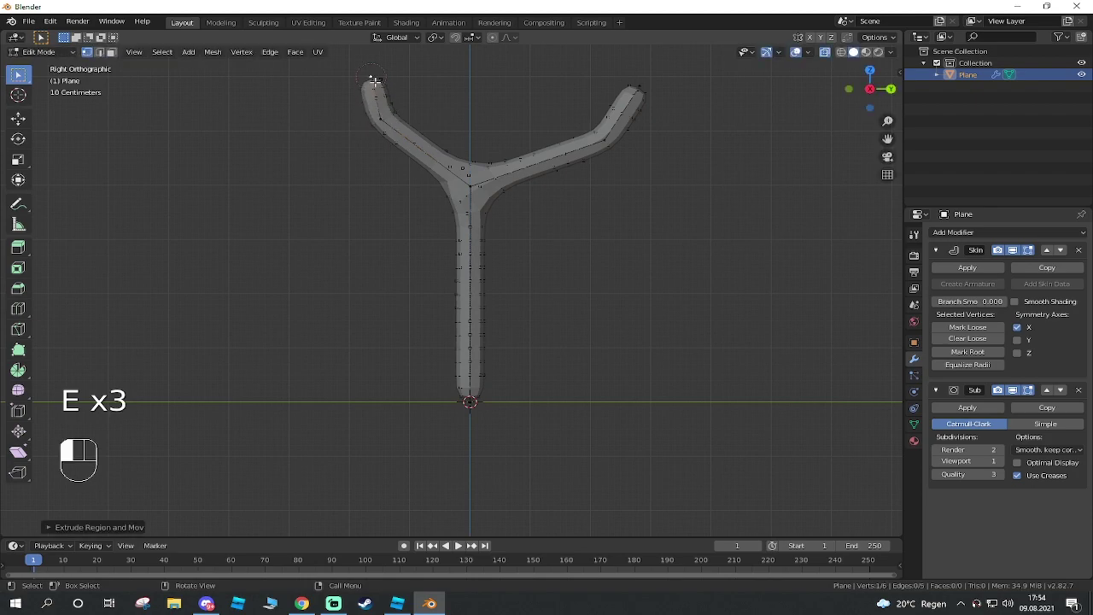
# In Back Orthographic view, extrude a branch from the trunk's top vertex toward negative X: a near-horizontal segment about 1.1 m long, followed by an upward-slanting one
pyautogui.click(890, 89)
pyautogui.click(402, 188)
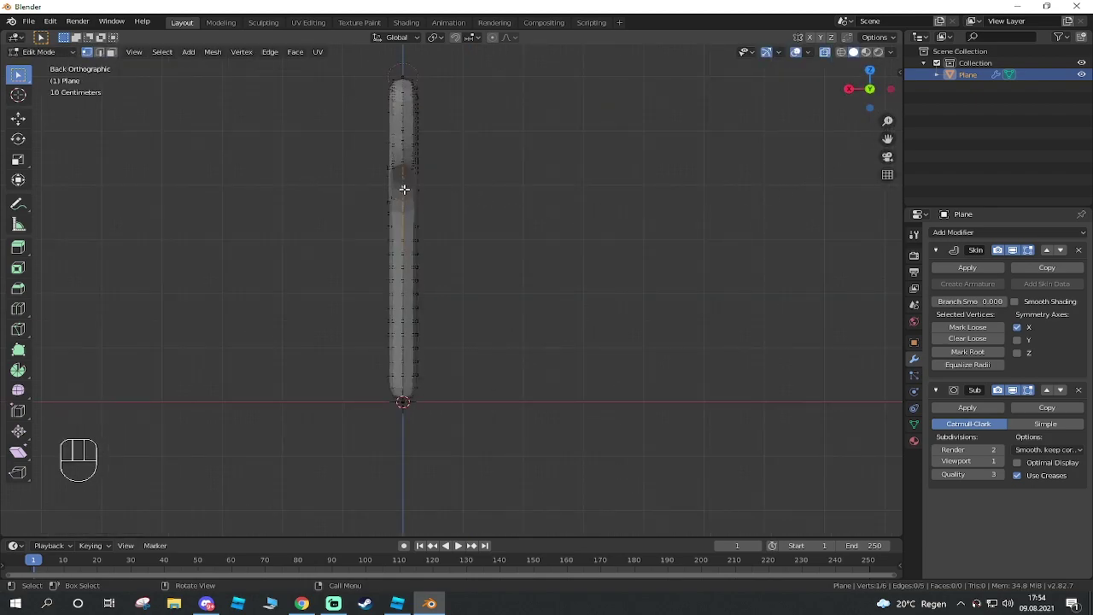
pyautogui.moveTo(403, 201); pyautogui.dragTo(482, 240, button='middle')
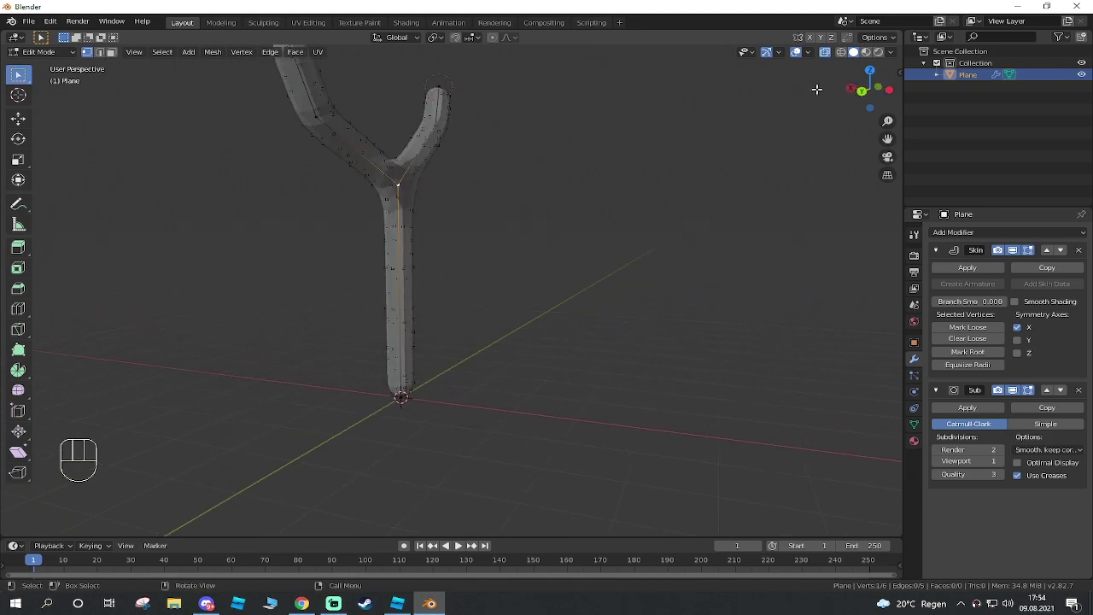
pyautogui.click(864, 91)
pyautogui.press('e')
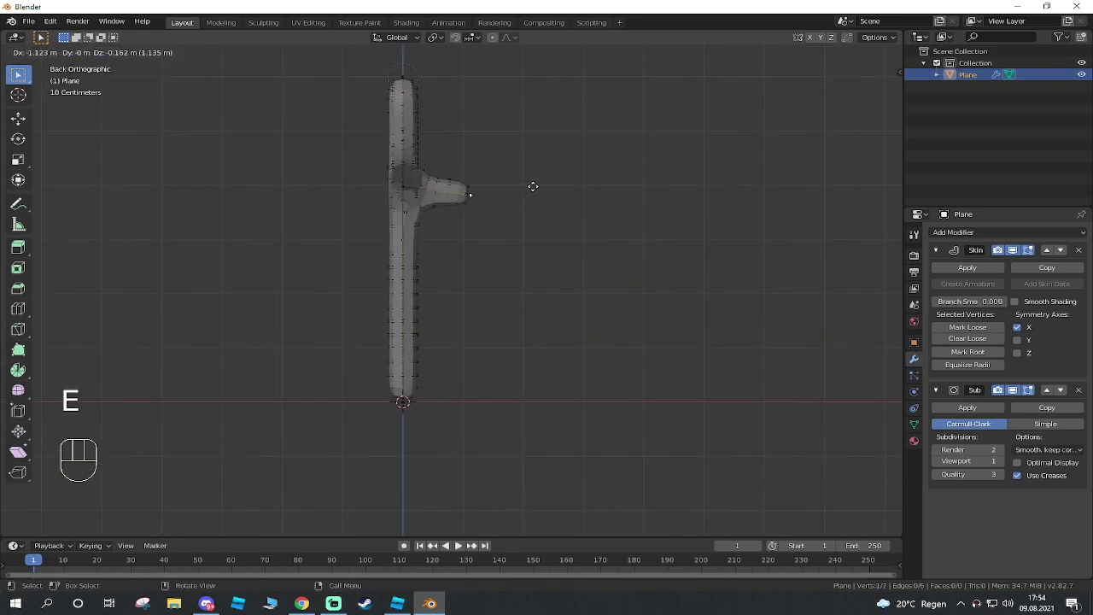
pyautogui.click(531, 181)
pyautogui.press('e')
pyautogui.click(632, 107)
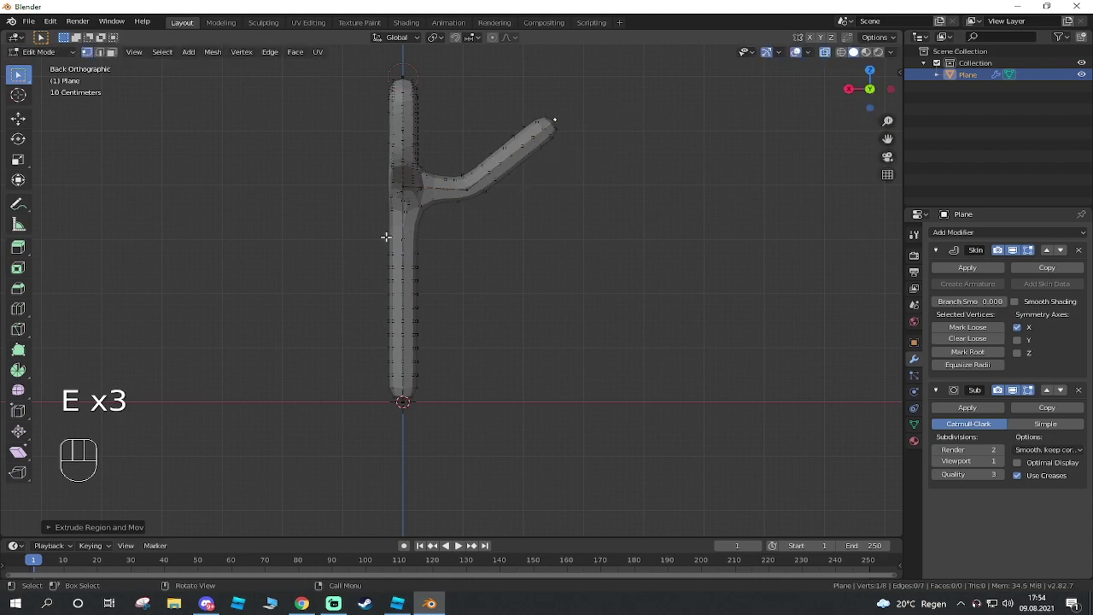
# Extrude a three-segment branch from the trunk's top vertex toward positive X, starting nearly horizontal and curving increasingly upward
pyautogui.click(393, 194)
pyautogui.press('e')
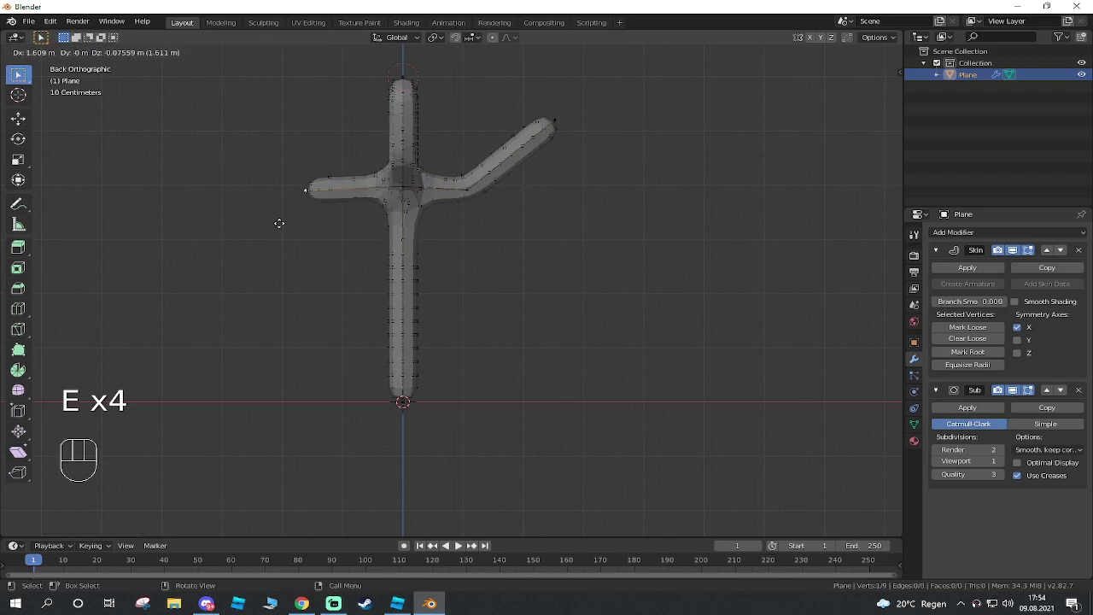
pyautogui.click(271, 232)
pyautogui.press('e')
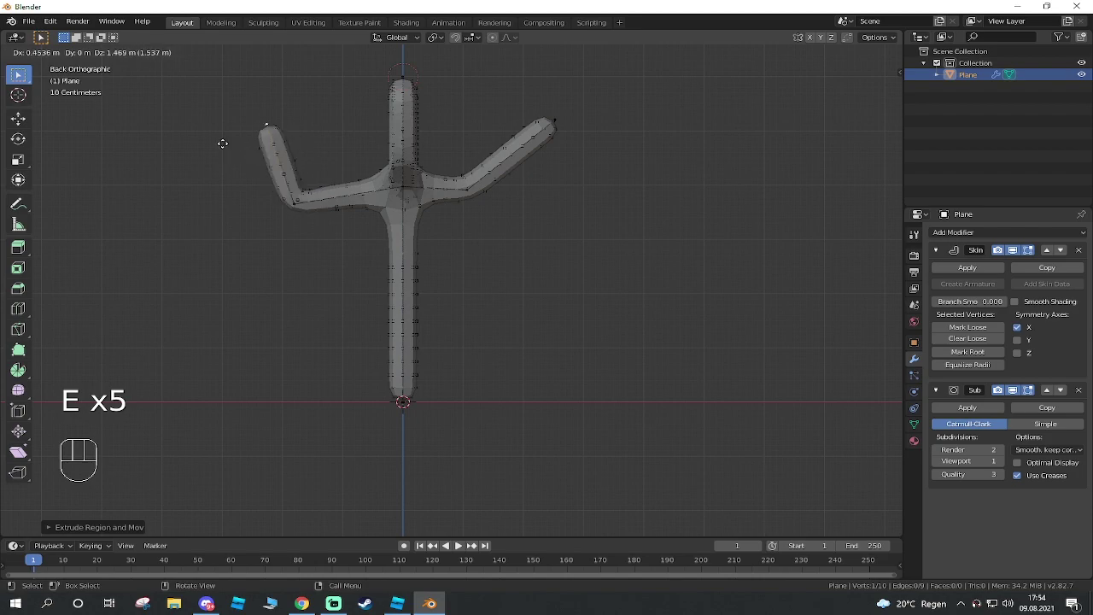
pyautogui.click(202, 181)
pyautogui.press('e')
pyautogui.click(162, 117)
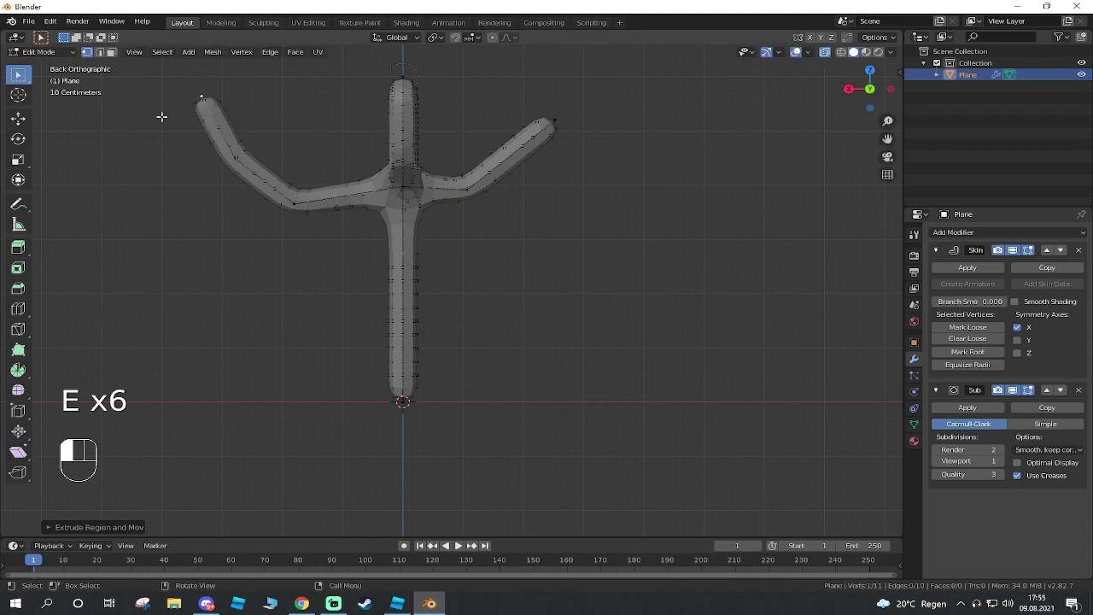
# With the Move tool, shift the three outer vertices of the three-segment branch inward along X toward the trunk
pyautogui.moveTo(387, 288); pyautogui.dragTo(369, 271, button='middle')
pyautogui.click(278, 189)
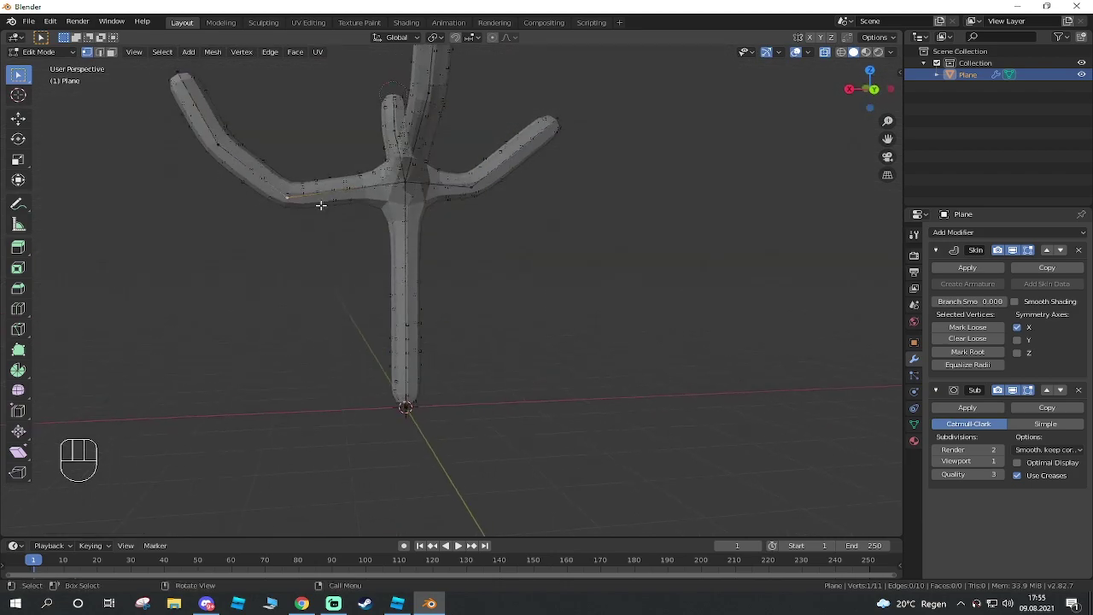
pyautogui.click(19, 119)
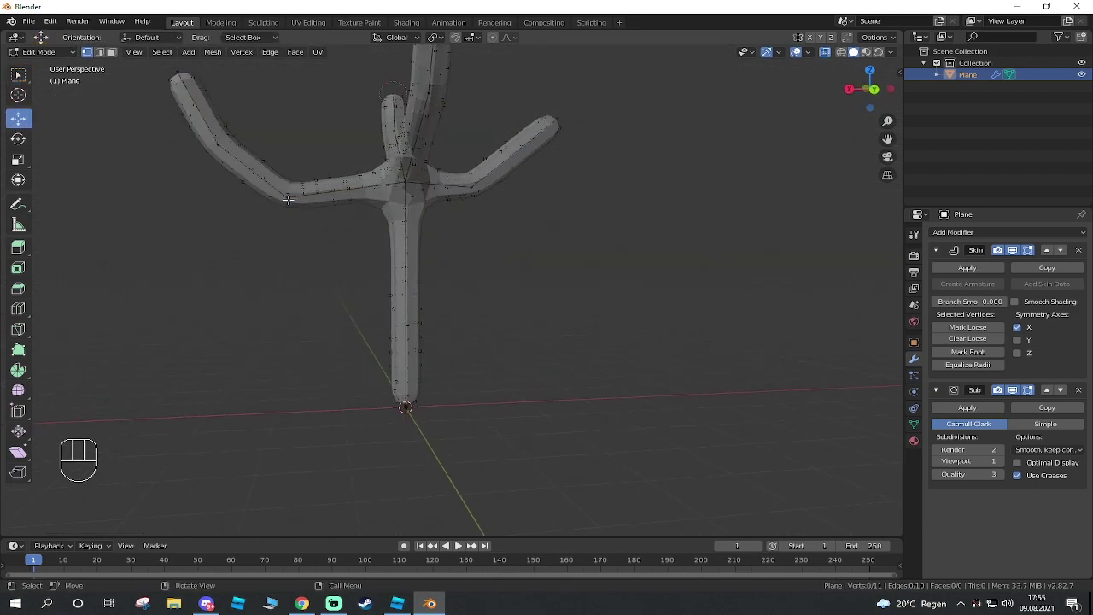
pyautogui.moveTo(239, 197); pyautogui.dragTo(262, 195)
pyautogui.click(238, 147)
pyautogui.moveTo(167, 144); pyautogui.dragTo(202, 146)
pyautogui.click(181, 75)
pyautogui.moveTo(135, 69); pyautogui.dragTo(197, 74)
# Raise the three-segment branch's lowest bend slightly along Z and pull its upper two vertices further toward the trunk
pyautogui.click(307, 196)
pyautogui.moveTo(309, 158); pyautogui.dragTo(308, 148)
pyautogui.moveTo(597, 252); pyautogui.dragTo(289, 157, button='middle')
pyautogui.moveTo(258, 135); pyautogui.dragTo(281, 136)
pyautogui.click(261, 79)
pyautogui.moveTo(209, 78); pyautogui.dragTo(239, 79)
# Raise the elbow vertex of the two-segment negative-X branch slightly along Z and check the branches' shape with X-ray off before restoring it
pyautogui.click(521, 111)
pyautogui.moveTo(521, 111); pyautogui.dragTo(465, 191, button='middle')
pyautogui.click(465, 191)
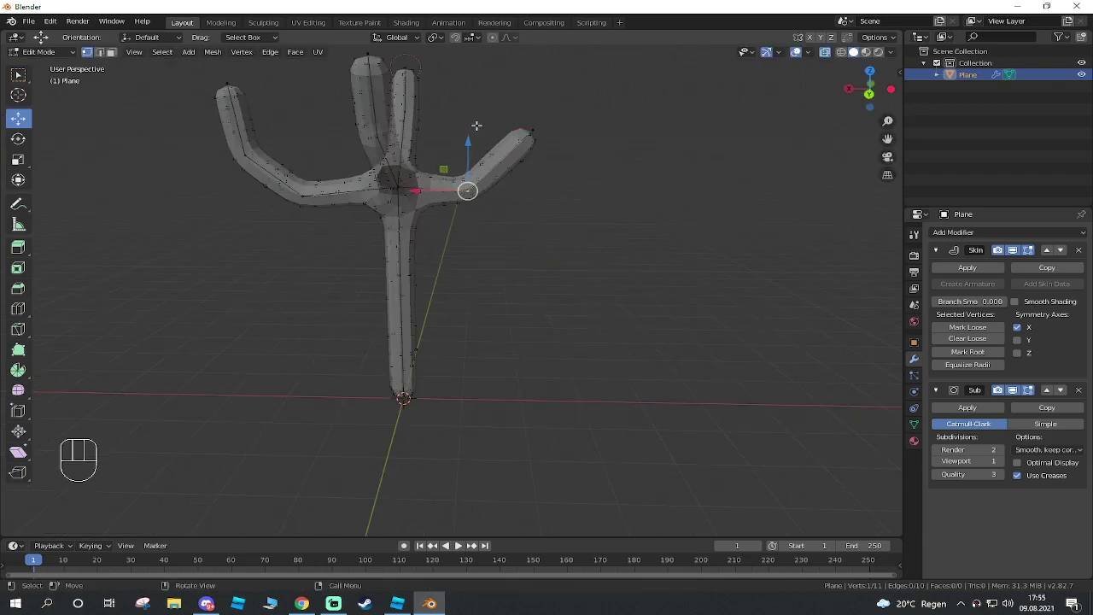
pyautogui.moveTo(469, 133); pyautogui.dragTo(470, 124)
pyautogui.moveTo(383, 313); pyautogui.dragTo(616, 308, button='middle')
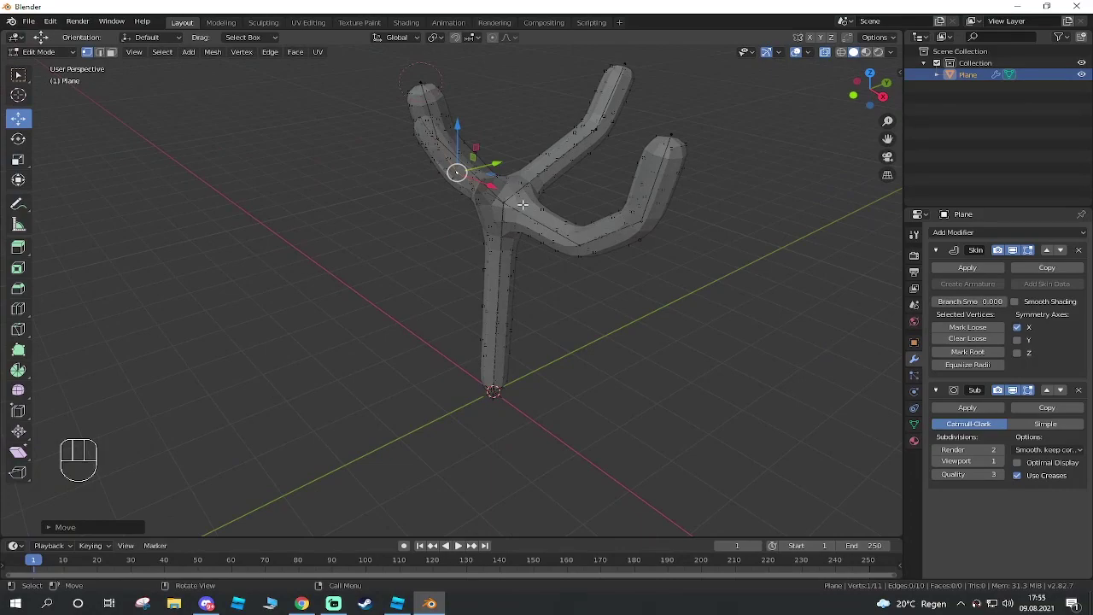
pyautogui.click(828, 53)
pyautogui.moveTo(615, 246); pyautogui.dragTo(432, 227, button='middle')
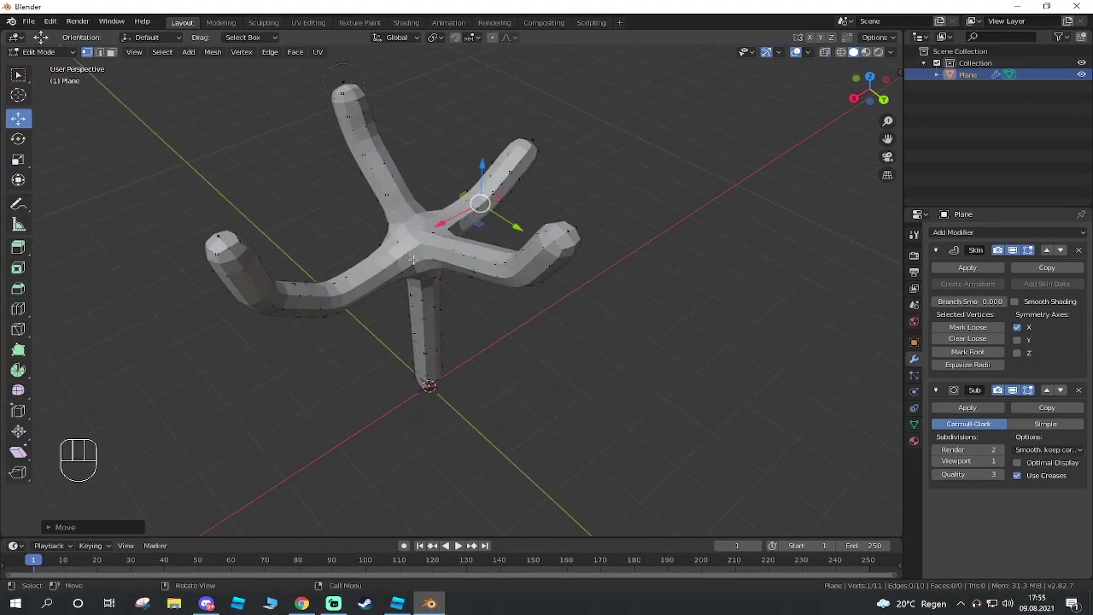
pyautogui.moveTo(484, 254); pyautogui.dragTo(509, 202, button='middle')
pyautogui.click(825, 54)
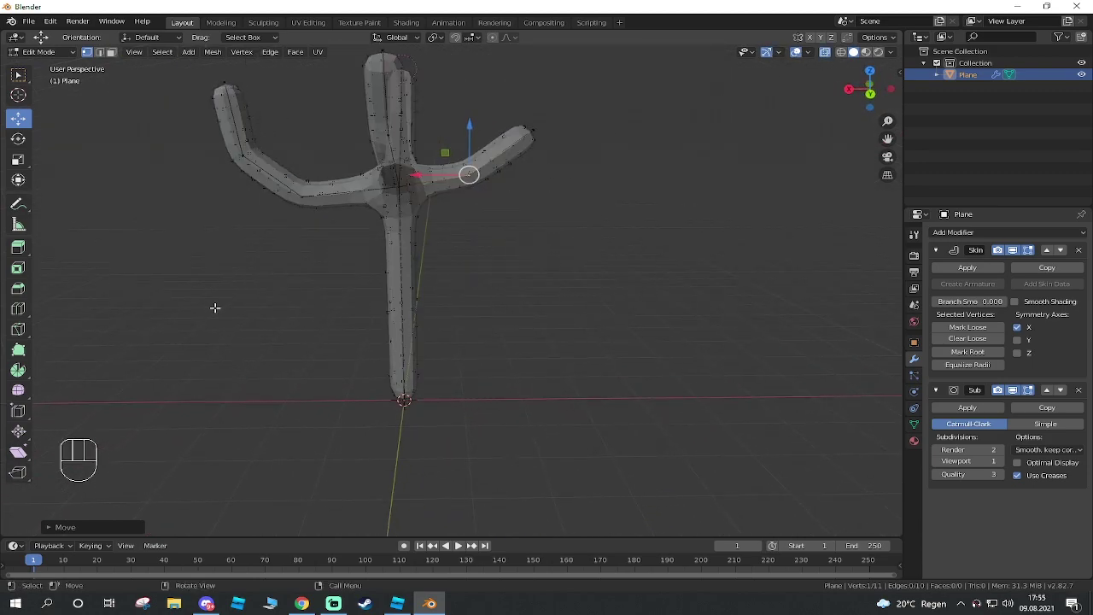
# Move the three-segment branch's vertices closer to the trunk along X again, shifting its tip by about 0.56 m
pyautogui.click(319, 201)
pyautogui.moveTo(258, 198); pyautogui.dragTo(292, 195)
pyautogui.click(236, 153)
pyautogui.press('g')
pyautogui.press('x')
pyautogui.click(243, 143)
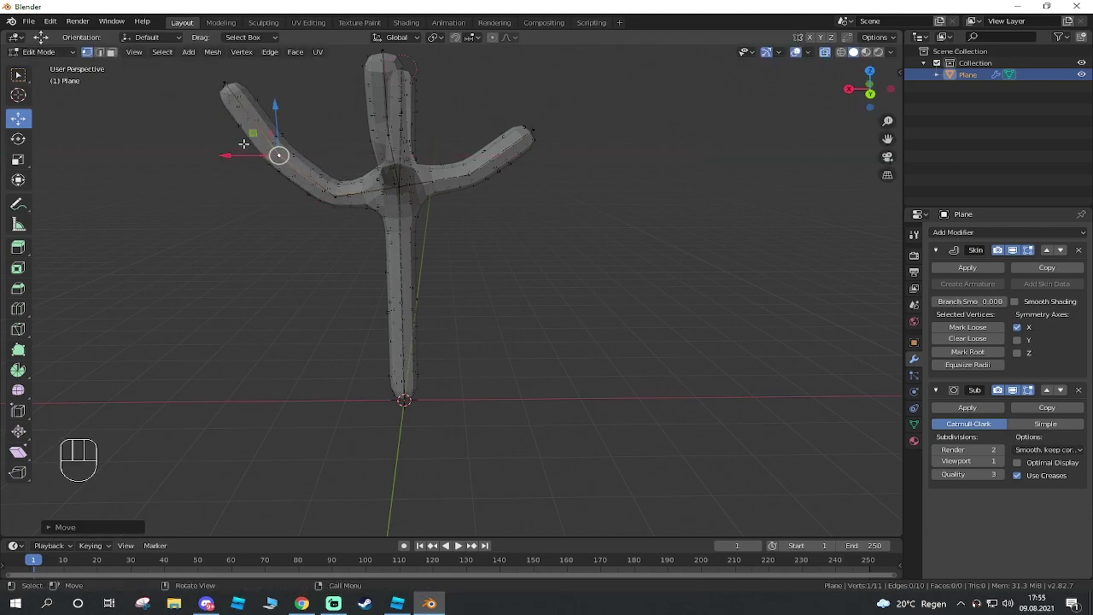
pyautogui.click(225, 83)
pyautogui.press('g')
pyautogui.press('x')
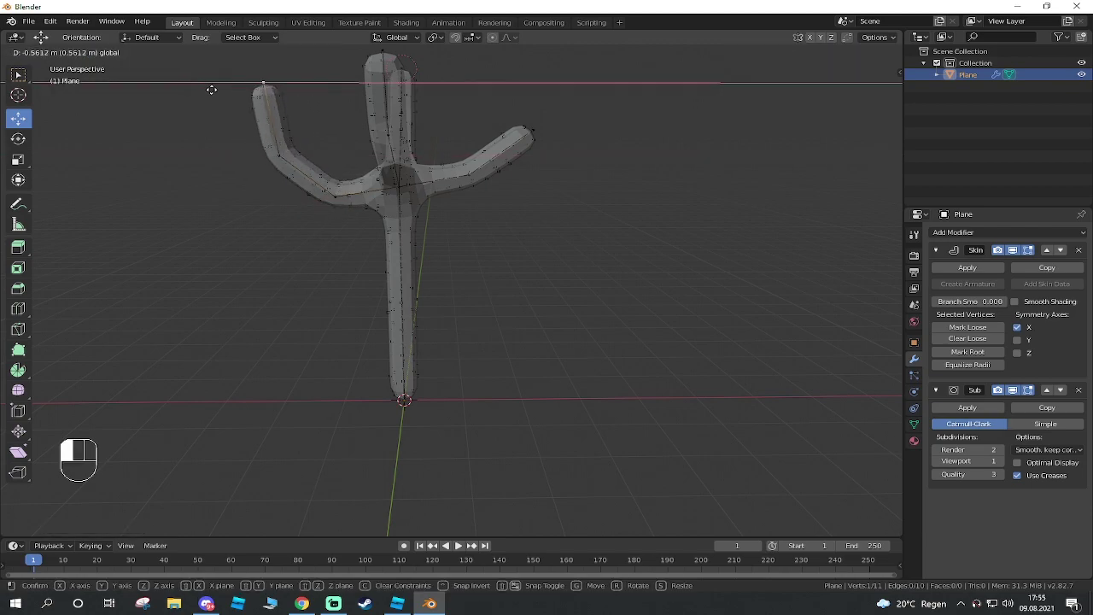
pyautogui.click(211, 89)
# Pull the bend and tip of the long outward branch on the Y side toward the trunk and lower its bend along Z
pyautogui.moveTo(240, 213); pyautogui.dragTo(558, 371, button='middle')
pyautogui.moveTo(655, 360); pyautogui.dragTo(461, 329, button='middle')
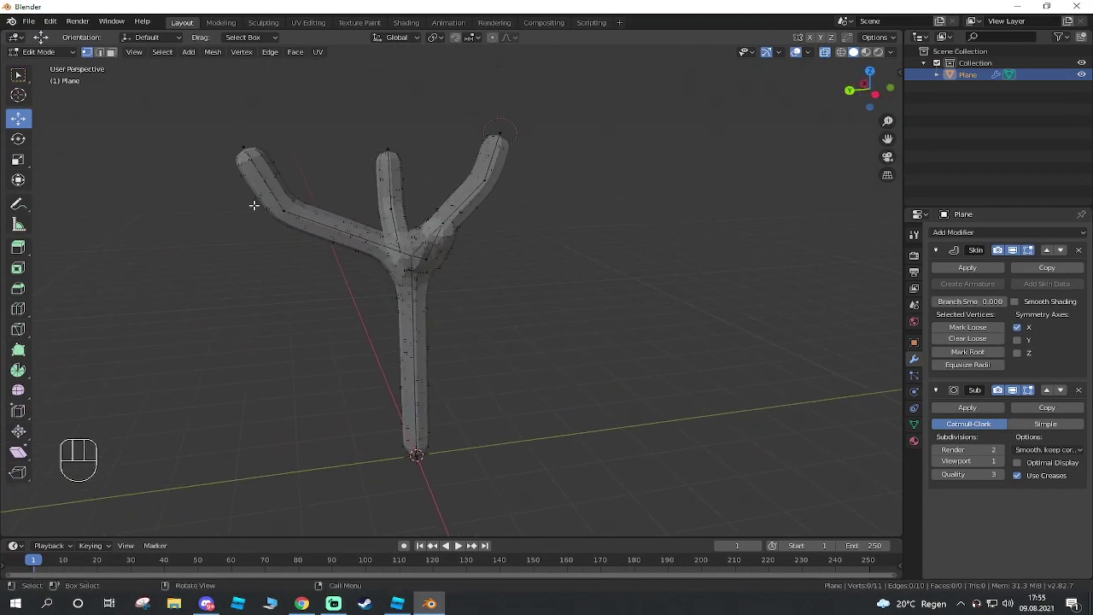
pyautogui.moveTo(284, 211); pyautogui.dragTo(319, 208)
pyautogui.moveTo(312, 172); pyautogui.dragTo(313, 195)
pyautogui.click(247, 150)
pyautogui.moveTo(189, 146); pyautogui.dragTo(230, 151)
# Extrude a central branch upward from the trunk's top vertex and align its tip above the trunk along X and Y
pyautogui.moveTo(371, 334); pyautogui.dragTo(478, 419, button='middle')
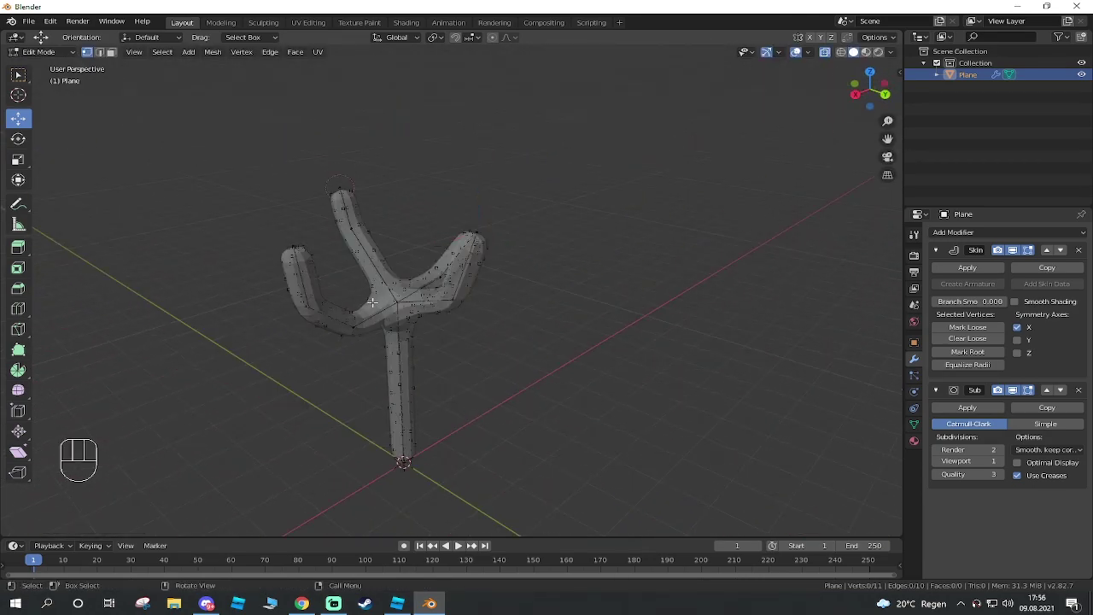
pyautogui.moveTo(397, 303); pyautogui.dragTo(437, 399, button='middle')
pyautogui.press('e')
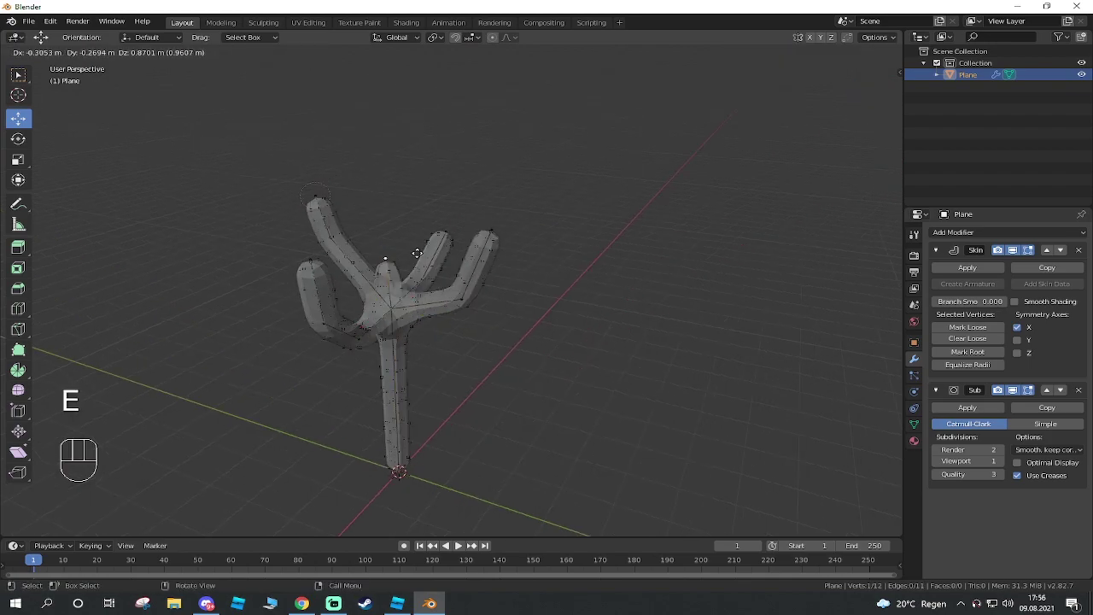
pyautogui.click(416, 176)
pyautogui.moveTo(415, 176); pyautogui.dragTo(318, 286, button='middle')
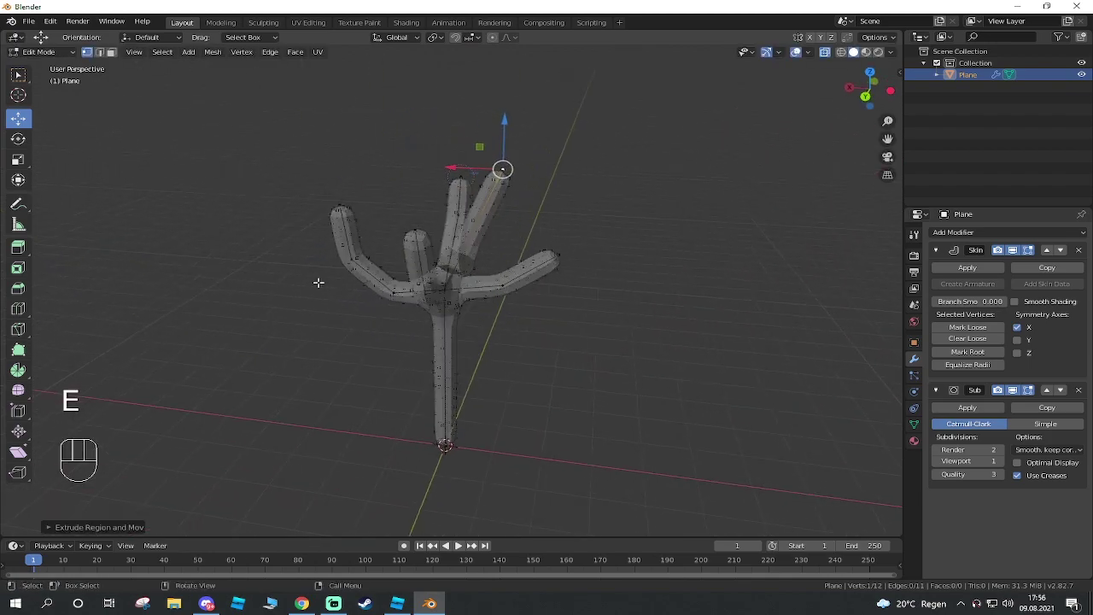
pyautogui.moveTo(455, 171); pyautogui.dragTo(400, 181)
pyautogui.moveTo(424, 205); pyautogui.dragTo(598, 332, button='middle')
pyautogui.moveTo(396, 204); pyautogui.dragTo(449, 220)
pyautogui.moveTo(501, 322); pyautogui.dragTo(646, 221, button='middle')
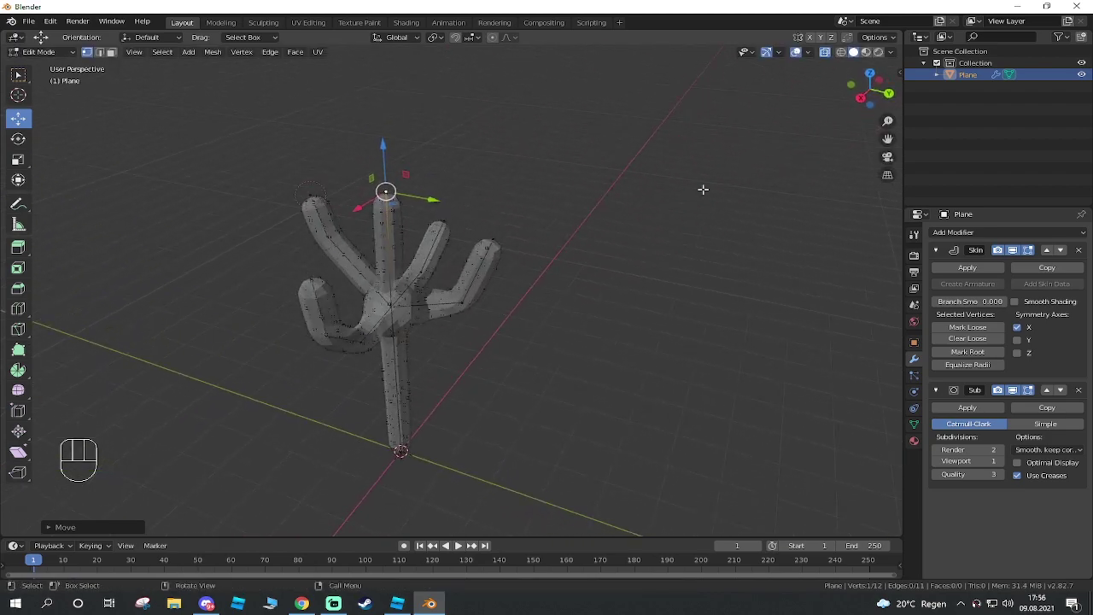
# Turn X-ray off, inspect the branch junction, and shorten the central branch by lowering its tip along Z
pyautogui.click(829, 51)
pyautogui.scroll(8, 410, 378)
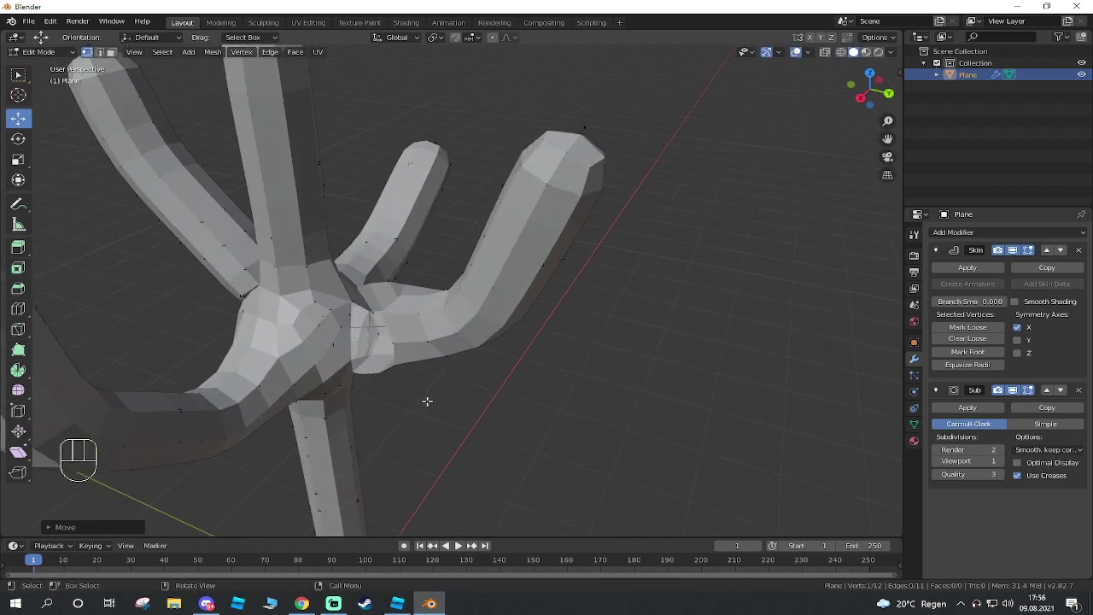
pyautogui.moveTo(492, 381); pyautogui.dragTo(425, 416, button='middle')
pyautogui.scroll(-5, 455, 398)
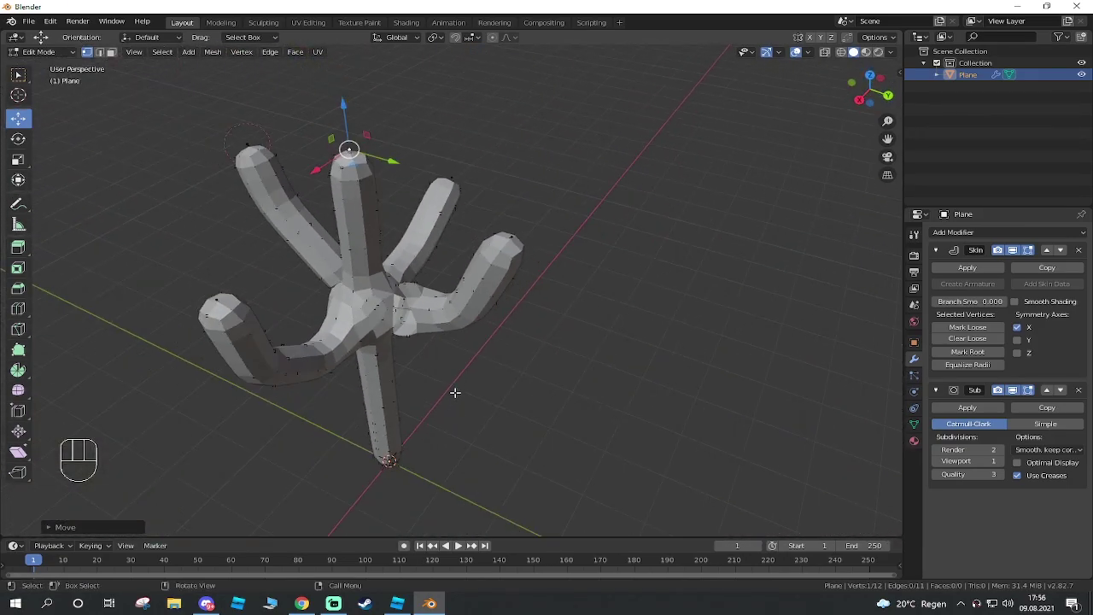
pyautogui.moveTo(346, 113); pyautogui.dragTo(332, 171)
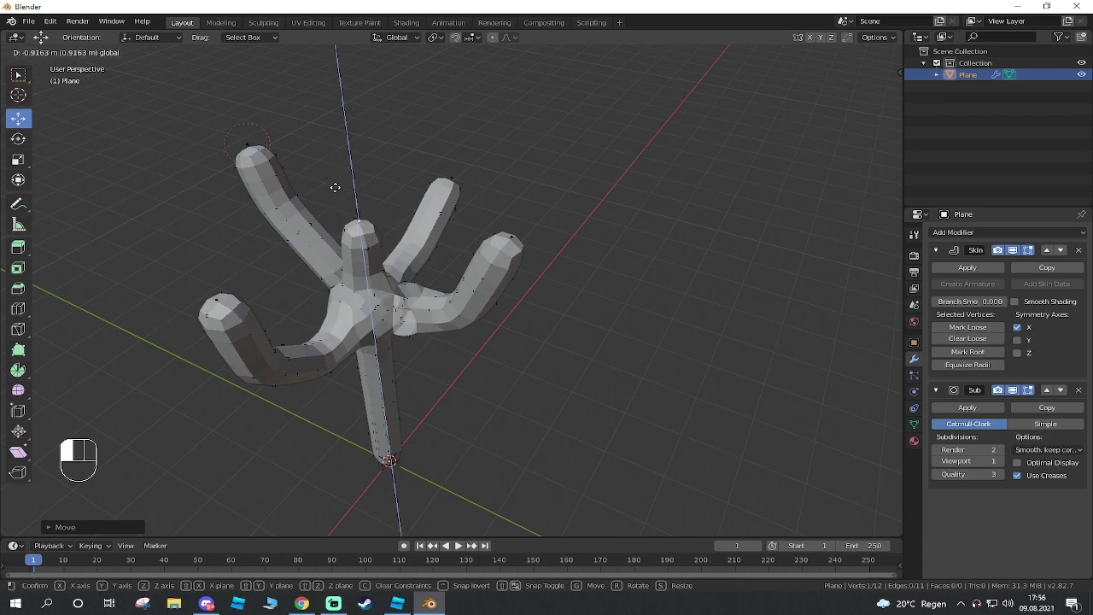
pyautogui.moveTo(338, 167); pyautogui.dragTo(340, 171)
pyautogui.moveTo(340, 170)
pyautogui.mouseDown(button='middle')
pyautogui.moveTo(359, 197)
pyautogui.moveTo(352, 177)
pyautogui.mouseUp(button='middle')
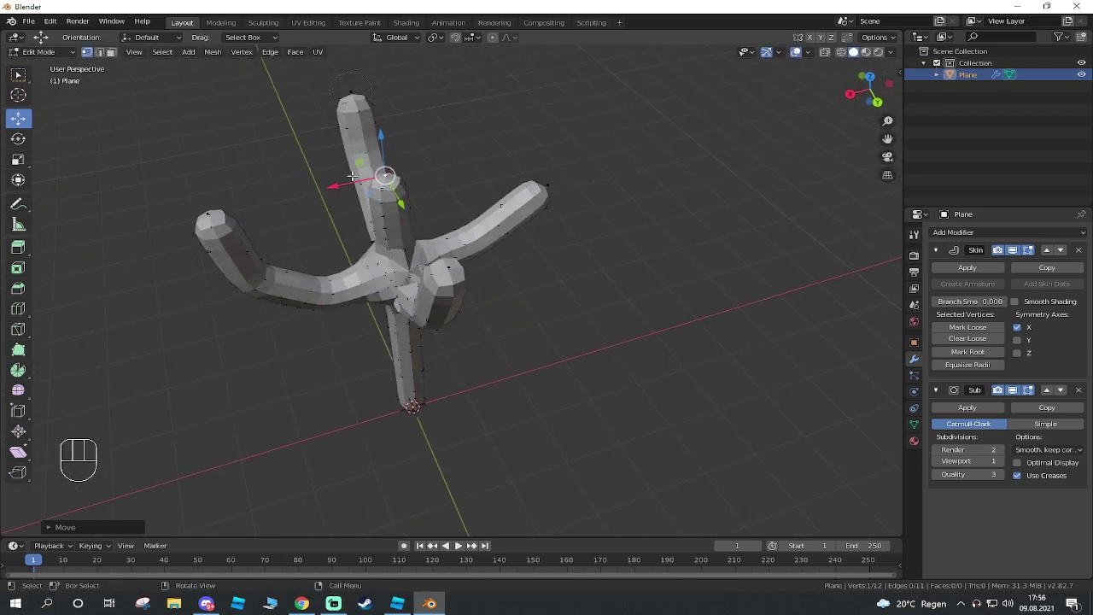
# Shift the central branch's tip along X and Y to give the branch a slight lean
pyautogui.moveTo(339, 185); pyautogui.dragTo(321, 193)
pyautogui.moveTo(406, 256); pyautogui.dragTo(535, 266, button='middle')
pyautogui.moveTo(424, 239); pyautogui.dragTo(437, 238)
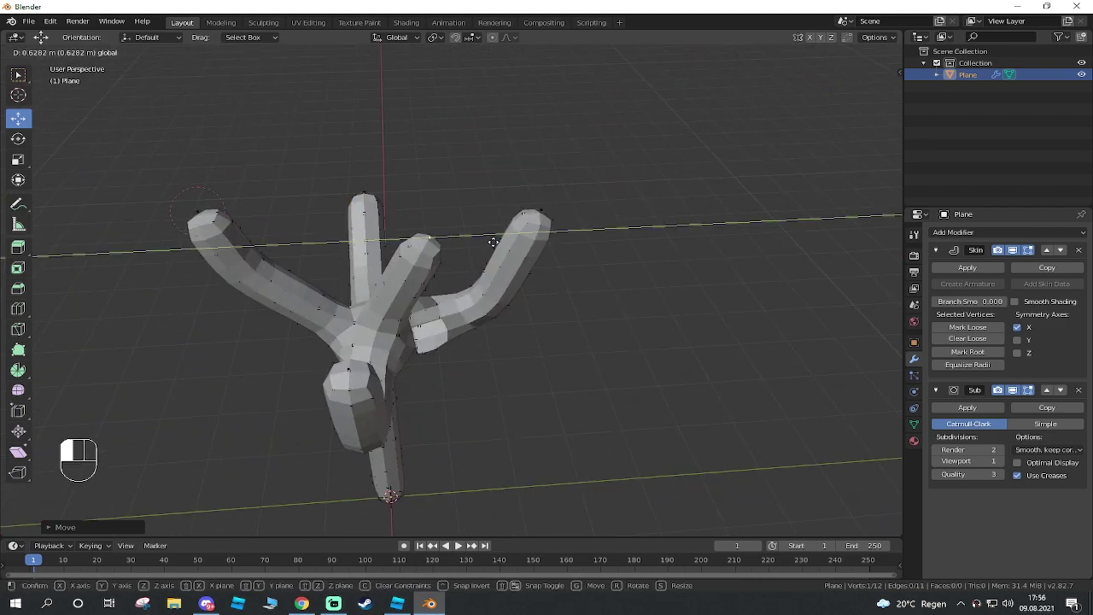
pyautogui.moveTo(445, 249); pyautogui.dragTo(448, 251)
pyautogui.moveTo(512, 319); pyautogui.dragTo(415, 194, button='middle')
pyautogui.moveTo(381, 160); pyautogui.dragTo(410, 169)
pyautogui.moveTo(415, 273); pyautogui.dragTo(24, 245, button='middle')
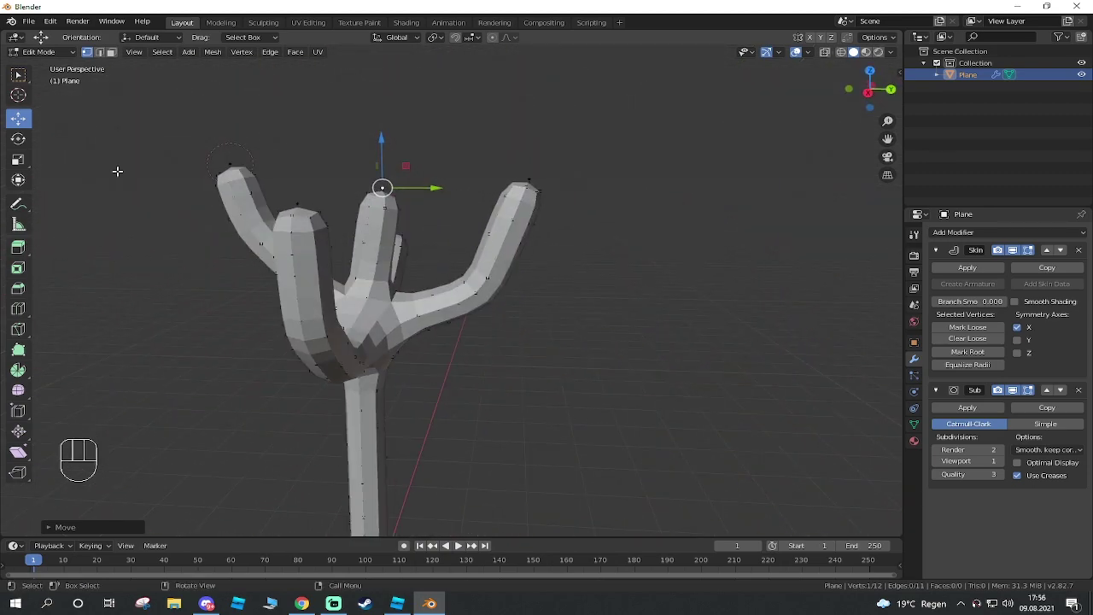
# Extrude a second upward segment from the central branch's tip, leaning toward positive Y, and inspect the tree from other sides
pyautogui.press('e')
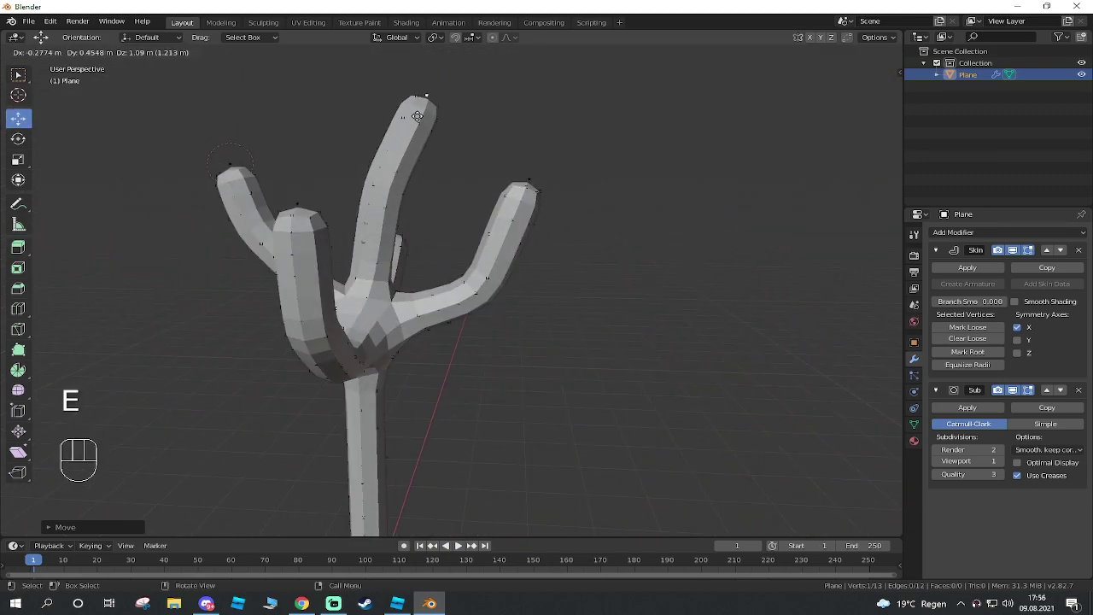
pyautogui.click(415, 99)
pyautogui.moveTo(557, 224); pyautogui.dragTo(550, 213, button='middle')
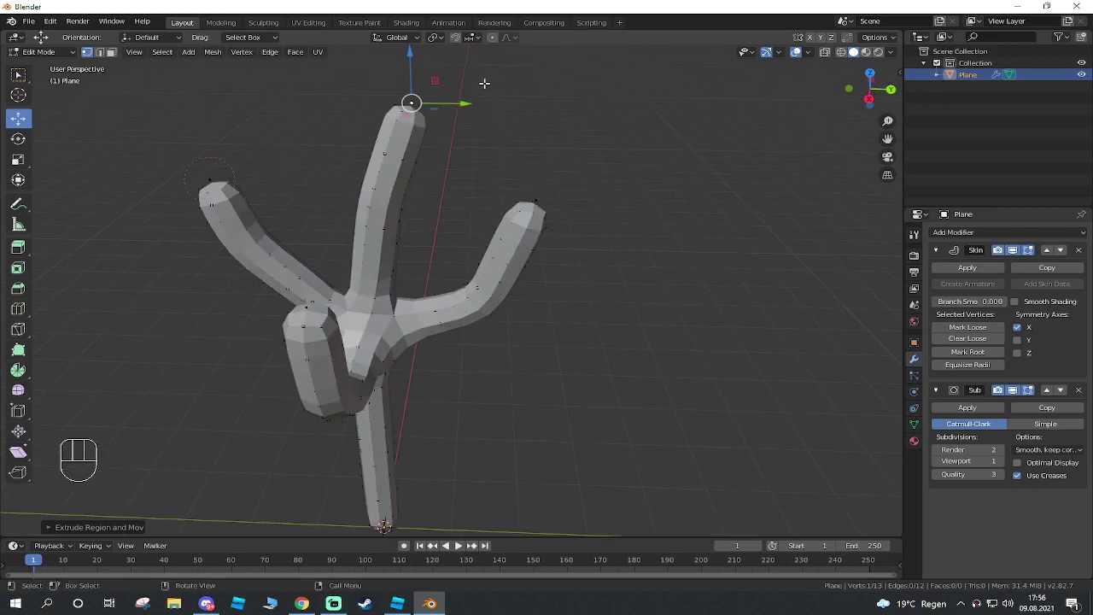
pyautogui.moveTo(642, 270); pyautogui.dragTo(457, 273, button='middle')
pyautogui.moveTo(603, 325); pyautogui.dragTo(536, 334, button='middle')
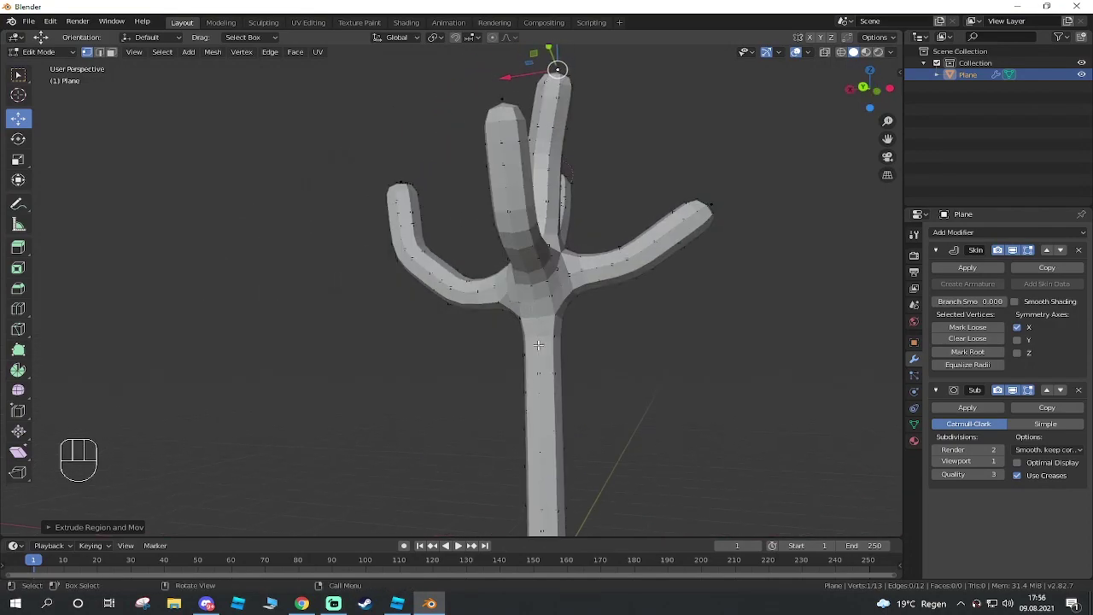
# Turn X-ray on, add a vertex at the middle of the trunk with a loop cut, and offset it sideways along X
pyautogui.keyDown('shift'); pyautogui.moveTo(525, 413); pyautogui.dragTo(543, 299, button='middle'); pyautogui.keyUp('shift')
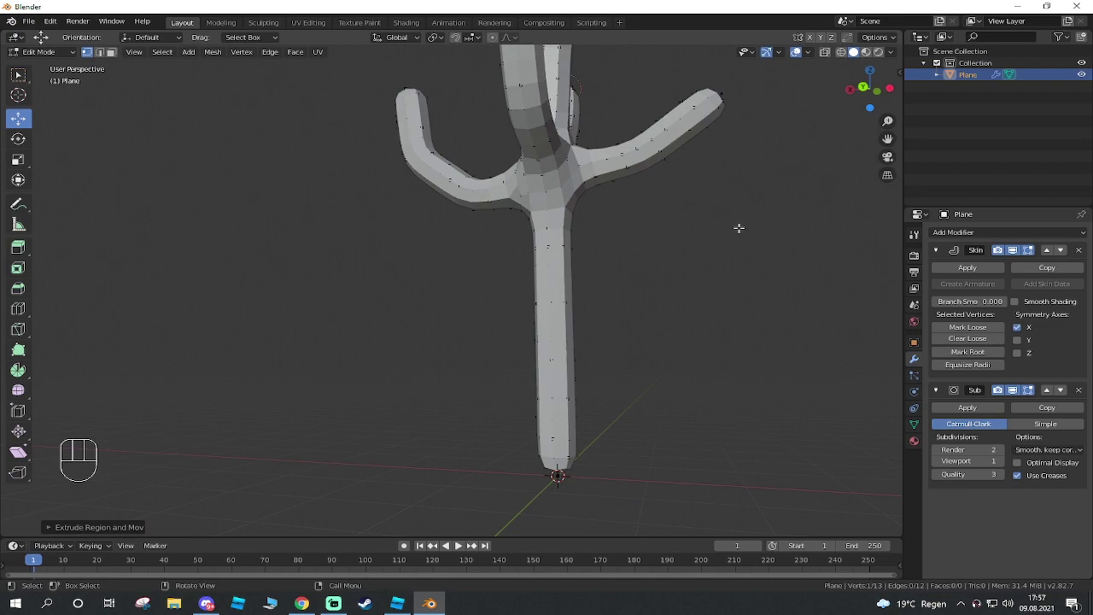
pyautogui.click(826, 52)
pyautogui.press('ctrl')
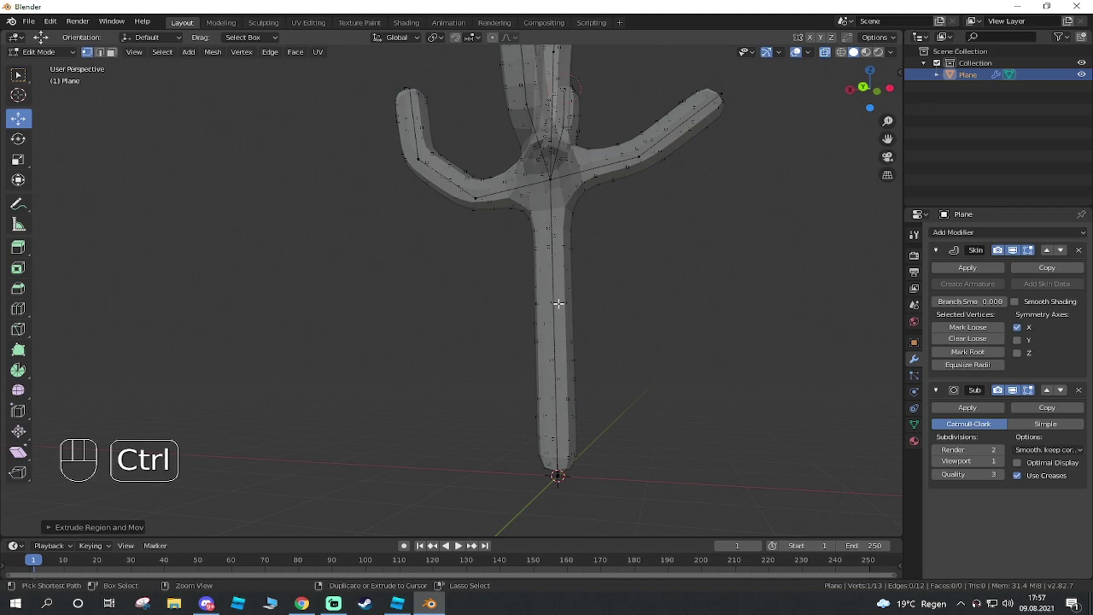
pyautogui.hotkey('ctrl', 'r')
pyautogui.click(558, 304)
pyautogui.moveTo(515, 322); pyautogui.dragTo(497, 323)
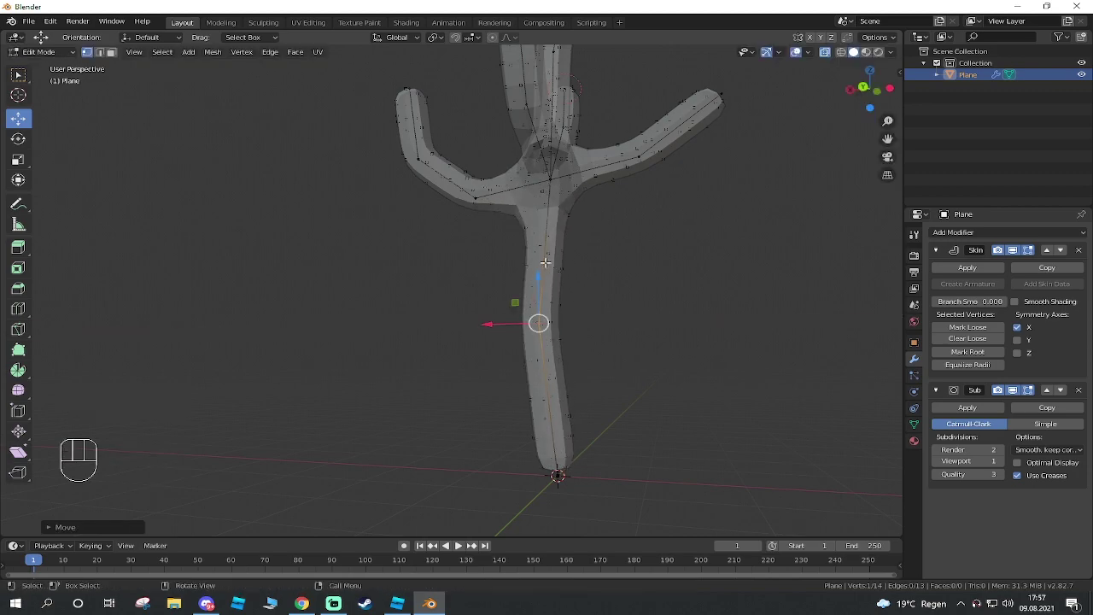
# Loop-cut the trunk's upper half and move the new vertex along X in the opposite direction to the middle bend
pyautogui.hotkey('ctrl', 'r')
pyautogui.click(512, 256)
pyautogui.moveTo(513, 256); pyautogui.dragTo(511, 249)
pyautogui.moveTo(715, 232); pyautogui.dragTo(708, 266, button='middle')
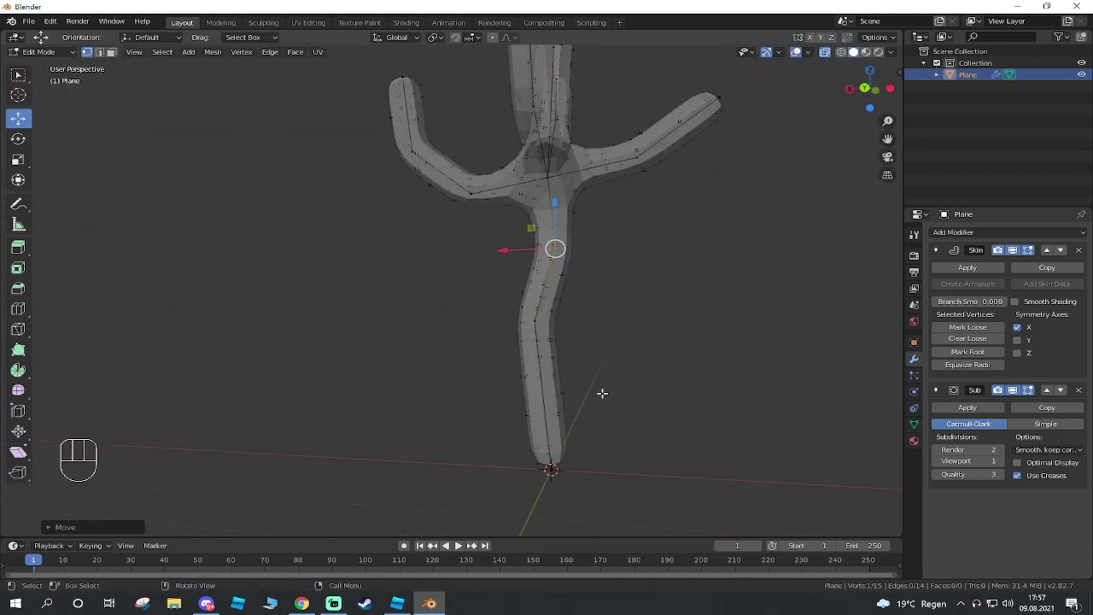
# Loop-cut the trunk's lower half, lower the new vertex to near the base, and shift the base vertex slightly along X
pyautogui.hotkey('ctrl', 'r')
pyautogui.click(548, 422)
pyautogui.moveTo(542, 344); pyautogui.dragTo(541, 390)
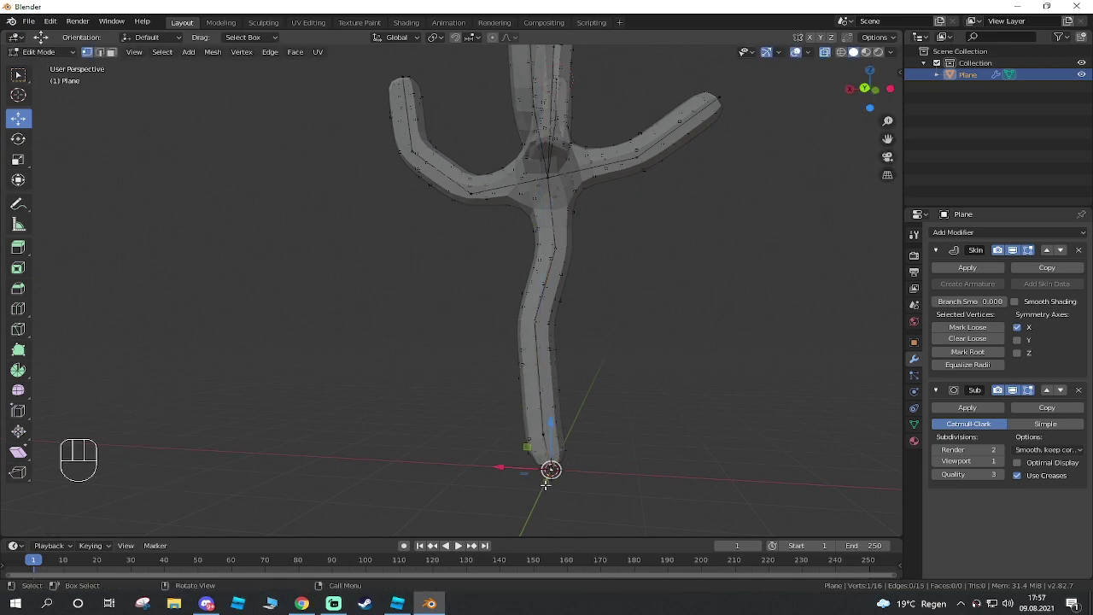
pyautogui.moveTo(498, 469)
pyautogui.mouseDown()
pyautogui.moveTo(483, 466)
pyautogui.moveTo(498, 467)
pyautogui.mouseUp()
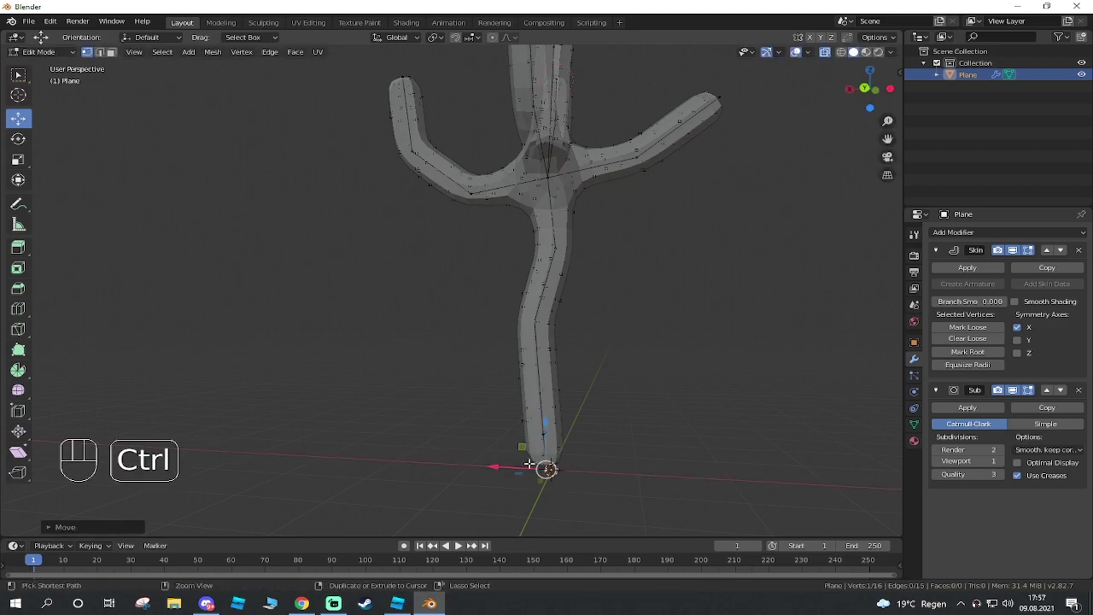
# Flare the trunk's foot by enlarging the base vertex's skin radius, and check the trunks of the reference trees in Roblox Studio
pyautogui.hotkey('ctrl', 'a')
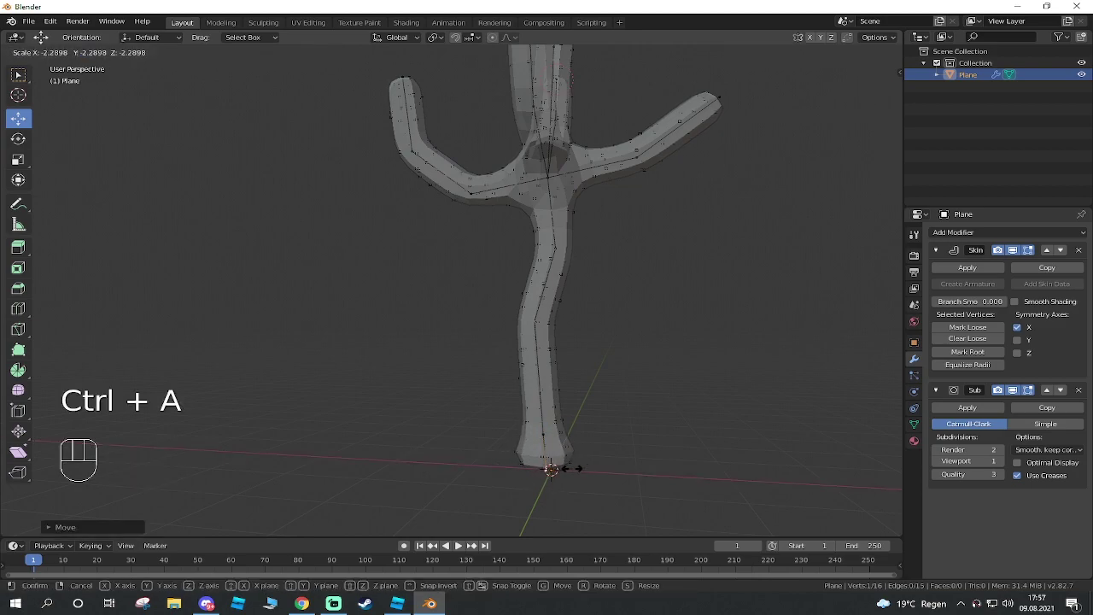
pyautogui.click(579, 468)
pyautogui.click(400, 603)
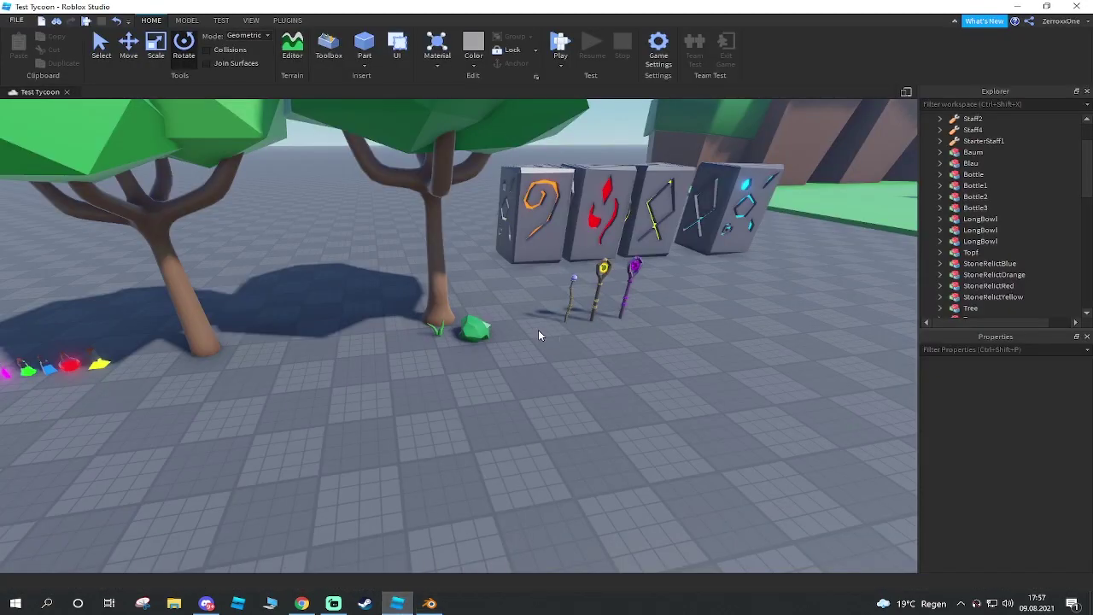
pyautogui.scroll(5, 550, 338)
pyautogui.moveTo(376, 318); pyautogui.dragTo(464, 329, button='middle')
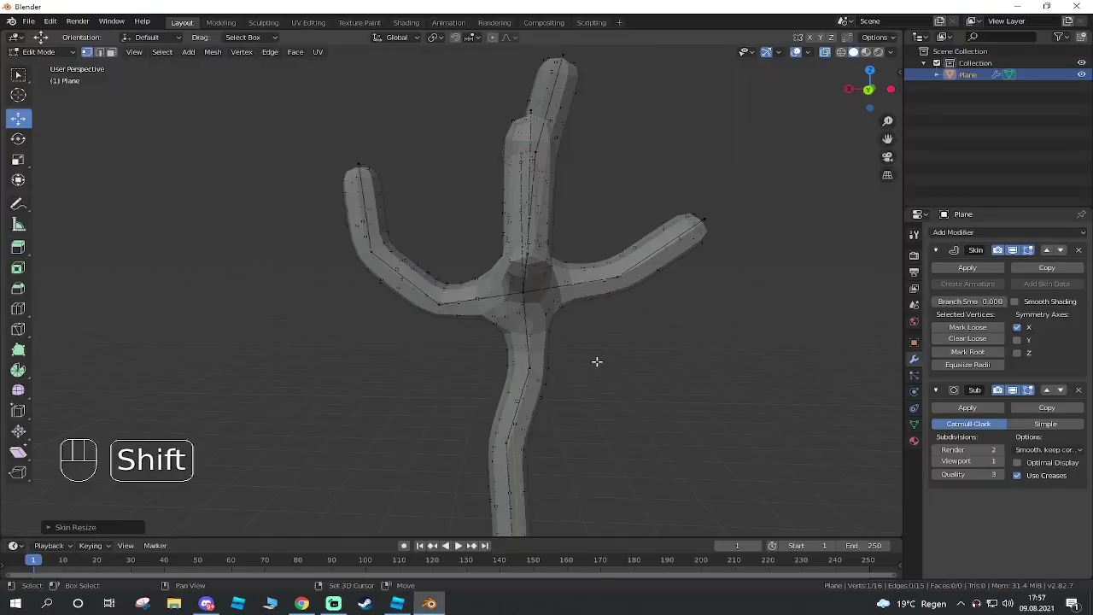
# Extrude a steep upward segment from the tip of the short, outward-leaning side branch
pyautogui.moveTo(595, 361); pyautogui.dragTo(575, 370, button='middle')
pyautogui.click(600, 296)
pyautogui.press('e')
pyautogui.click(643, 208)
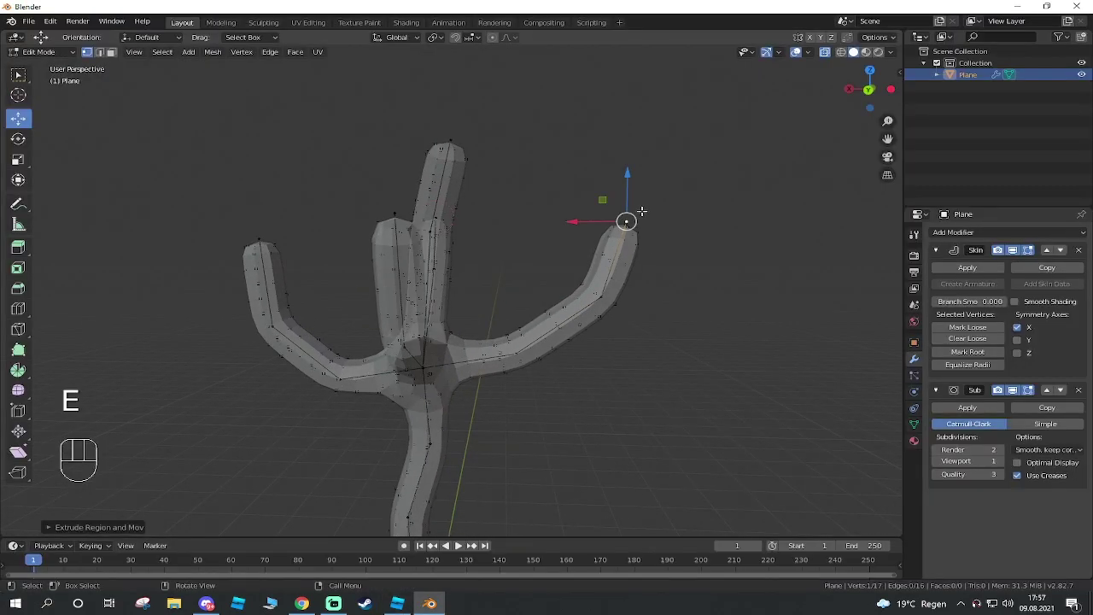
pyautogui.moveTo(720, 303); pyautogui.dragTo(649, 299, button='middle')
pyautogui.moveTo(574, 288)
pyautogui.mouseDown(button='middle')
pyautogui.moveTo(640, 299)
pyautogui.moveTo(501, 307)
pyautogui.moveTo(566, 295)
pyautogui.mouseUp(button='middle')
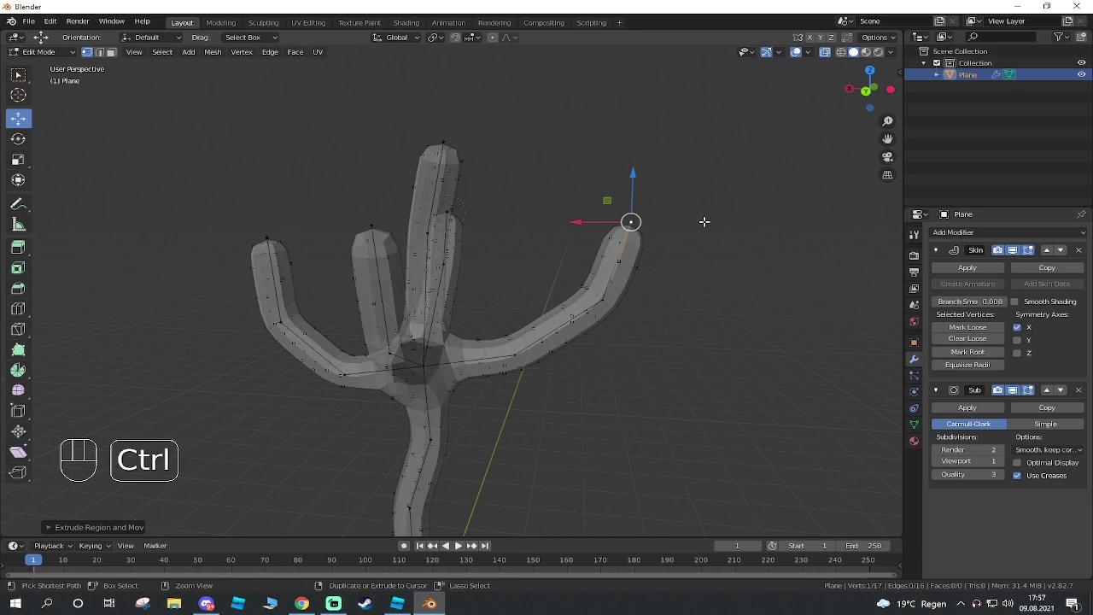
# Taper the newly extended branch by shrinking the skin radius at its tip strongly and at its upper bend slightly
pyautogui.hotkey('ctrl', 'a')
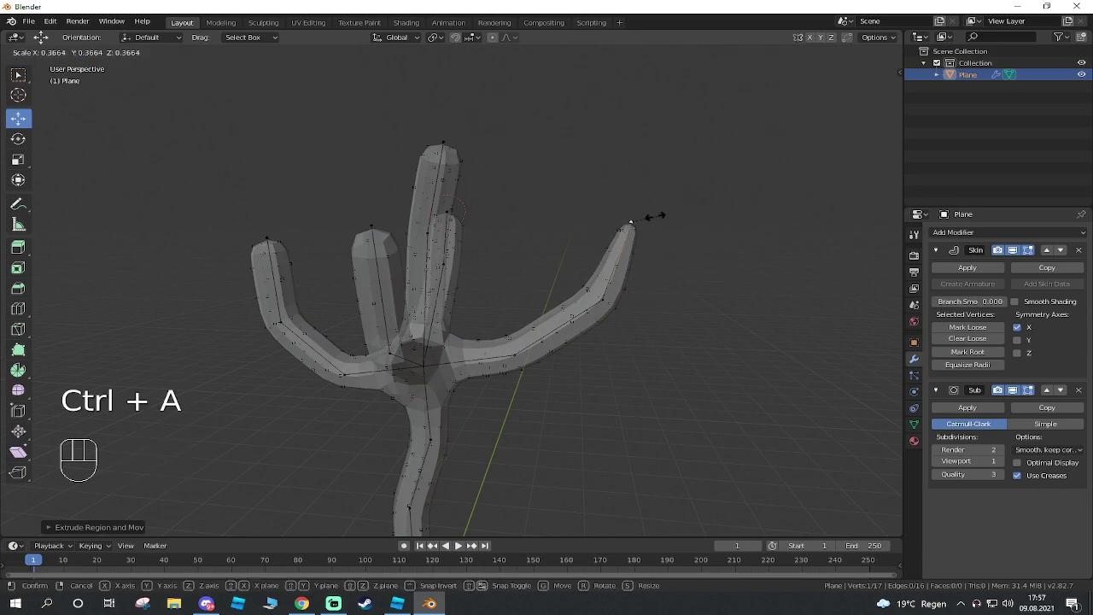
pyautogui.click(646, 216)
pyautogui.click(601, 299)
pyautogui.hotkey('ctrl', 'a')
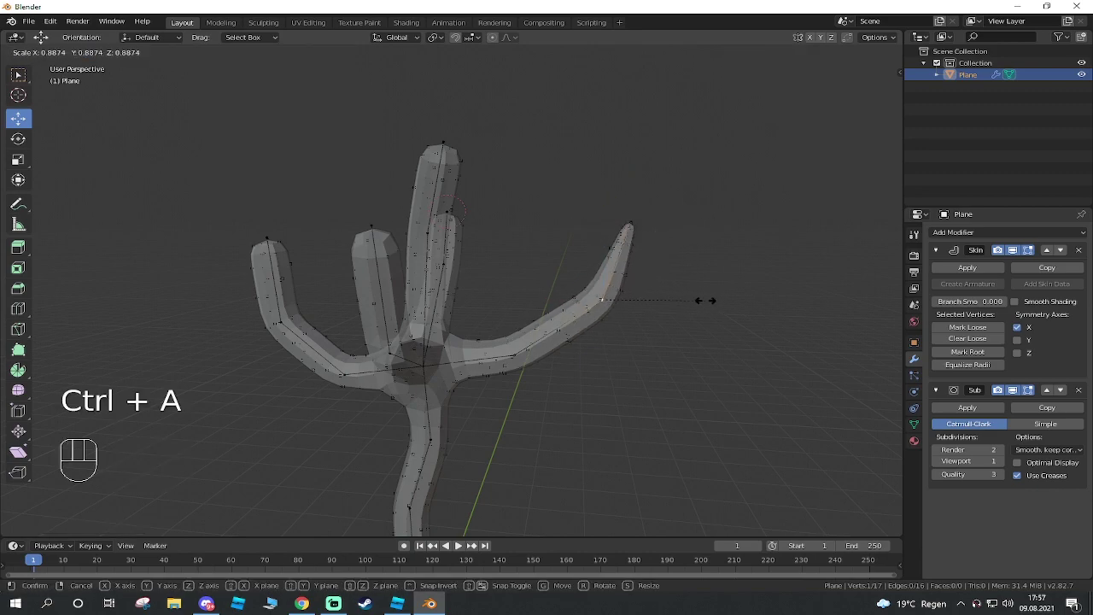
pyautogui.click(682, 299)
# Shrink the skin radius at the tips and upper bends of the other branches to taper them as well
pyautogui.moveTo(681, 300); pyautogui.dragTo(598, 337, button='middle')
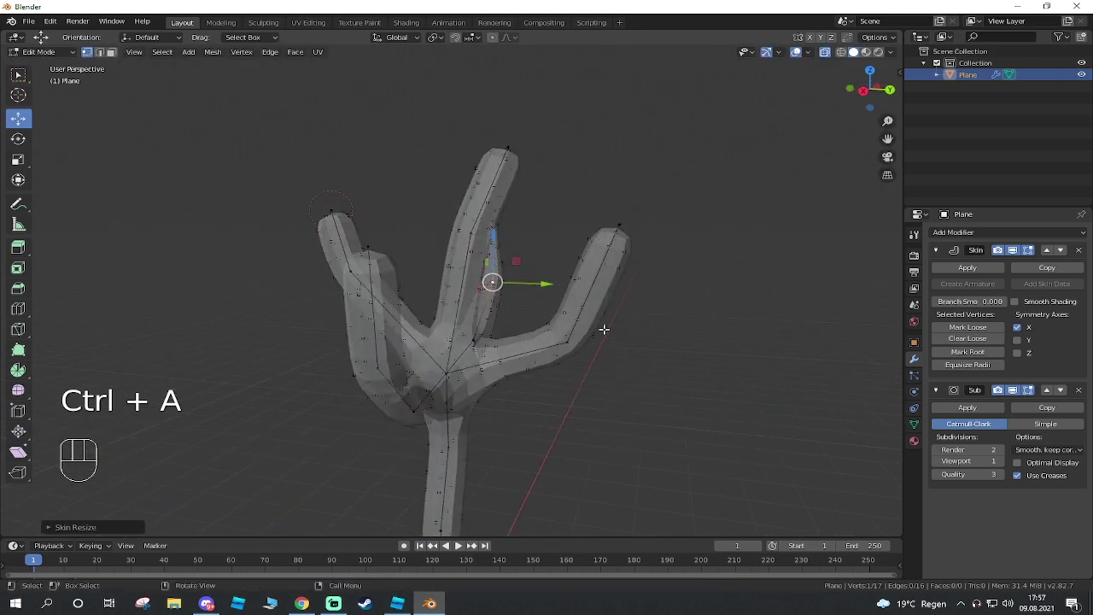
pyautogui.hotkey('ctrl', 'a')
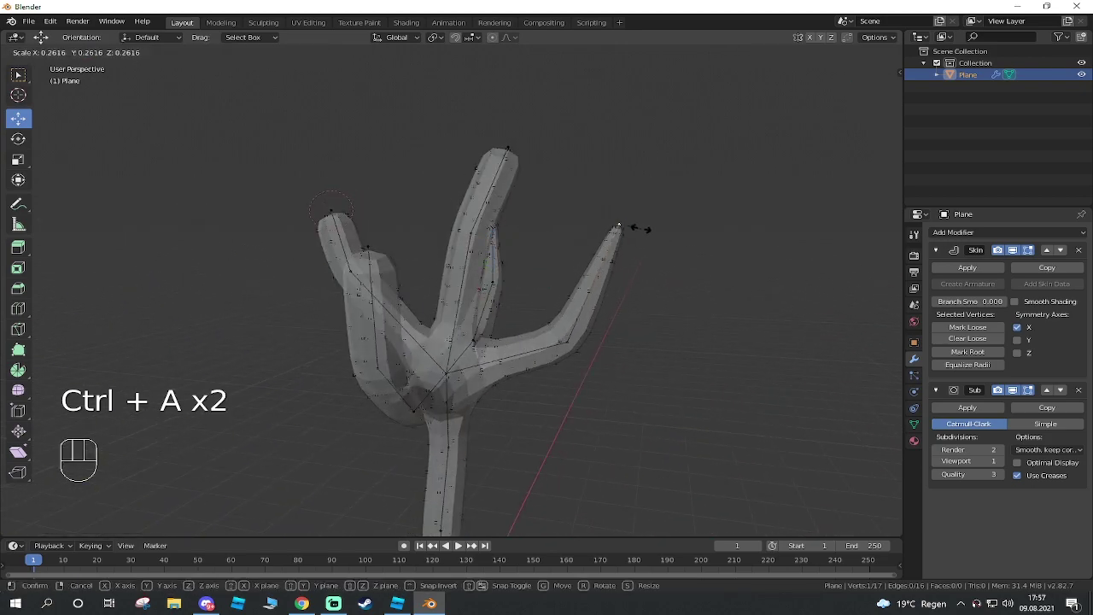
pyautogui.click(637, 229)
pyautogui.hotkey('ctrl', 'a')
pyautogui.click(639, 344)
pyautogui.moveTo(639, 344); pyautogui.dragTo(481, 246, button='middle')
# Turn X-ray off and examine the tapered branches and trunk from several sides
pyautogui.scroll(-4, 620, 290)
pyautogui.moveTo(620, 290); pyautogui.dragTo(804, 45, button='middle')
pyautogui.click(825, 53)
pyautogui.scroll(3, 551, 248)
pyautogui.moveTo(551, 248); pyautogui.dragTo(505, 386, button='middle')
pyautogui.scroll(-3, 674, 329)
pyautogui.scroll(2, 505, 385)
pyautogui.moveTo(477, 438); pyautogui.dragTo(572, 458, button='middle')
pyautogui.moveTo(573, 334); pyautogui.dragTo(561, 213, button='middle')
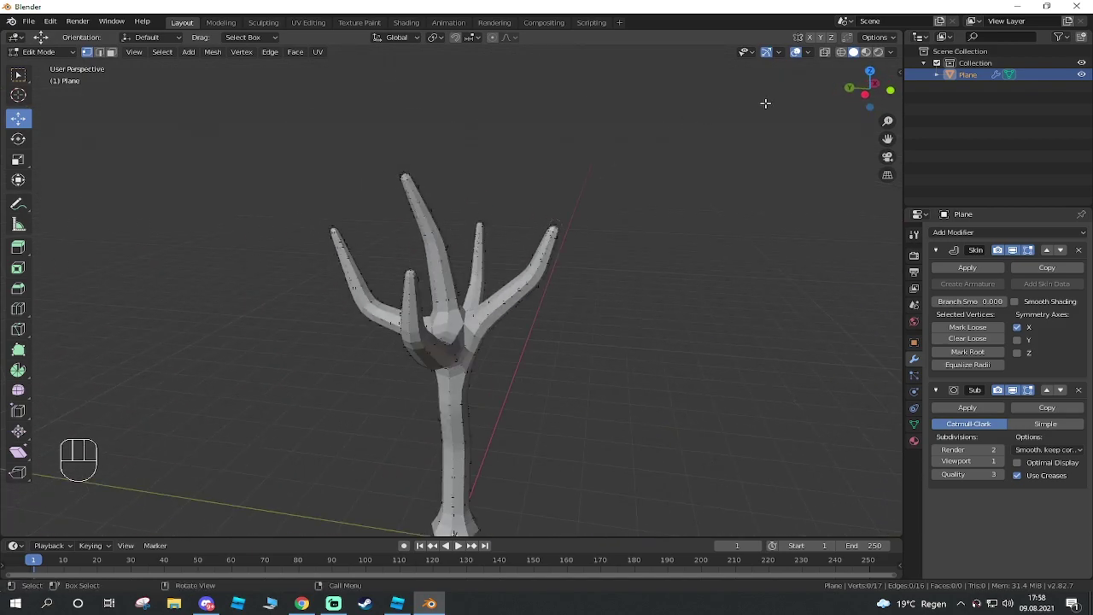
# Turn X-ray back on and try to apply the Skin modifier while in Edit Mode
pyautogui.click(825, 53)
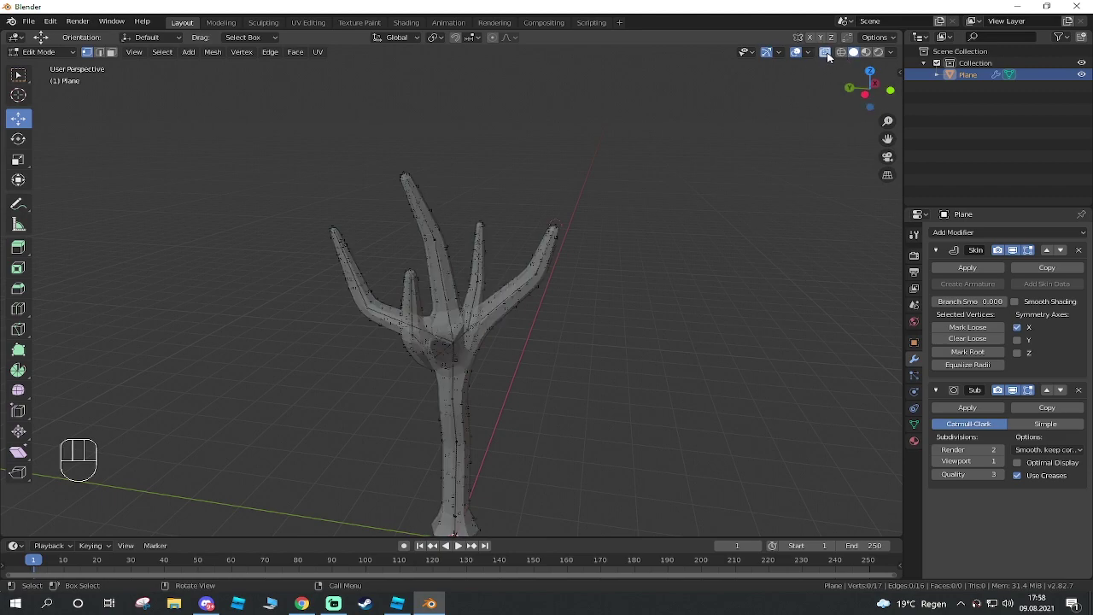
pyautogui.rightClick(978, 76)
pyautogui.press('Escape')
pyautogui.click(989, 106)
pyautogui.click(967, 76)
pyautogui.click(968, 268)
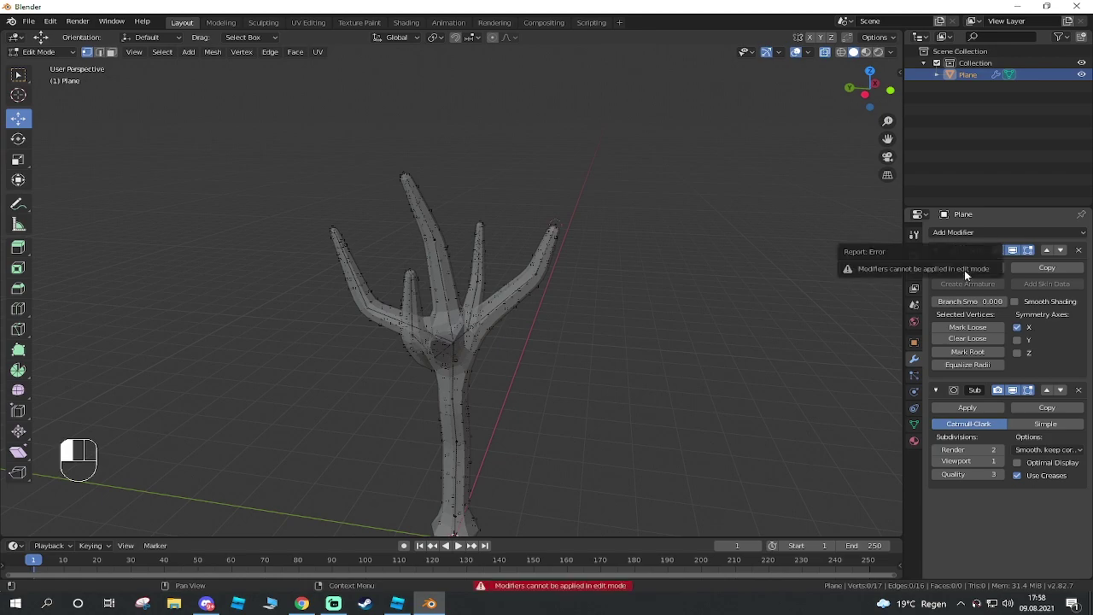
# Switch to Object Mode, apply the Skin and Subdivision Surface modifiers to the tree, and check the resulting mesh in Edit Mode
pyautogui.press('Tab')
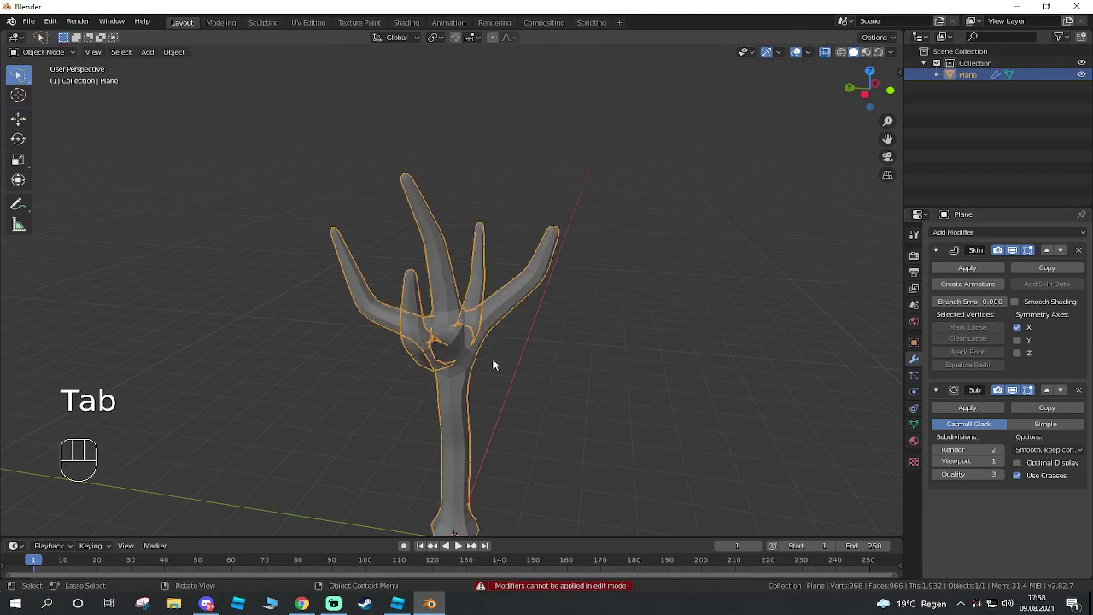
pyautogui.click(965, 267)
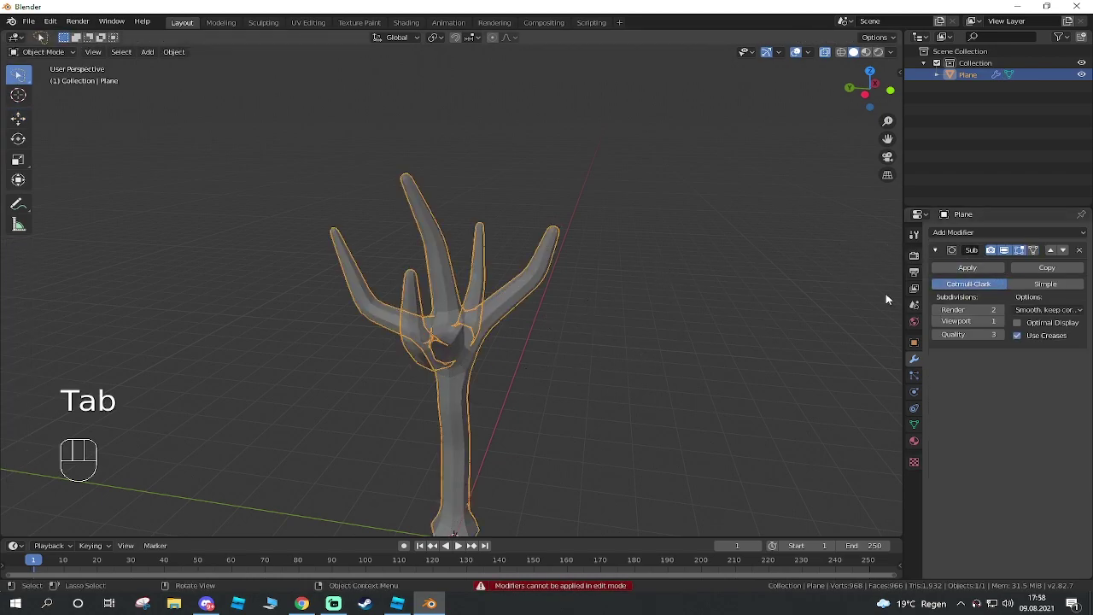
pyautogui.click(995, 268)
pyautogui.moveTo(525, 259); pyautogui.dragTo(525, 346, button='middle')
pyautogui.press('Tab')
pyautogui.press('Tab')
# Deselect the tree, turn X-ray off, and compare its shape with the reference trees in Roblox Studio
pyautogui.scroll(-3, 559, 342)
pyautogui.click(549, 349)
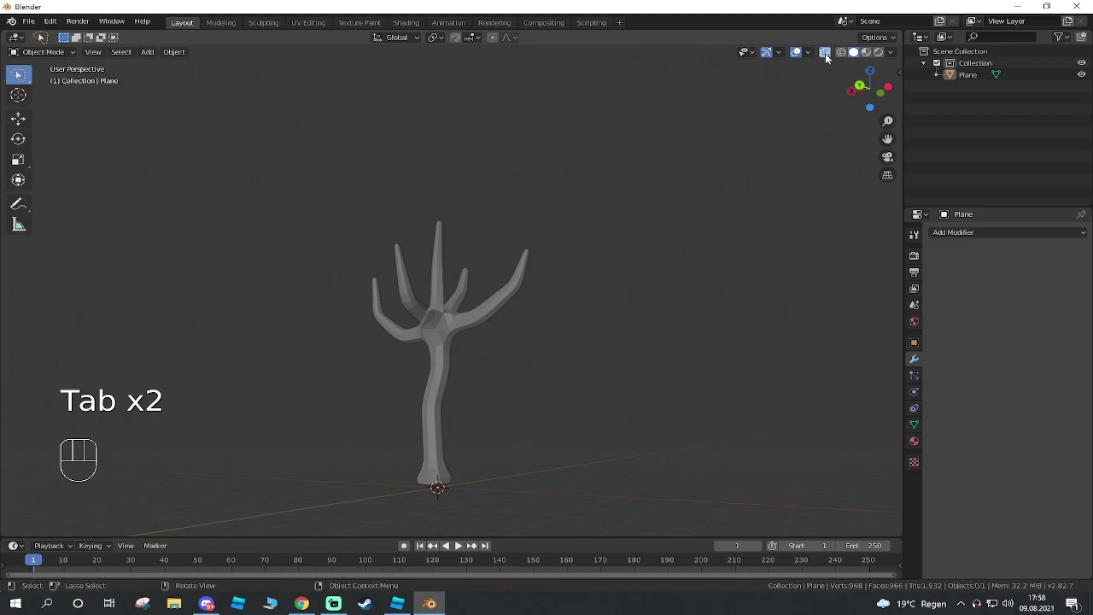
pyautogui.moveTo(401, 323); pyautogui.dragTo(513, 419, button='middle')
pyautogui.scroll(3, 489, 415)
pyautogui.click(398, 603)
pyautogui.moveTo(684, 311); pyautogui.dragTo(635, 339, button='right')
pyautogui.scroll(-4, 627, 297)
pyautogui.press('w')
pyautogui.hotkey('alt', 'Tab')
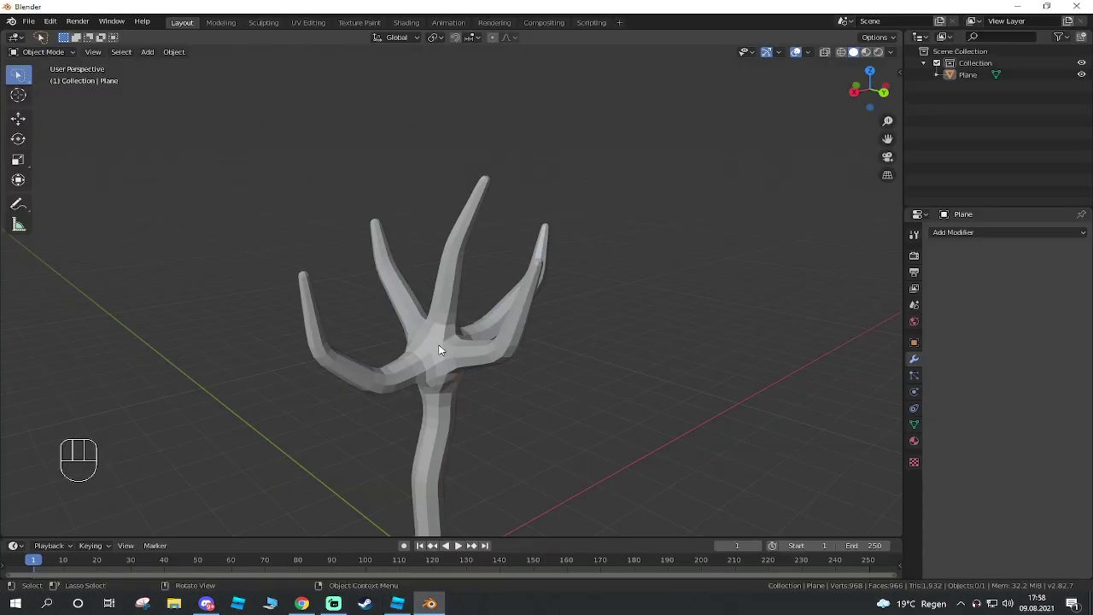
# Apply Shade Smooth to the tree mesh, deselect it, and inspect the smoothed branches
pyautogui.rightClick(440, 347)
pyautogui.click(462, 350)
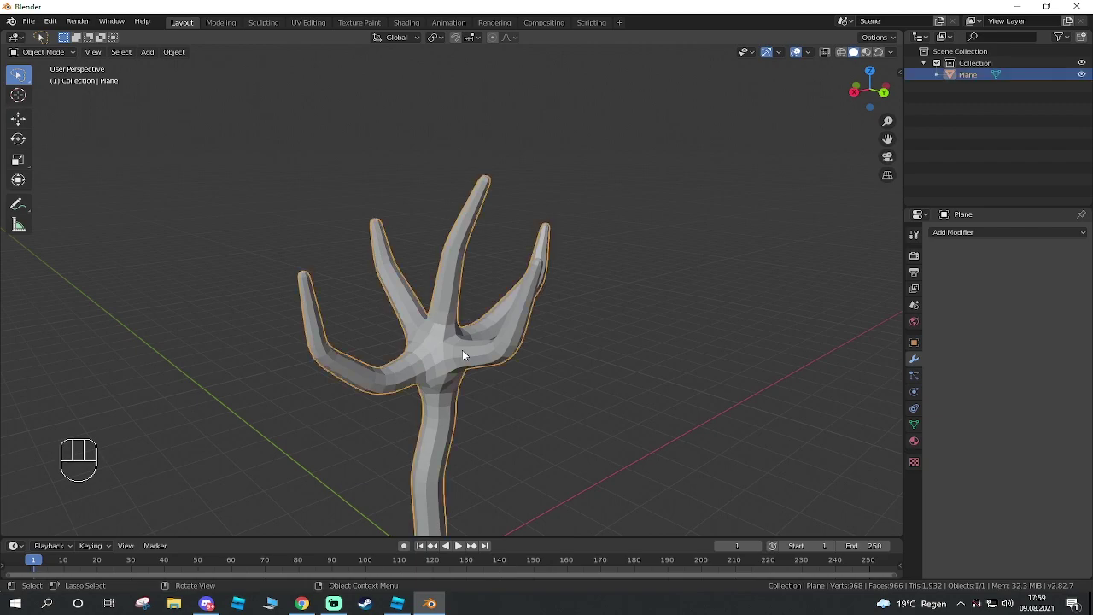
pyautogui.rightClick(463, 345)
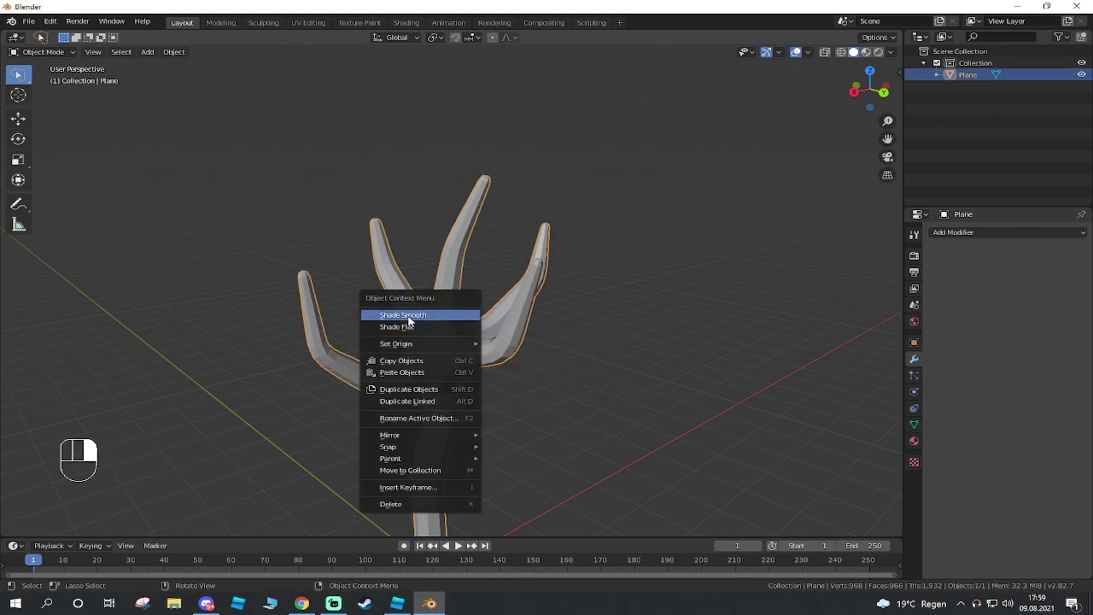
pyautogui.click(408, 321)
pyautogui.moveTo(487, 328); pyautogui.dragTo(483, 358, button='middle')
pyautogui.click(528, 396)
pyautogui.scroll(3, 515, 361)
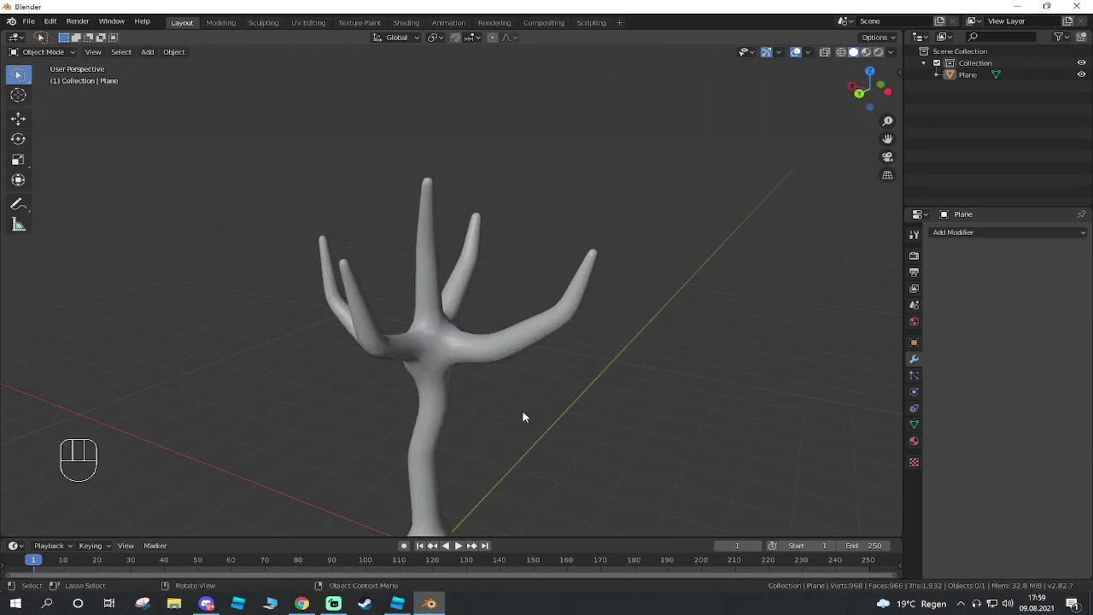
pyautogui.scroll(-3, 532, 413)
pyautogui.moveTo(495, 435); pyautogui.dragTo(552, 420, button='middle')
# Add an ico sphere for the foliage and raise it along Z to the top of the central branch
pyautogui.hotkey('shift', 'a')
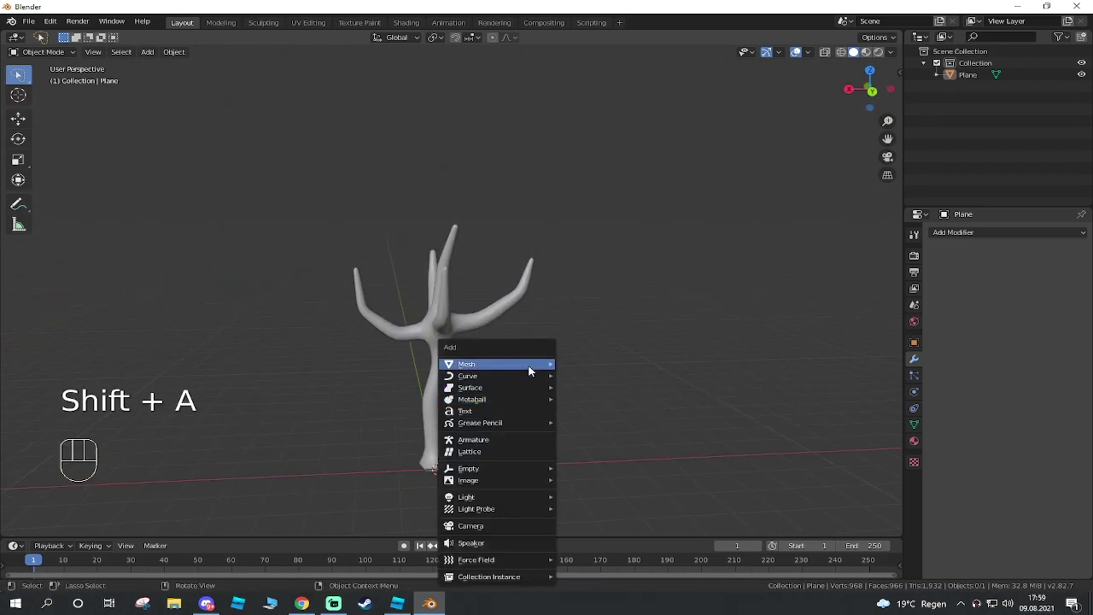
pyautogui.moveTo(530, 370)
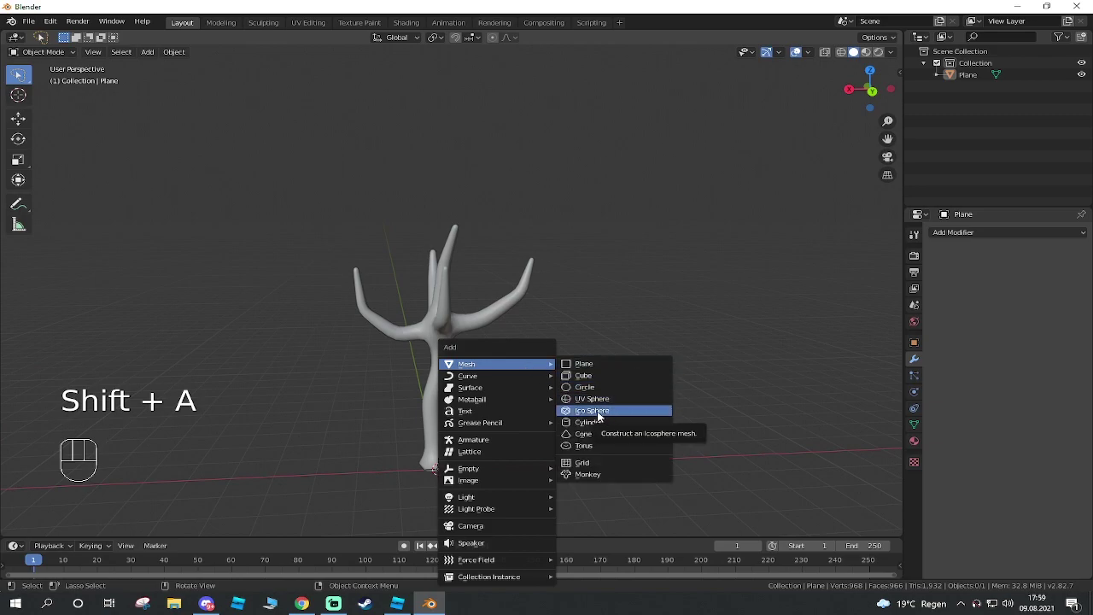
pyautogui.hotkey('shift', 'a')
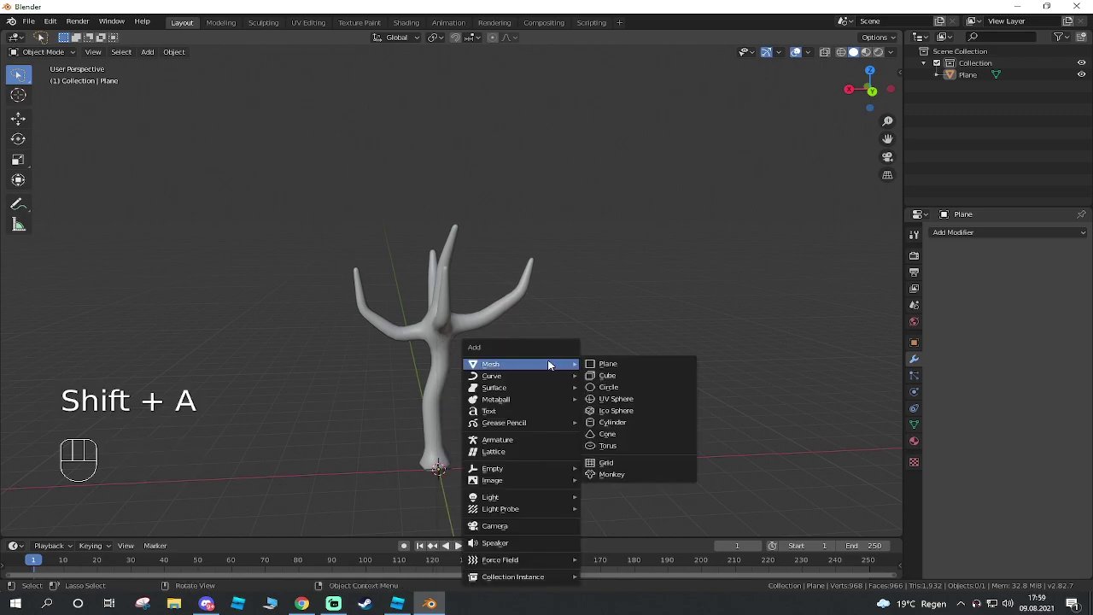
pyautogui.click(617, 411)
pyautogui.moveTo(550, 460); pyautogui.dragTo(464, 404, button='middle')
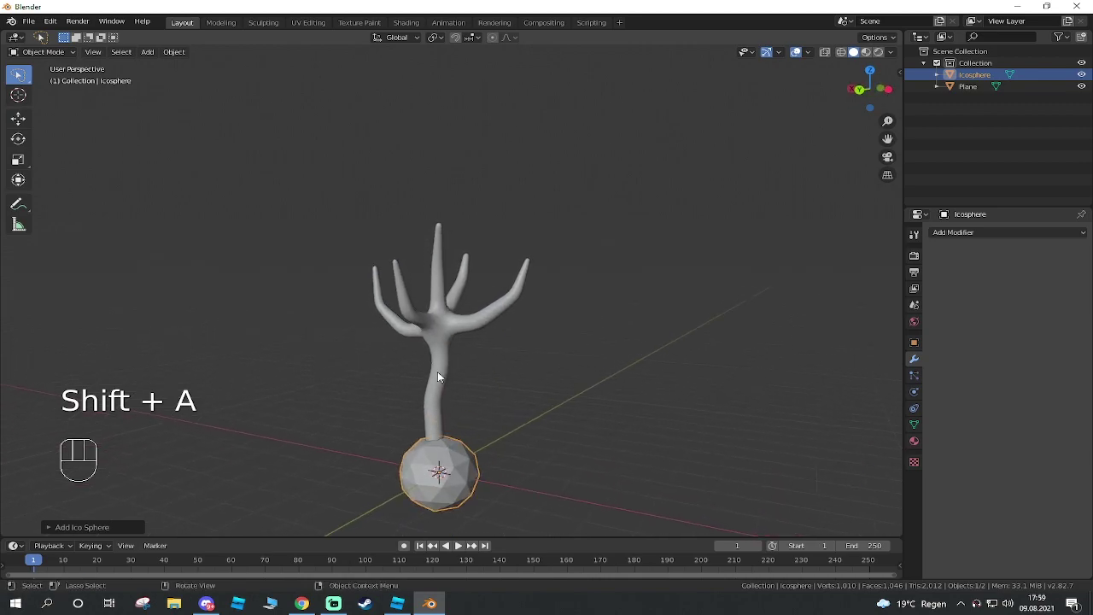
pyautogui.click(18, 120)
pyautogui.moveTo(437, 410); pyautogui.dragTo(508, 226)
pyautogui.moveTo(507, 227); pyautogui.dragTo(504, 311, button='middle')
pyautogui.scroll(2, 494, 205)
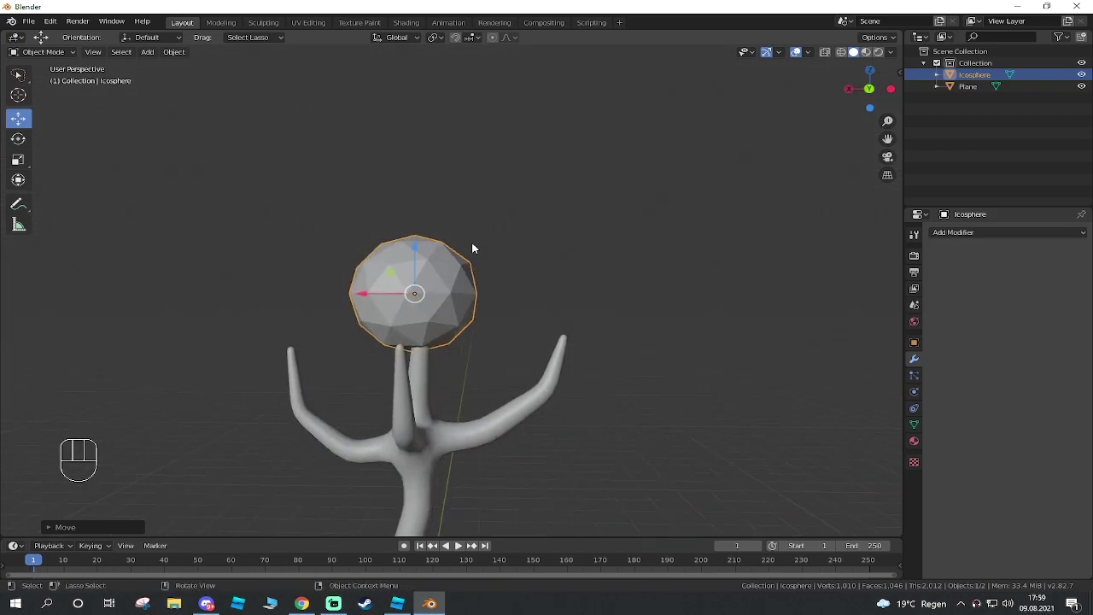
# Apply the Randomize transform to all the ico sphere's vertices in Edit Mode, raising the amount until the shape is an irregular, jagged clump
pyautogui.press('Tab')
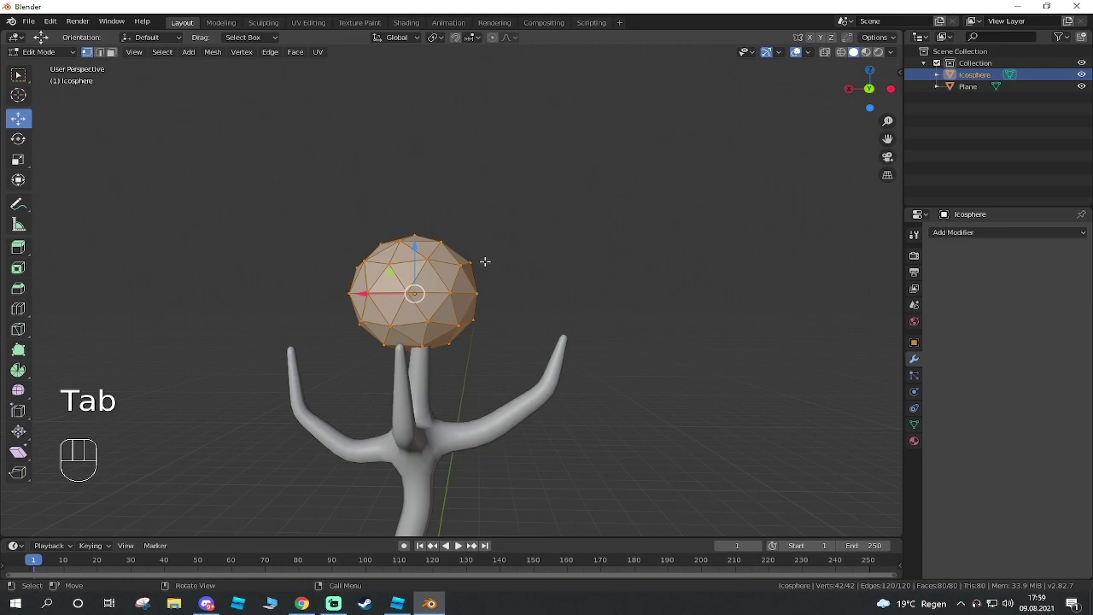
pyautogui.click(189, 52)
pyautogui.moveTo(213, 53)
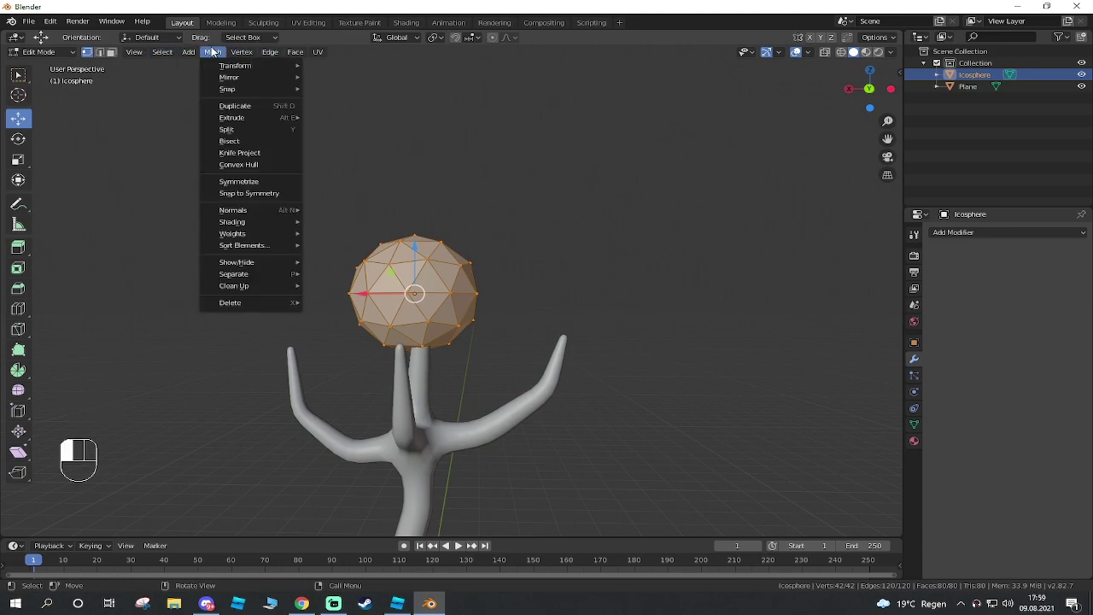
pyautogui.moveTo(241, 68)
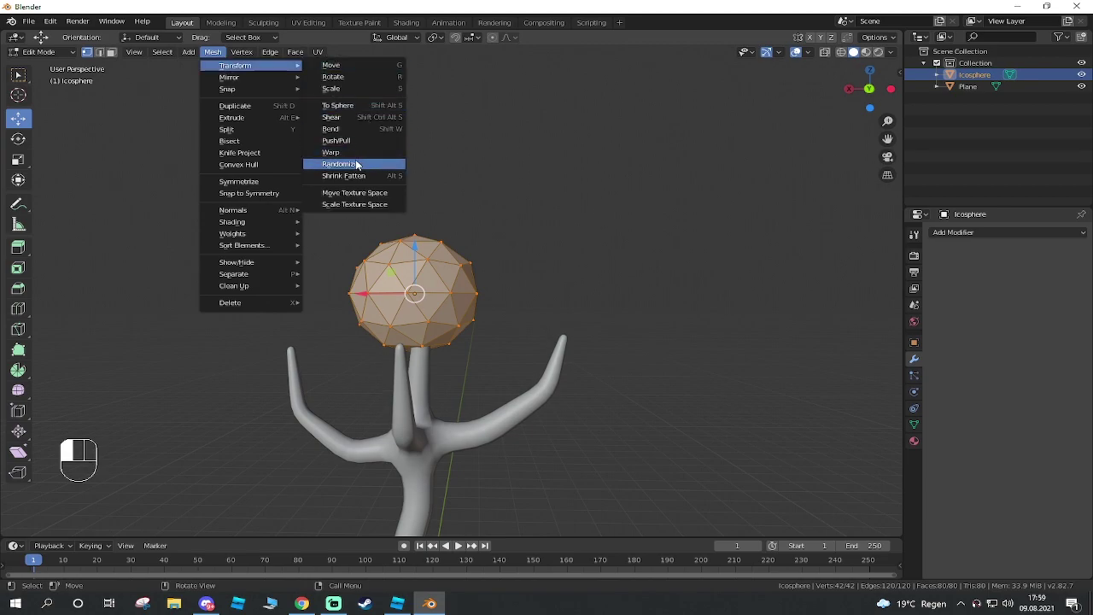
pyautogui.click(344, 165)
pyautogui.moveTo(622, 249); pyautogui.dragTo(485, 356, button='middle')
pyautogui.click(126, 527)
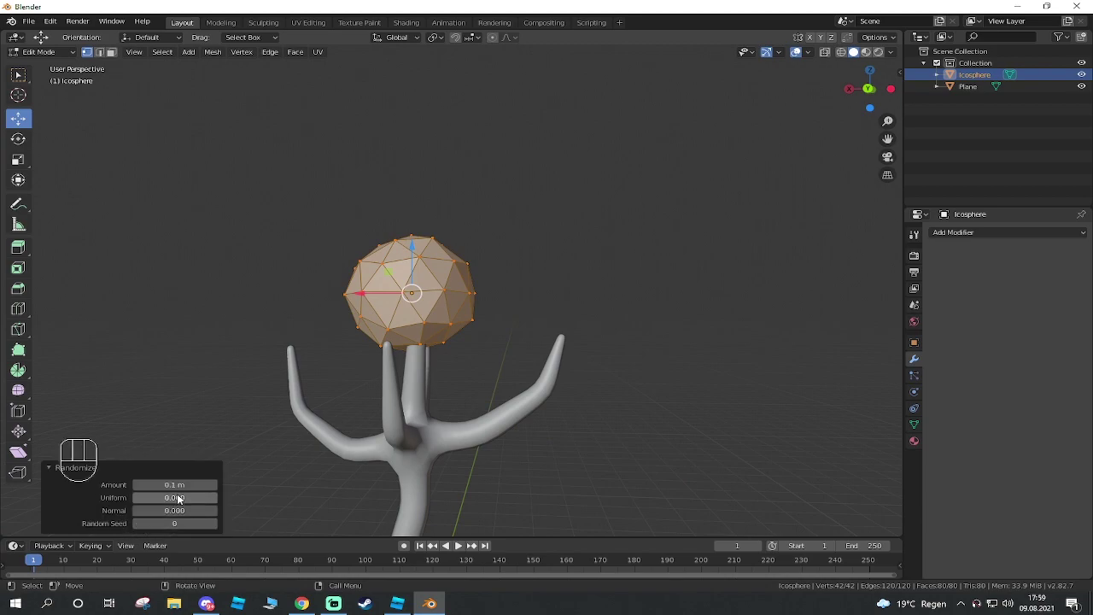
pyautogui.moveTo(174, 485); pyautogui.dragTo(183, 510)
pyautogui.moveTo(403, 519); pyautogui.dragTo(504, 502, button='middle')
pyautogui.click(504, 501)
pyautogui.moveTo(581, 437)
pyautogui.mouseDown(button='middle')
pyautogui.moveTo(442, 449)
pyautogui.moveTo(590, 441)
pyautogui.mouseUp(button='middle')
pyautogui.press('Tab')
# Enlarge the foliage clump and flatten it along Z with a scale of 0.614
pyautogui.click(18, 160)
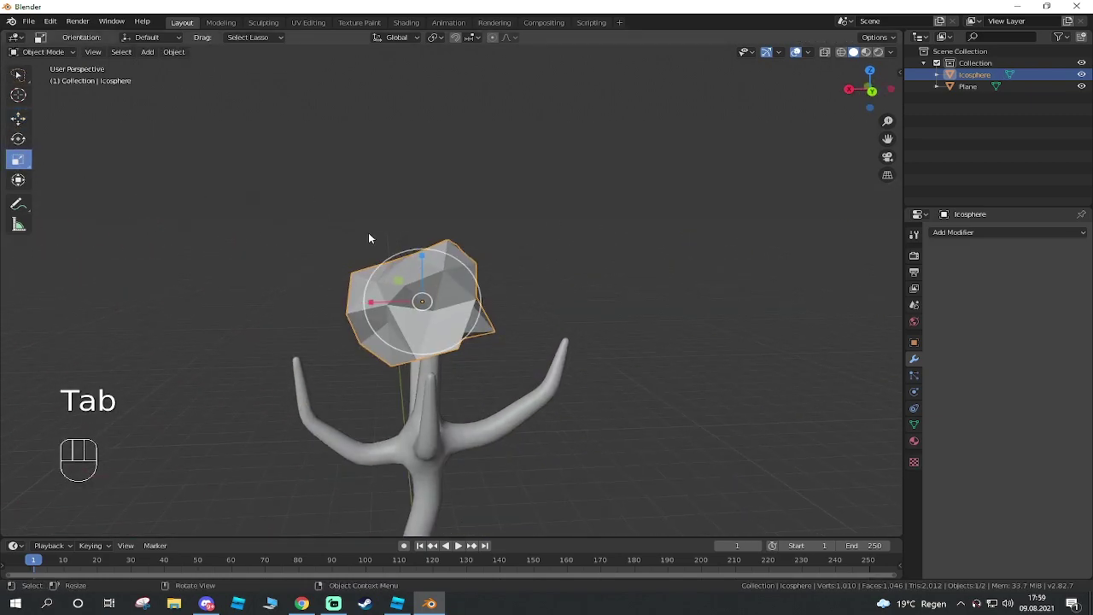
pyautogui.moveTo(451, 295)
pyautogui.mouseDown()
pyautogui.moveTo(486, 287)
pyautogui.moveTo(469, 286)
pyautogui.mouseUp()
pyautogui.moveTo(421, 258); pyautogui.dragTo(420, 275)
pyautogui.moveTo(427, 303); pyautogui.dragTo(560, 287, button='middle')
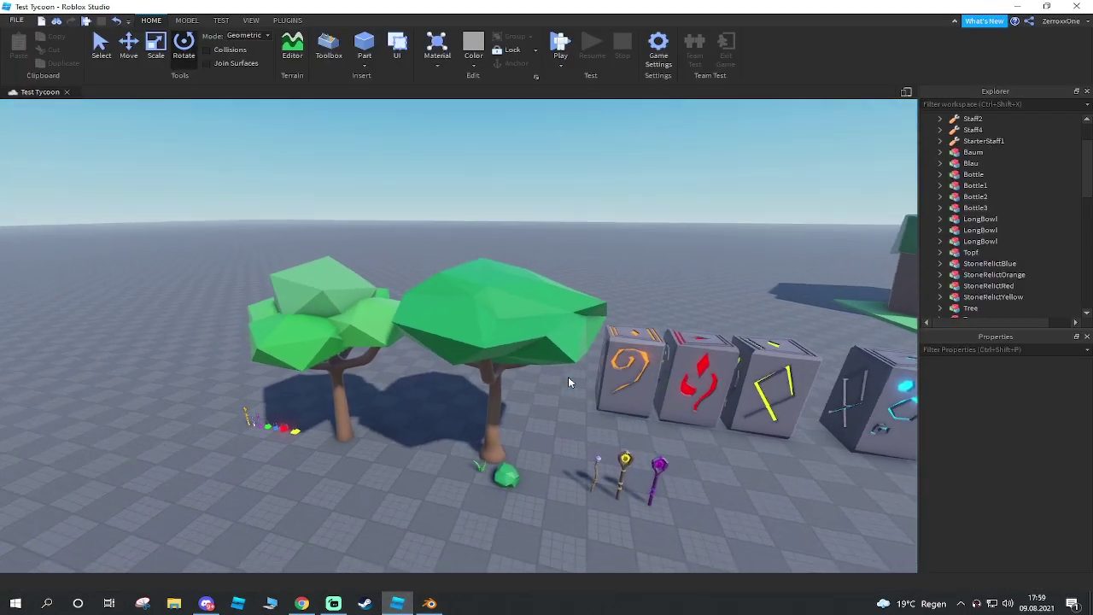
# Examine the crowns of the reference trees in Roblox Studio from several angles and distances, including from below
pyautogui.moveTo(568, 377); pyautogui.dragTo(568, 376, button='right')
pyautogui.moveTo(450, 331); pyautogui.dragTo(434, 297, button='right')
pyautogui.scroll(-2, 412, 305)
pyautogui.scroll(2, 467, 313)
pyautogui.scroll(-3, 444, 286)
pyautogui.scroll(3, 547, 278)
pyautogui.moveTo(722, 347); pyautogui.dragTo(722, 347, button='right')
pyautogui.moveTo(722, 346); pyautogui.dragTo(722, 351, button='right')
pyautogui.press('s')
pyautogui.moveTo(461, 244); pyautogui.dragTo(461, 244, button='right')
pyautogui.press('s')
pyautogui.moveTo(699, 337); pyautogui.dragTo(708, 334, button='right')
pyautogui.press('w')
pyautogui.press('s')
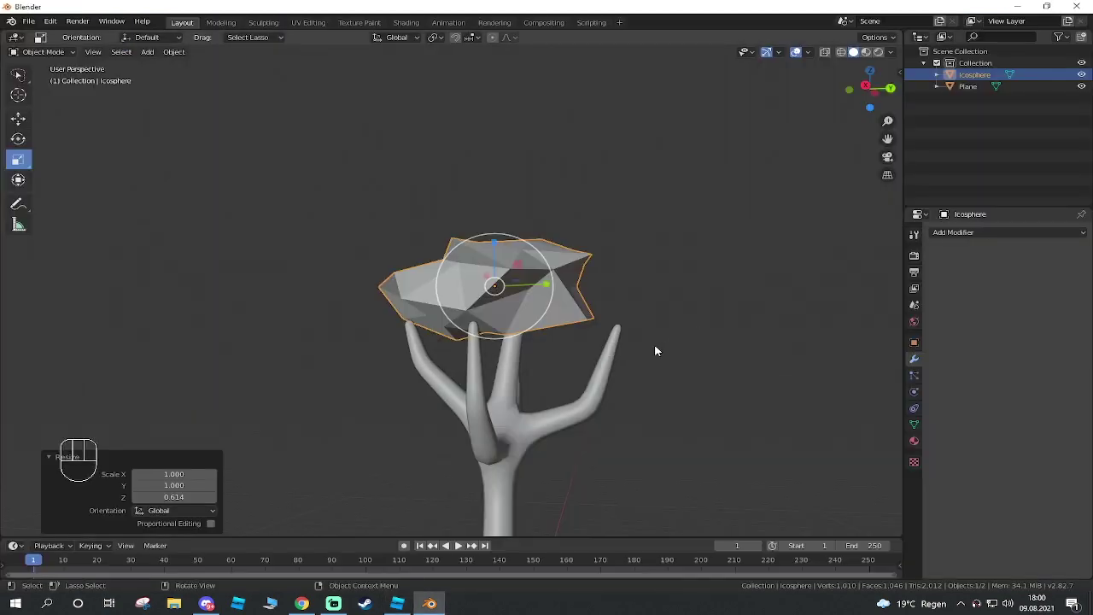
# Stretch the foliage clump horizontally, and move it about -1.39 m along X and 0.229 m along Y over one side's branches
pyautogui.moveTo(510, 275); pyautogui.dragTo(593, 318, button='middle')
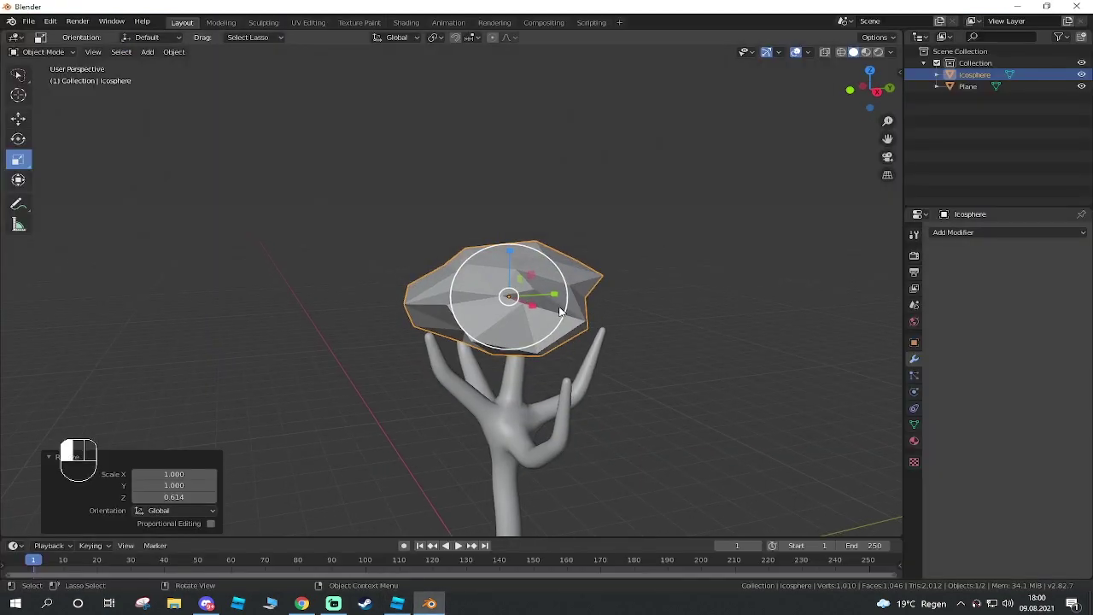
pyautogui.moveTo(560, 309)
pyautogui.mouseDown()
pyautogui.moveTo(586, 291)
pyautogui.moveTo(581, 312)
pyautogui.mouseUp()
pyautogui.moveTo(581, 312)
pyautogui.mouseDown(button='middle')
pyautogui.moveTo(675, 265)
pyautogui.moveTo(561, 313)
pyautogui.mouseUp(button='middle')
pyautogui.moveTo(539, 313); pyautogui.dragTo(452, 315)
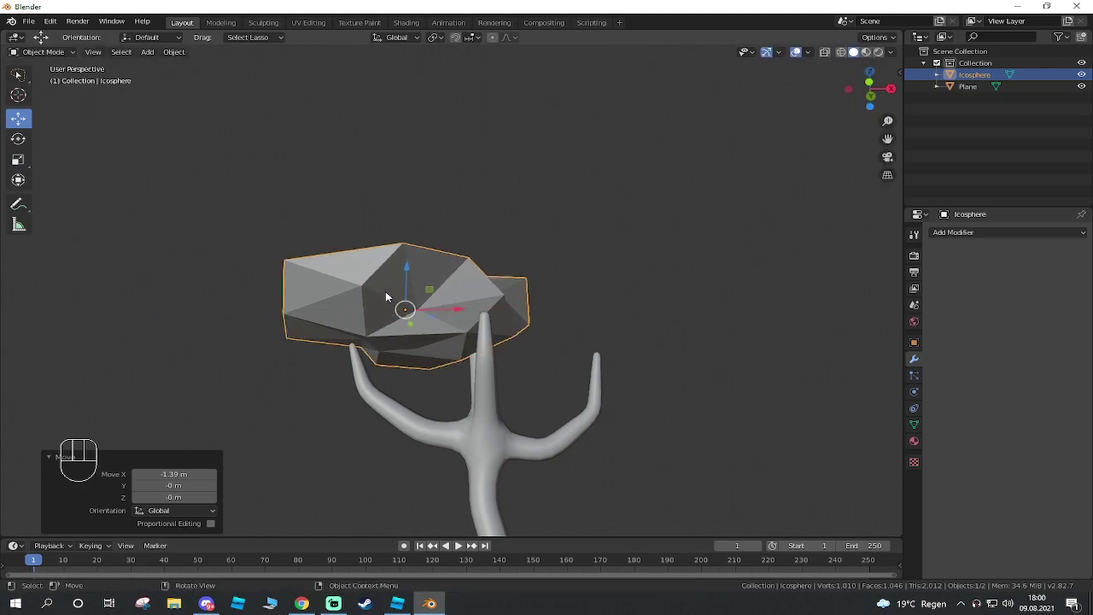
pyautogui.moveTo(693, 312)
pyautogui.mouseDown(button='middle')
pyautogui.moveTo(576, 345)
pyautogui.moveTo(525, 322)
pyautogui.mouseUp(button='middle')
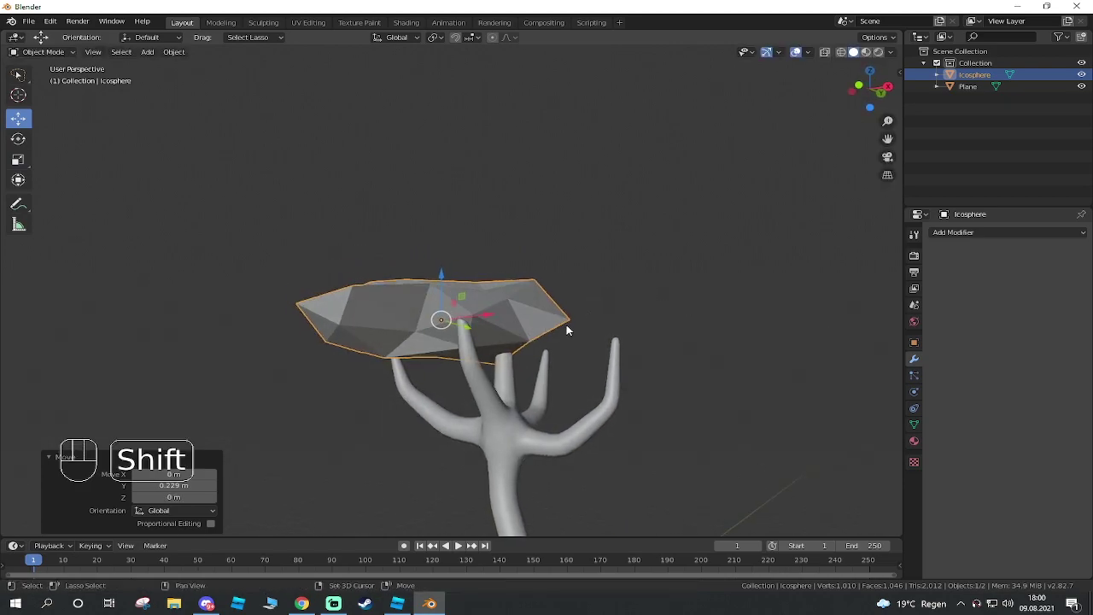
# Duplicate the foliage clump, move the copy sideways over the neighbouring branches, and lower it below the first clump
pyautogui.hotkey('shift', 'd')
pyautogui.rightClick(705, 321)
pyautogui.moveTo(709, 322); pyautogui.dragTo(656, 341, button='middle')
pyautogui.moveTo(468, 295); pyautogui.dragTo(603, 339)
pyautogui.moveTo(562, 270); pyautogui.dragTo(563, 306)
pyautogui.moveTo(562, 306); pyautogui.dragTo(607, 270, button='middle')
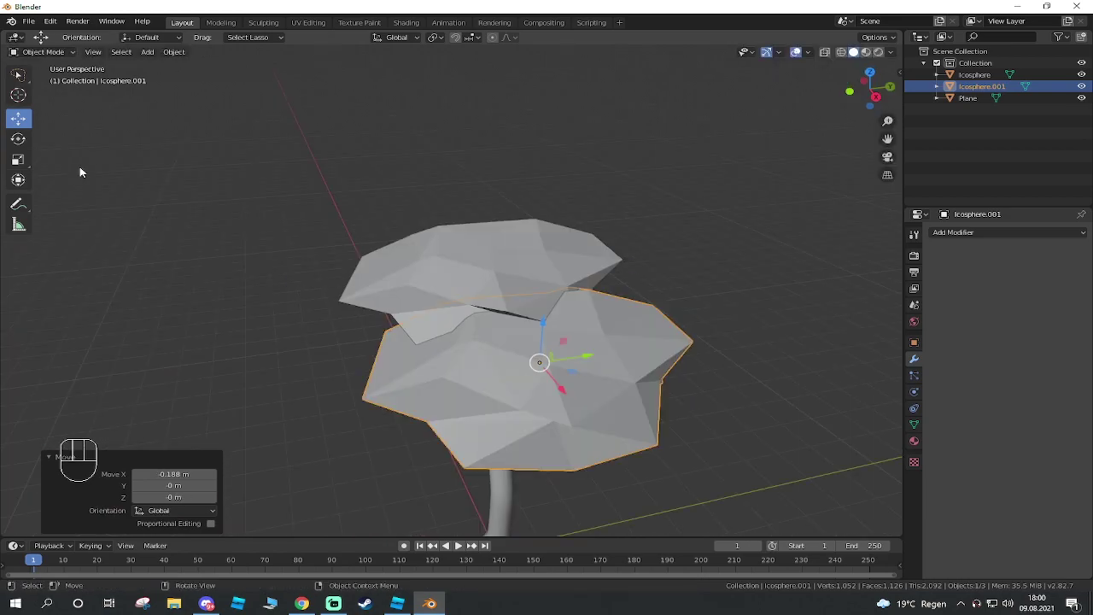
# Rotate the lower foliage clump 175° about X and 95° about Z, and stretch it slightly along Y
pyautogui.click(11, 141)
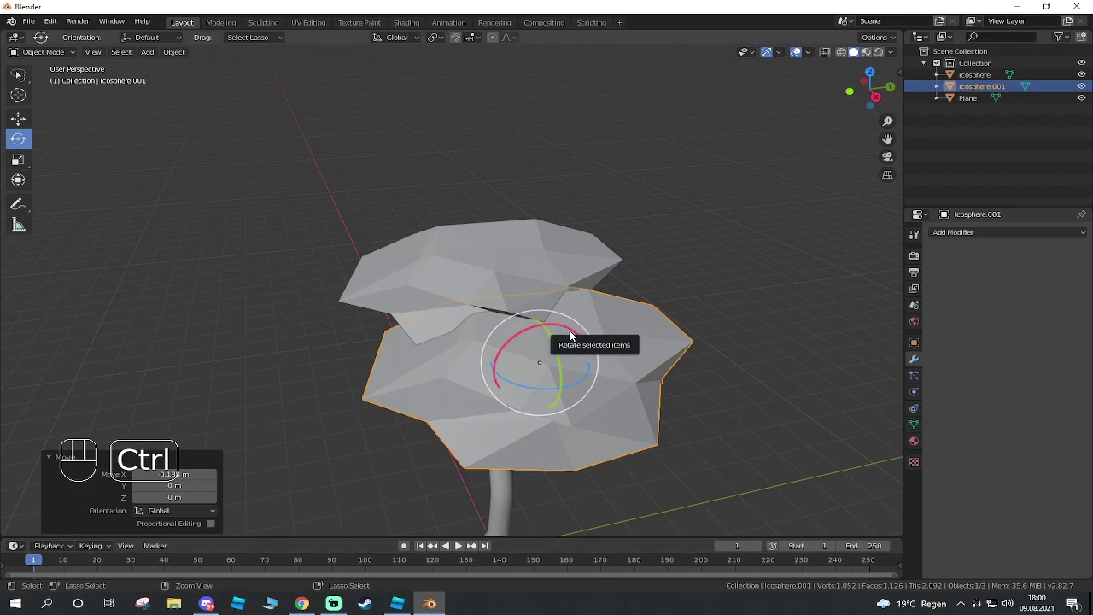
pyautogui.keyDown('ctrl'); pyautogui.moveTo(572, 333); pyautogui.dragTo(472, 442); pyautogui.keyUp('ctrl')
pyautogui.moveTo(728, 439)
pyautogui.mouseDown(button='middle')
pyautogui.moveTo(675, 427)
pyautogui.moveTo(651, 391)
pyautogui.moveTo(652, 332)
pyautogui.moveTo(575, 384)
pyautogui.moveTo(606, 432)
pyautogui.moveTo(745, 448)
pyautogui.moveTo(726, 440)
pyautogui.mouseUp(button='middle')
pyautogui.keyDown('ctrl'); pyautogui.moveTo(552, 376); pyautogui.dragTo(674, 348); pyautogui.keyUp('ctrl')
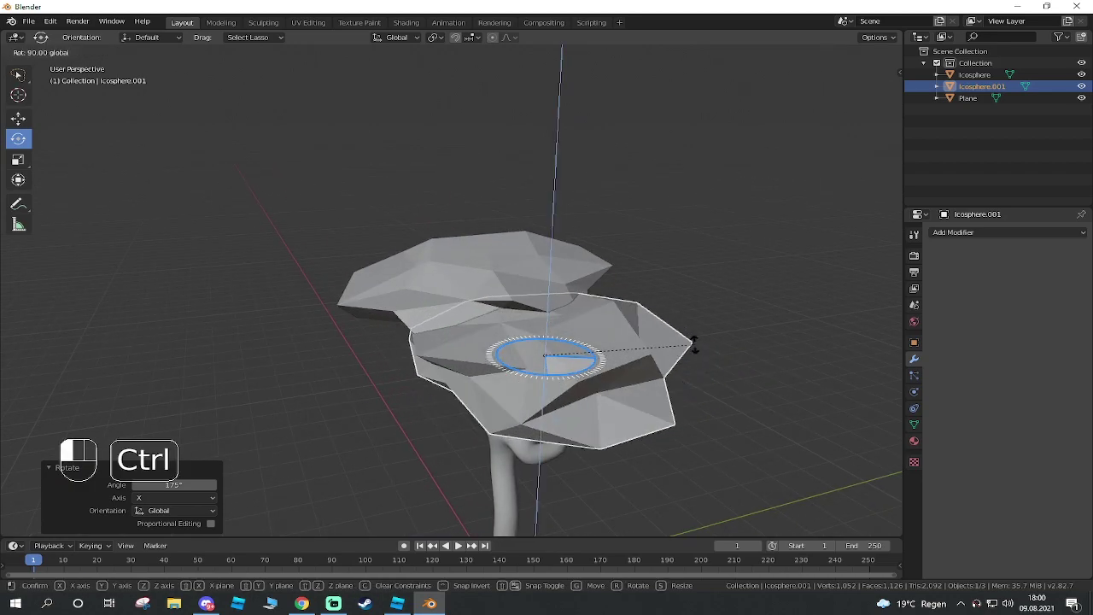
pyautogui.keyDown('ctrl'); pyautogui.moveTo(753, 331); pyautogui.dragTo(756, 335); pyautogui.keyUp('ctrl')
pyautogui.moveTo(756, 335); pyautogui.dragTo(586, 415, button='middle')
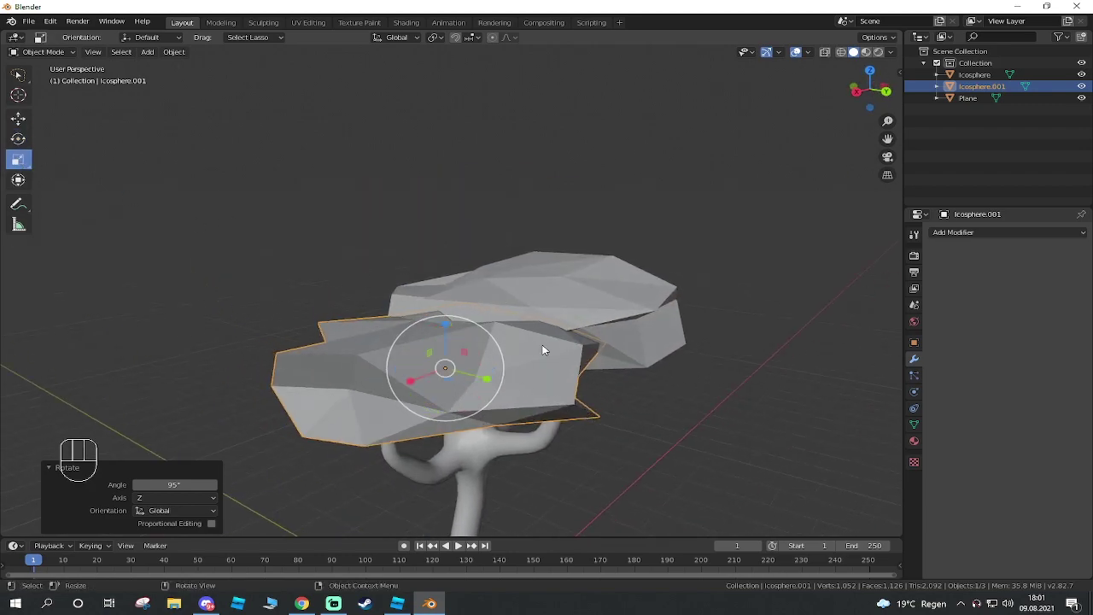
pyautogui.moveTo(486, 386); pyautogui.dragTo(501, 386)
pyautogui.moveTo(758, 408); pyautogui.dragTo(468, 282, button='middle')
# Randomize all vertices of the lower foliage clump with a Normal factor of 0.326, and adjust the displacement amount
pyautogui.press('Tab')
pyautogui.press('a')
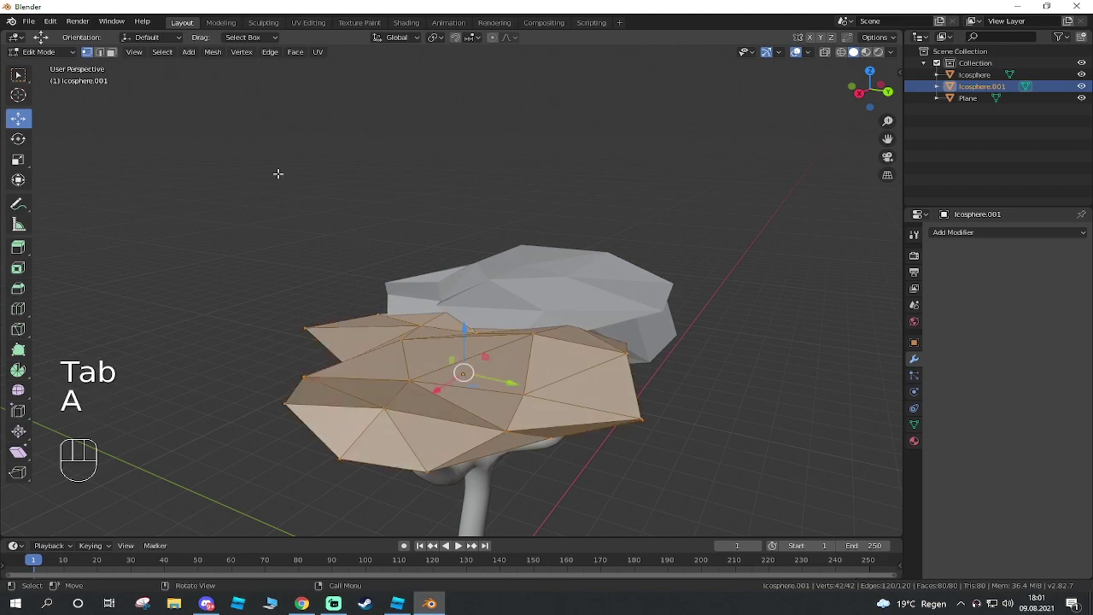
pyautogui.click(213, 53)
pyautogui.moveTo(241, 72)
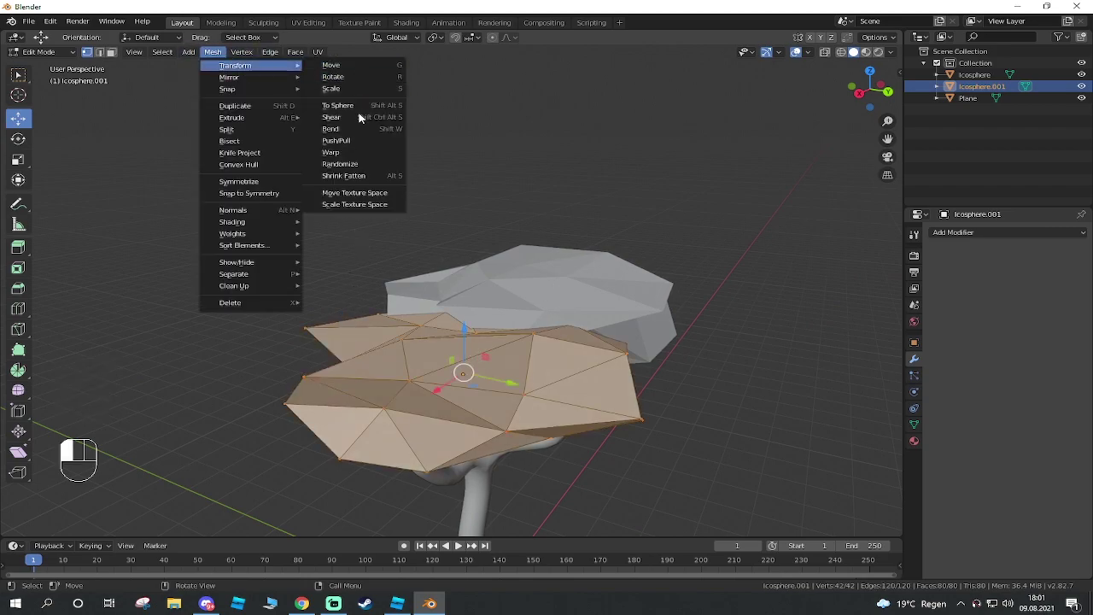
pyautogui.click(353, 165)
pyautogui.moveTo(405, 418); pyautogui.dragTo(282, 444, button='middle')
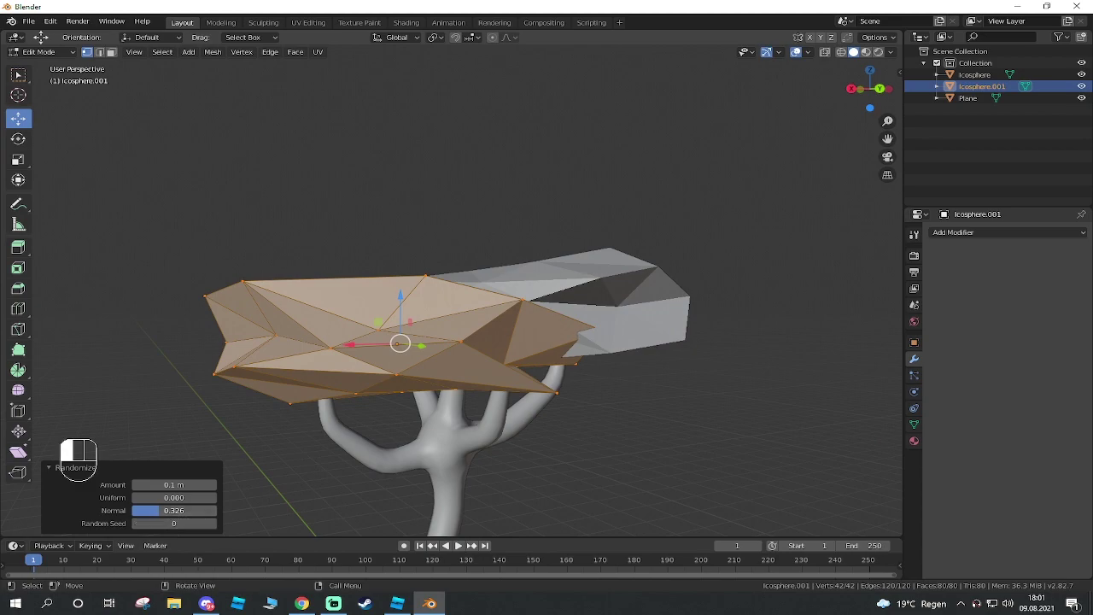
pyautogui.moveTo(183, 485)
pyautogui.mouseDown()
pyautogui.moveTo(205, 485)
pyautogui.moveTo(171, 485)
pyautogui.mouseUp()
pyautogui.moveTo(482, 473); pyautogui.dragTo(588, 419, button='middle')
pyautogui.click(566, 433)
pyautogui.press('Tab')
pyautogui.click(533, 439)
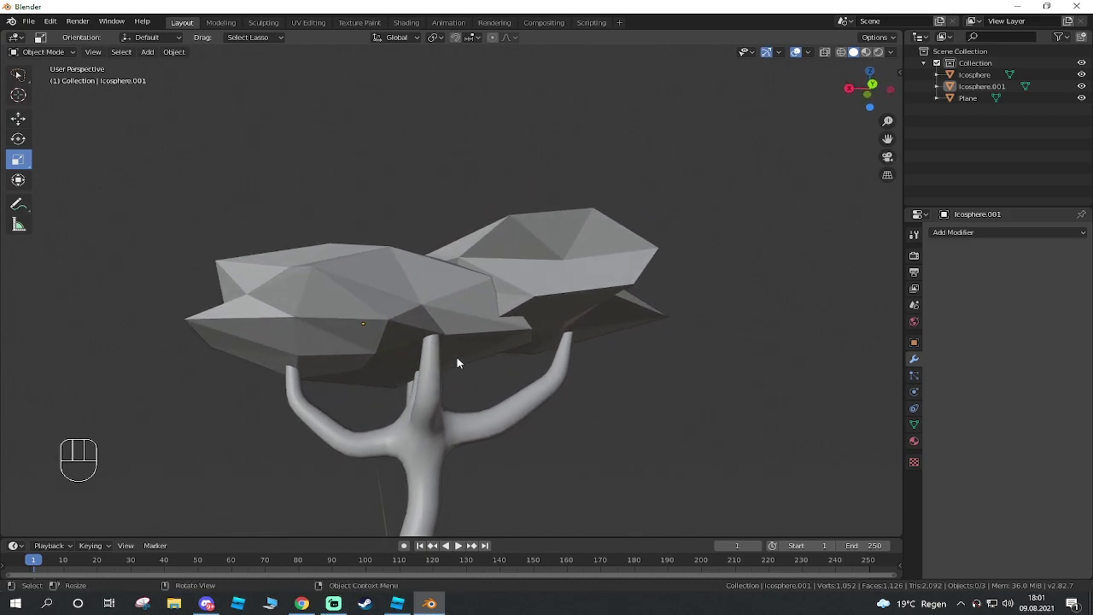
# Rotate the upper foliage clump and lower it slightly towards the branch tips
pyautogui.moveTo(505, 358); pyautogui.dragTo(3, 195, button='middle')
pyautogui.click(512, 351)
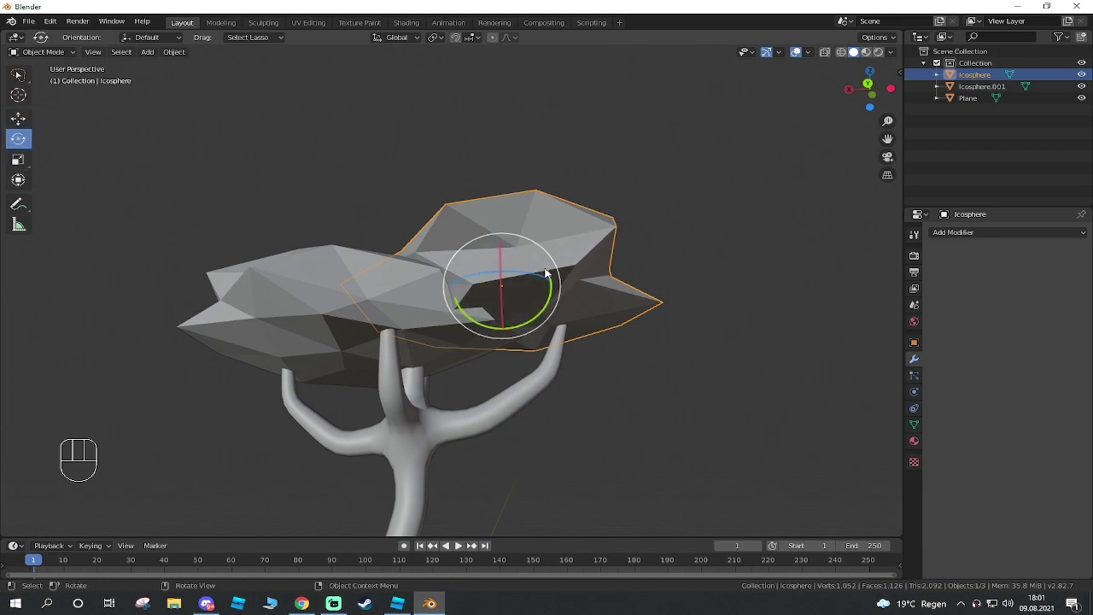
pyautogui.moveTo(547, 274)
pyautogui.mouseDown()
pyautogui.moveTo(532, 290)
pyautogui.moveTo(517, 288)
pyautogui.moveTo(545, 285)
pyautogui.mouseUp()
pyautogui.moveTo(545, 285); pyautogui.dragTo(305, 240, button='middle')
pyautogui.click(19, 119)
pyautogui.moveTo(372, 260); pyautogui.dragTo(369, 282)
pyautogui.moveTo(564, 276); pyautogui.dragTo(529, 433, button='middle')
pyautogui.click(634, 218)
pyautogui.scroll(-2, 630, 242)
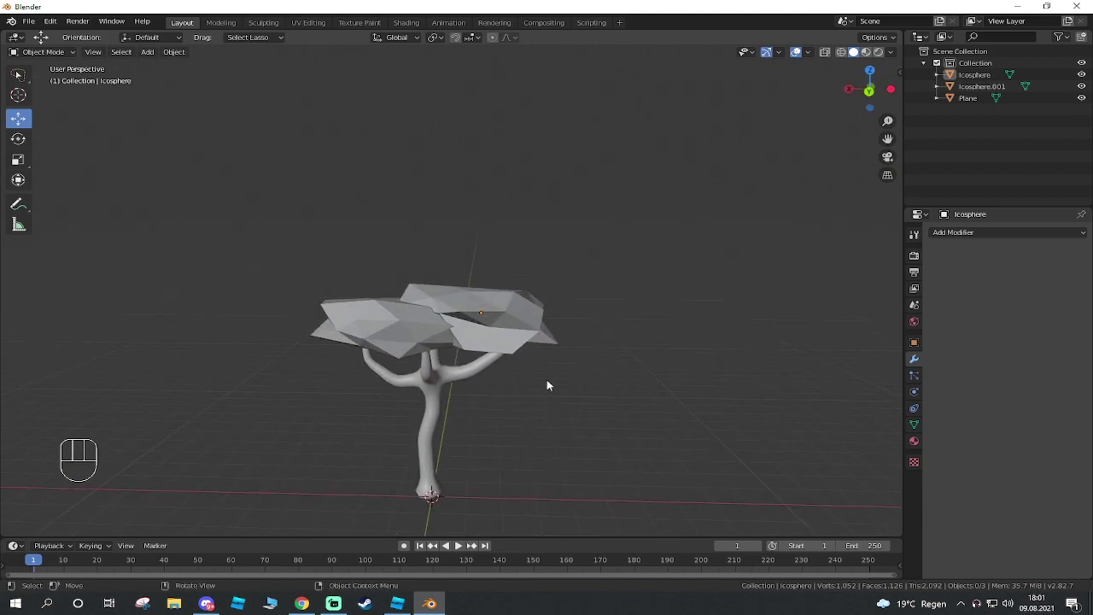
# Add a 2 m plane mesh at the foot of the trunk
pyautogui.moveTo(609, 470); pyautogui.dragTo(566, 368, button='middle')
pyautogui.scroll(2, 593, 438)
pyautogui.press('Tab')
pyautogui.press('Tab')
pyautogui.hotkey('shift', 'a')
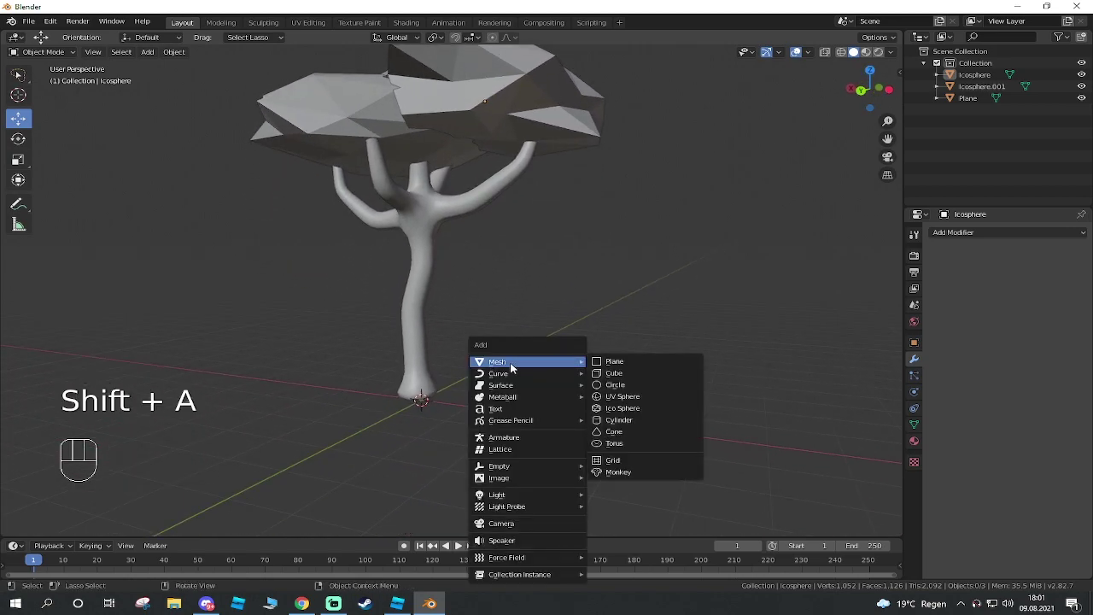
pyautogui.click(647, 364)
pyautogui.moveTo(472, 413); pyautogui.dragTo(568, 434, button='middle')
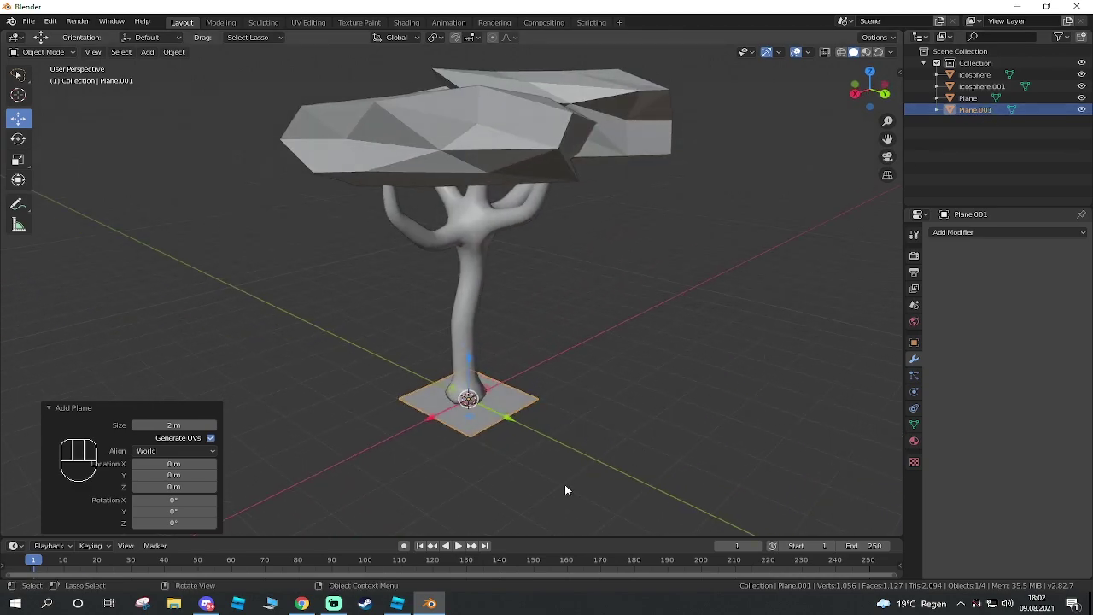
# Delete three corner vertices of the new plane, keeping a single vertex beside the trunk
pyautogui.scroll(3, 569, 481)
pyautogui.keyDown('shift'); pyautogui.moveTo(562, 488); pyautogui.dragTo(556, 342, button='middle'); pyautogui.keyUp('shift')
pyautogui.scroll(1, 539, 393)
pyautogui.press('Tab')
pyautogui.scroll(2, 539, 393)
pyautogui.keyDown('shift'); pyautogui.click(520, 419); pyautogui.keyUp('shift')
pyautogui.press('Delete')
pyautogui.click(588, 390)
pyautogui.moveTo(589, 389); pyautogui.dragTo(432, 409, button='middle')
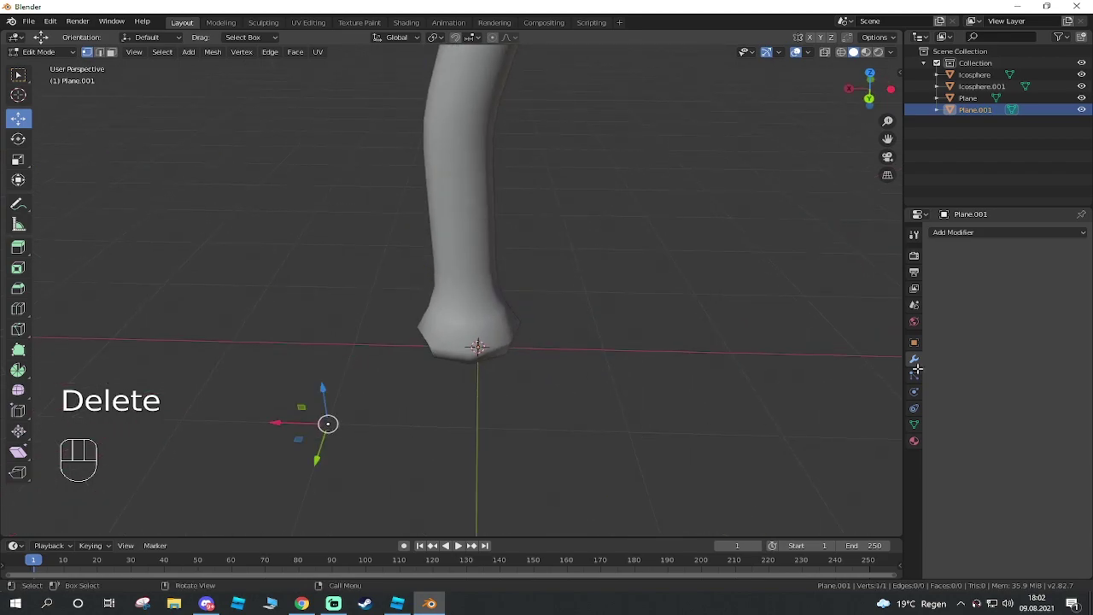
# Give the single vertex a Skin modifier and a Subdivision Surface modifier
pyautogui.click(958, 233)
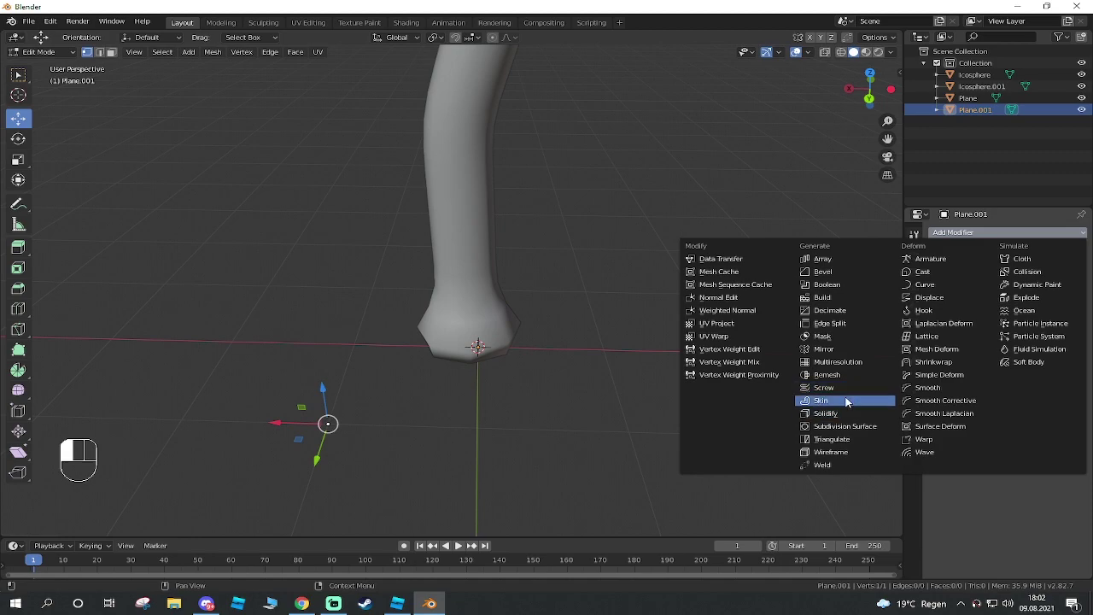
pyautogui.click(847, 401)
pyautogui.click(980, 233)
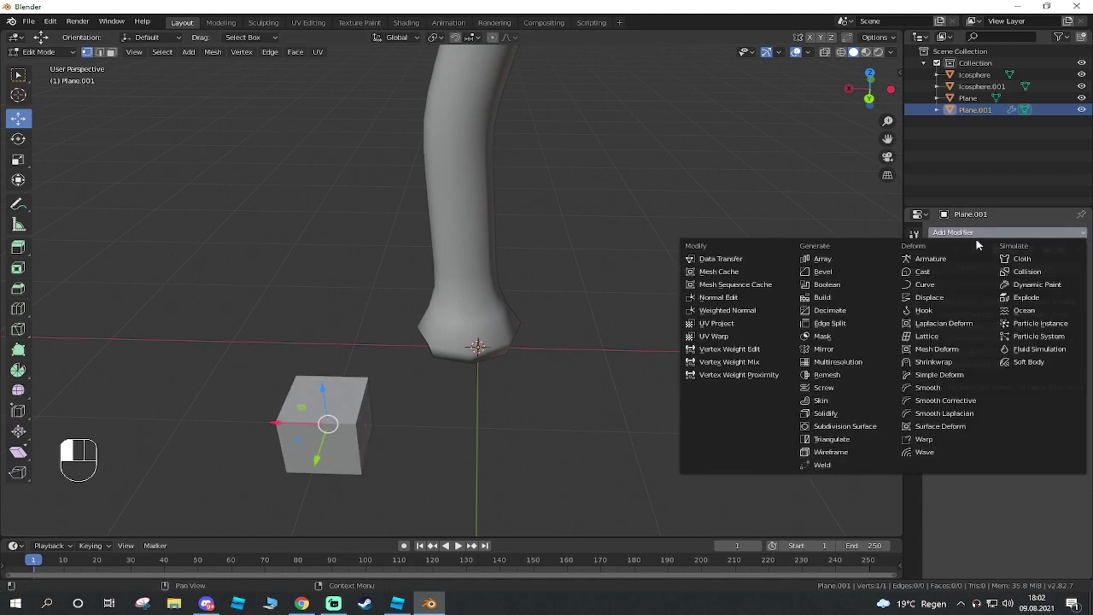
pyautogui.click(838, 428)
# Extrude the vertex about 1.03 m upwards, and extrude a second, angled segment about 0.58 m higher to form a bent branch
pyautogui.moveTo(606, 319); pyautogui.dragTo(521, 426, button='middle')
pyautogui.press('e')
pyautogui.click(502, 323)
pyautogui.press('e')
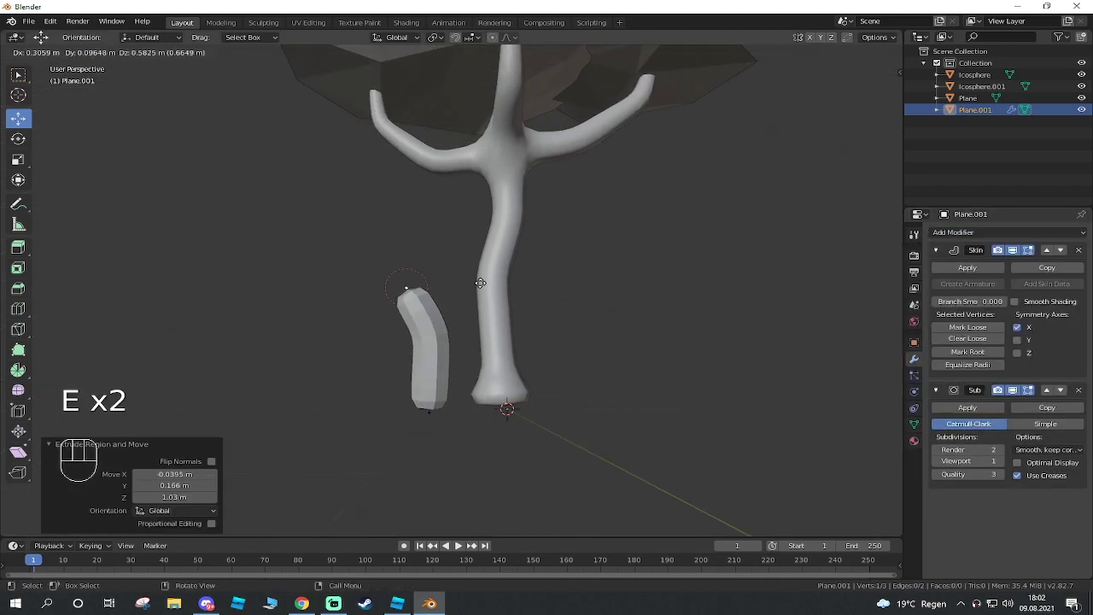
pyautogui.click(484, 290)
# Taper the small branch by shrinking its skin radius towards the tip, and scale the base vertex's radius by 0.765
pyautogui.hotkey('ctrl', 'a')
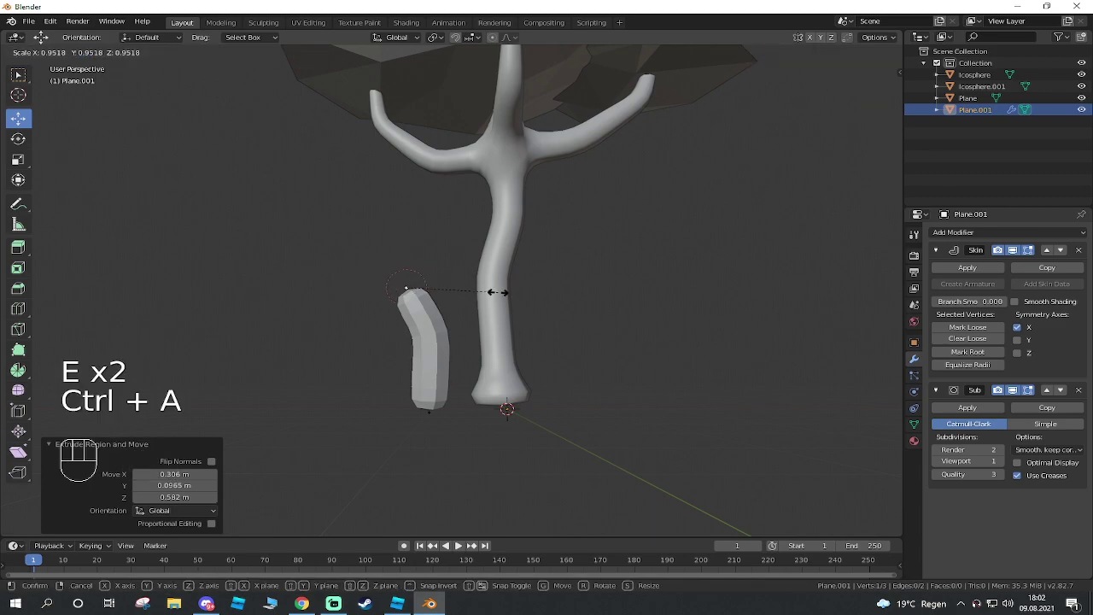
pyautogui.click(434, 291)
pyautogui.hotkey('ctrl', 'a')
pyautogui.click(485, 342)
pyautogui.click(429, 411)
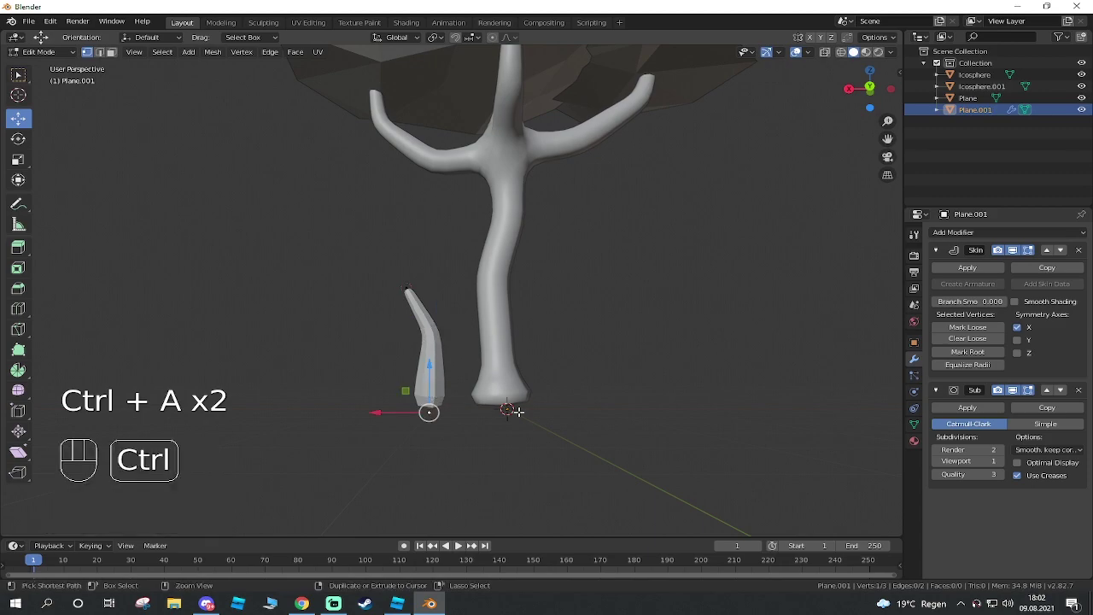
pyautogui.hotkey('ctrl', 'a')
pyautogui.click(504, 410)
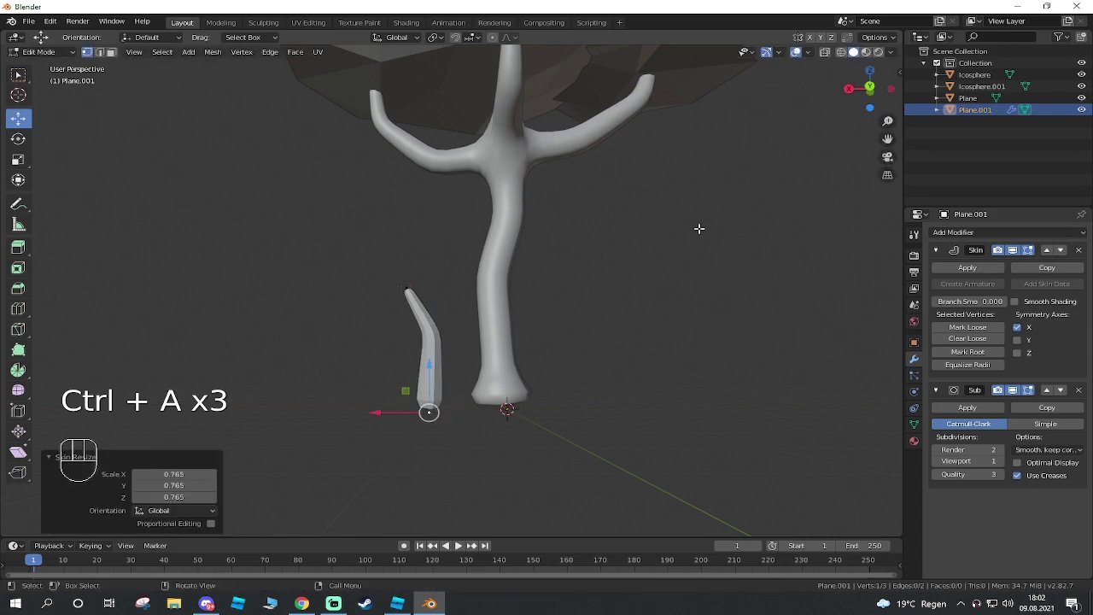
pyautogui.moveTo(702, 225); pyautogui.dragTo(717, 283, button='middle')
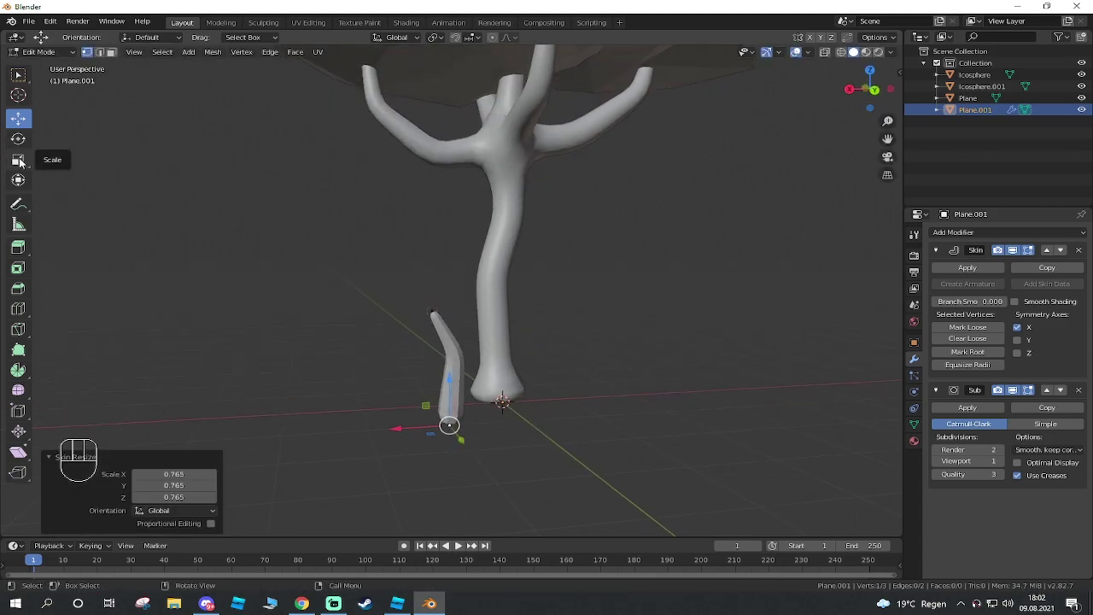
# Apply the small branch's Skin and Subdivision Surface modifiers in Object Mode
pyautogui.press('Tab')
pyautogui.press('Tab')
pyautogui.press('Tab')
pyautogui.press('Tab')
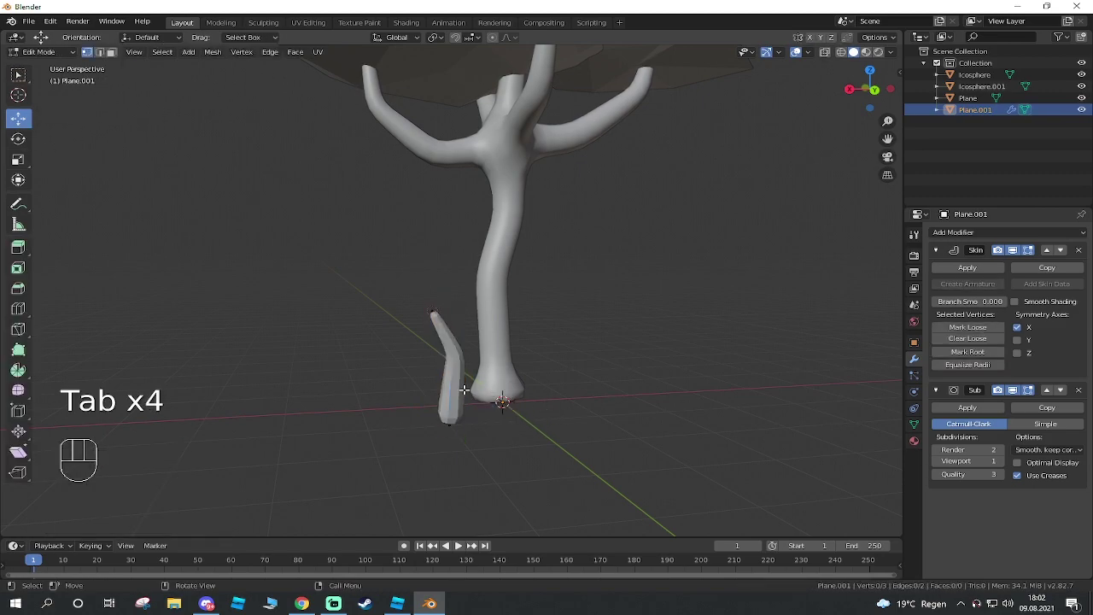
pyautogui.press('Tab')
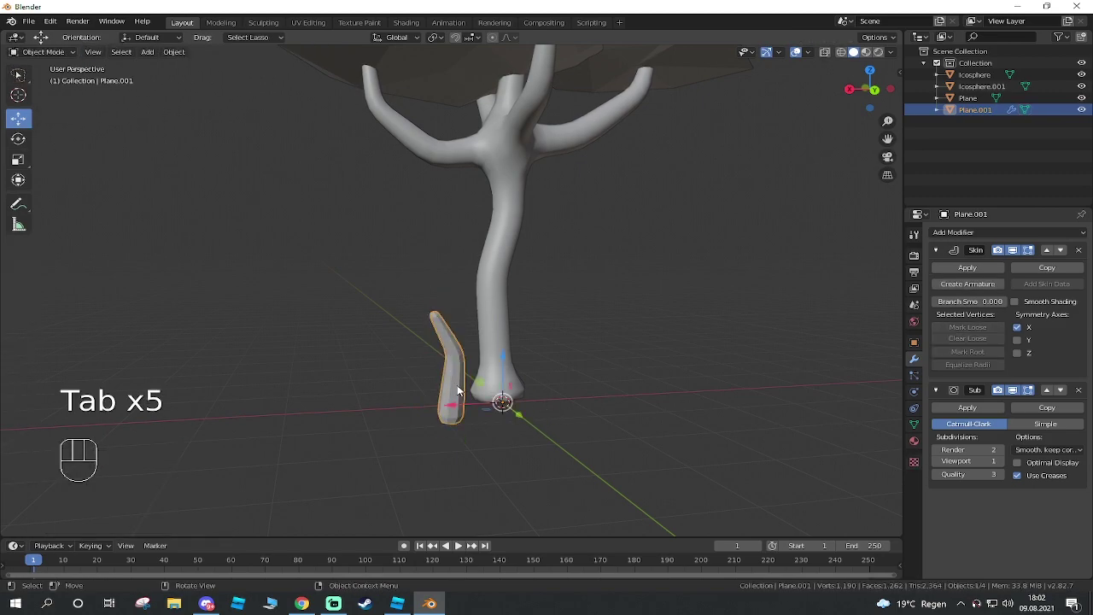
pyautogui.click(967, 269)
pyautogui.click(967, 268)
pyautogui.press('Tab')
pyautogui.press('Tab')
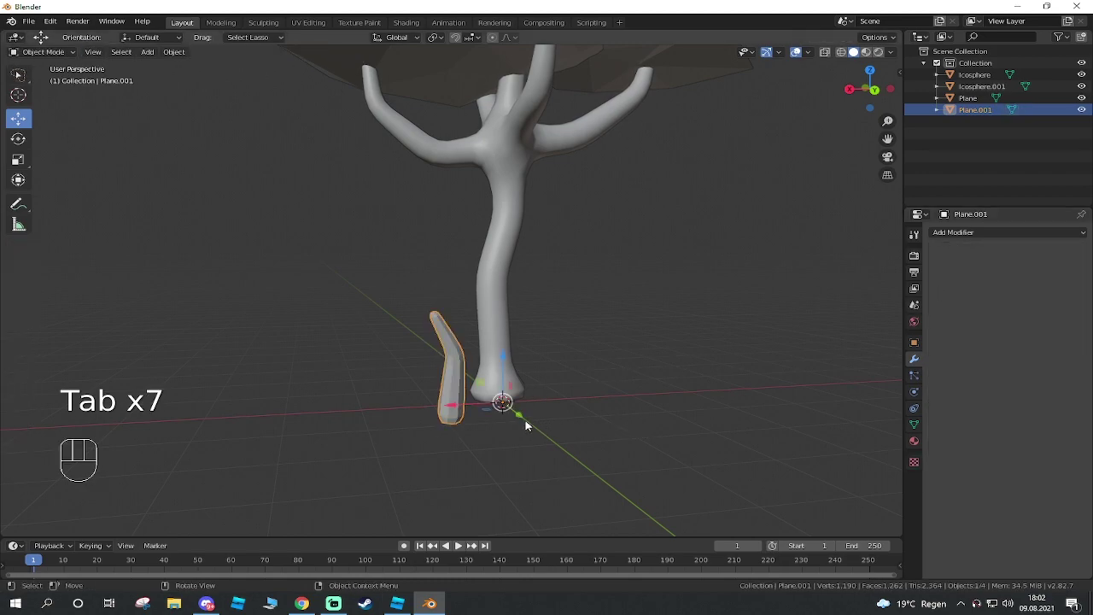
# Move the small branch's geometry to its origin, and raise the branch to about the middle of the trunk
pyautogui.rightClick(451, 384)
pyautogui.moveTo(451, 416)
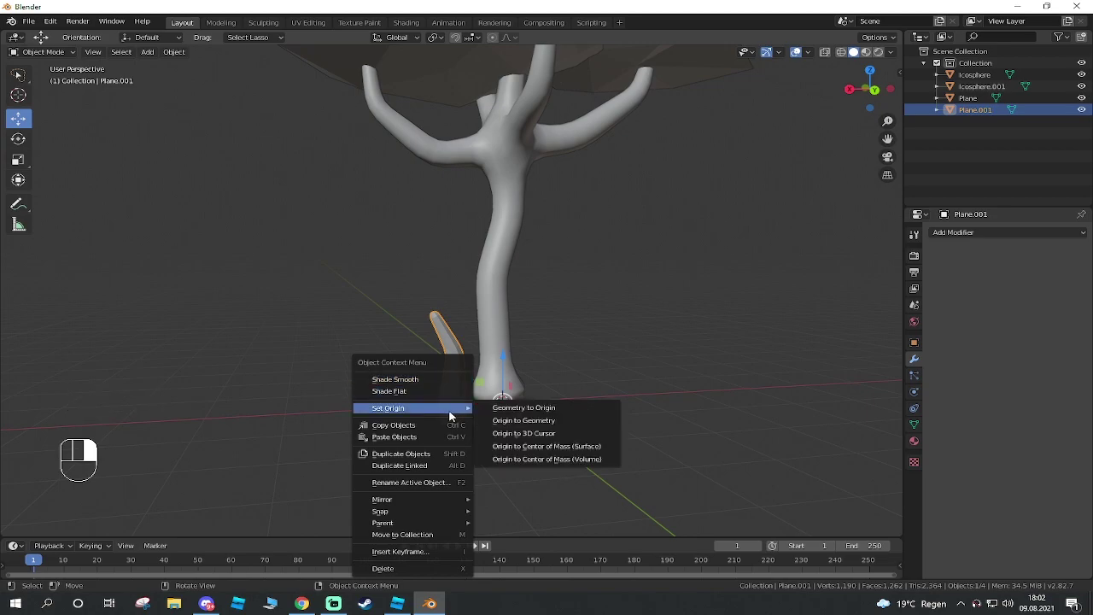
pyautogui.click(522, 409)
pyautogui.moveTo(528, 389); pyautogui.dragTo(538, 415, button='middle')
pyautogui.moveTo(501, 367); pyautogui.dragTo(512, 213)
# Rotate the small branch -93.3° about Y, move it -0.755 m along X, and align it with the trunk along Y
pyautogui.moveTo(544, 291); pyautogui.dragTo(579, 285, button='middle')
pyautogui.click(19, 140)
pyautogui.moveTo(554, 263); pyautogui.dragTo(485, 291)
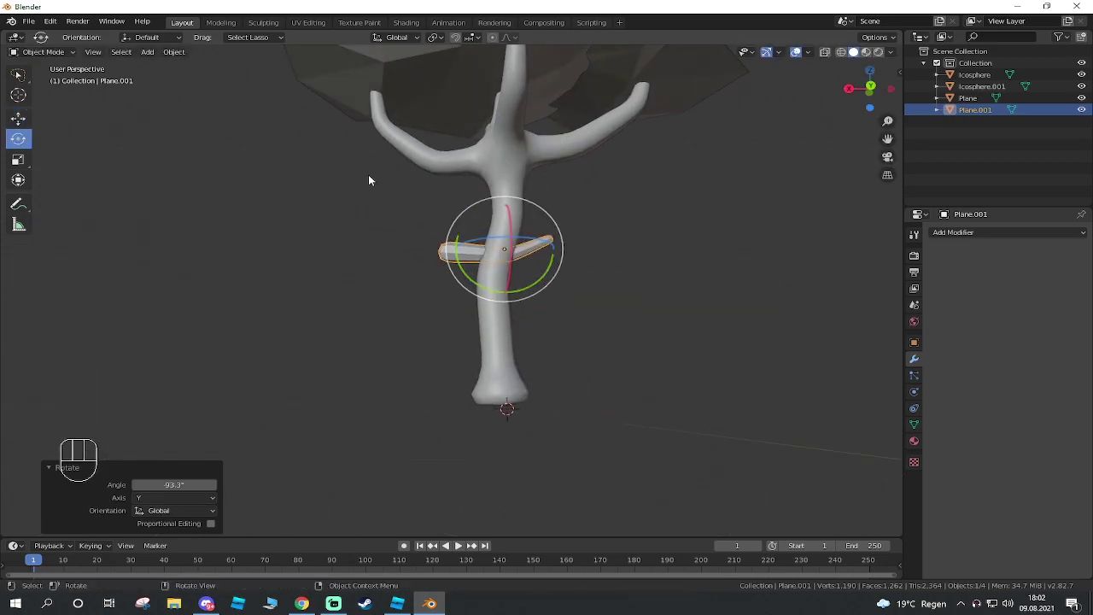
pyautogui.click(19, 117)
pyautogui.moveTo(454, 253); pyautogui.dragTo(512, 248)
pyautogui.moveTo(512, 248); pyautogui.dragTo(531, 332, button='middle')
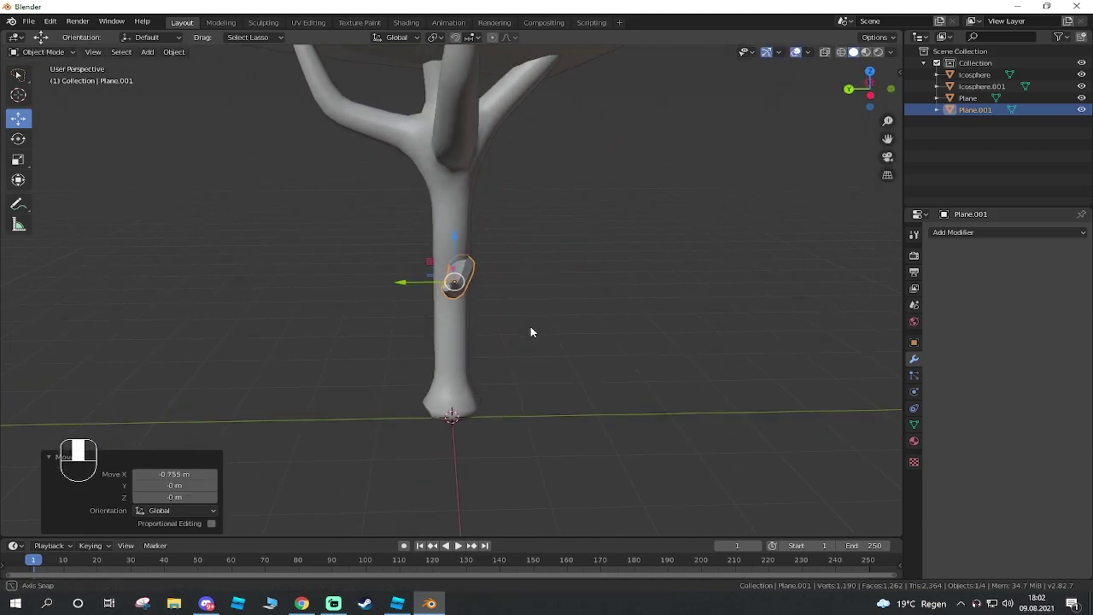
pyautogui.moveTo(408, 289); pyautogui.dragTo(434, 293)
pyautogui.moveTo(435, 293); pyautogui.dragTo(595, 253, button='middle')
# Shade the small branch smooth and deselect it
pyautogui.rightClick(577, 243)
pyautogui.click(560, 243)
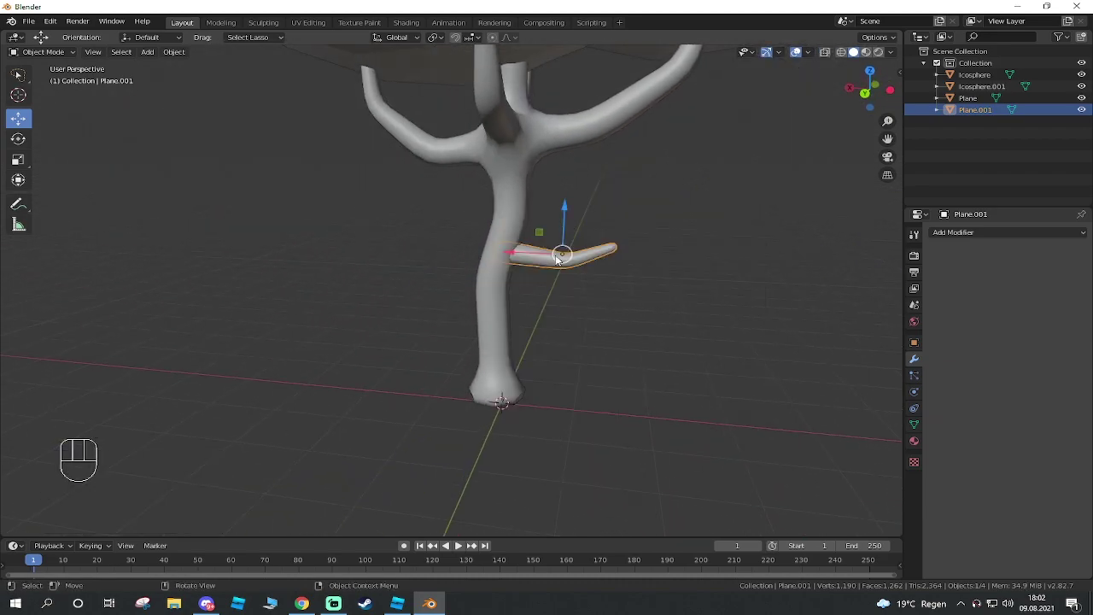
pyautogui.click(695, 338)
pyautogui.moveTo(694, 338); pyautogui.dragTo(456, 323, button='middle')
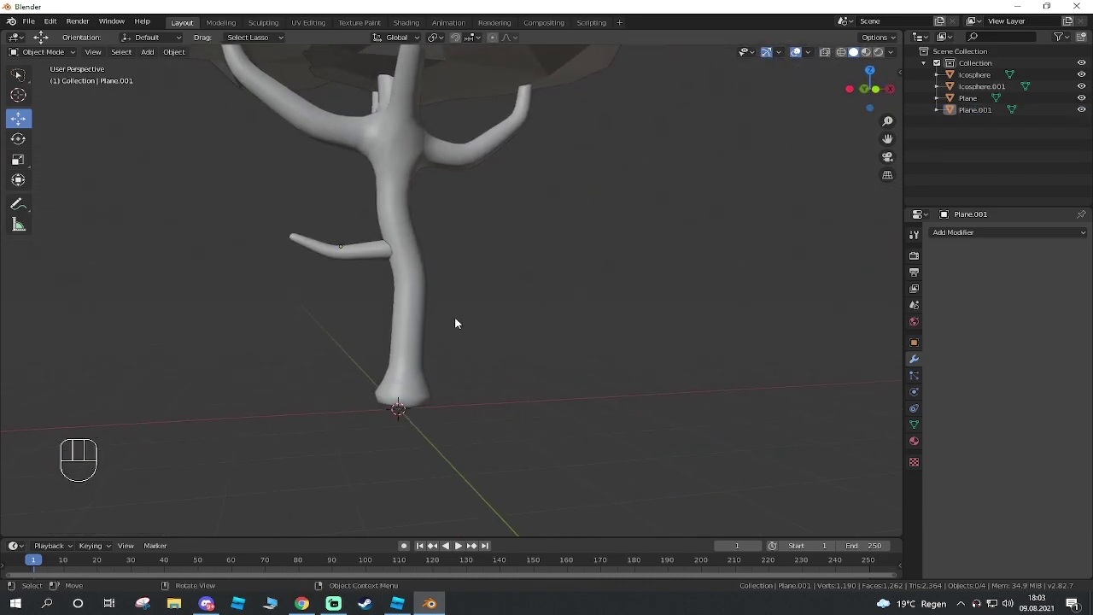
# Raise the small branch closer to the fork of the trunk, and move it -0.12 m along X
pyautogui.click(369, 253)
pyautogui.moveTo(341, 199); pyautogui.dragTo(376, 212)
pyautogui.moveTo(376, 212); pyautogui.dragTo(469, 205, button='middle')
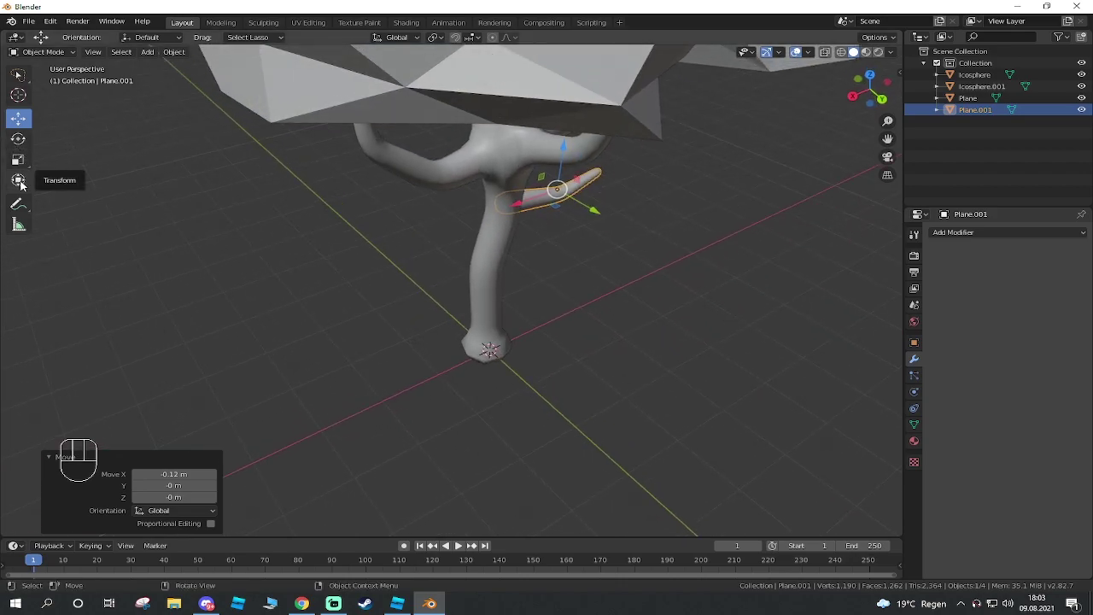
# Turn the small branch to a new angle, and move it about 0.369 m along Y so its thick end meets the trunk
pyautogui.click(28, 139)
pyautogui.moveTo(558, 209); pyautogui.dragTo(552, 207)
pyautogui.moveTo(612, 219); pyautogui.dragTo(501, 228, button='middle')
pyautogui.moveTo(508, 293); pyautogui.dragTo(453, 285)
pyautogui.click(17, 118)
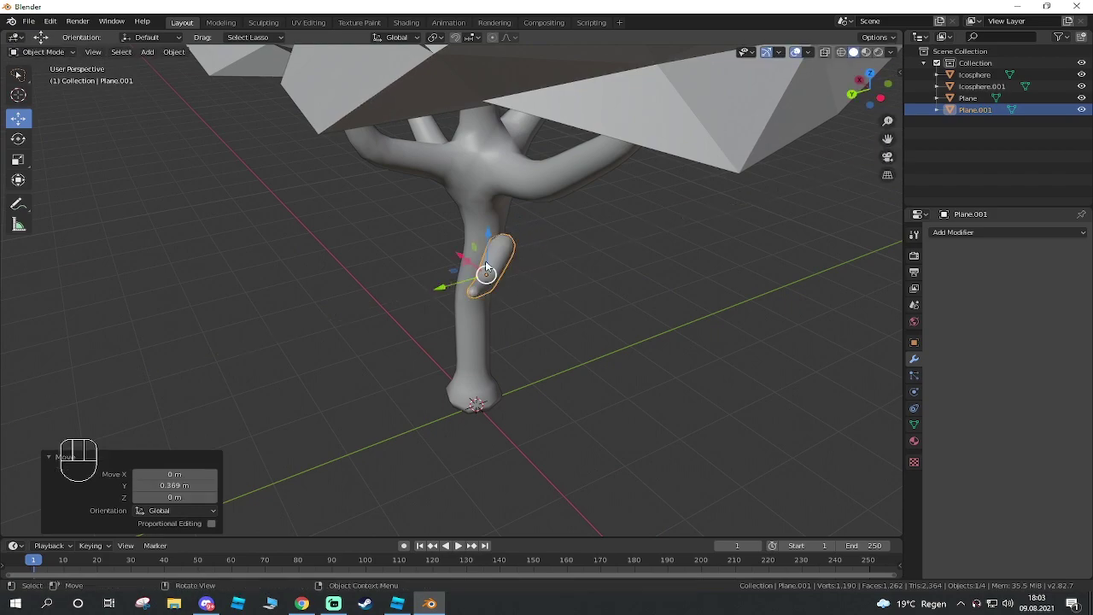
pyautogui.moveTo(462, 255); pyautogui.dragTo(377, 221, button='middle')
pyautogui.moveTo(377, 220); pyautogui.dragTo(383, 223)
pyautogui.moveTo(382, 224); pyautogui.dragTo(562, 265, button='middle')
pyautogui.click(624, 289)
# Start an FBX export of the finished tree and choose the LabTycoon folder as its destination
pyautogui.scroll(-5, 624, 289)
pyautogui.moveTo(590, 308); pyautogui.dragTo(725, 278, button='middle')
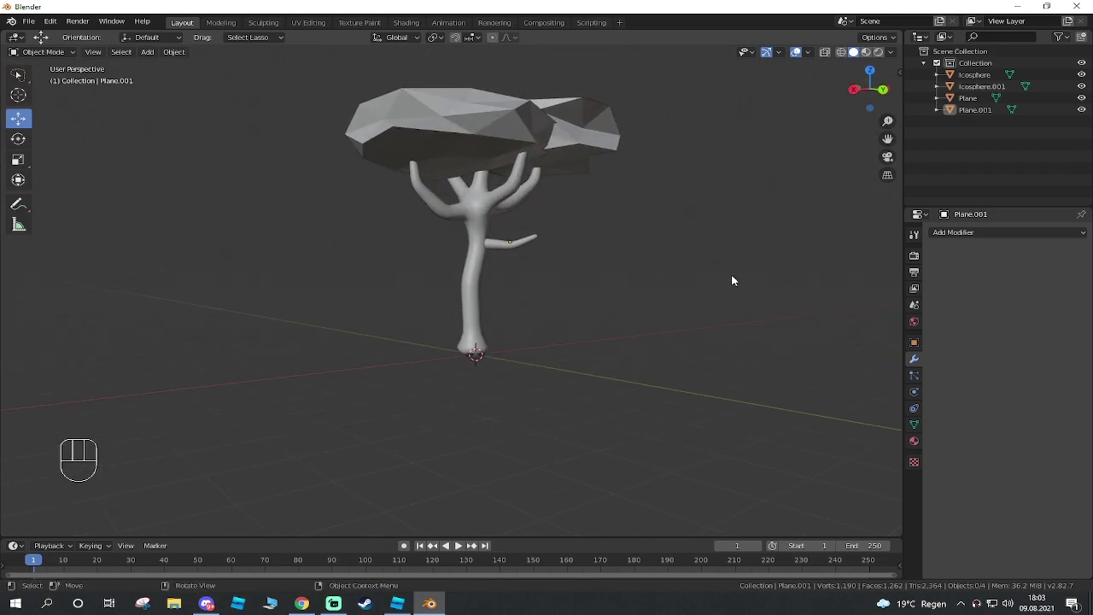
pyautogui.moveTo(621, 219); pyautogui.dragTo(580, 249, button='middle')
pyautogui.moveTo(724, 66)
pyautogui.mouseDown()
pyautogui.moveTo(245, 425)
pyautogui.moveTo(273, 426)
pyautogui.mouseUp()
pyautogui.click(29, 21)
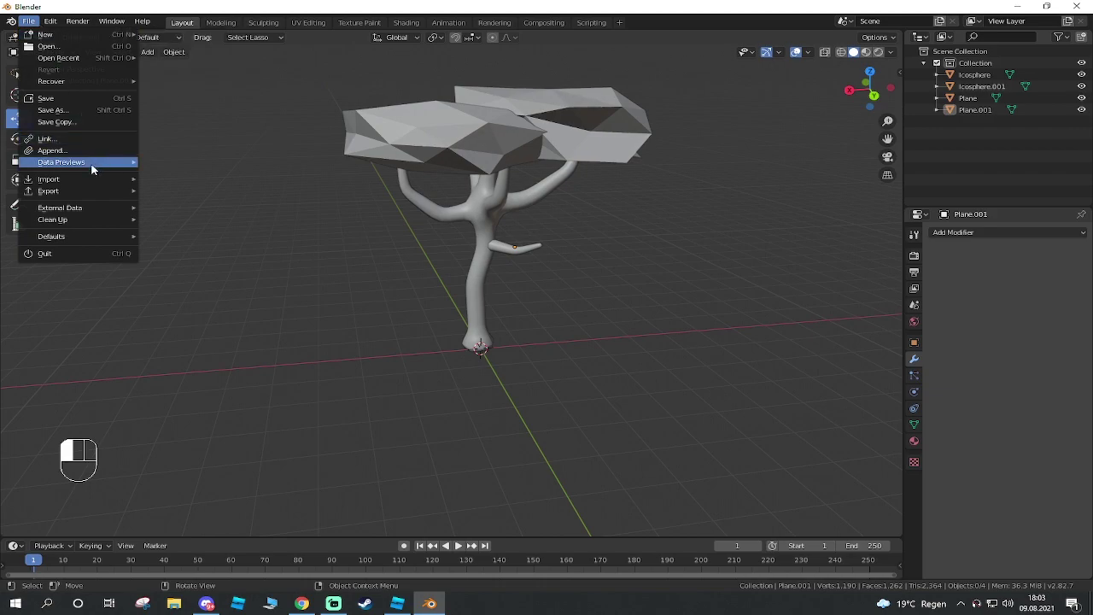
pyautogui.moveTo(82, 193)
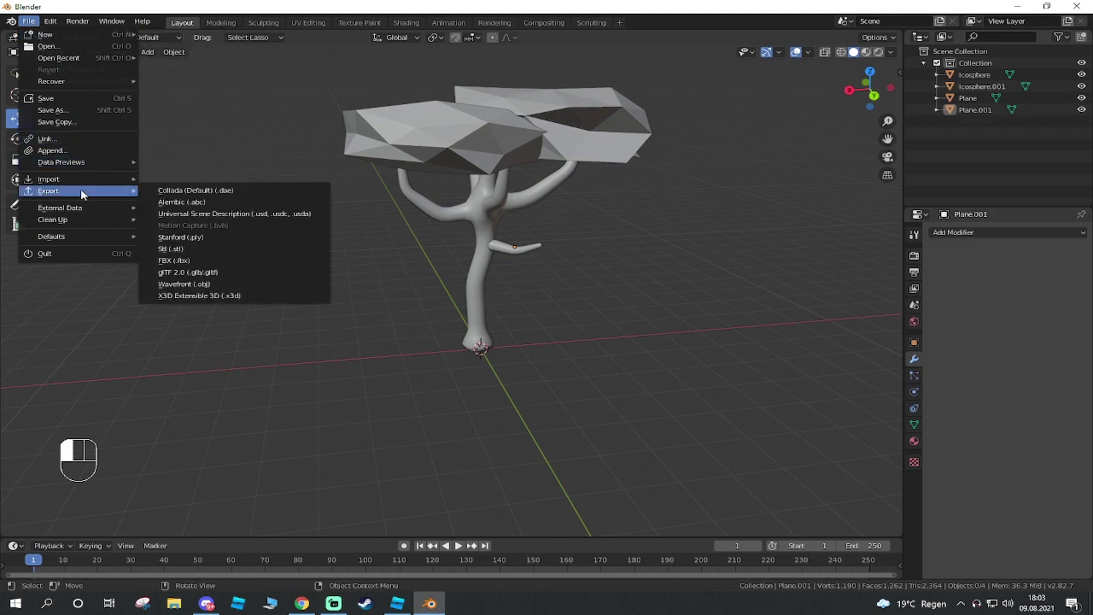
pyautogui.click(220, 260)
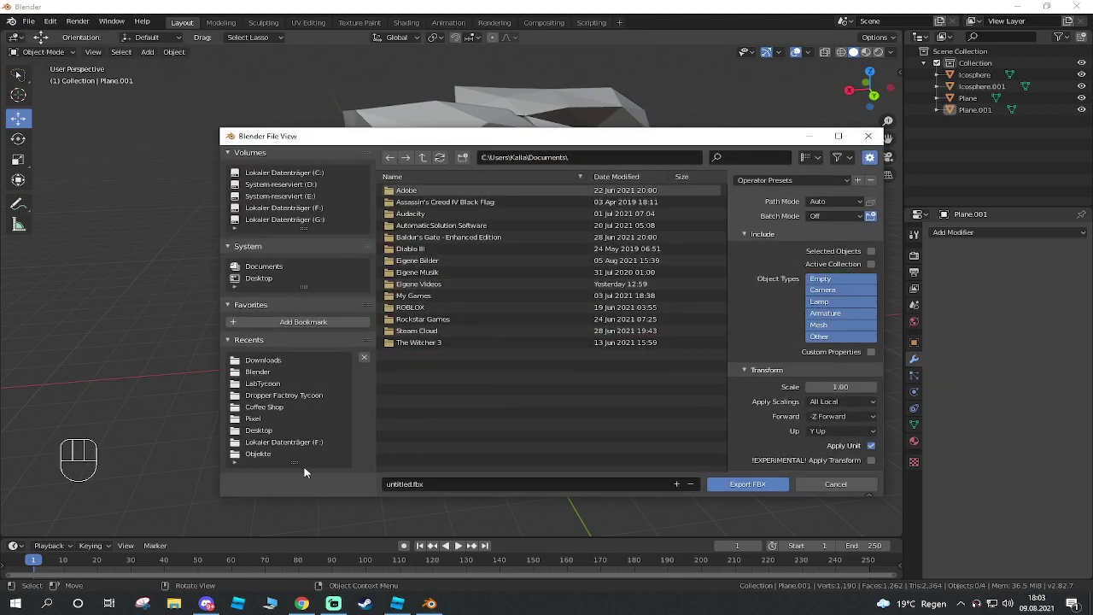
pyautogui.click(263, 385)
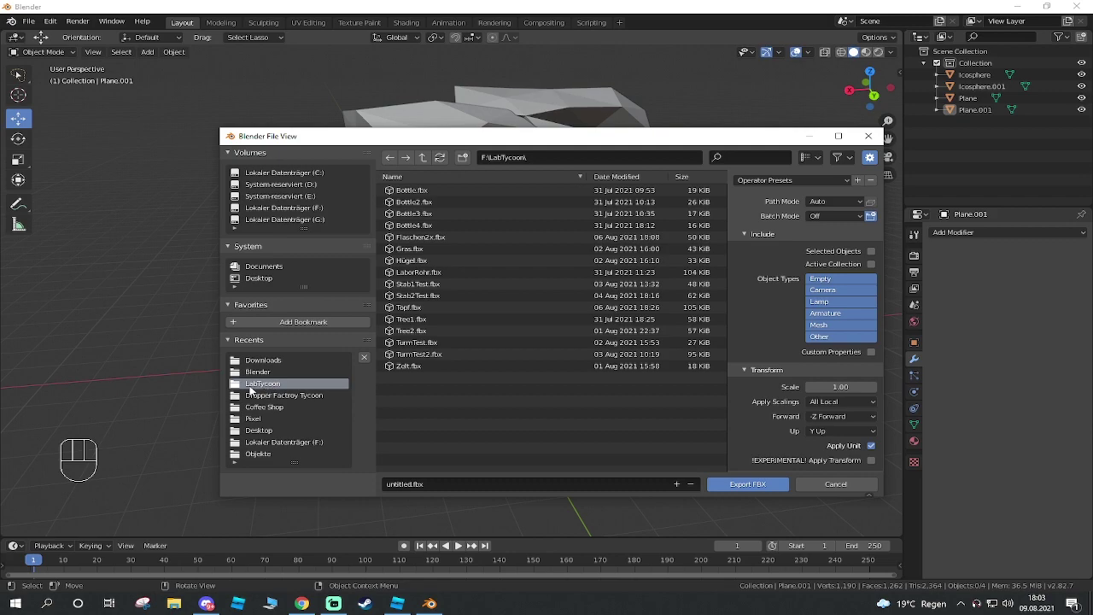
# Name the export file Tree3.fbx and export it
pyautogui.click(458, 487)
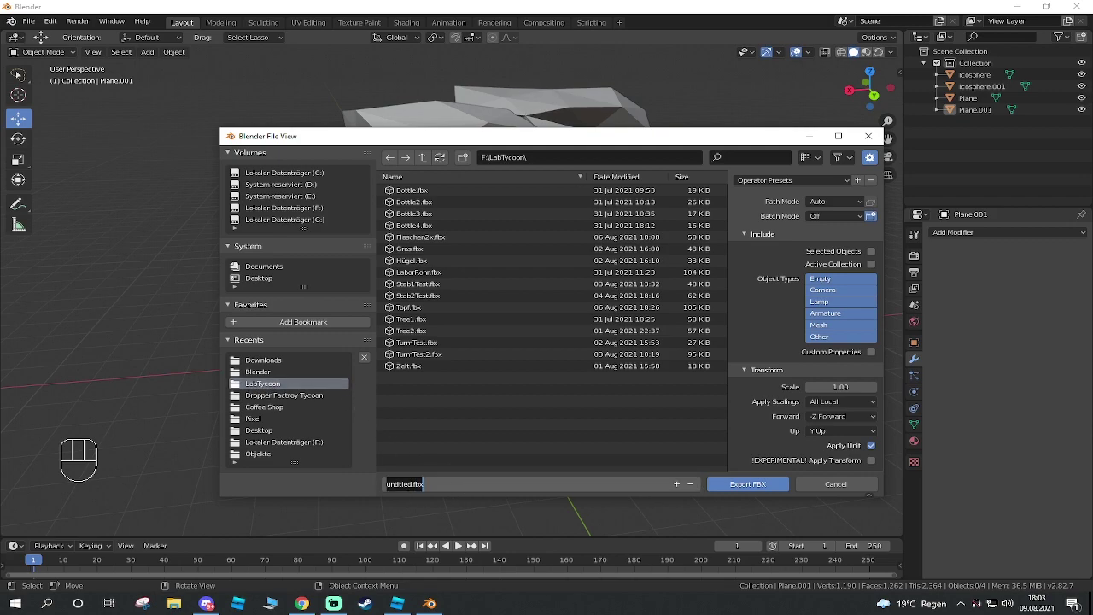
pyautogui.click(409, 331)
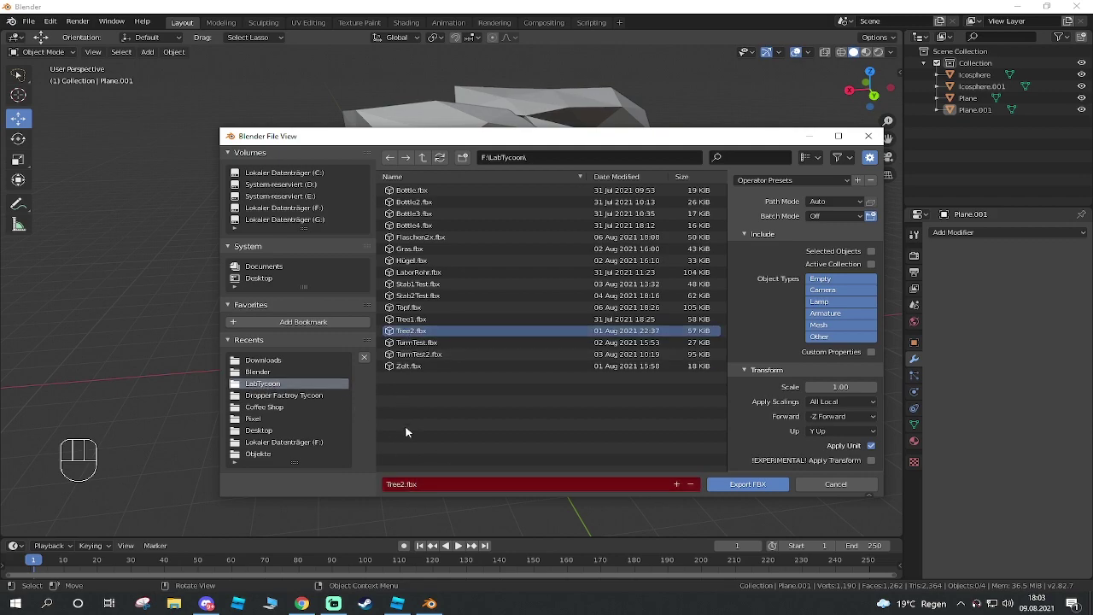
pyautogui.click(406, 483)
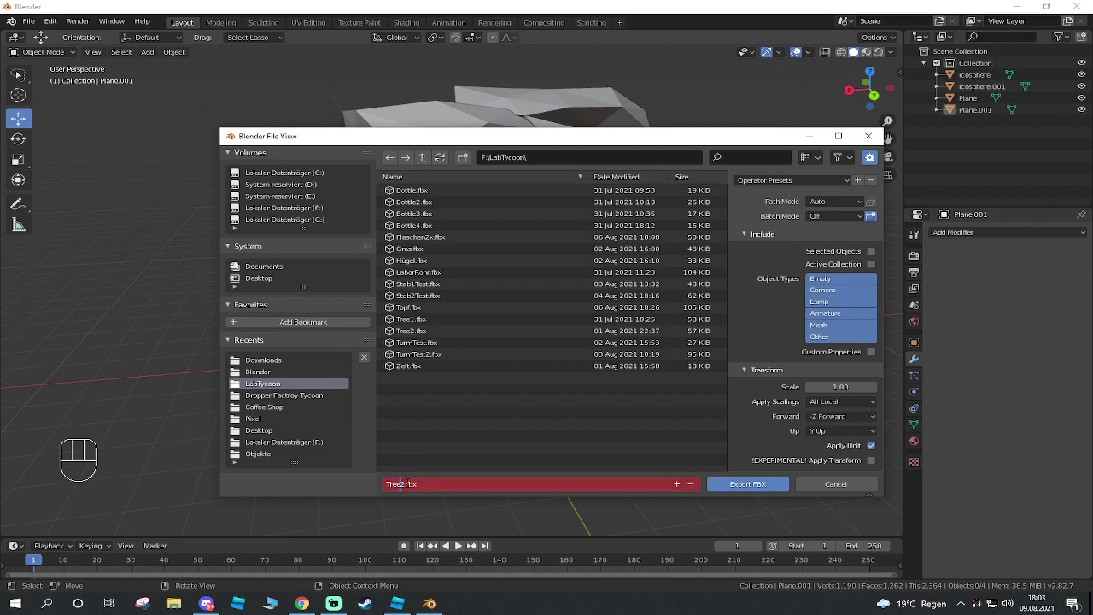
pyautogui.press('Return')
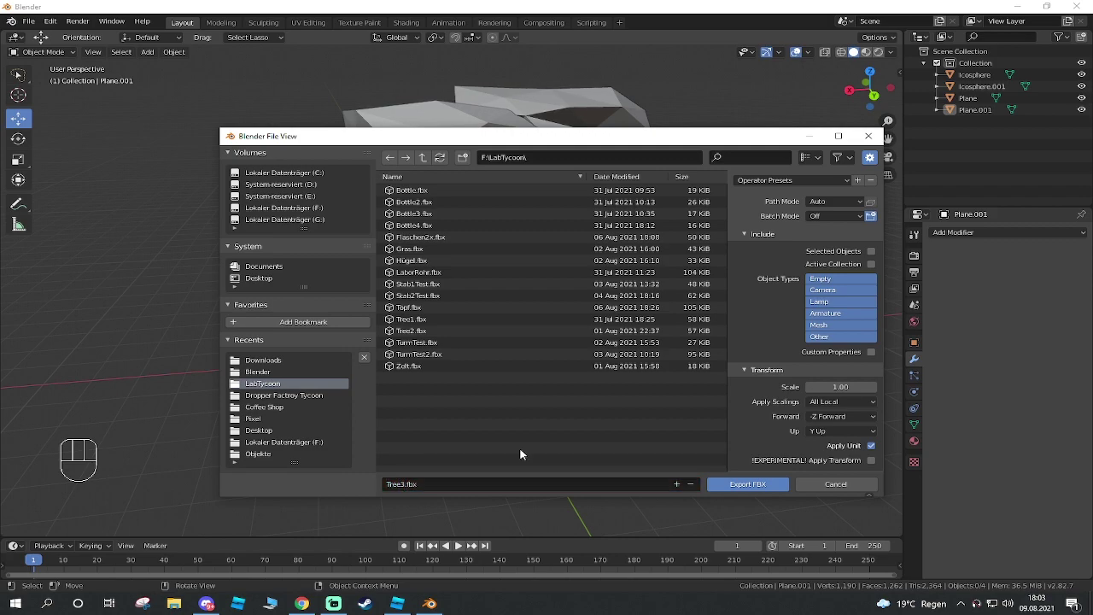
pyautogui.click(748, 485)
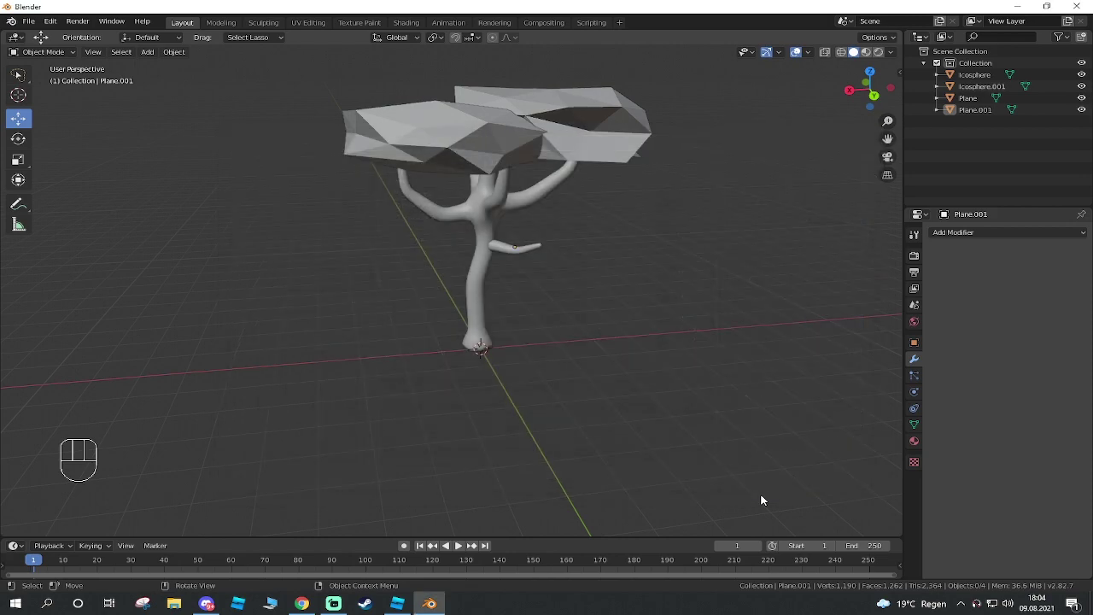
# Switch to Roblox Studio with the Test Tycoon place and open the Asset Manager
pyautogui.moveTo(676, 316)
pyautogui.mouseDown(button='middle')
pyautogui.moveTo(608, 291)
pyautogui.moveTo(618, 427)
pyautogui.moveTo(707, 411)
pyautogui.moveTo(501, 190)
pyautogui.mouseUp(button='middle')
pyautogui.moveTo(704, 154)
pyautogui.mouseDown()
pyautogui.moveTo(247, 496)
pyautogui.moveTo(367, 217)
pyautogui.mouseUp()
pyautogui.click(678, 341)
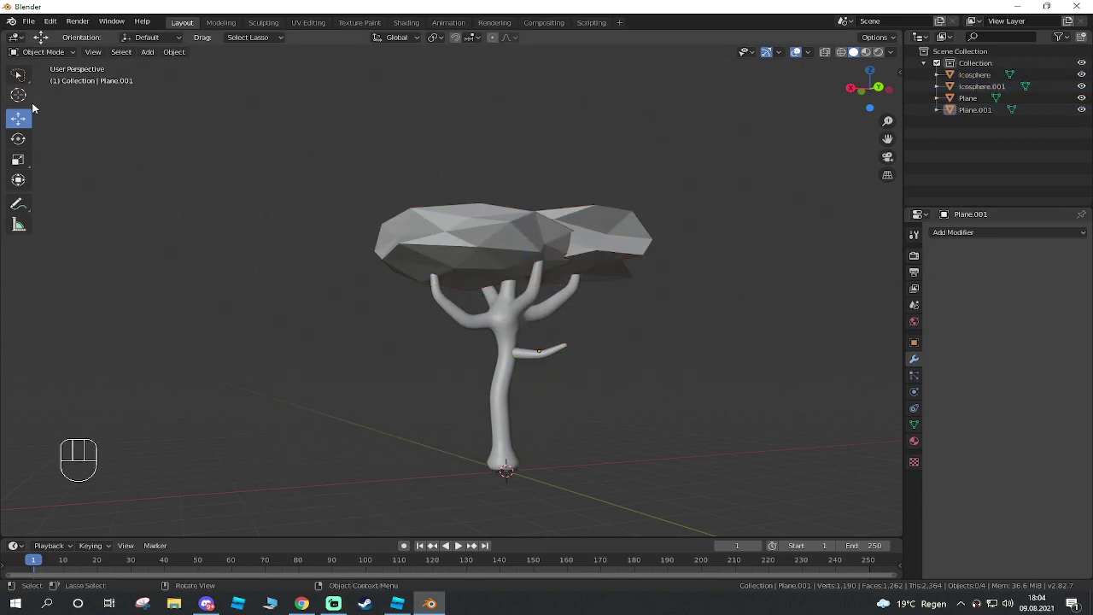
pyautogui.click(397, 603)
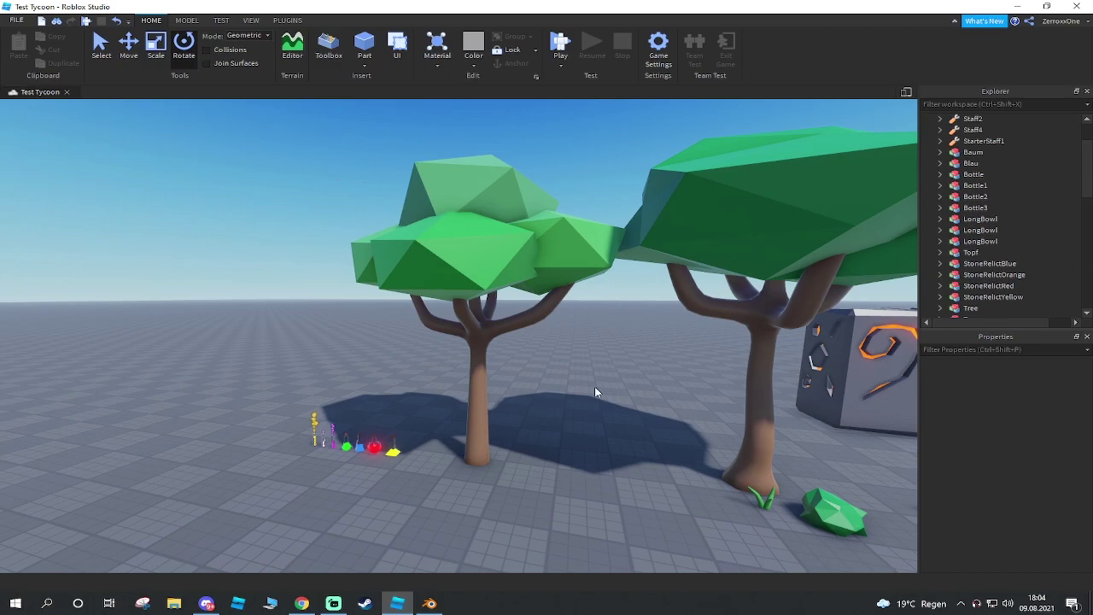
pyautogui.moveTo(596, 386); pyautogui.dragTo(595, 386, button='right')
pyautogui.press('s')
pyautogui.click(258, 22)
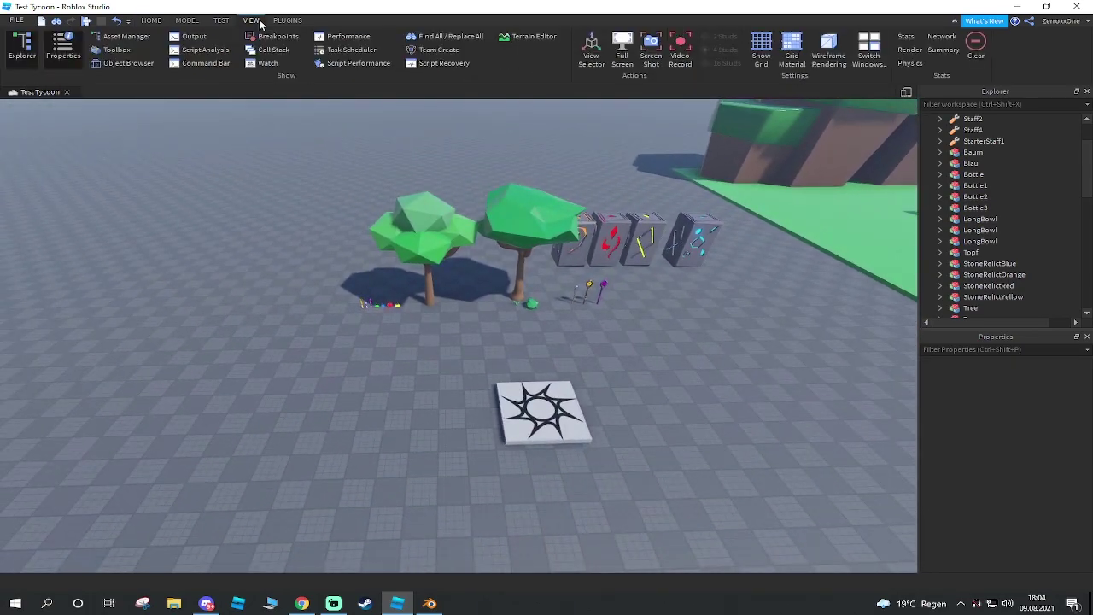
pyautogui.click(124, 37)
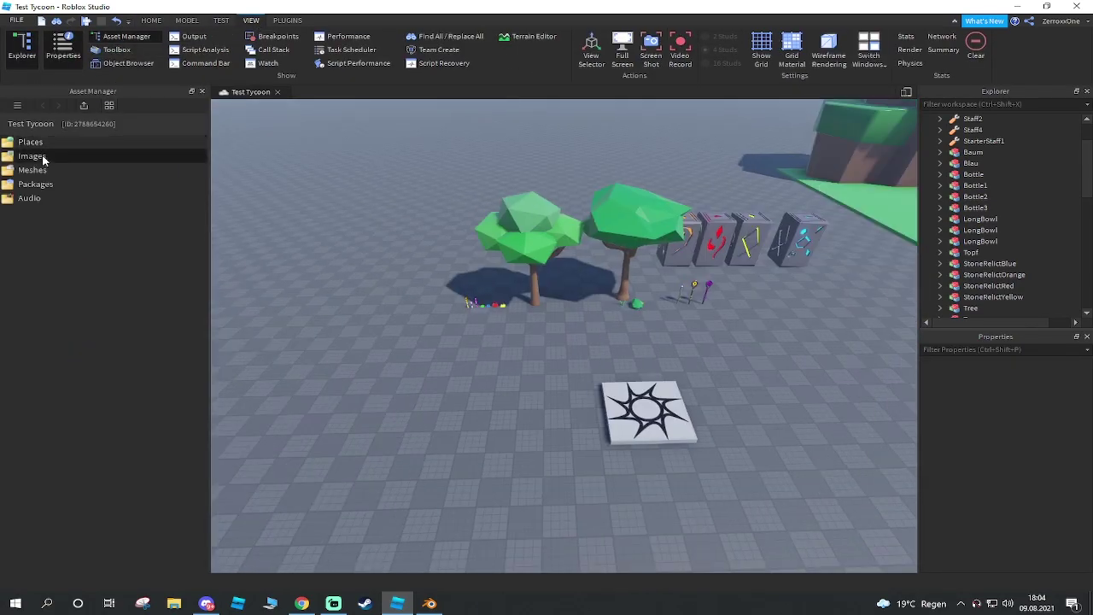
# Bulk-import the Tree3 file into the Meshes folder and close the import window
pyautogui.rightClick(44, 169)
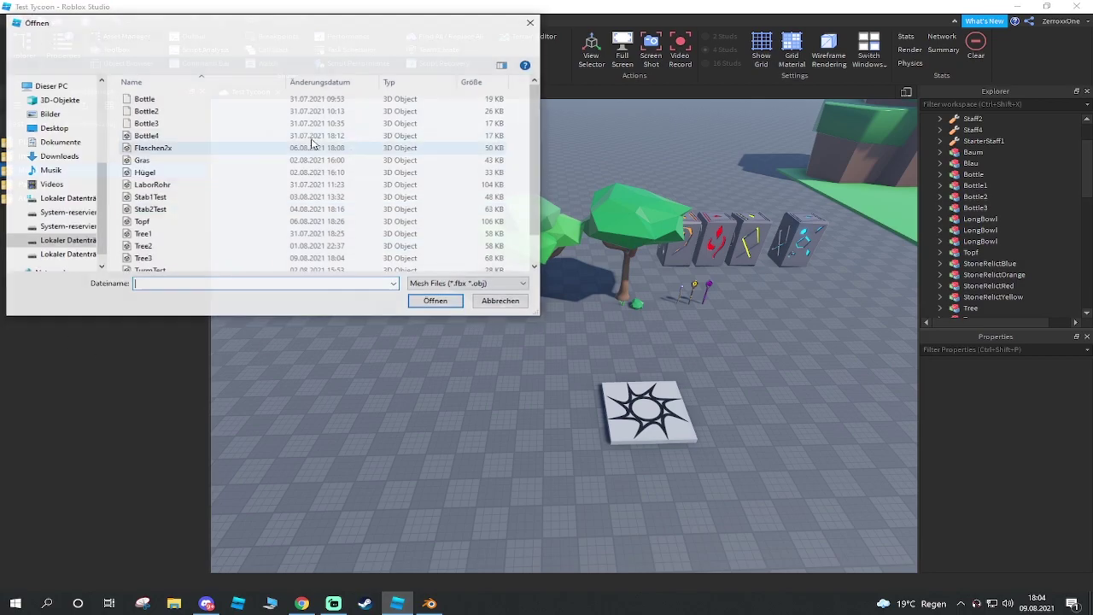
pyautogui.scroll(-2, 214, 223)
pyautogui.doubleClick(169, 226)
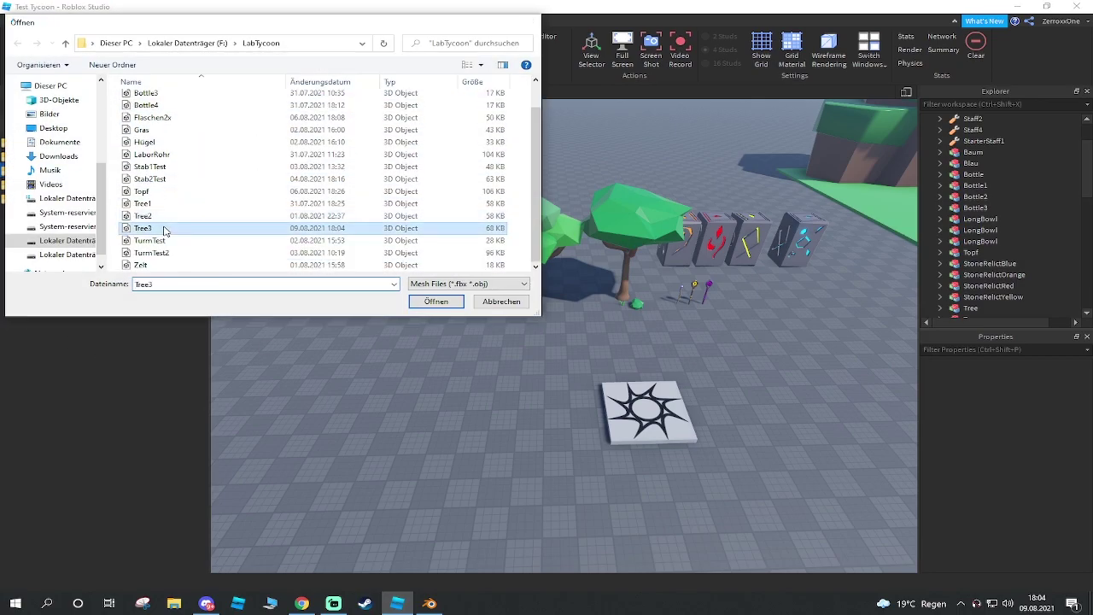
pyautogui.click(603, 335)
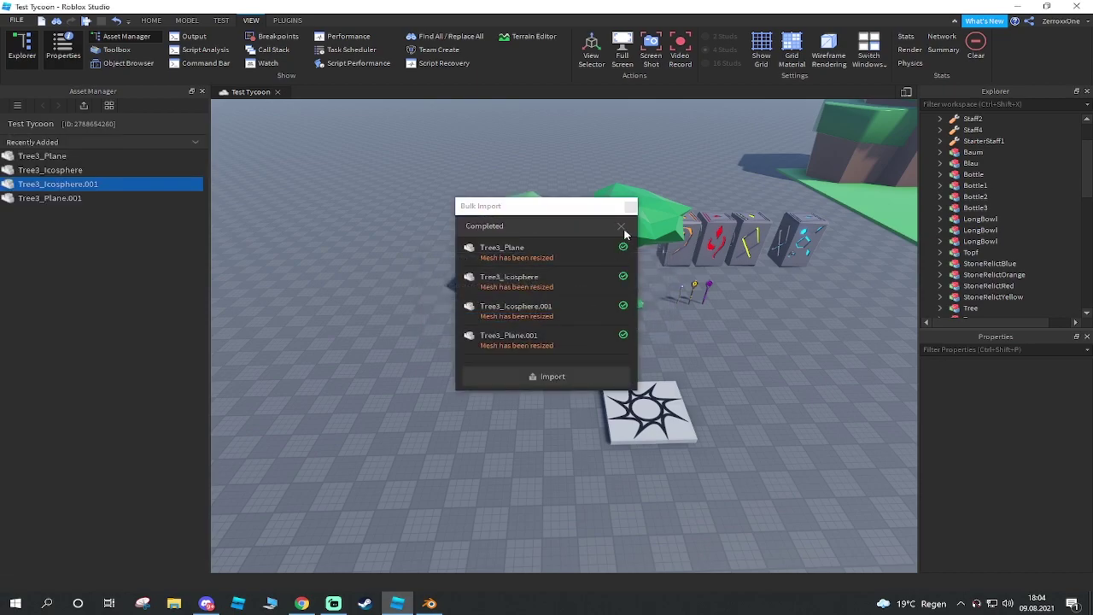
pyautogui.click(622, 227)
pyautogui.click(630, 207)
# Insert all four Tree3 meshes into the place with their location data, and close the Asset Manager
pyautogui.click(33, 158)
pyautogui.keyDown('shift'); pyautogui.click(47, 192); pyautogui.keyUp('shift')
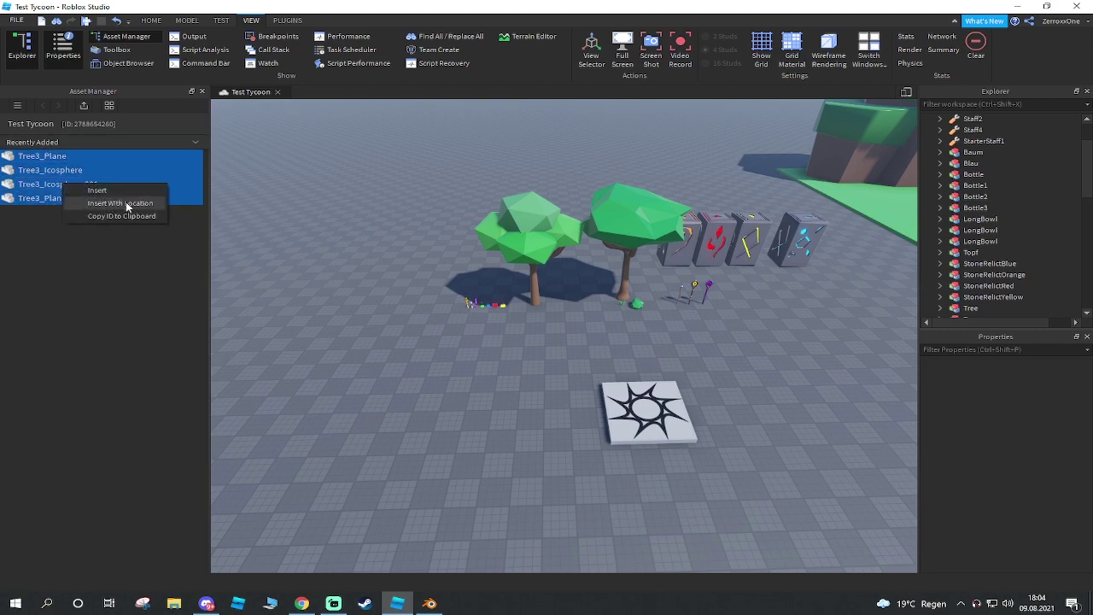
pyautogui.click(126, 202)
pyautogui.moveTo(576, 276); pyautogui.dragTo(585, 424)
pyautogui.press('s')
pyautogui.press('a')
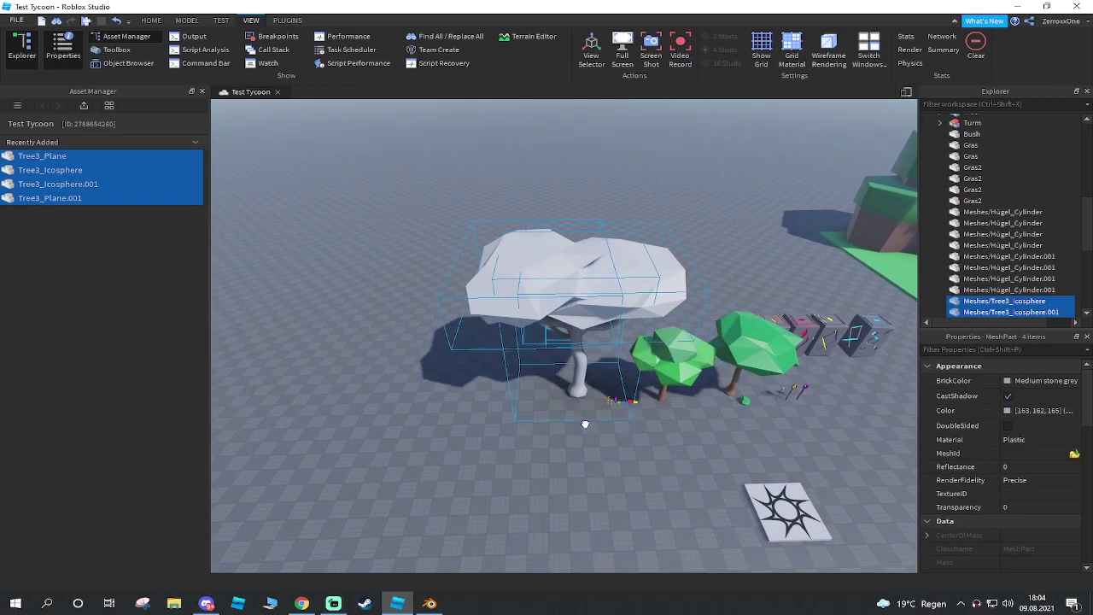
pyautogui.scroll(15, 585, 425)
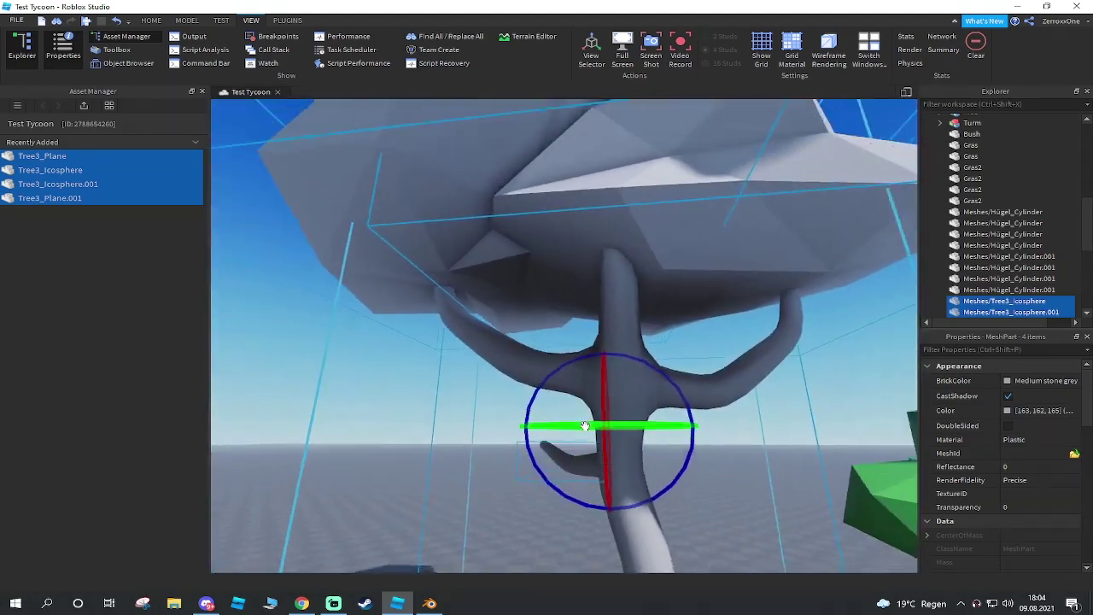
pyautogui.press('s')
pyautogui.moveTo(585, 425); pyautogui.dragTo(586, 438, button='right')
pyautogui.press('w')
pyautogui.click(202, 92)
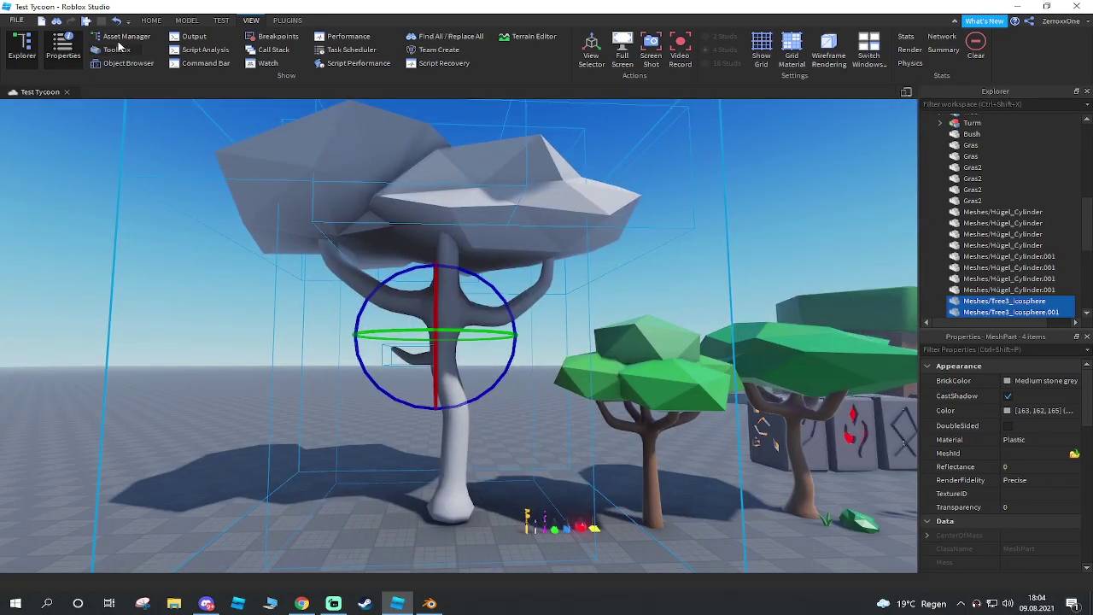
# Scale the four selected tree meshes down together, closer to the size of the neighbouring trees
pyautogui.click(152, 21)
pyautogui.click(157, 50)
pyautogui.moveTo(588, 359); pyautogui.dragTo(586, 350, button='right')
pyautogui.moveTo(452, 257); pyautogui.dragTo(454, 371)
pyautogui.moveTo(475, 347); pyautogui.dragTo(477, 355, button='right')
pyautogui.press('a')
pyautogui.press('w')
pyautogui.press('s')
# Move the whole scaled tree down onto the ground
pyautogui.click(129, 48)
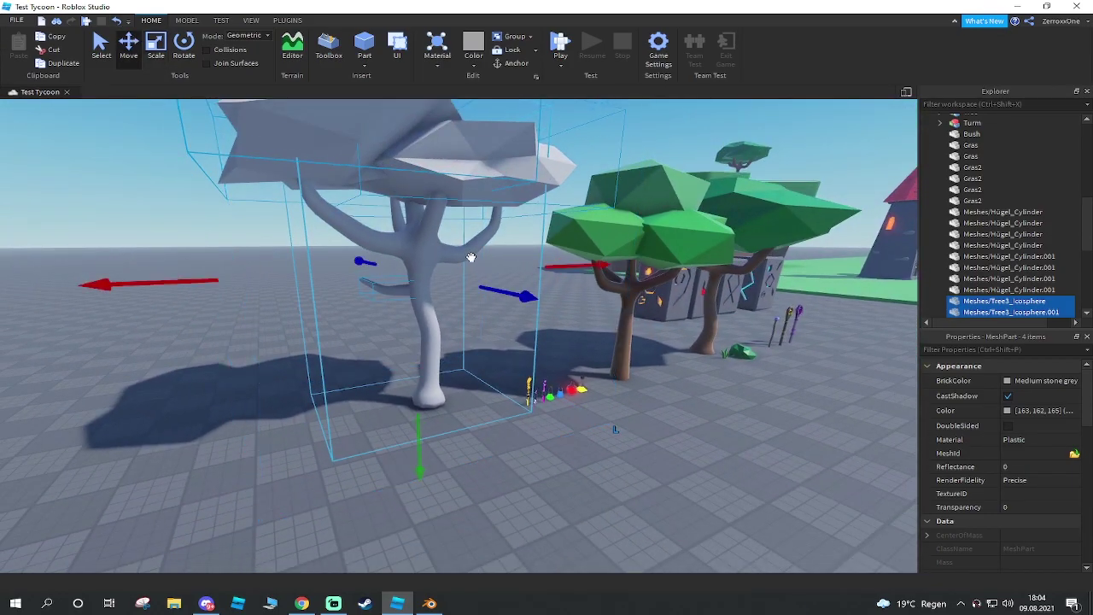
pyautogui.moveTo(470, 257); pyautogui.dragTo(474, 247, button='right')
pyautogui.moveTo(476, 216)
pyautogui.mouseDown()
pyautogui.moveTo(476, 248)
pyautogui.moveTo(477, 231)
pyautogui.mouseUp()
pyautogui.moveTo(478, 287); pyautogui.dragTo(506, 304, button='right')
# Select the small branch together with the trunk and set their BrickColor to Brown
pyautogui.press('w')
pyautogui.click(510, 273)
pyautogui.press('s')
pyautogui.press('a')
pyautogui.click(494, 289)
pyautogui.press('w')
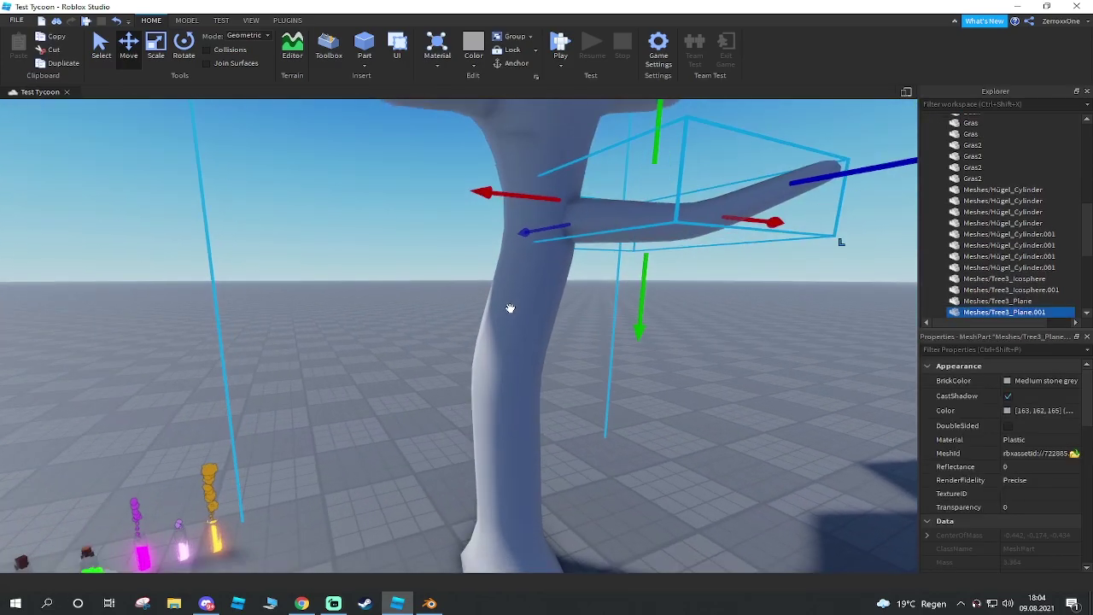
pyautogui.keyDown('ctrl'); pyautogui.click(533, 319); pyautogui.keyUp('ctrl')
pyautogui.press('s')
pyautogui.click(1040, 383)
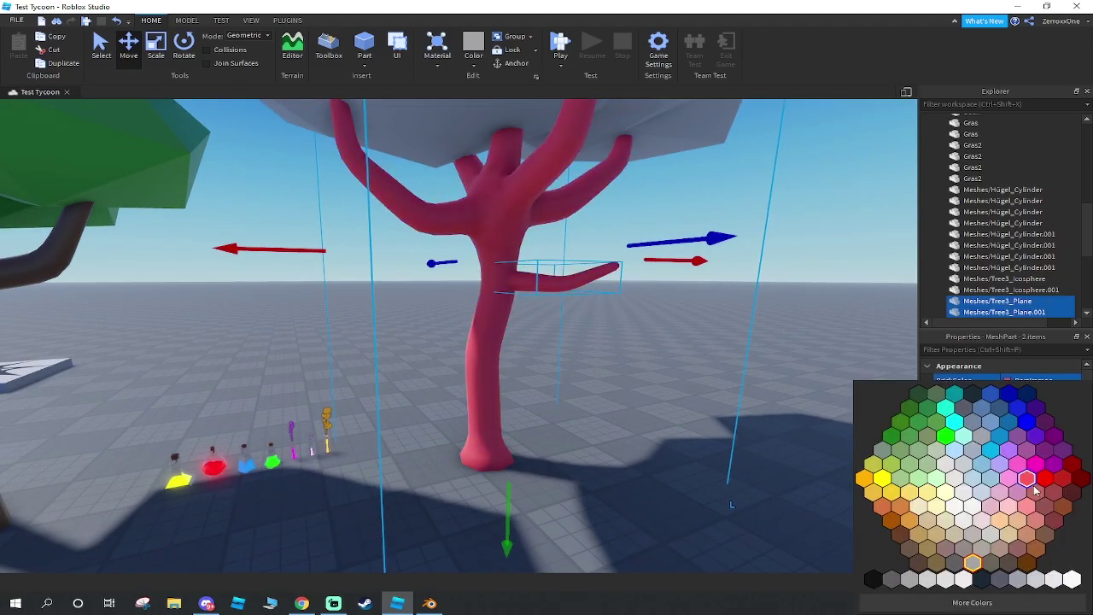
pyautogui.click(1045, 535)
# Darken the brown color of the trunk and small branch slightly, and deselect them
pyautogui.moveTo(544, 420); pyautogui.dragTo(544, 419, button='right')
pyautogui.press('s')
pyautogui.press('d')
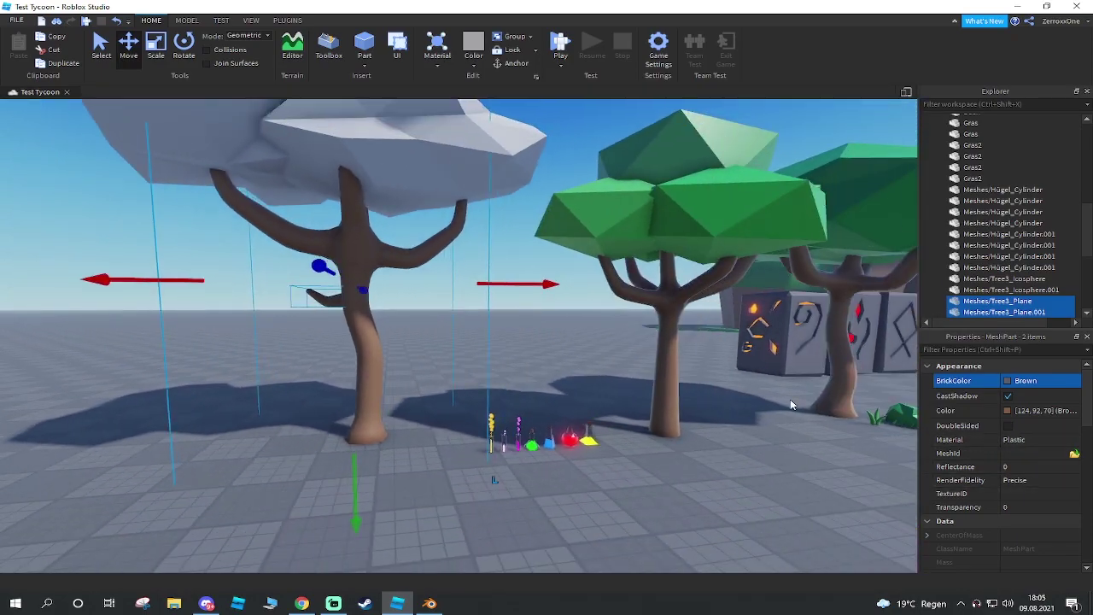
pyautogui.press('w')
pyautogui.press('a')
pyautogui.click(1008, 411)
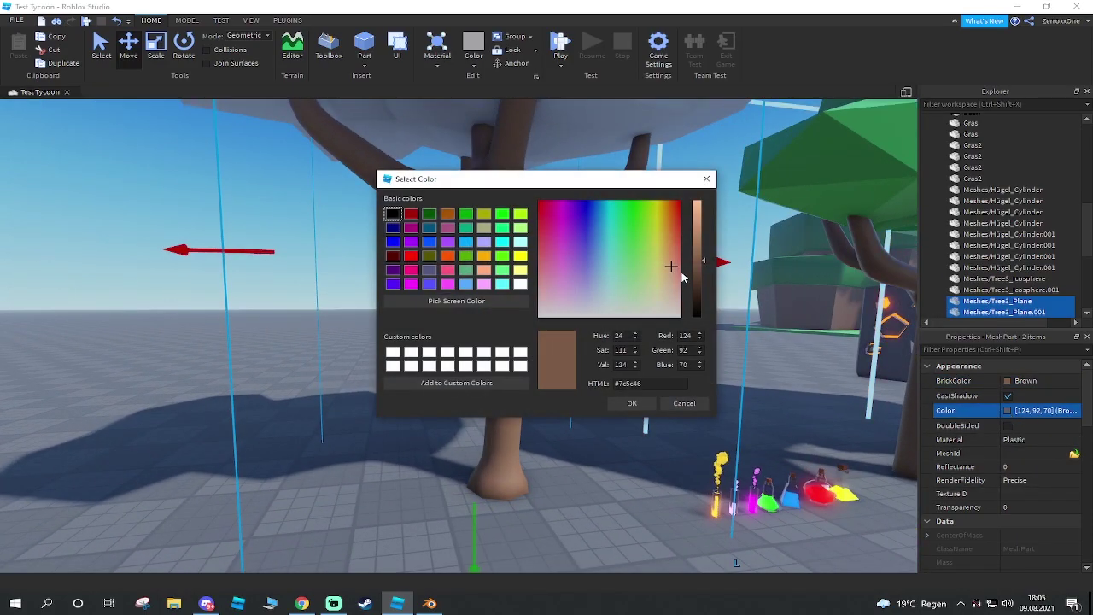
pyautogui.moveTo(703, 266); pyautogui.dragTo(703, 278)
pyautogui.click(633, 404)
pyautogui.moveTo(647, 371); pyautogui.dragTo(647, 370, button='right')
pyautogui.press('s')
pyautogui.click(561, 334)
# Set the BrickColor of the Tree3_Icosphere.001 foliage clump to Earth green
pyautogui.press('w')
pyautogui.moveTo(561, 334)
pyautogui.mouseDown(button='right')
pyautogui.moveTo(561, 324)
pyautogui.moveTo(564, 340)
pyautogui.mouseUp(button='right')
pyautogui.press('s')
pyautogui.click(444, 218)
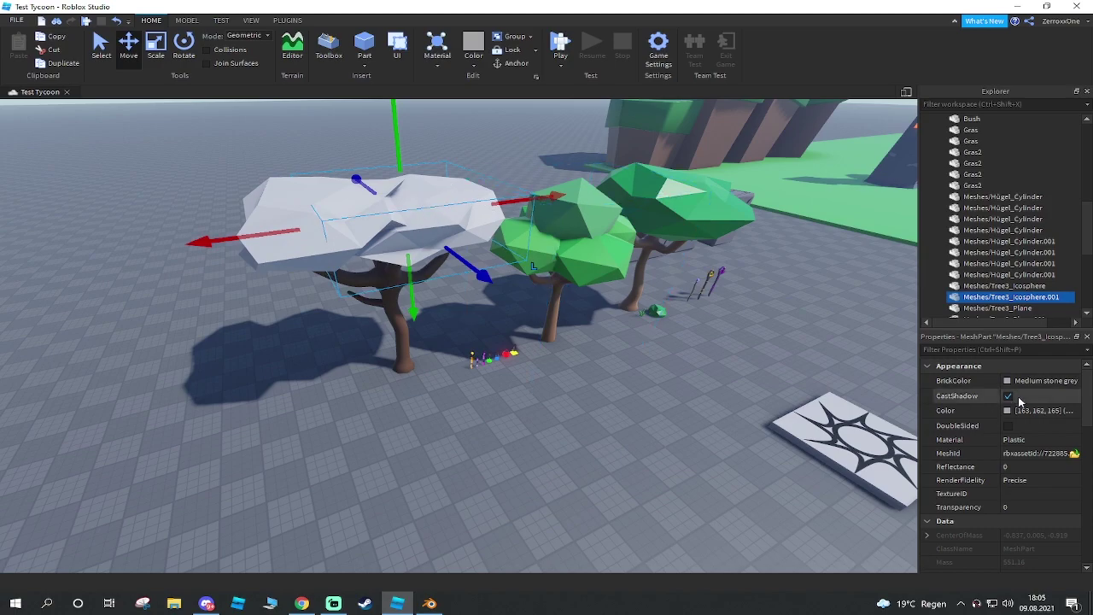
pyautogui.click(1030, 381)
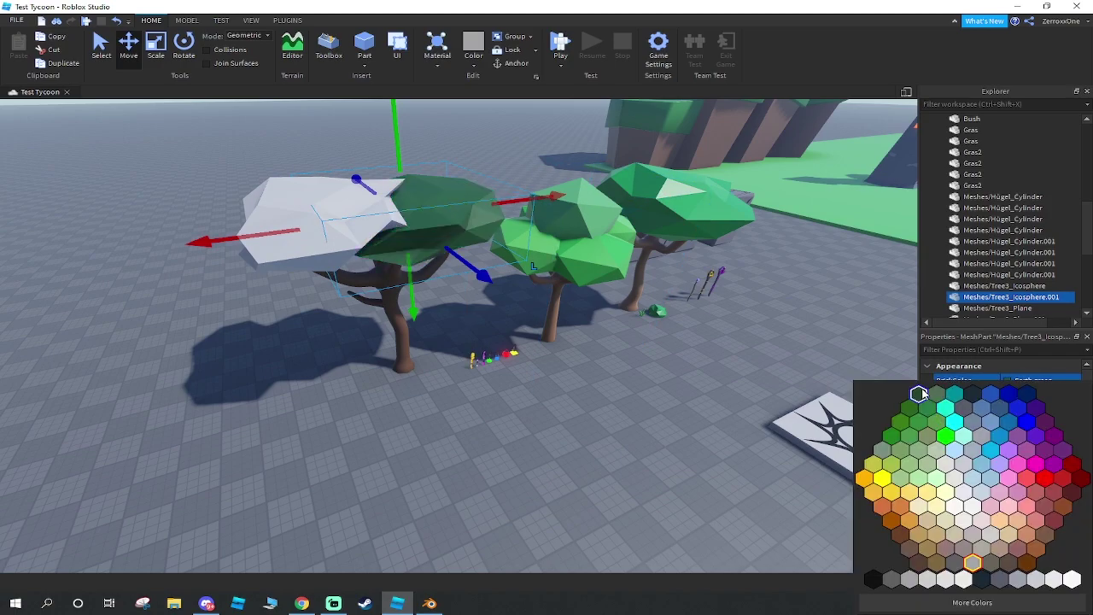
pyautogui.click(921, 394)
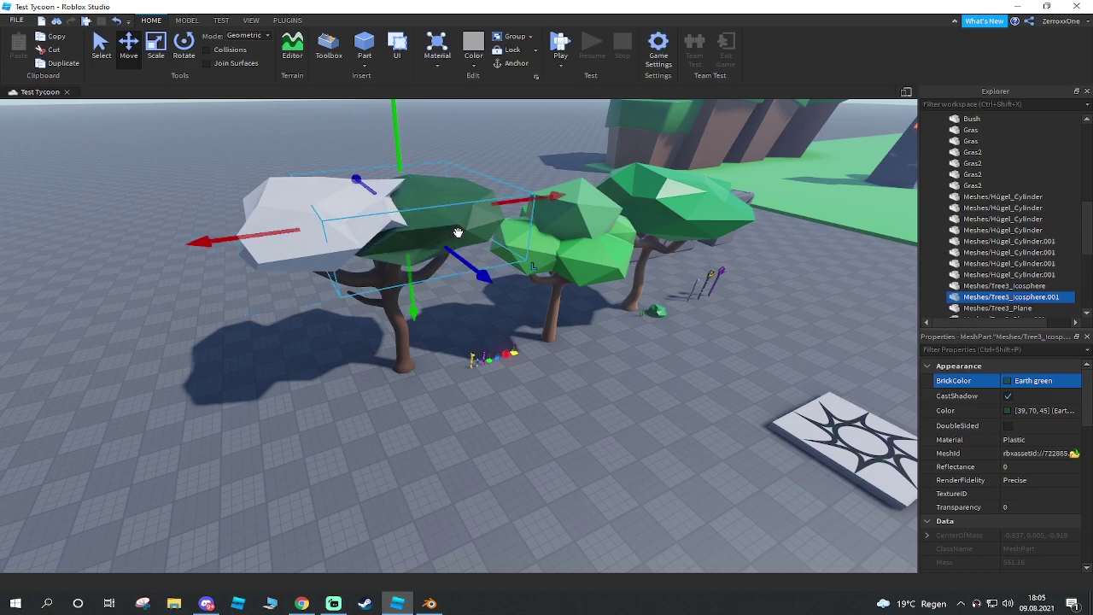
# Set the BrickColor of the remaining grey foliage clump, Tree3_Icosphere, to Earth green
pyautogui.click(450, 160)
pyautogui.click(377, 205)
pyautogui.click(1029, 381)
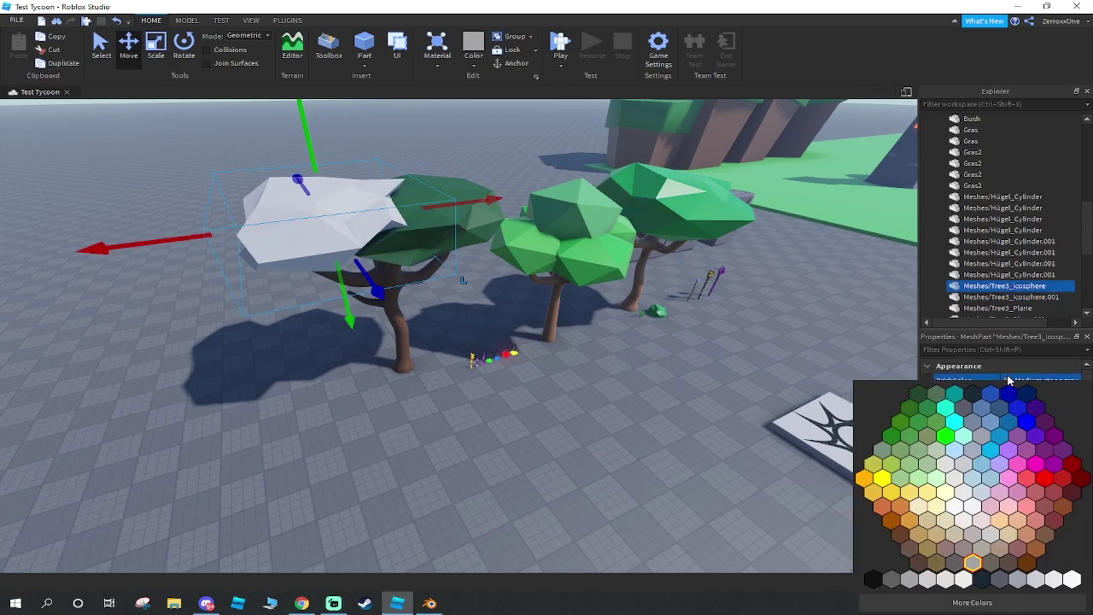
pyautogui.click(921, 395)
# Lighten the Tree3_Icosphere foliage clump to color [54, 97, 62] and deselect it
pyautogui.press('f')
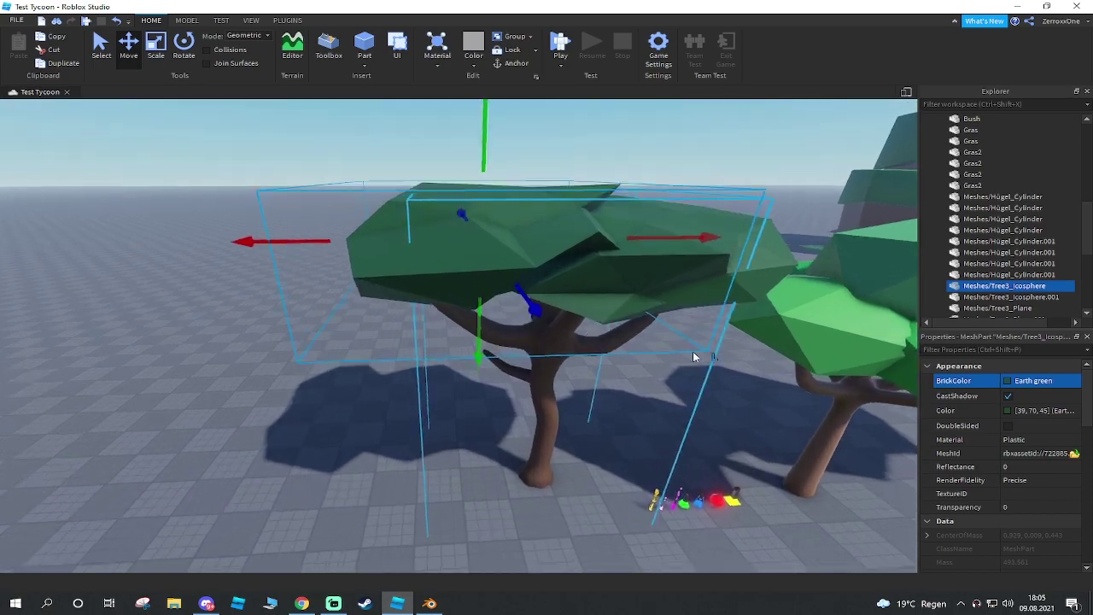
pyautogui.click(1008, 411)
pyautogui.moveTo(640, 188); pyautogui.dragTo(367, 321)
pyautogui.moveTo(428, 425); pyautogui.dragTo(429, 410)
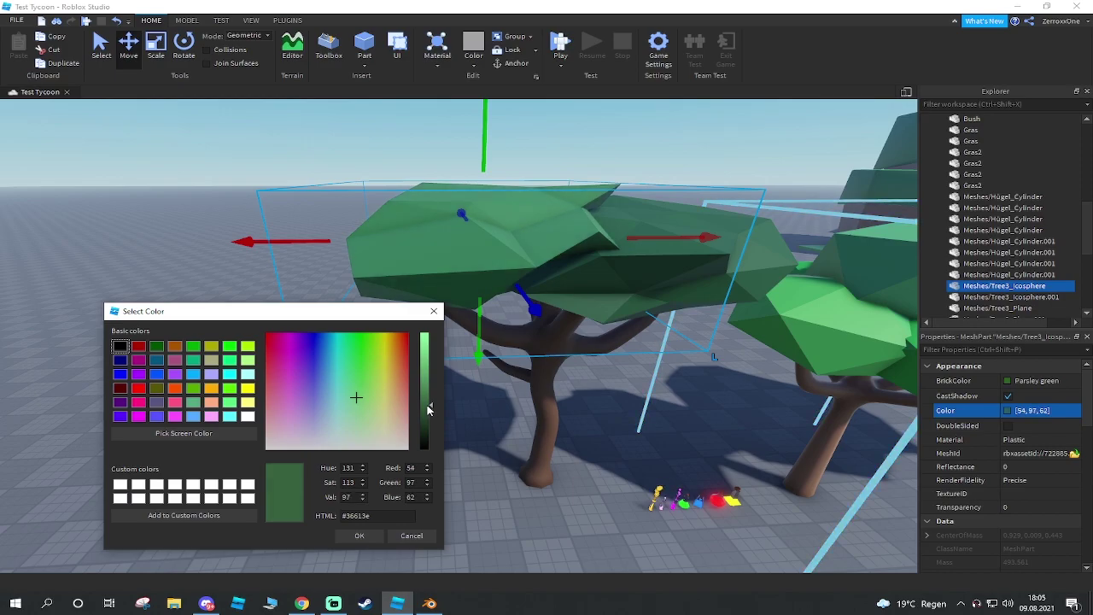
pyautogui.click(381, 537)
pyautogui.moveTo(574, 404); pyautogui.dragTo(575, 404, button='right')
pyautogui.click(574, 404)
pyautogui.press('w')
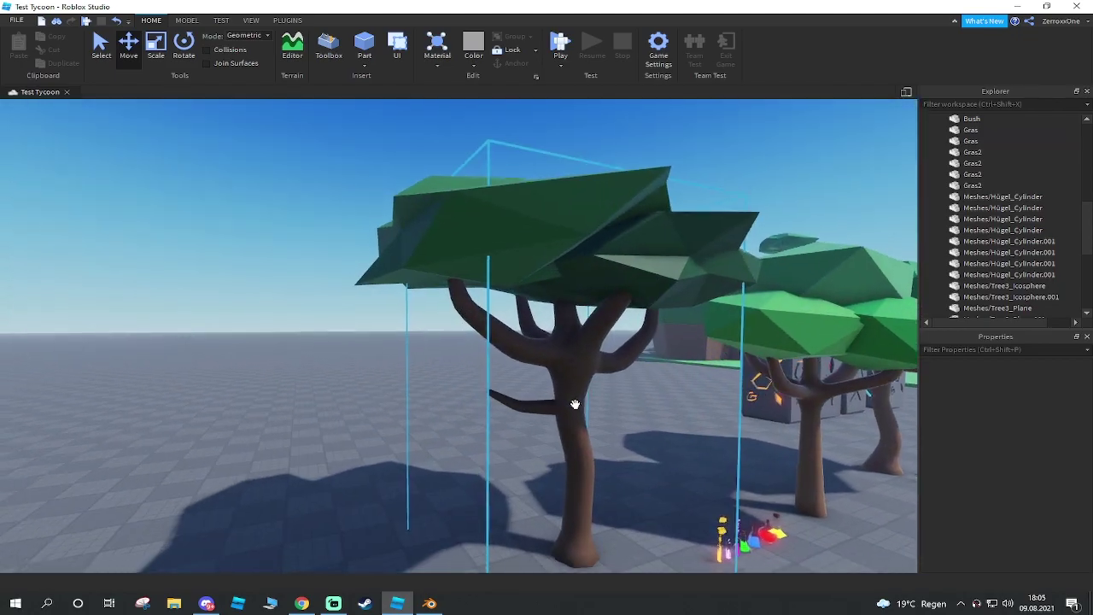
# Duplicate the lighter green foliage clump and move the copy out beside the tree near the ground
pyautogui.click(535, 249)
pyautogui.moveTo(508, 235); pyautogui.dragTo(556, 401)
pyautogui.moveTo(556, 401); pyautogui.dragTo(557, 401, button='right')
pyautogui.moveTo(556, 401); pyautogui.dragTo(615, 406)
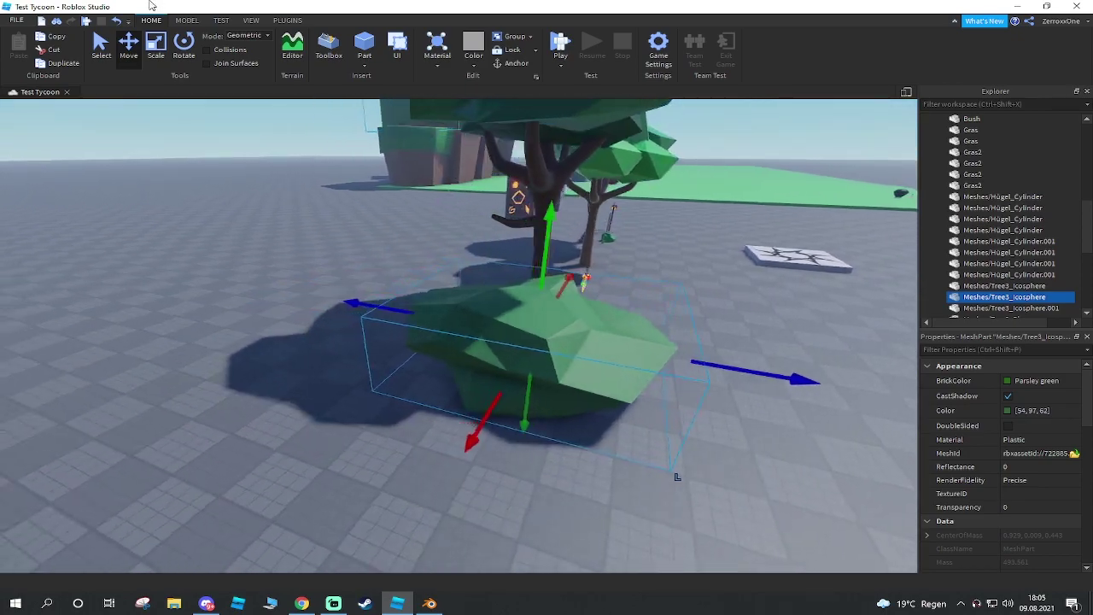
# Shrink the copied foliage clump and bring it to the trunk beside the lower side branch
pyautogui.moveTo(719, 380); pyautogui.dragTo(525, 274)
pyautogui.press('f')
pyautogui.moveTo(524, 275); pyautogui.dragTo(524, 274, button='right')
pyautogui.moveTo(525, 275); pyautogui.dragTo(524, 286)
pyautogui.press('w')
pyautogui.moveTo(536, 306); pyautogui.dragTo(536, 309, button='right')
pyautogui.press('s')
pyautogui.press('w')
pyautogui.click(129, 46)
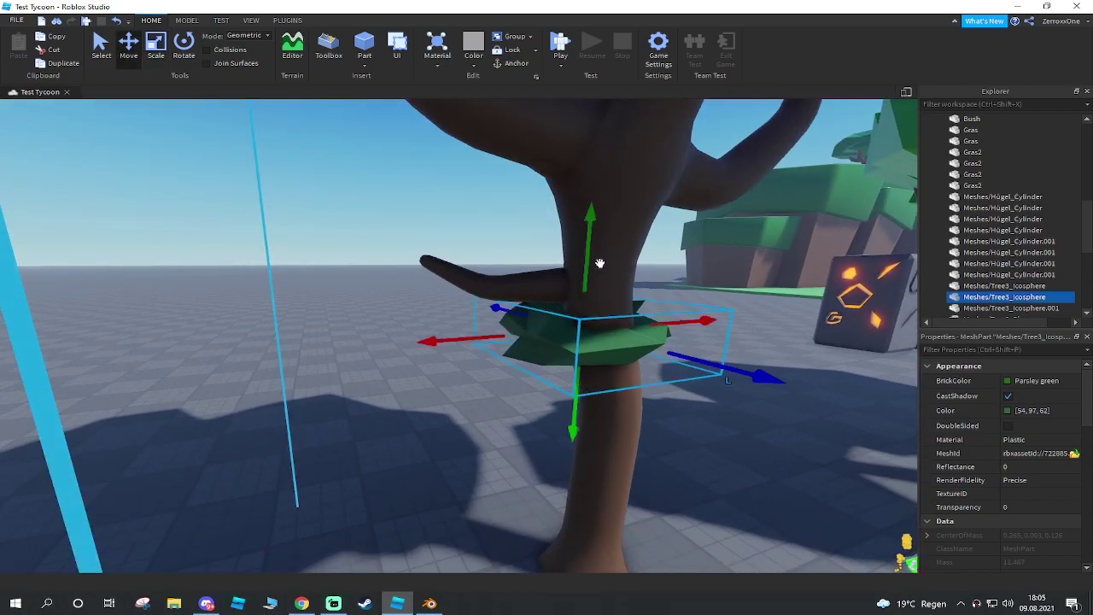
# Move the small foliage clump up and outward onto the end of the lower side branch
pyautogui.moveTo(590, 248); pyautogui.dragTo(581, 182)
pyautogui.moveTo(756, 282); pyautogui.dragTo(738, 279)
pyautogui.moveTo(464, 277); pyautogui.dragTo(338, 292)
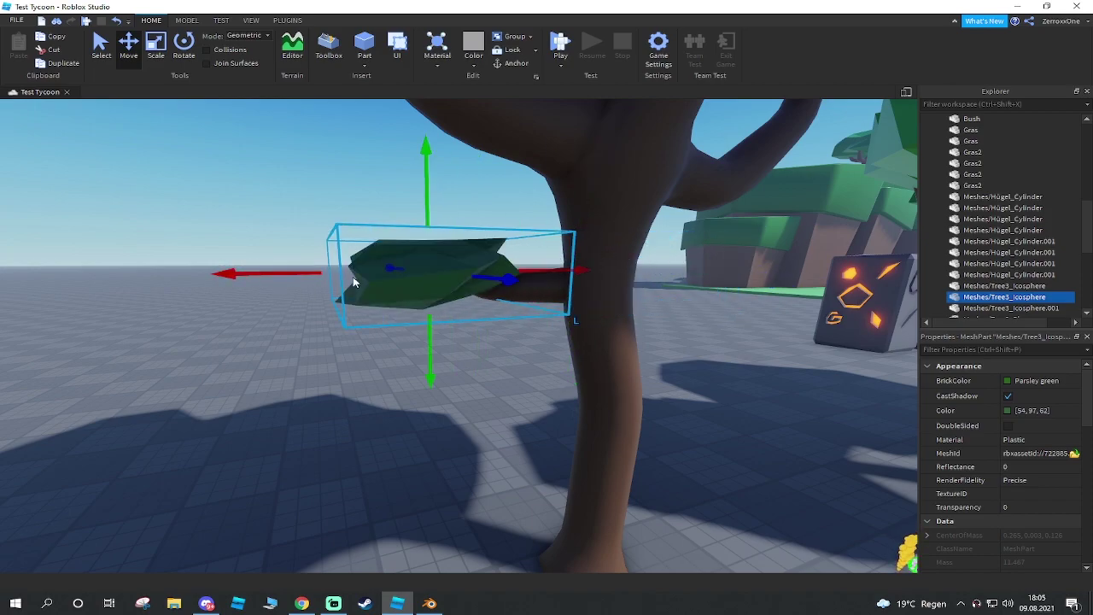
pyautogui.moveTo(427, 205); pyautogui.dragTo(421, 180)
pyautogui.press('a')
pyautogui.moveTo(419, 190); pyautogui.dragTo(433, 214, button='right')
pyautogui.press('s')
# Fine-tune the small foliage clump's position so it sits over the side branch's tip, and deselect it
pyautogui.click(393, 264)
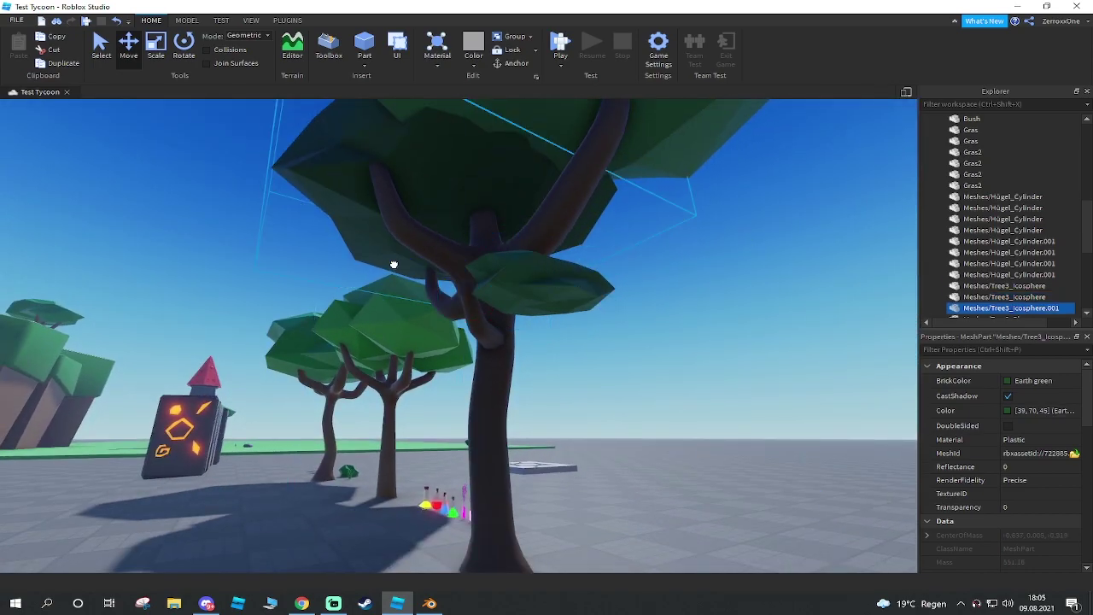
pyautogui.click(468, 274)
pyautogui.moveTo(425, 268); pyautogui.dragTo(389, 267)
pyautogui.press('a')
pyautogui.moveTo(398, 281); pyautogui.dragTo(398, 281, button='right')
pyautogui.moveTo(577, 305); pyautogui.dragTo(571, 301)
pyautogui.press('w')
pyautogui.moveTo(570, 300); pyautogui.dragTo(589, 366, button='right')
pyautogui.press('s')
pyautogui.press('a')
pyautogui.click(597, 342)
pyautogui.press('s')
pyautogui.press('w')
pyautogui.press('s')
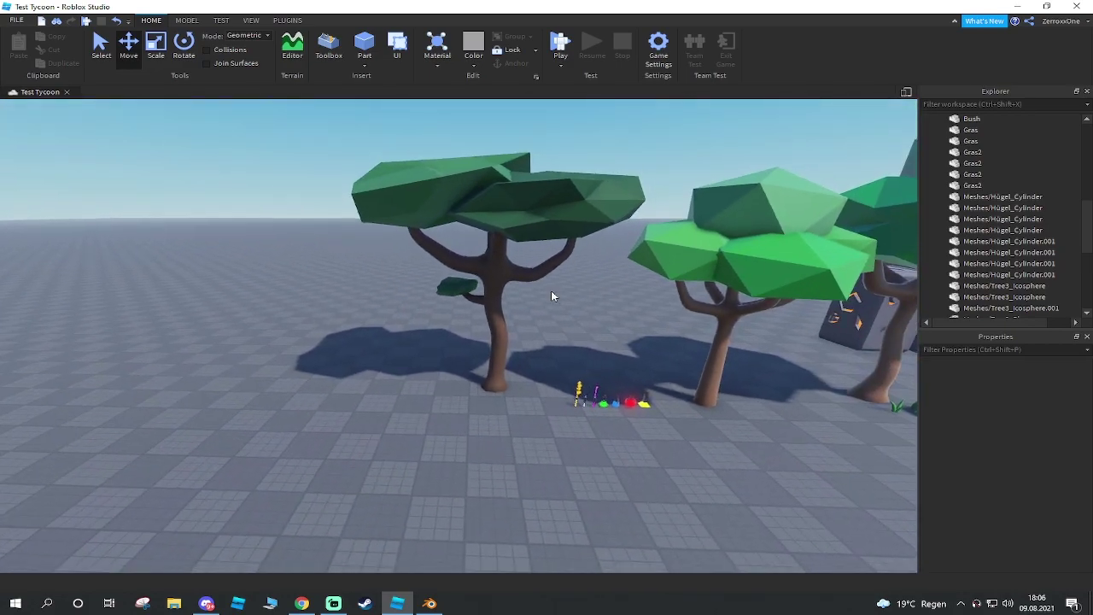
# Select the foliage, trunk and branch parts of the new tree together without the nearby flowers, and clear the selection
pyautogui.scroll(-1, 576, 138)
pyautogui.moveTo(425, 326); pyautogui.dragTo(379, 398)
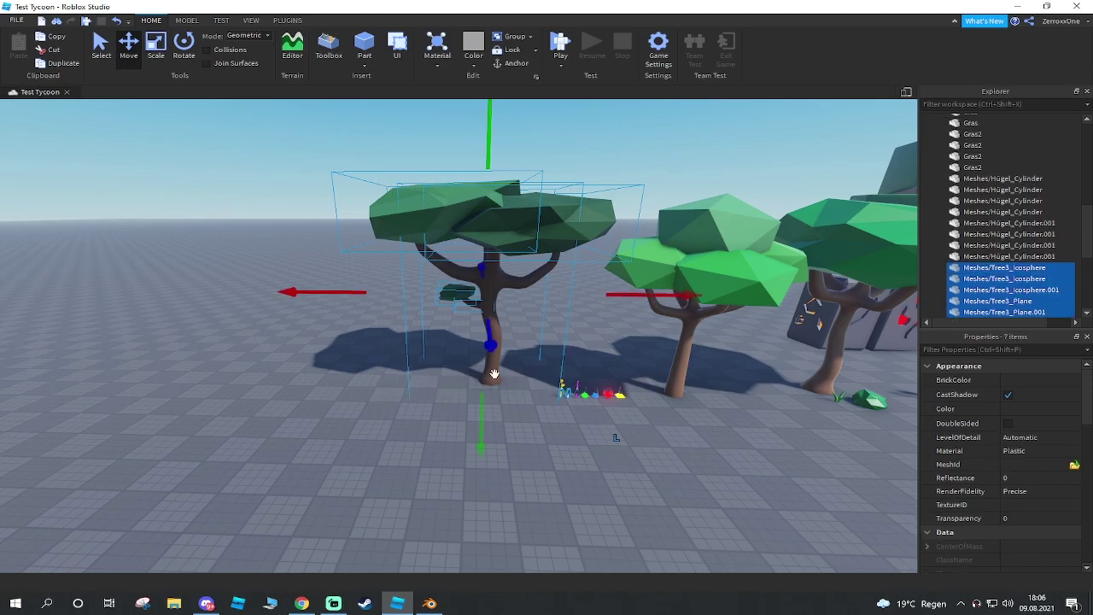
pyautogui.click(542, 484)
pyautogui.press('w')
pyautogui.moveTo(542, 484); pyautogui.dragTo(544, 488, button='right')
pyautogui.press('s')
pyautogui.moveTo(580, 178); pyautogui.dragTo(579, 177, button='right')
pyautogui.press('w')
pyautogui.press('s')
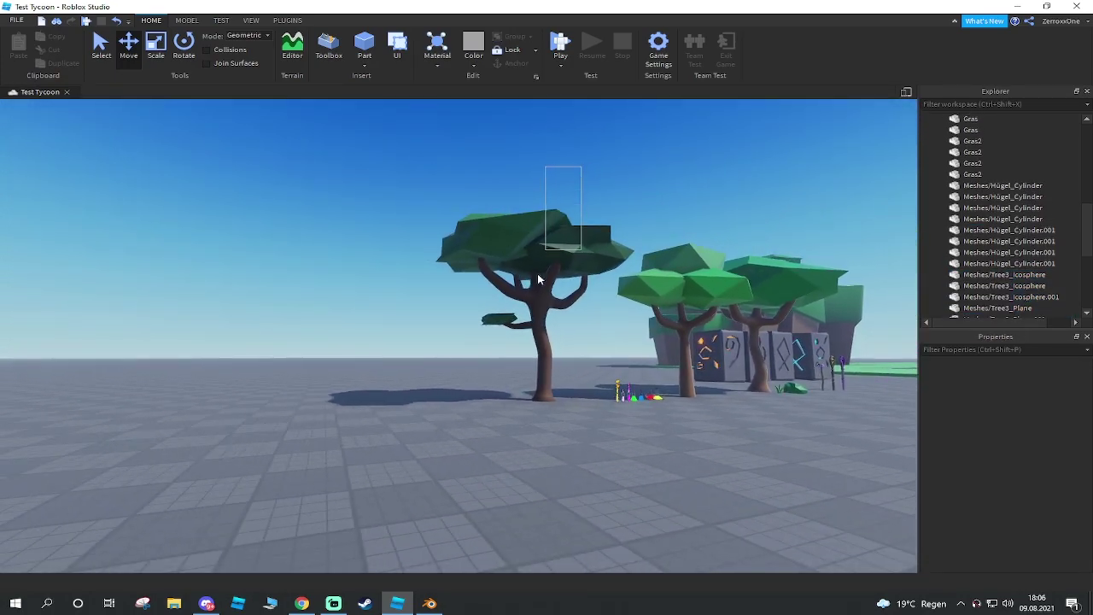
pyautogui.click(606, 190)
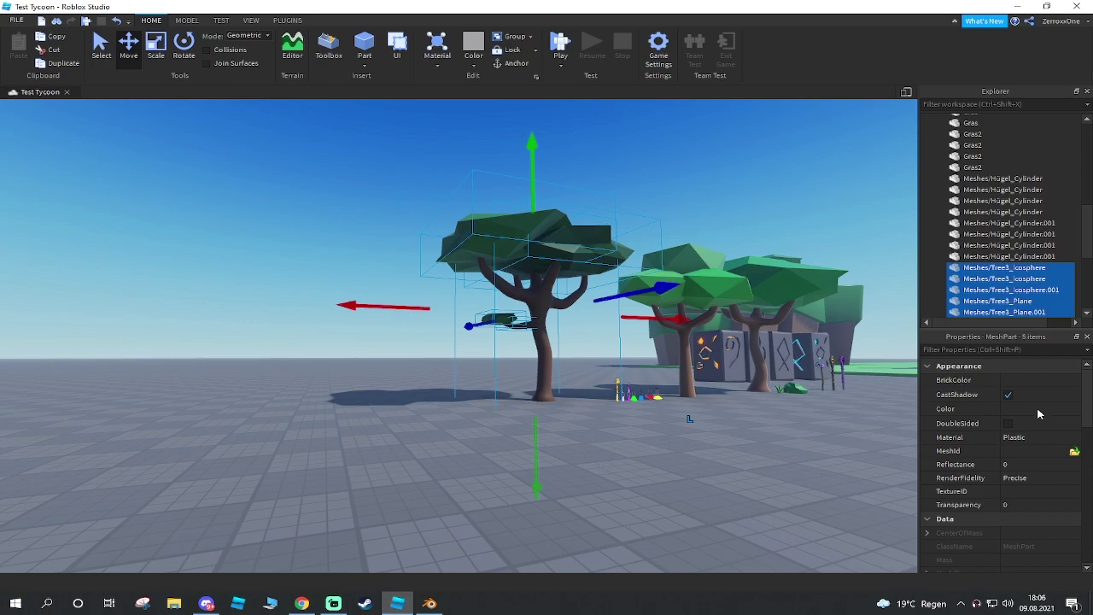
pyautogui.press('Escape')
# Switch to Blender and delete all the tree objects from the scene
pyautogui.click(427, 602)
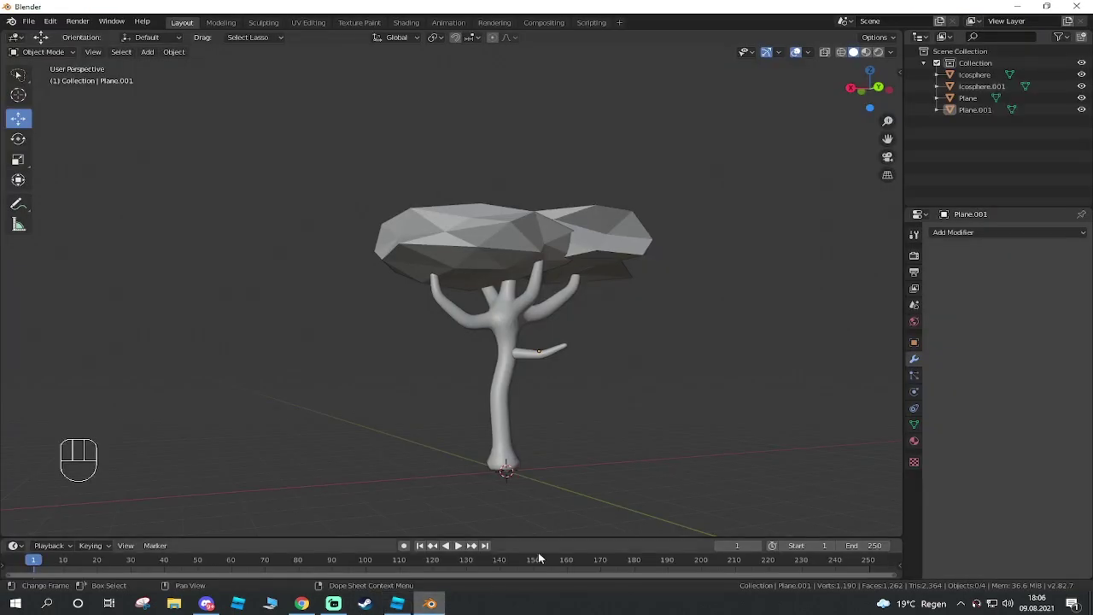
pyautogui.moveTo(679, 146)
pyautogui.mouseDown()
pyautogui.moveTo(293, 532)
pyautogui.moveTo(394, 174)
pyautogui.mouseUp()
pyautogui.moveTo(19, 77); pyautogui.dragTo(51, 107)
pyautogui.moveTo(344, 104); pyautogui.dragTo(714, 484)
pyautogui.press('Delete')
# Add a plane mesh at the world origin
pyautogui.moveTo(642, 260); pyautogui.dragTo(595, 305, button='middle')
pyautogui.keyDown('shift'); pyautogui.moveTo(521, 471); pyautogui.dragTo(611, 369, button='middle'); pyautogui.keyUp('shift')
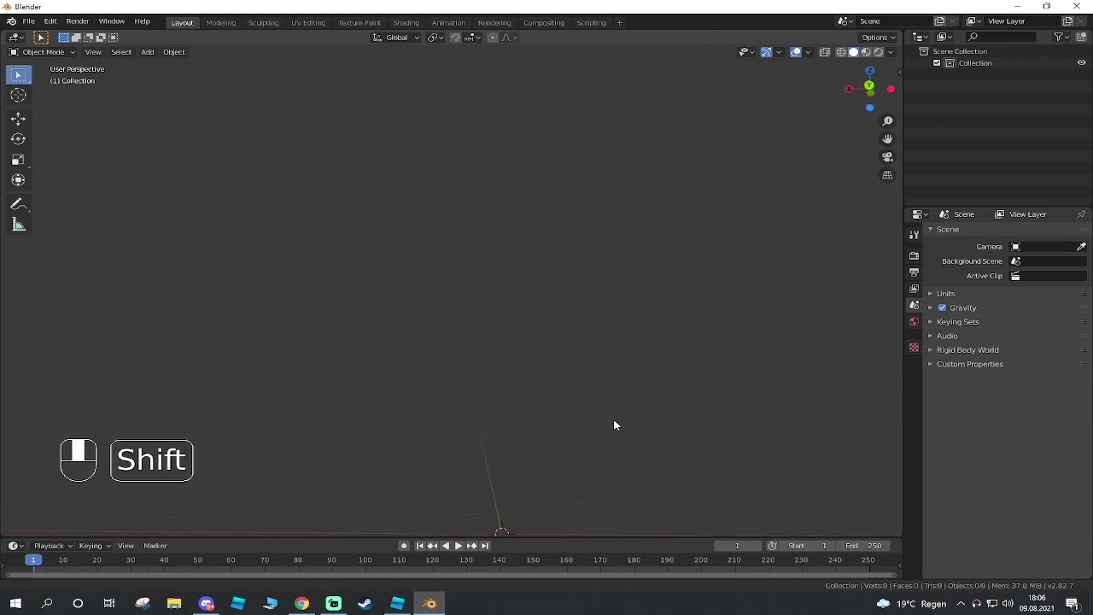
pyautogui.keyDown('shift'); pyautogui.moveTo(615, 432); pyautogui.dragTo(596, 342, button='middle'); pyautogui.keyUp('shift')
pyautogui.hotkey('shift', 'a')
pyautogui.moveTo(575, 339)
pyautogui.click(646, 342)
pyautogui.moveTo(576, 393); pyautogui.dragTo(711, 459, button='middle')
pyautogui.scroll(3, 490, 460)
pyautogui.keyDown('shift'); pyautogui.moveTo(490, 374); pyautogui.dragTo(541, 219, button='middle'); pyautogui.keyUp('shift')
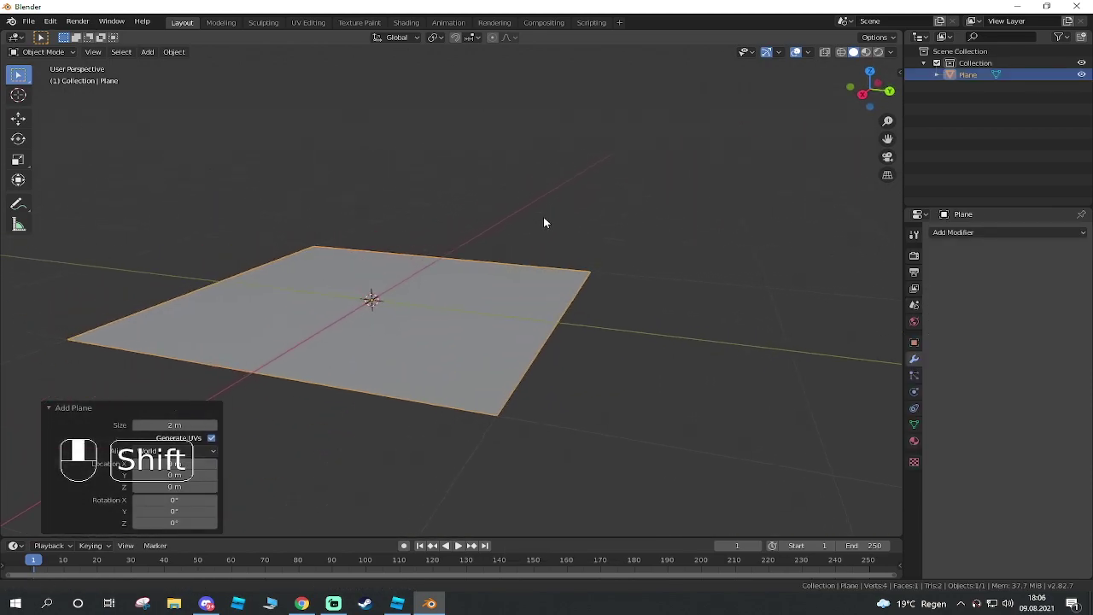
# Delete three of the plane's corner vertices and move the remaining vertex to the origin with Geometry to Origin
pyautogui.press('Tab')
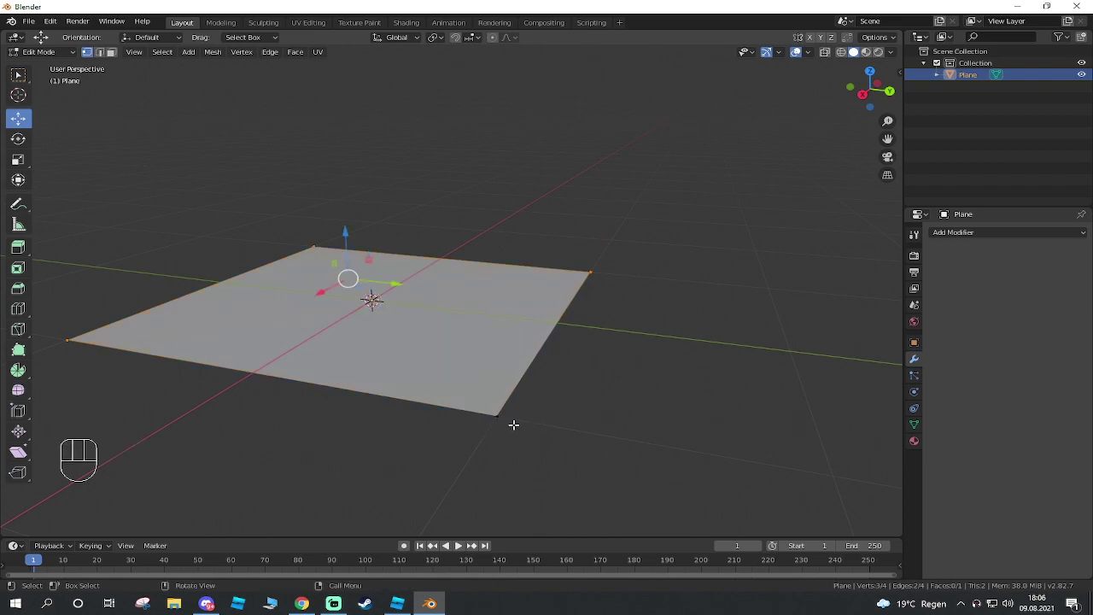
pyautogui.press('Delete')
pyautogui.click(521, 414)
pyautogui.moveTo(520, 415); pyautogui.dragTo(389, 413, button='middle')
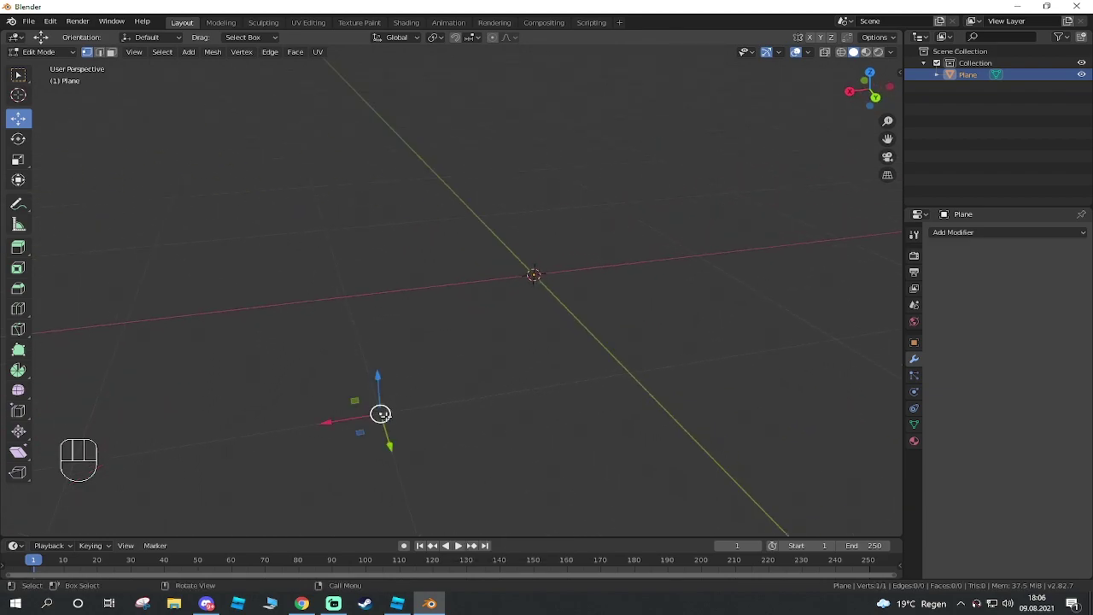
pyautogui.press('Tab')
pyautogui.rightClick(381, 414)
pyautogui.moveTo(372, 416)
pyautogui.click(460, 416)
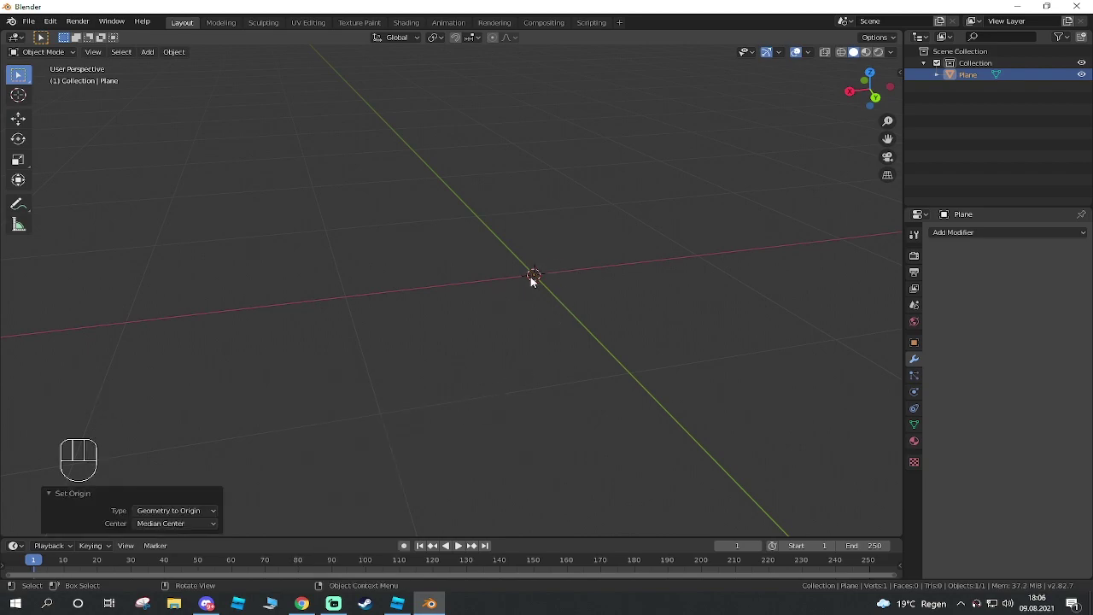
# Add a Skin modifier and a Subdivision Surface modifier to the single-vertex object
pyautogui.moveTo(623, 304); pyautogui.dragTo(521, 293, button='middle')
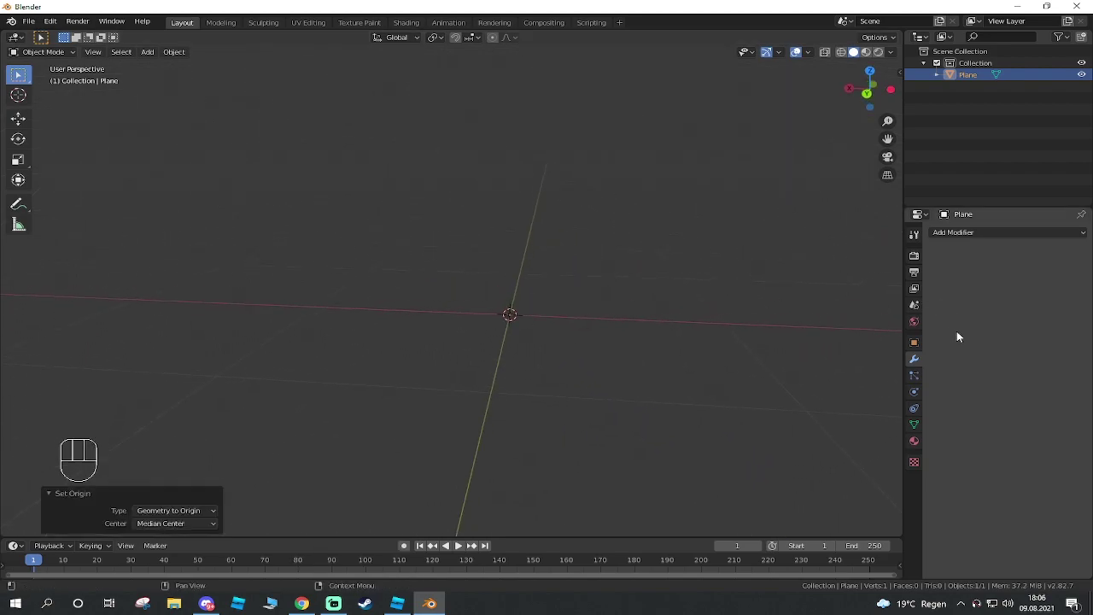
pyautogui.click(990, 232)
pyautogui.click(821, 400)
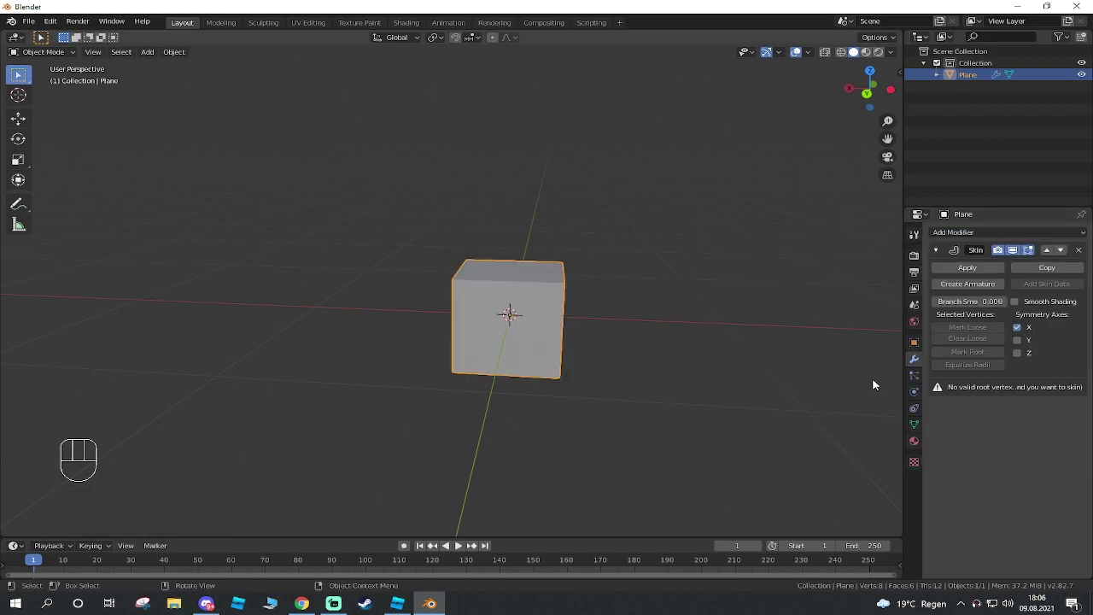
pyautogui.click(993, 233)
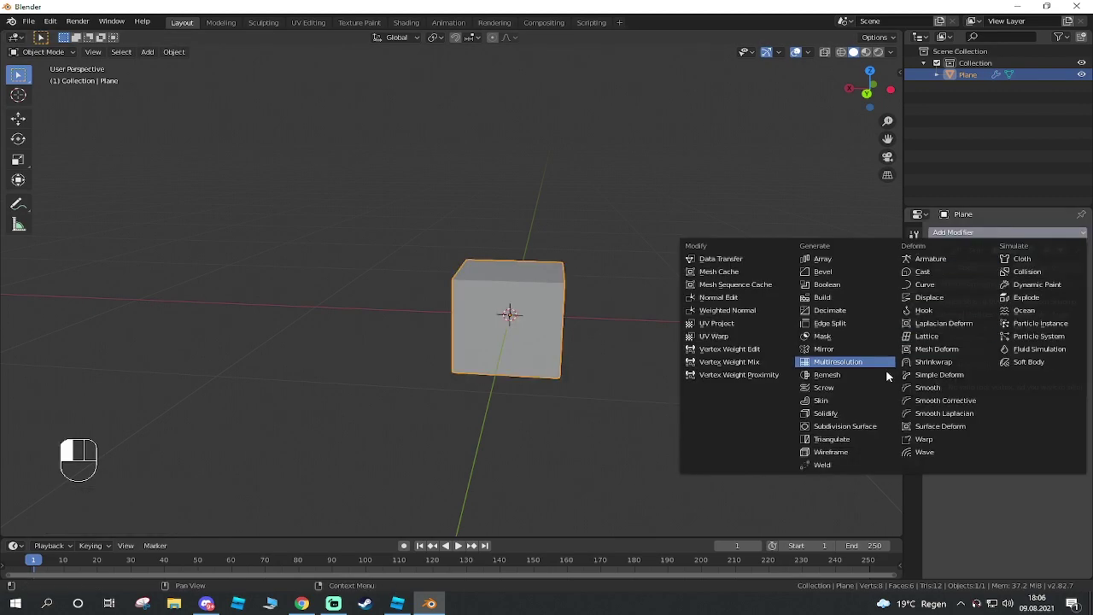
pyautogui.click(851, 427)
# In the back view, extrude the vertex three times, first upward and then bending over to the side
pyautogui.moveTo(625, 366); pyautogui.dragTo(571, 408, button='middle')
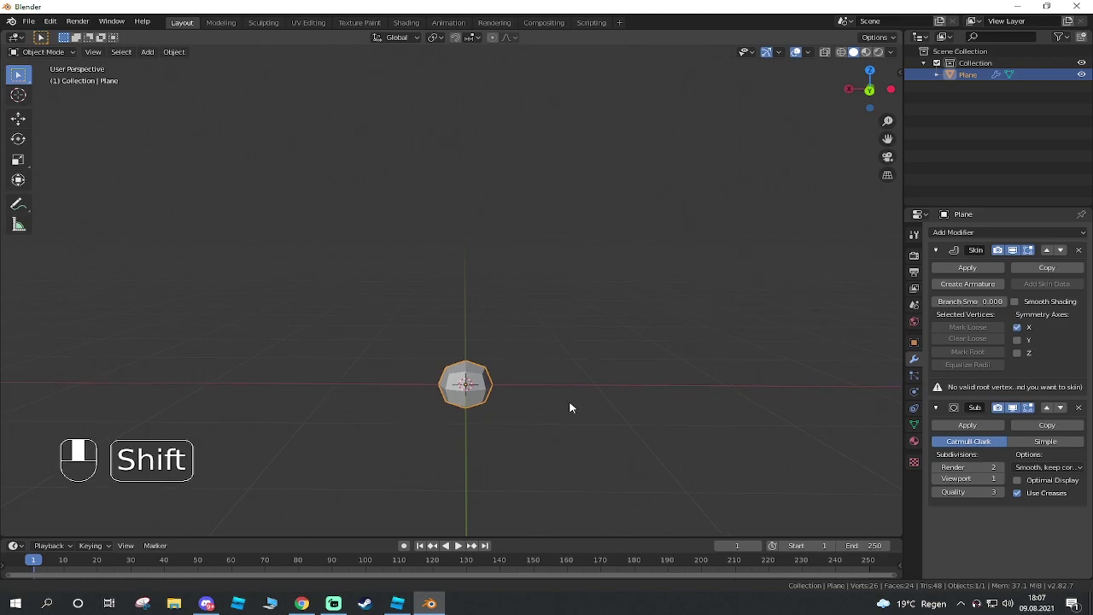
pyautogui.click(871, 89)
pyautogui.scroll(-2, 518, 379)
pyautogui.press('Tab')
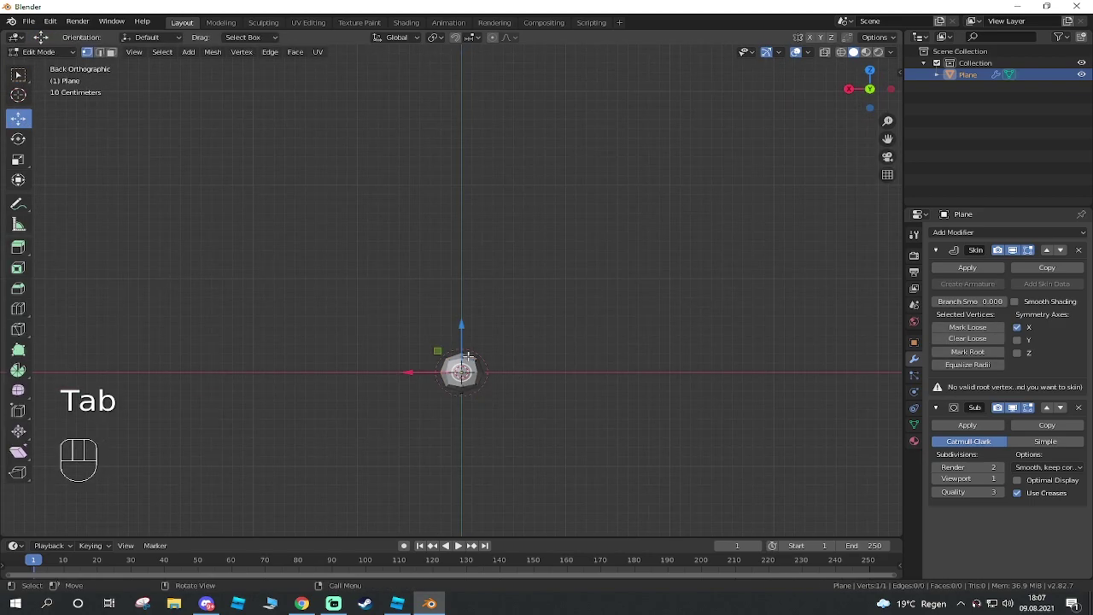
pyautogui.press('e')
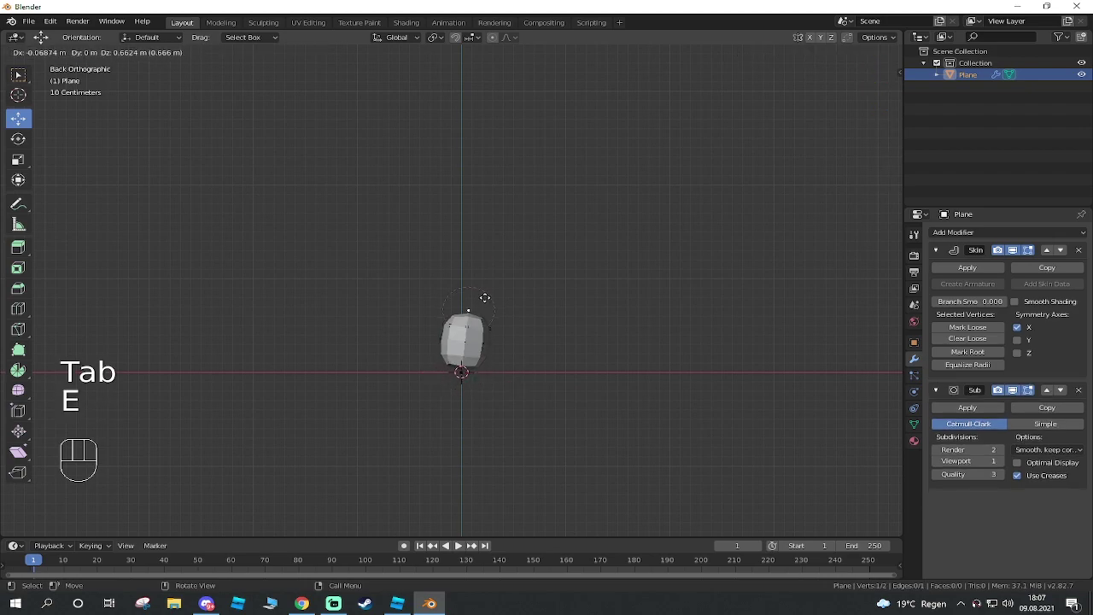
pyautogui.click(477, 248)
pyautogui.press('e')
pyautogui.click(505, 199)
pyautogui.press('e')
pyautogui.click(568, 189)
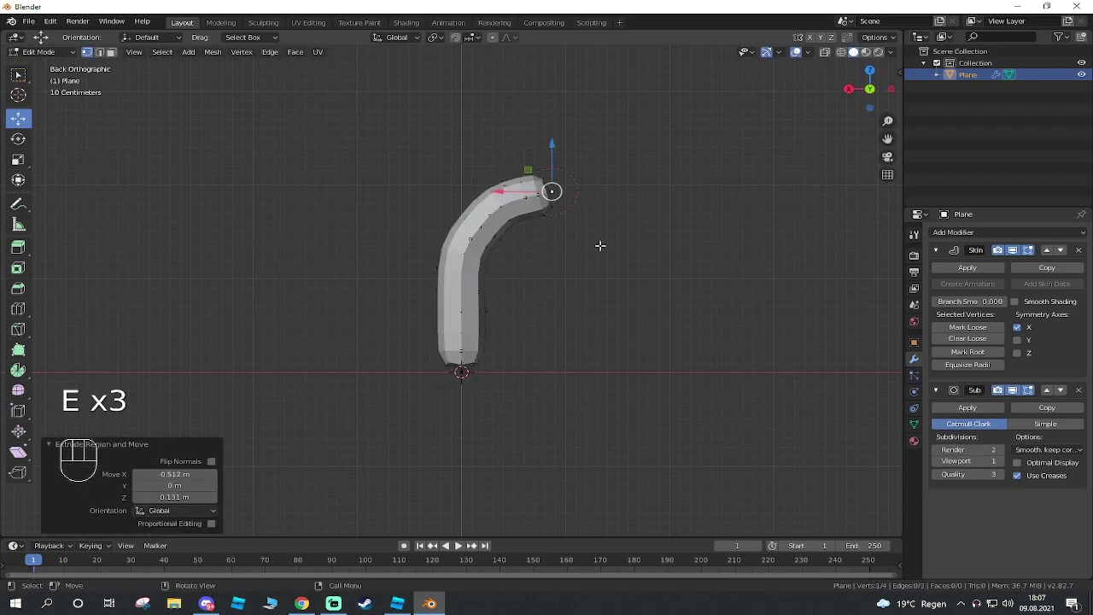
# Taper the upper end of the stem by shrinking the skin radius at its tip and upper bend
pyautogui.moveTo(485, 142); pyautogui.dragTo(508, 239, button='middle')
pyautogui.scroll(2, 476, 271)
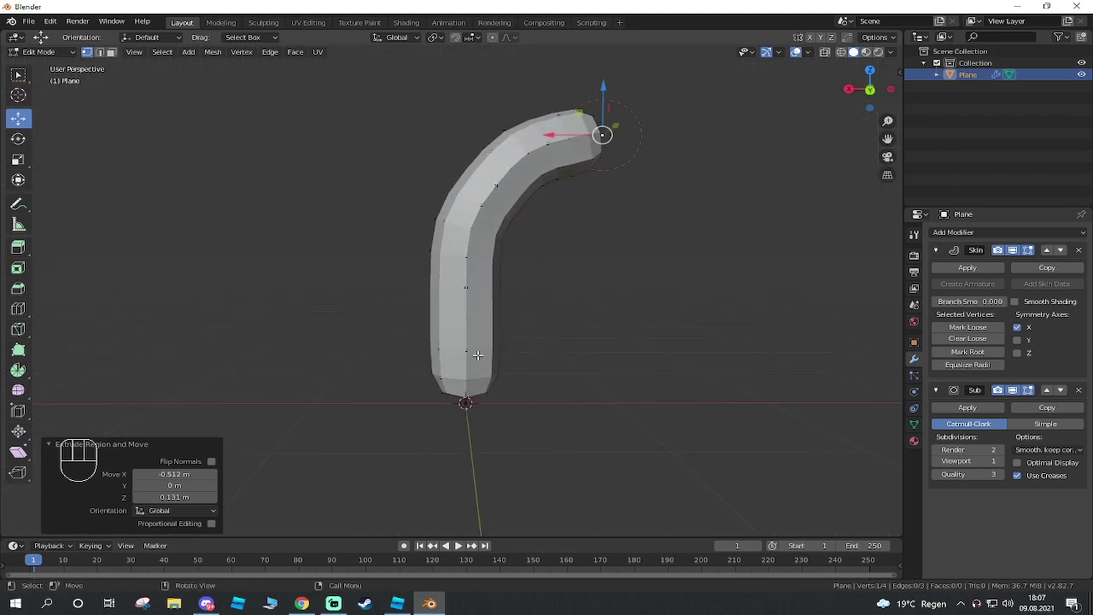
pyautogui.hotkey('ctrl', 'a')
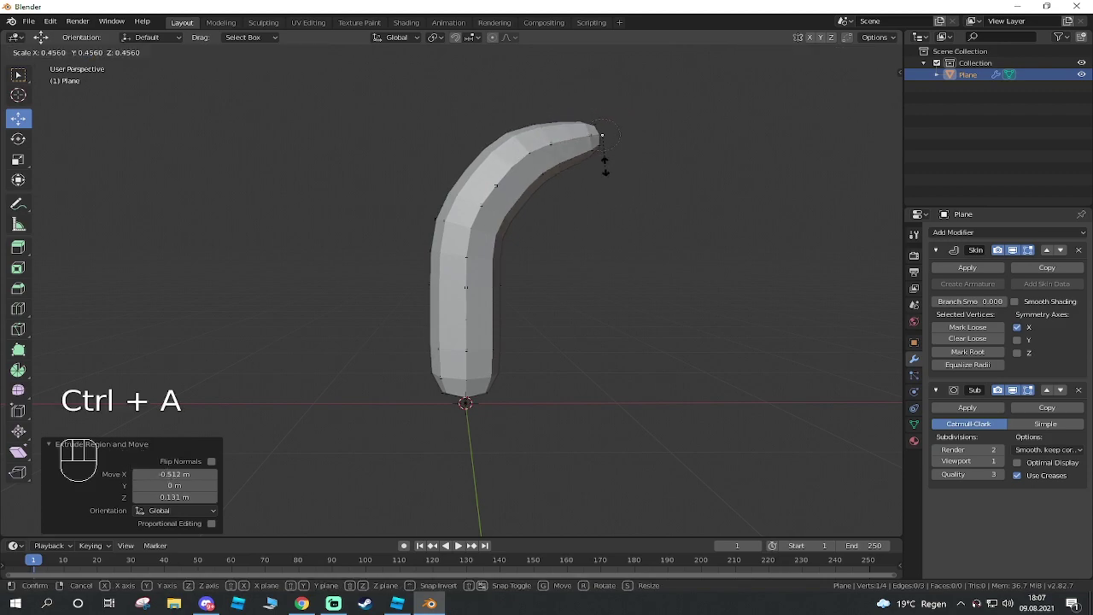
pyautogui.click(603, 157)
pyautogui.click(523, 154)
pyautogui.hotkey('ctrl', 'a')
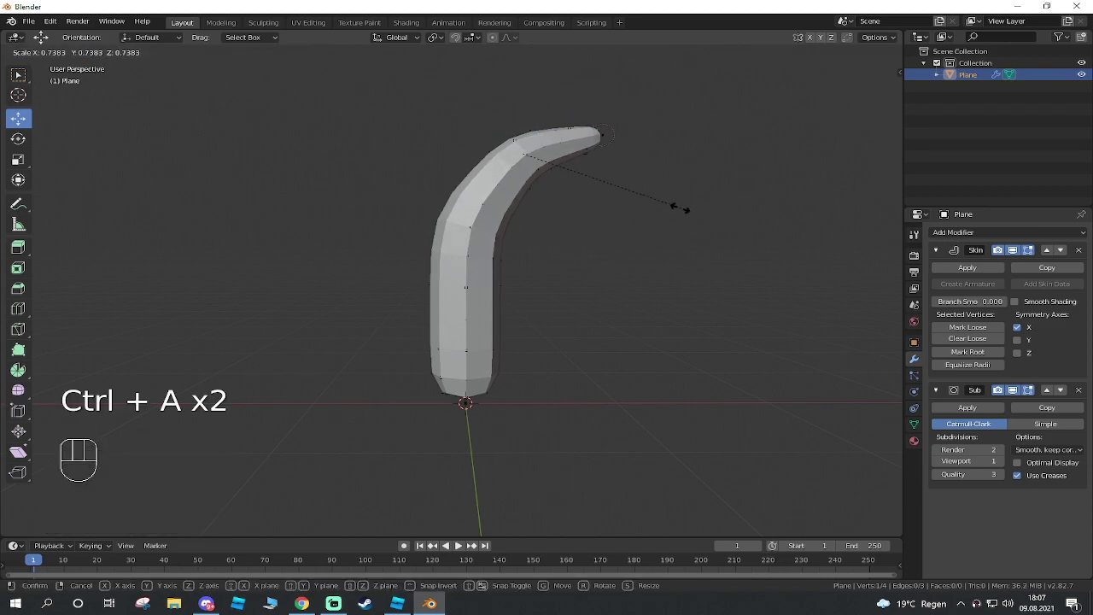
pyautogui.click(602, 180)
pyautogui.click(597, 137)
pyautogui.hotkey('ctrl', 'a')
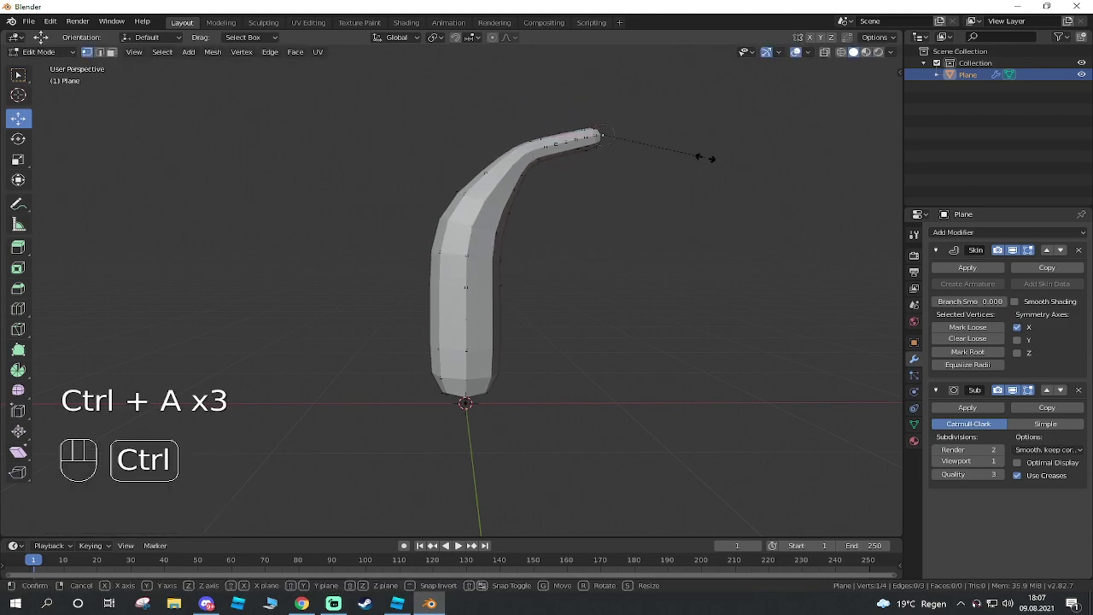
pyautogui.click(585, 207)
# Thin the stem's skin at the lower bend and scale the base vertex's skin to about 0.64
pyautogui.click(497, 219)
pyautogui.hotkey('ctrl', 'a')
pyautogui.click(466, 402)
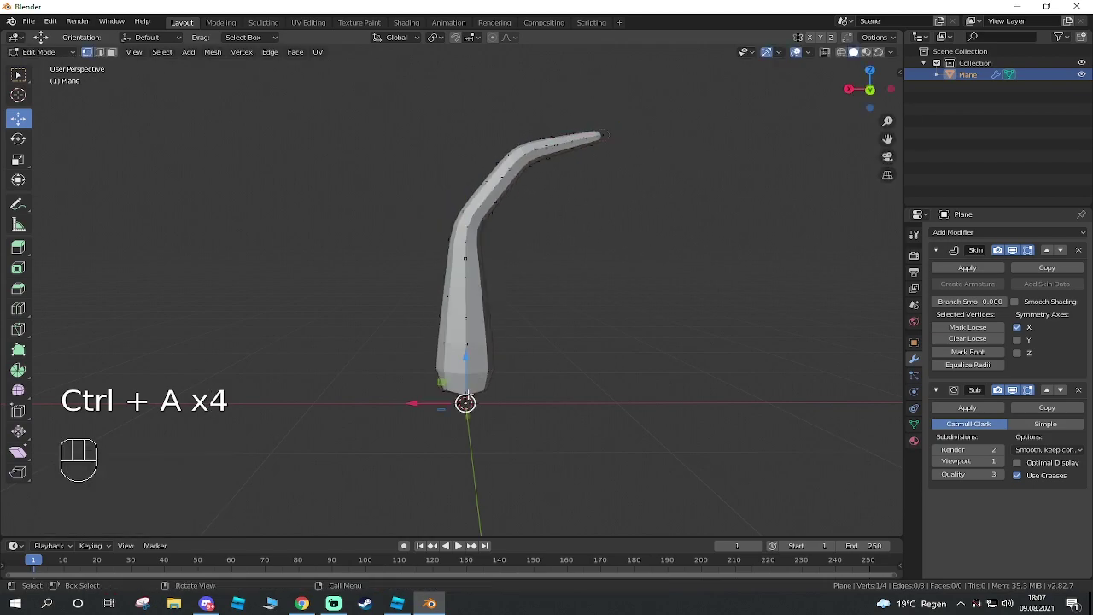
pyautogui.hotkey('ctrl', 'a')
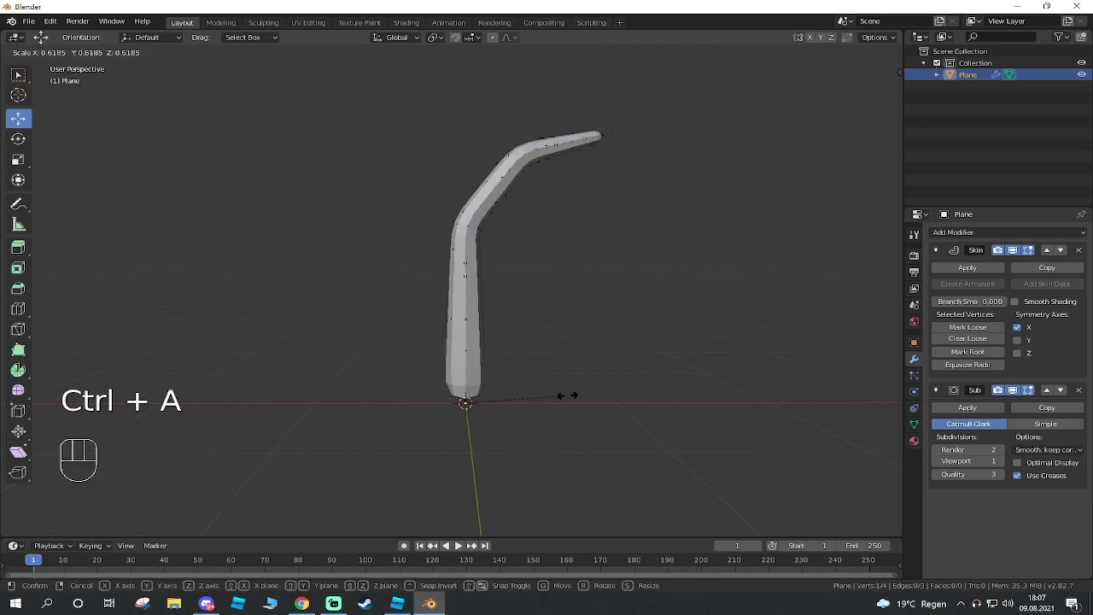
pyautogui.click(506, 382)
# Add a vertex to the stem's lower segment, move it down about 0.25 m, and widen the skin at the base
pyautogui.hotkey('ctrl', 'r')
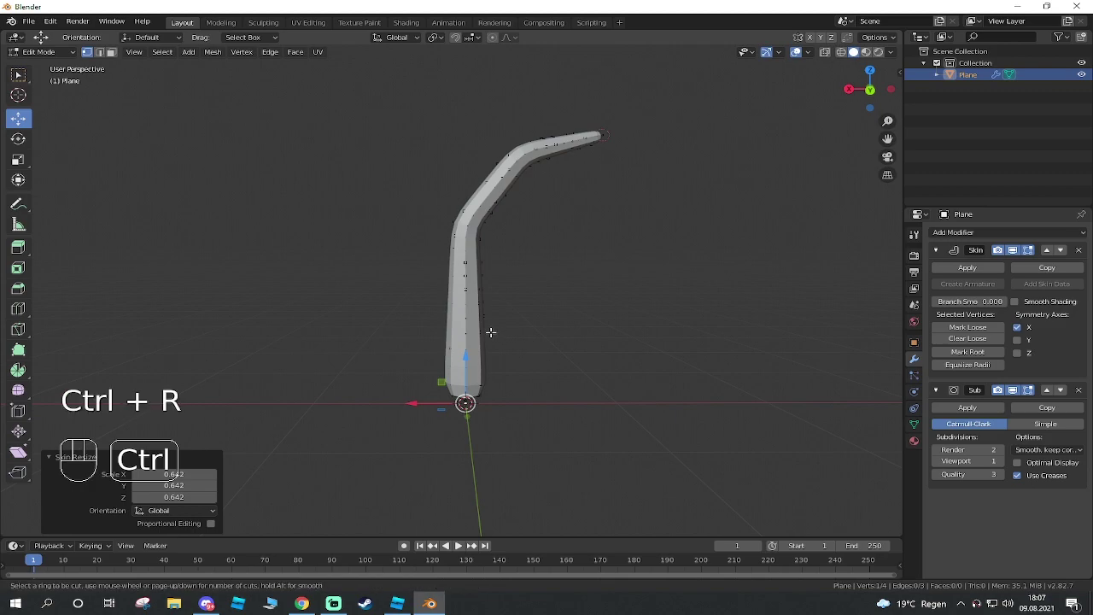
pyautogui.click(469, 337)
pyautogui.moveTo(463, 263); pyautogui.dragTo(464, 298)
pyautogui.press('ctrl')
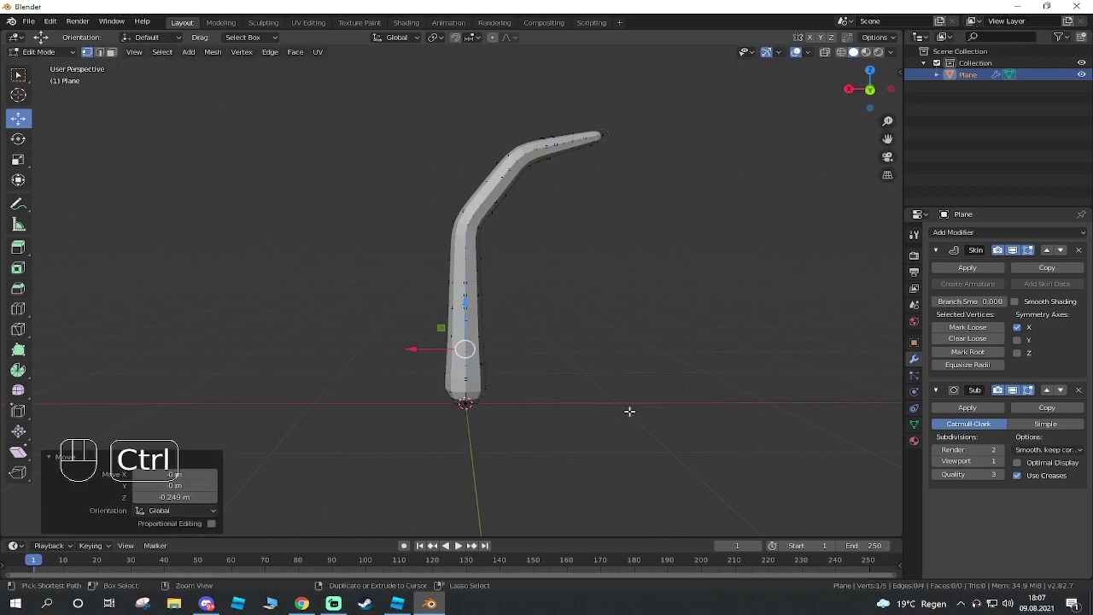
pyautogui.moveTo(642, 400); pyautogui.dragTo(614, 393, button='middle')
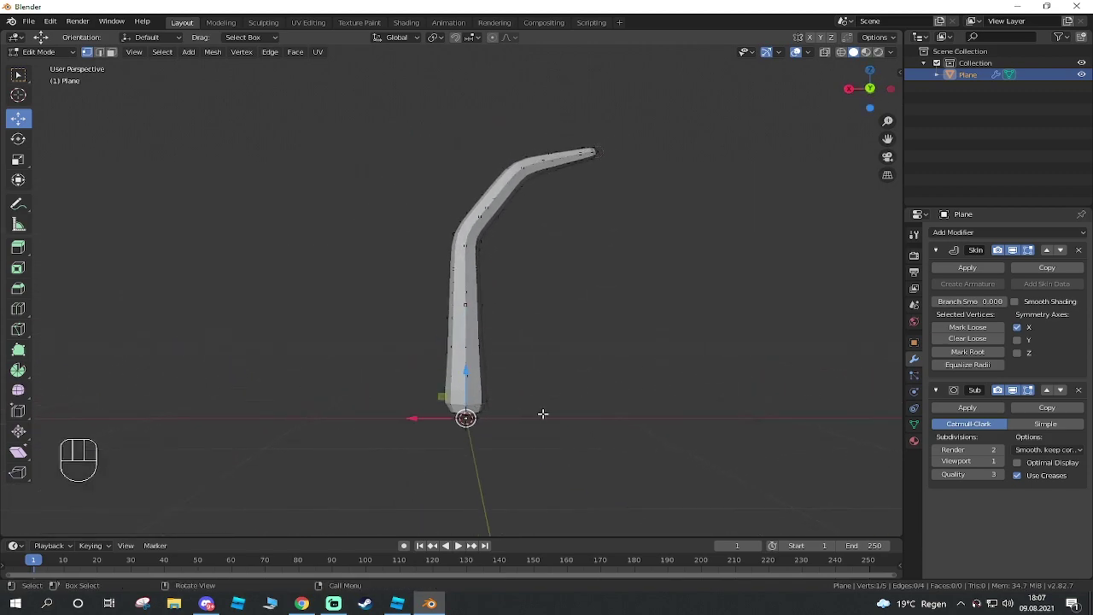
pyautogui.hotkey('ctrl', 'a')
pyautogui.click(620, 422)
# Adjust the stem's curve by shifting the lower bend slightly and lowering both bend vertices, then leave Edit Mode
pyautogui.moveTo(618, 297); pyautogui.dragTo(482, 290, button='middle')
pyautogui.moveTo(461, 296); pyautogui.dragTo(463, 298)
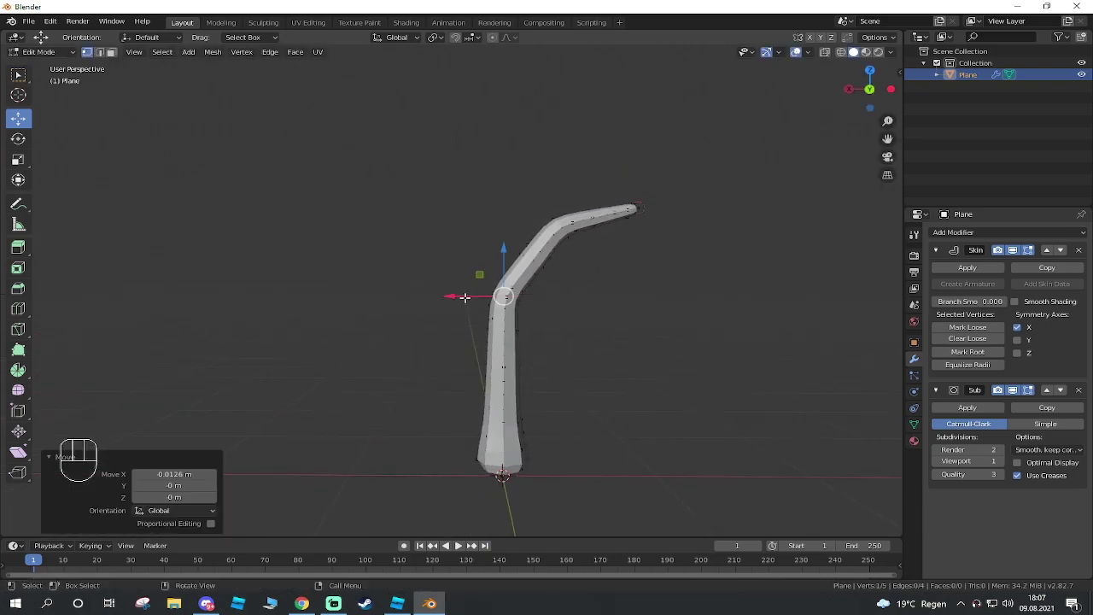
pyautogui.moveTo(499, 253); pyautogui.dragTo(498, 262)
pyautogui.click(578, 231)
pyautogui.moveTo(558, 185); pyautogui.dragTo(562, 201)
pyautogui.press('Tab')
# Duplicate the curved stem and move the copy along X to stand beside the original
pyautogui.moveTo(645, 216); pyautogui.dragTo(632, 307, button='middle')
pyautogui.hotkey('shift', 'd')
pyautogui.rightClick(607, 296)
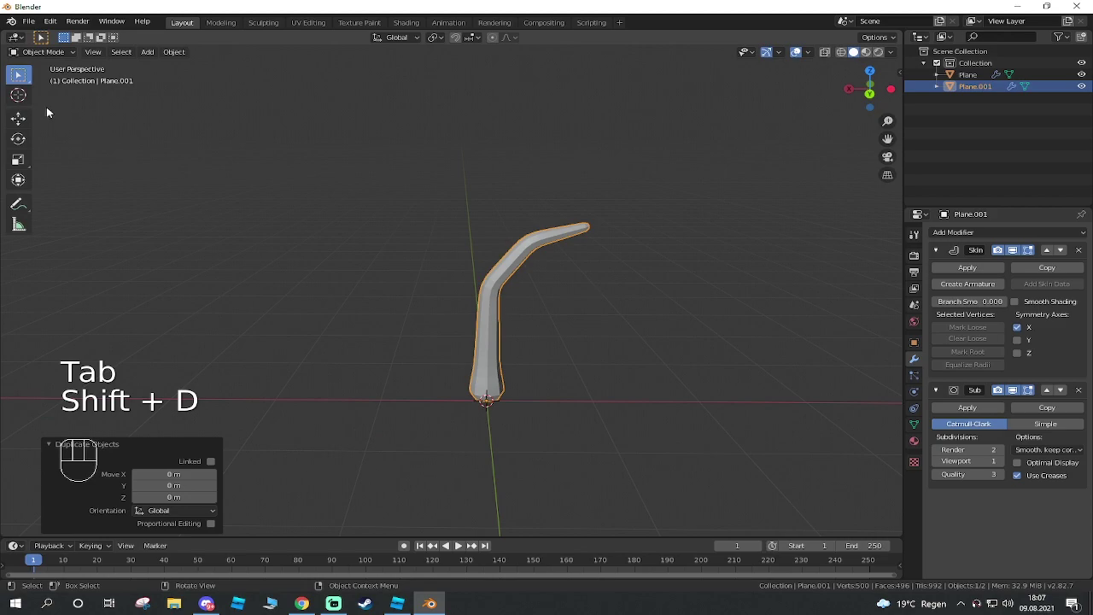
pyautogui.click(17, 118)
pyautogui.moveTo(432, 398); pyautogui.dragTo(257, 399)
pyautogui.scroll(3, 497, 382)
pyautogui.keyDown('shift'); pyautogui.moveTo(422, 349); pyautogui.dragTo(692, 304, button='middle'); pyautogui.keyUp('shift')
# Reshape the copied stem by raising its tip and shifting the tip and upper bend into a wavy, upright form
pyautogui.press('Tab')
pyautogui.moveTo(549, 167); pyautogui.dragTo(440, 170)
pyautogui.moveTo(491, 126); pyautogui.dragTo(492, 89)
pyautogui.click(475, 220)
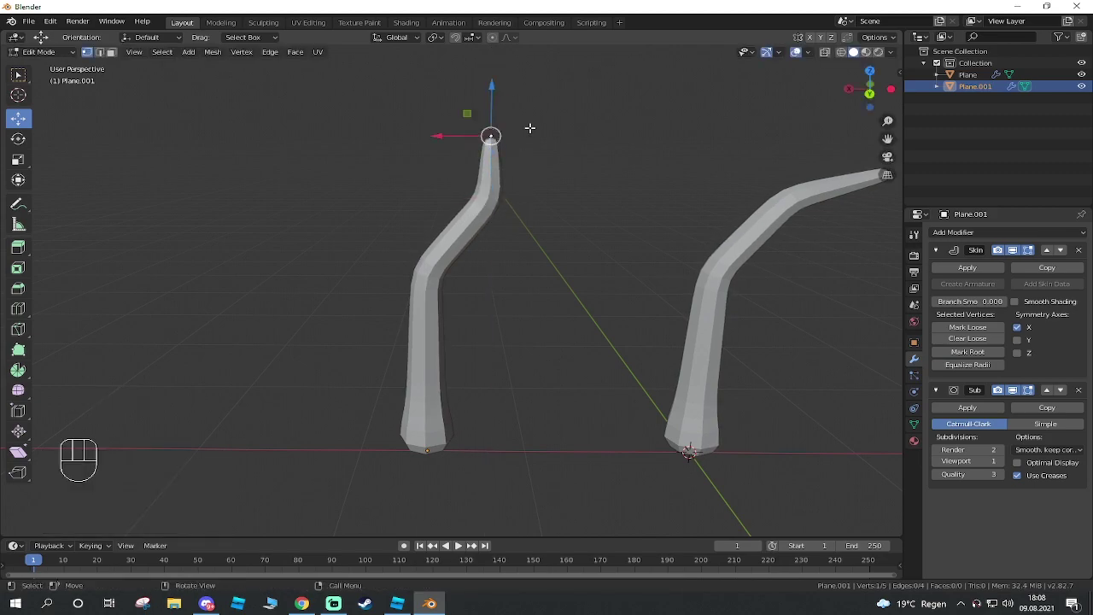
pyautogui.click(482, 205)
pyautogui.moveTo(446, 198); pyautogui.dragTo(427, 201)
pyautogui.click(494, 131)
pyautogui.moveTo(429, 140); pyautogui.dragTo(387, 142)
pyautogui.click(593, 212)
# Duplicate the wavy stem and move the new copy along X to the opposite side of the original stem
pyautogui.keyDown('shift'); pyautogui.moveTo(644, 285); pyautogui.dragTo(253, 332, button='middle'); pyautogui.keyUp('shift')
pyautogui.keyDown('shift'); pyautogui.moveTo(610, 327); pyautogui.dragTo(439, 342, button='middle'); pyautogui.keyUp('shift')
pyautogui.moveTo(523, 321); pyautogui.dragTo(450, 339, button='middle')
pyautogui.moveTo(337, 153); pyautogui.dragTo(150, 444)
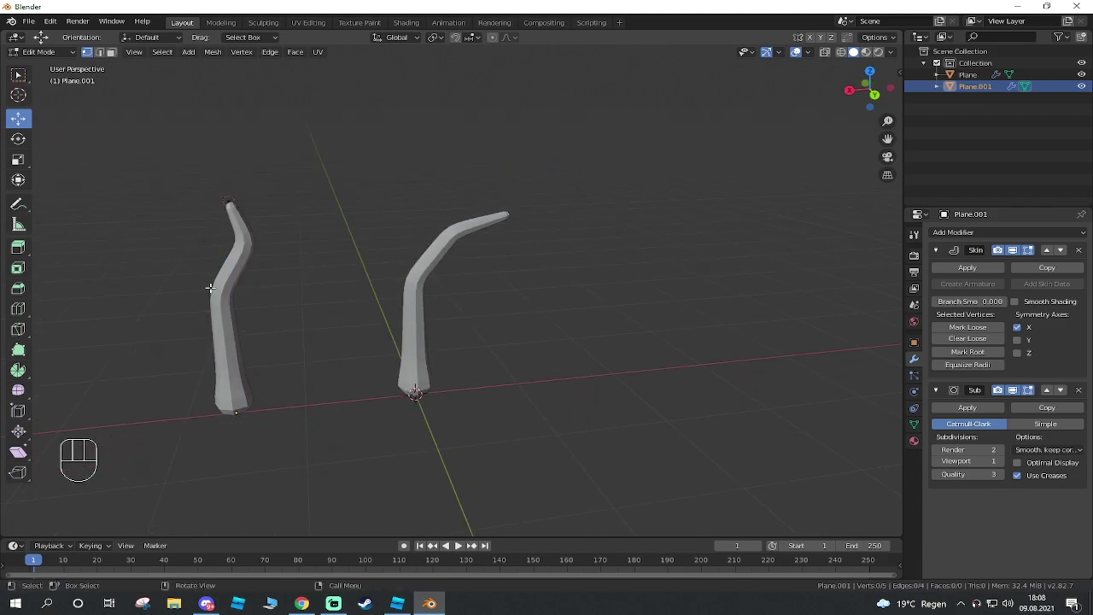
pyautogui.press('Tab')
pyautogui.hotkey('shift', 'd')
pyautogui.rightClick(298, 325)
pyautogui.moveTo(298, 325); pyautogui.dragTo(245, 365, button='middle')
pyautogui.moveTo(219, 373); pyautogui.dragTo(567, 361)
pyautogui.keyDown('shift'); pyautogui.moveTo(716, 373); pyautogui.dragTo(627, 369, button='middle'); pyautogui.keyUp('shift')
pyautogui.scroll(3, 612, 325)
# Reshape the third stem by shifting its tip, bends and lower vertex so its curve differs from the others
pyautogui.press('Tab')
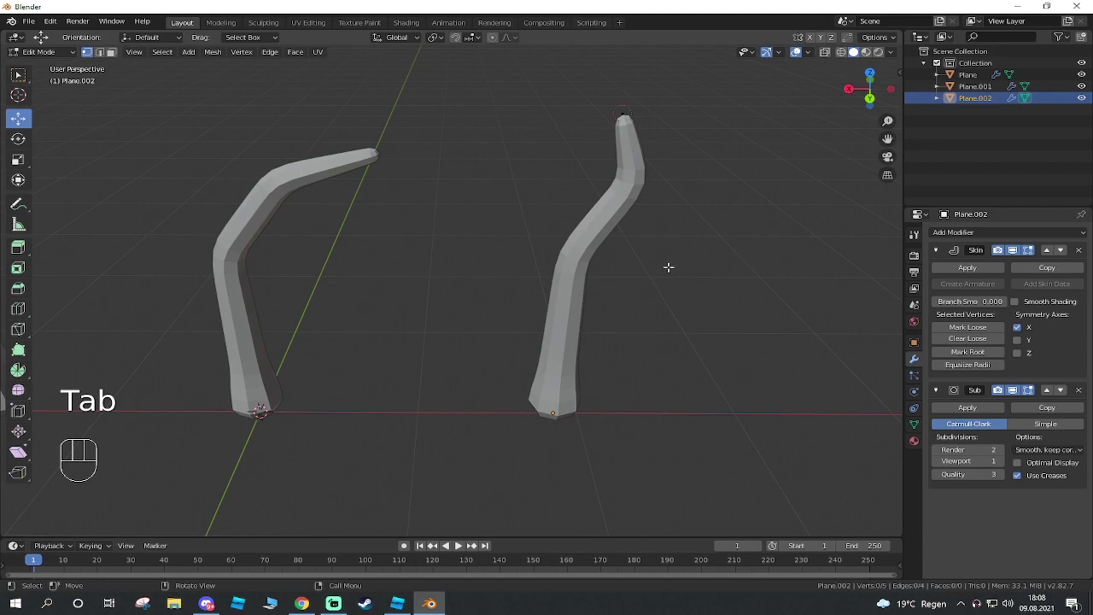
pyautogui.moveTo(669, 255); pyautogui.dragTo(647, 243, button='middle')
pyautogui.moveTo(610, 131); pyautogui.dragTo(595, 151)
pyautogui.click(598, 198)
pyautogui.moveTo(597, 198); pyautogui.dragTo(560, 203)
pyautogui.click(598, 291)
pyautogui.moveTo(544, 270); pyautogui.dragTo(577, 276)
pyautogui.click(588, 416)
pyautogui.moveTo(546, 394)
pyautogui.mouseDown()
pyautogui.moveTo(567, 399)
pyautogui.moveTo(532, 399)
pyautogui.mouseUp()
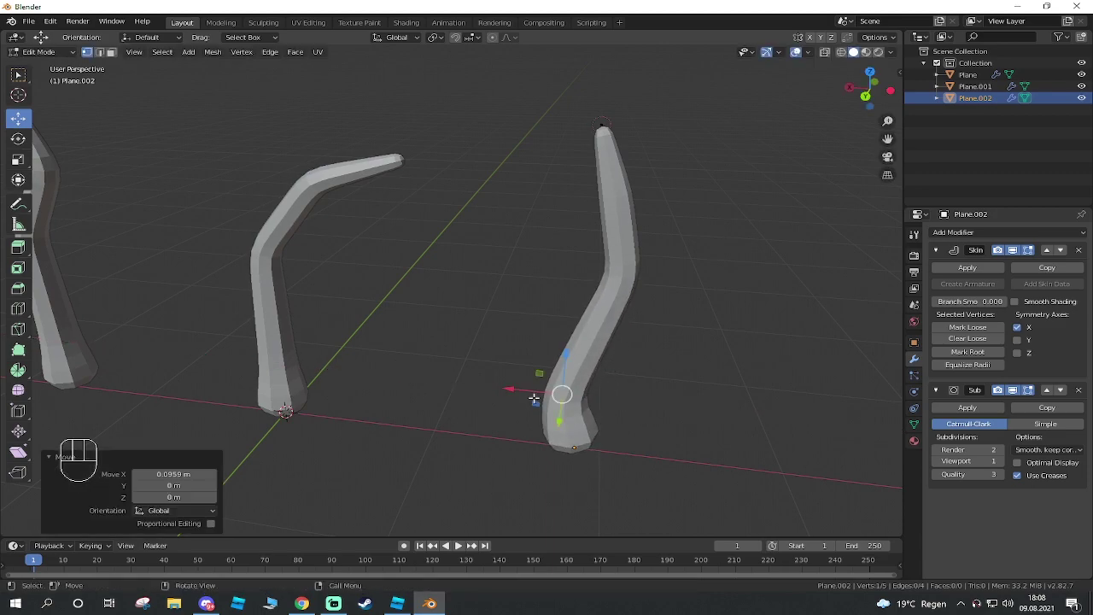
# Refine the third stem's curve by shifting its middle bend along X and lowering its upper bend about 0.08 m
pyautogui.click(619, 290)
pyautogui.click(624, 273)
pyautogui.moveTo(584, 271); pyautogui.dragTo(569, 276)
pyautogui.click(720, 366)
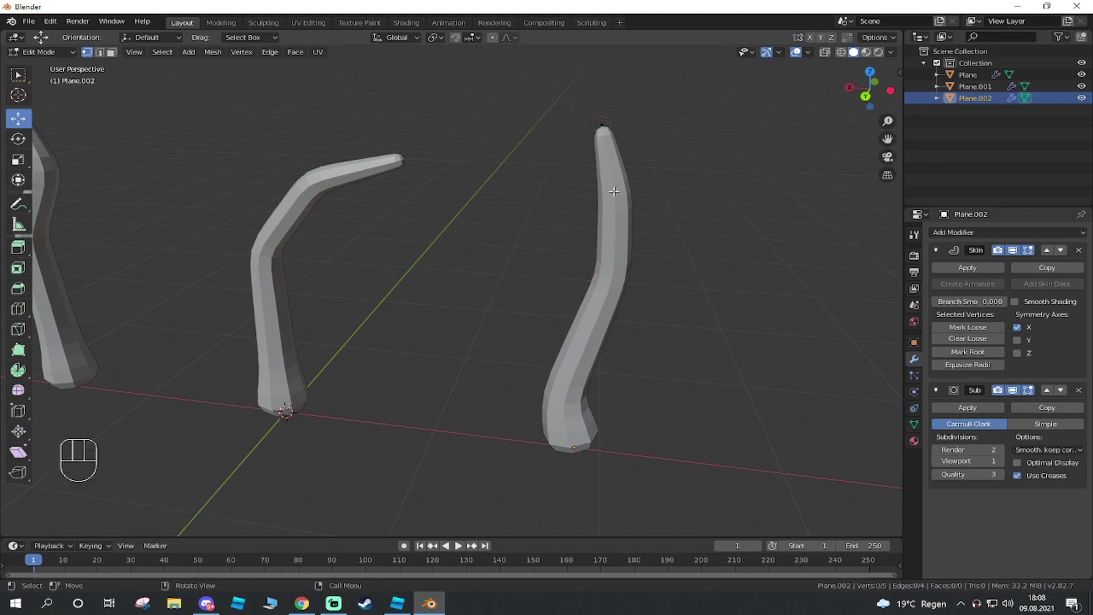
pyautogui.moveTo(621, 152); pyautogui.dragTo(621, 175)
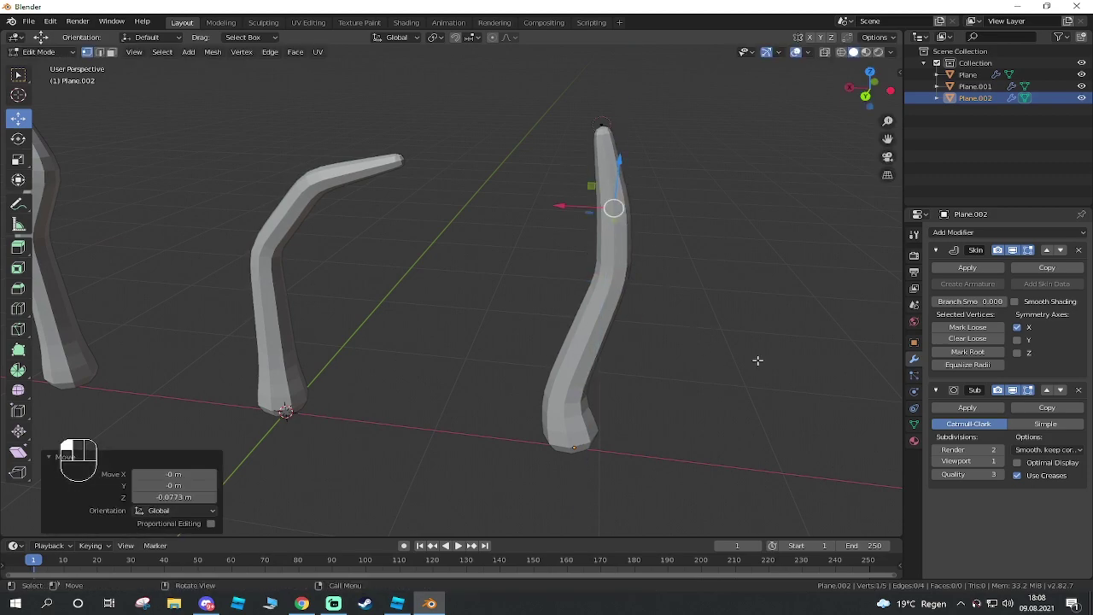
pyautogui.scroll(-3, 667, 339)
pyautogui.press('Tab')
# Examine the shapes of the three stems from several angles
pyautogui.click(410, 409)
pyautogui.press('Tab')
pyautogui.press('Tab')
pyautogui.moveTo(417, 395); pyautogui.dragTo(571, 392, button='middle')
pyautogui.scroll(3, 570, 392)
pyautogui.keyDown('shift'); pyautogui.moveTo(469, 431); pyautogui.dragTo(534, 329, button='middle'); pyautogui.keyUp('shift')
pyautogui.scroll(-2, 534, 339)
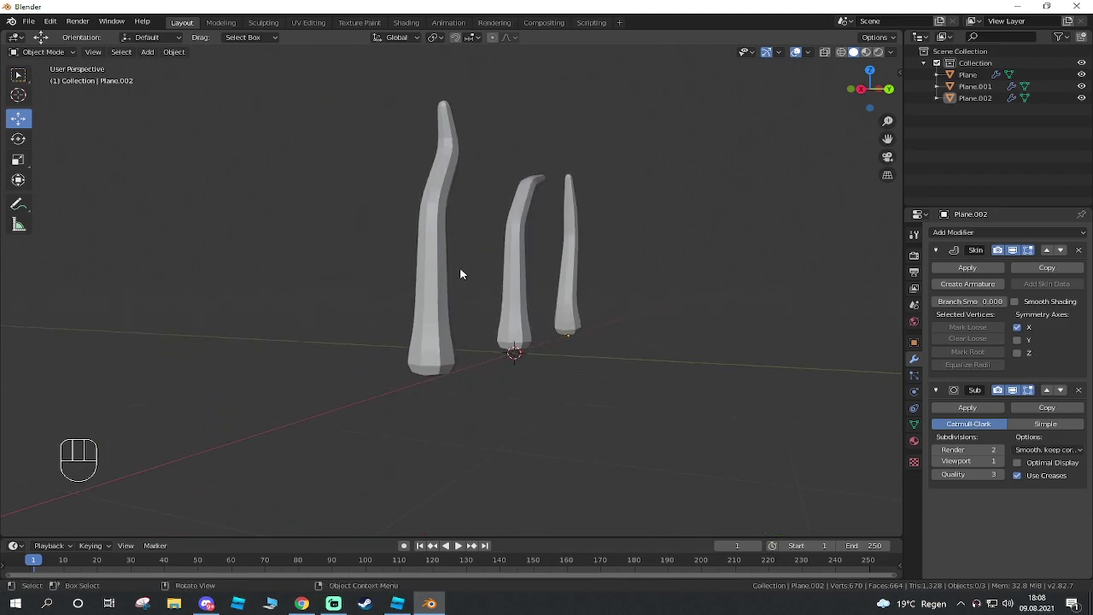
pyautogui.moveTo(460, 274); pyautogui.dragTo(505, 324, button='middle')
# Add a mesh plane at the base of the middle stem
pyautogui.hotkey('shift', 'a')
pyautogui.moveTo(502, 349)
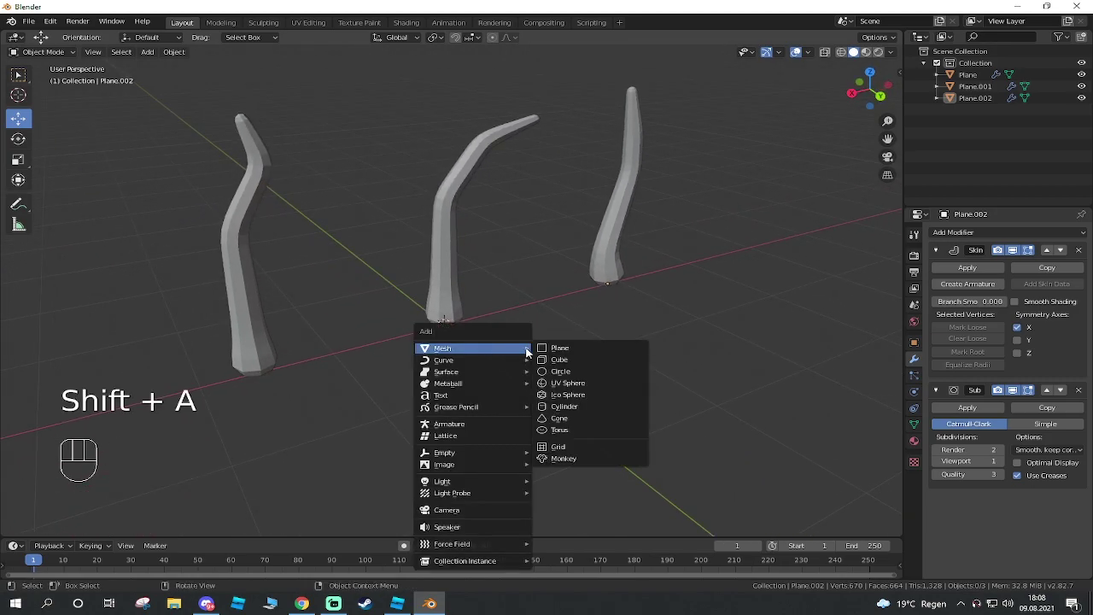
pyautogui.click(559, 348)
pyautogui.click(615, 388)
pyautogui.click(505, 349)
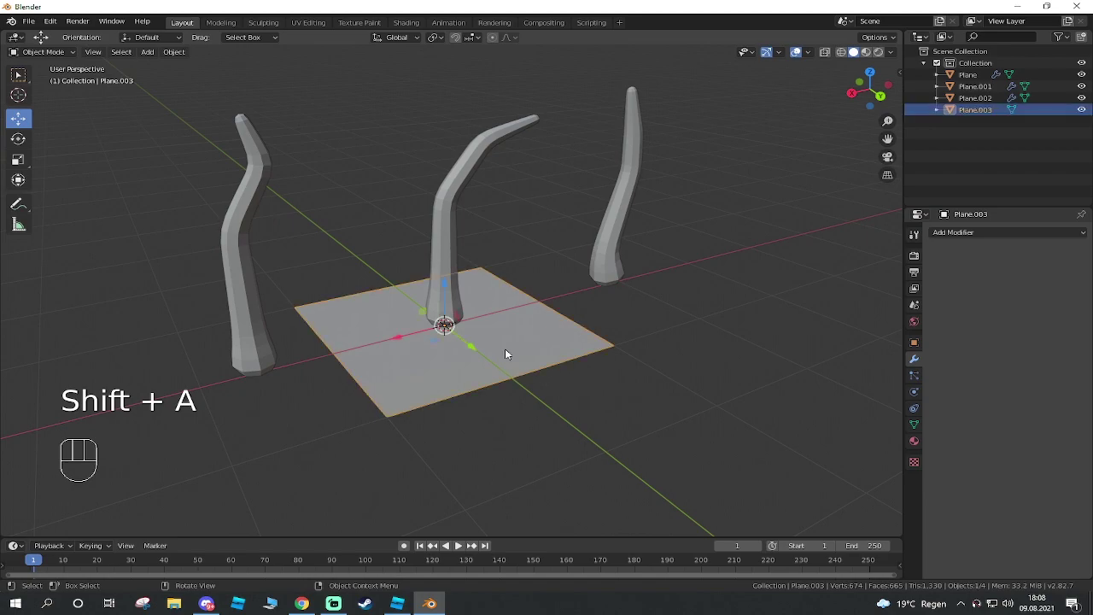
# Move the new plane along Y so it lies clear in front of the stems
pyautogui.press('Tab')
pyautogui.keyDown('shift'); pyautogui.click(402, 413); pyautogui.keyUp('shift')
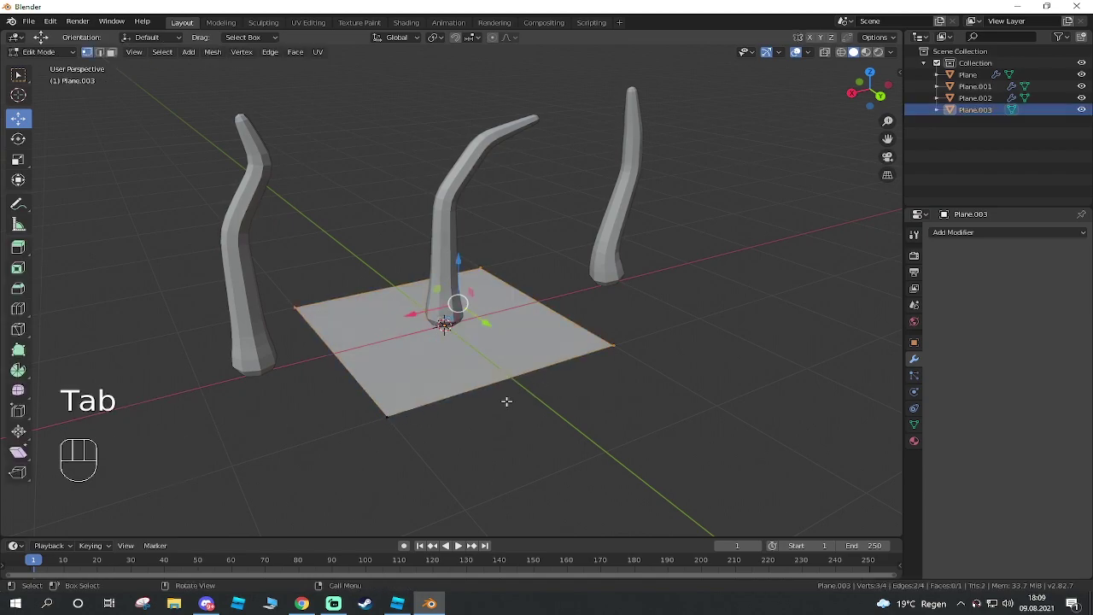
pyautogui.press('Tab')
pyautogui.click(565, 443)
pyautogui.click(547, 343)
pyautogui.moveTo(470, 348); pyautogui.dragTo(618, 460)
pyautogui.moveTo(618, 460); pyautogui.dragTo(682, 262, button='middle')
pyautogui.click(665, 302)
pyautogui.click(498, 273)
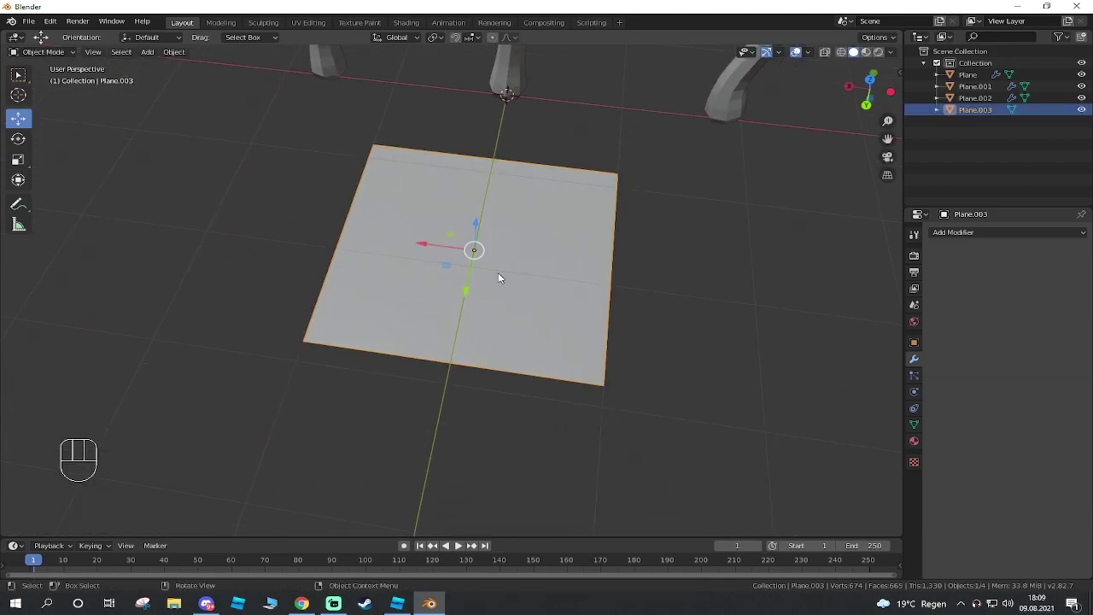
# Switch to the Modeling workspace to edit the plane's mesh
pyautogui.scroll(5, 523, 285)
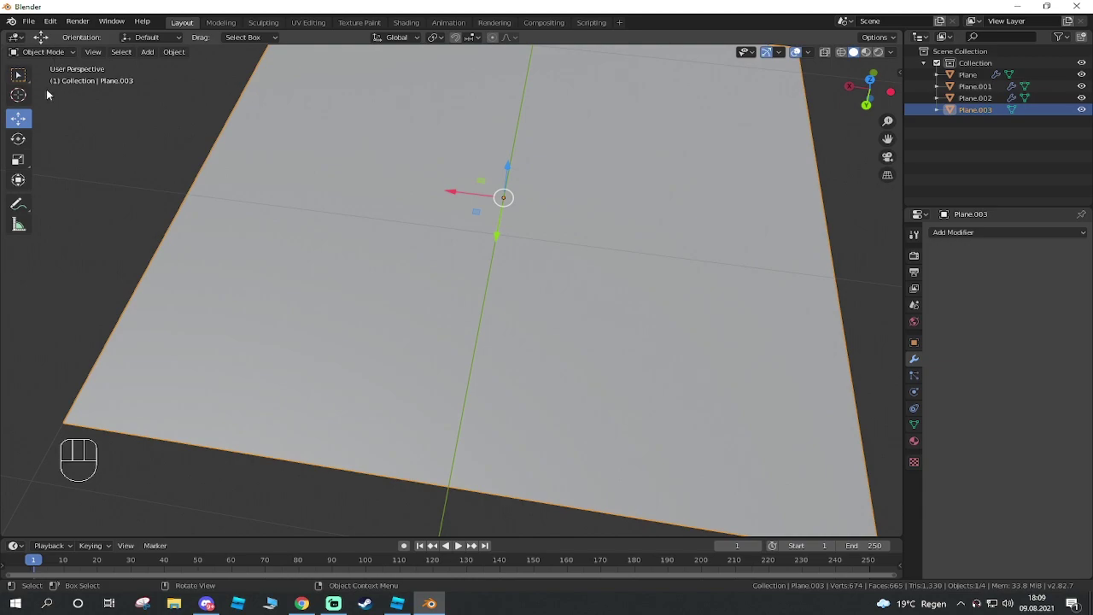
pyautogui.click(221, 23)
pyautogui.moveTo(456, 226); pyautogui.dragTo(359, 274, button='middle')
pyautogui.scroll(5, 499, 473)
pyautogui.keyDown('shift'); pyautogui.moveTo(499, 472); pyautogui.dragTo(516, 345, button='middle'); pyautogui.keyUp('shift')
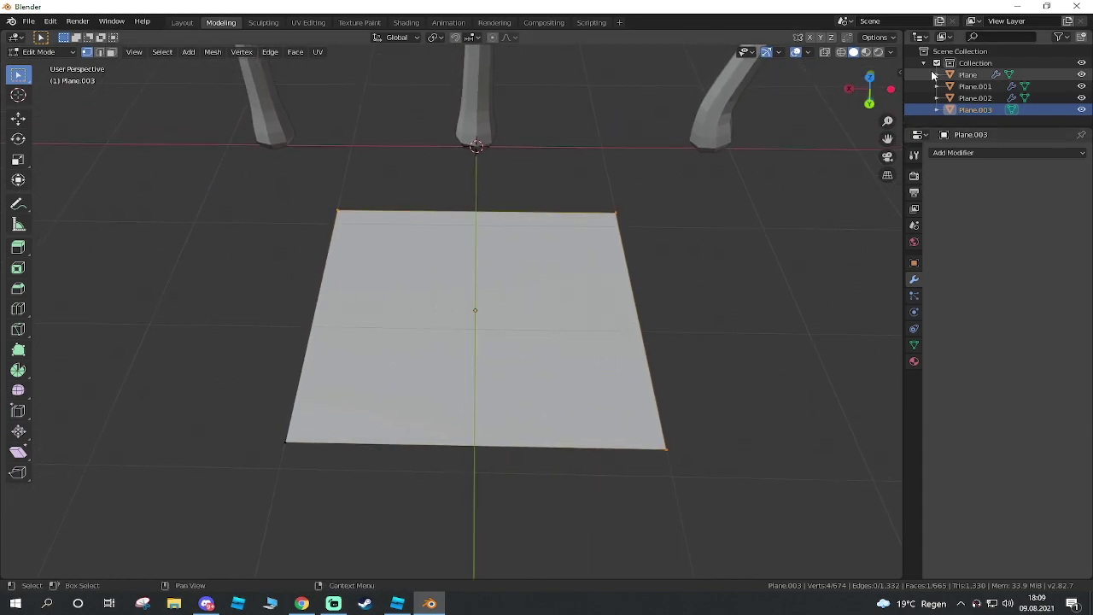
# Check the Screencast Keys settings of the 3D viewport
pyautogui.click(899, 73)
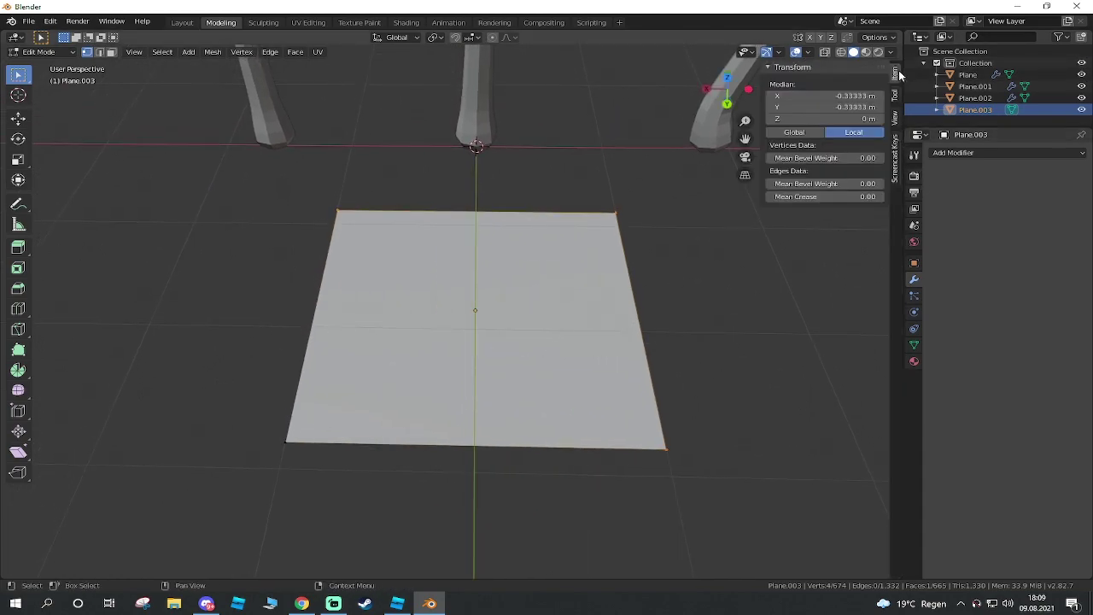
pyautogui.click(895, 157)
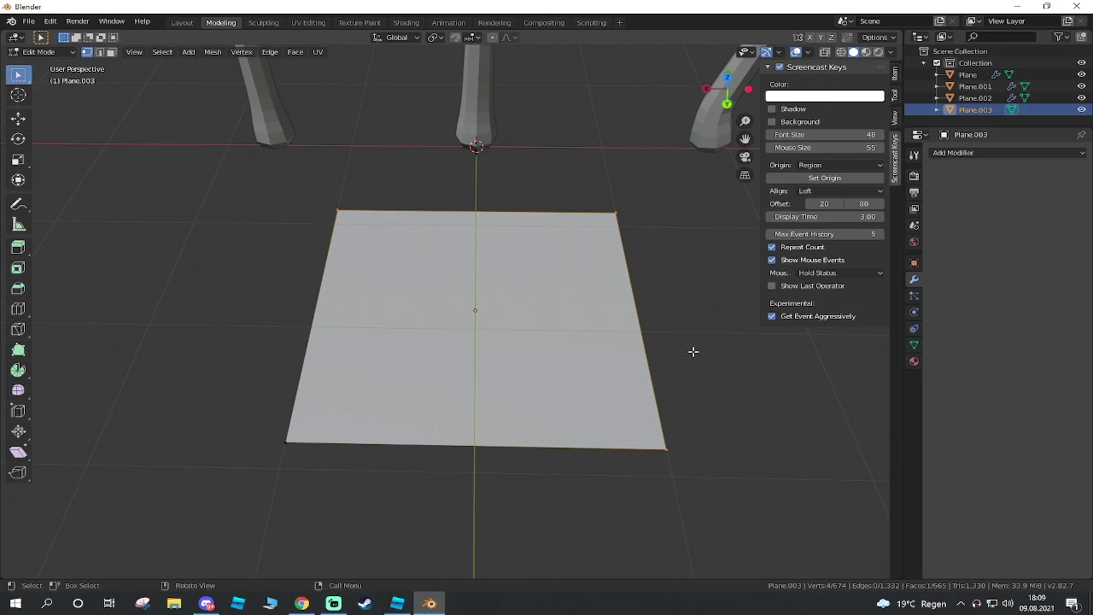
pyautogui.press('n')
# Cut a closed leaf-shaped outline with a pointed tip into the plane using the Knife tool
pyautogui.moveTo(741, 214); pyautogui.dragTo(94, 365, button='middle')
pyautogui.click(18, 330)
pyautogui.scroll(5, 551, 325)
pyautogui.scroll(-3, 556, 333)
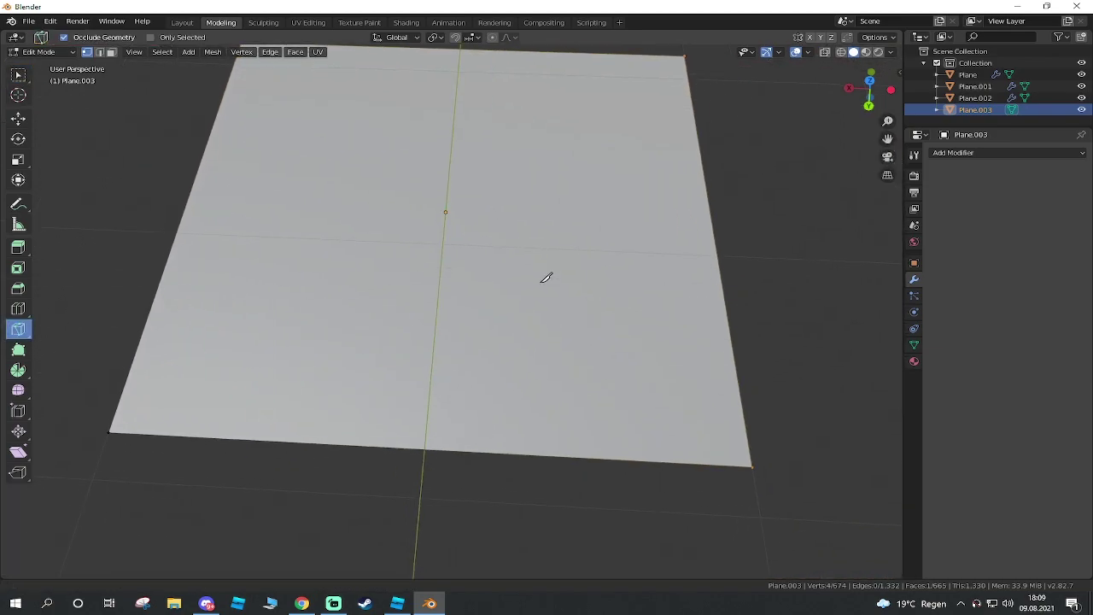
pyautogui.moveTo(545, 277); pyautogui.dragTo(581, 356, button='middle')
pyautogui.click(501, 236)
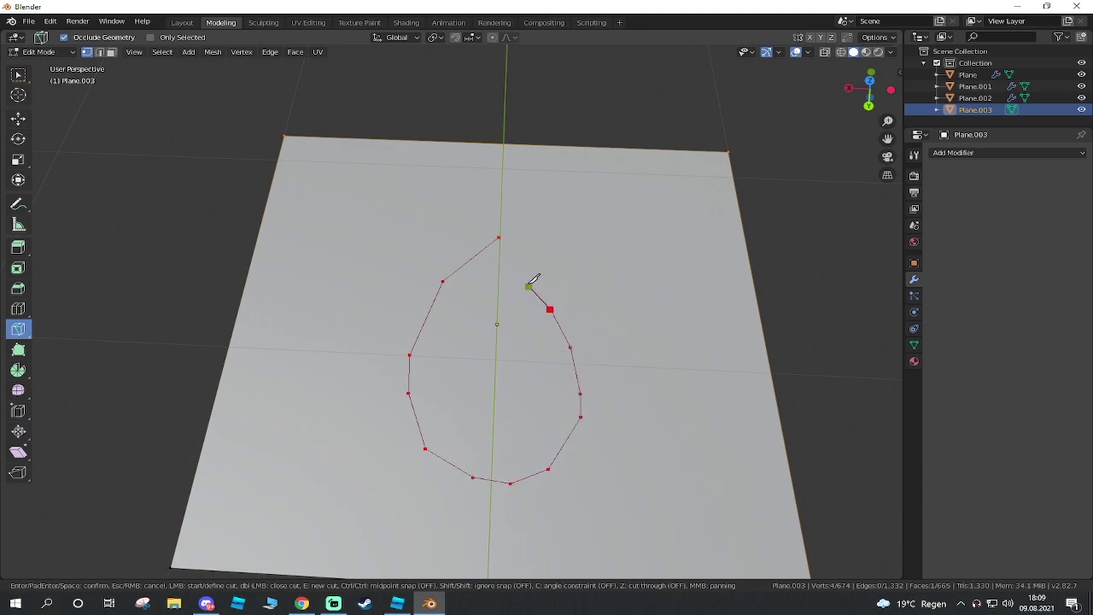
pyautogui.click(504, 237)
pyautogui.press('Return')
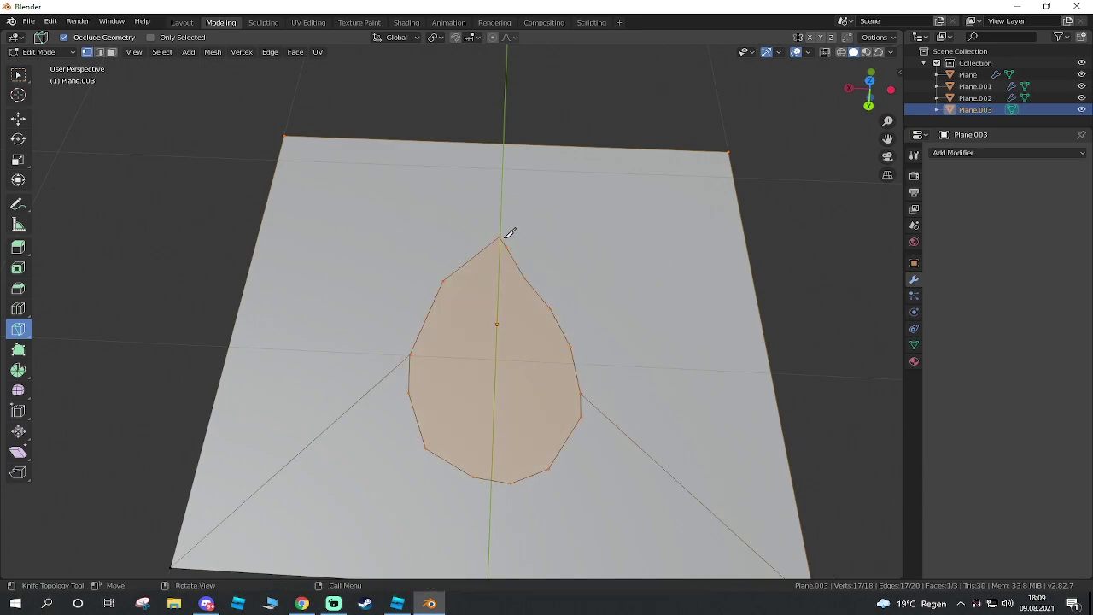
# Delete the two faces surrounding the leaf outline so only the leaf face is left
pyautogui.click(18, 118)
pyautogui.click(328, 253)
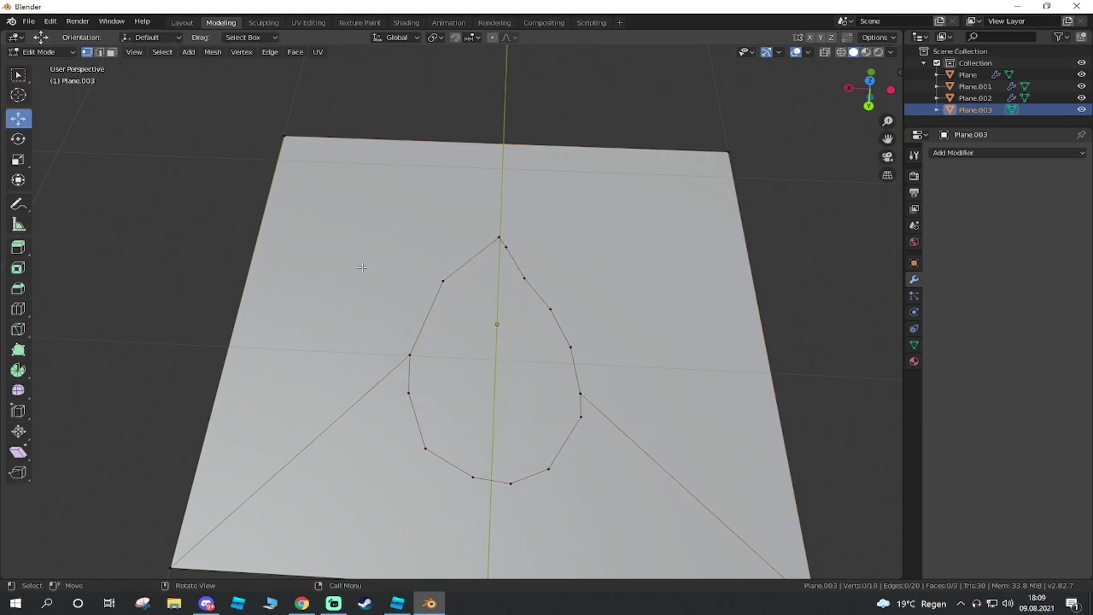
pyautogui.press('Tab')
pyautogui.press('Tab')
pyautogui.click(313, 298)
pyautogui.keyDown('shift'); pyautogui.click(576, 499); pyautogui.keyUp('shift')
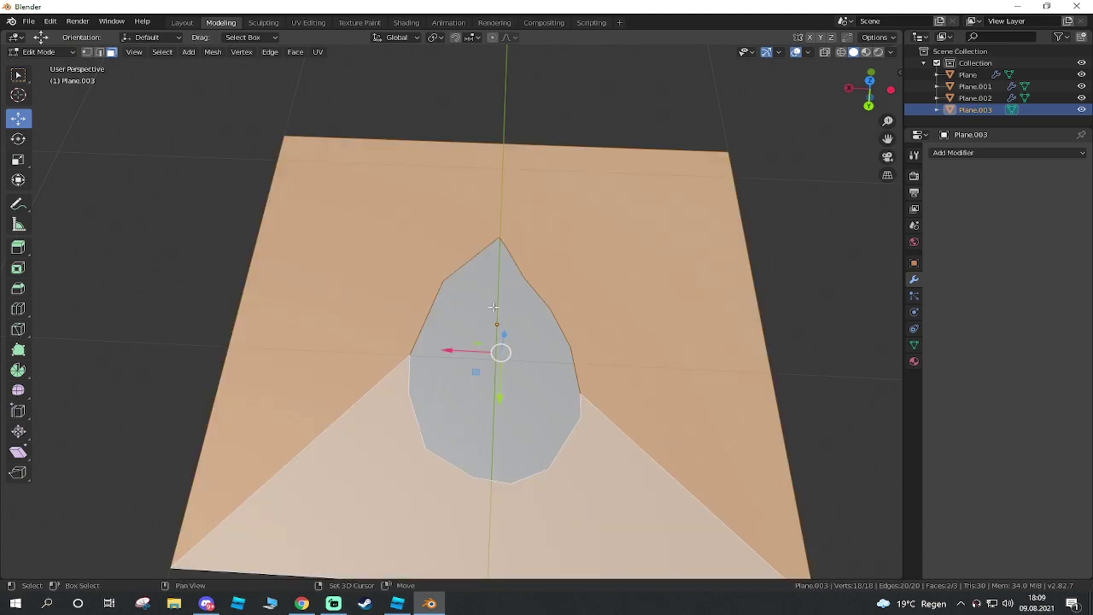
pyautogui.press('x')
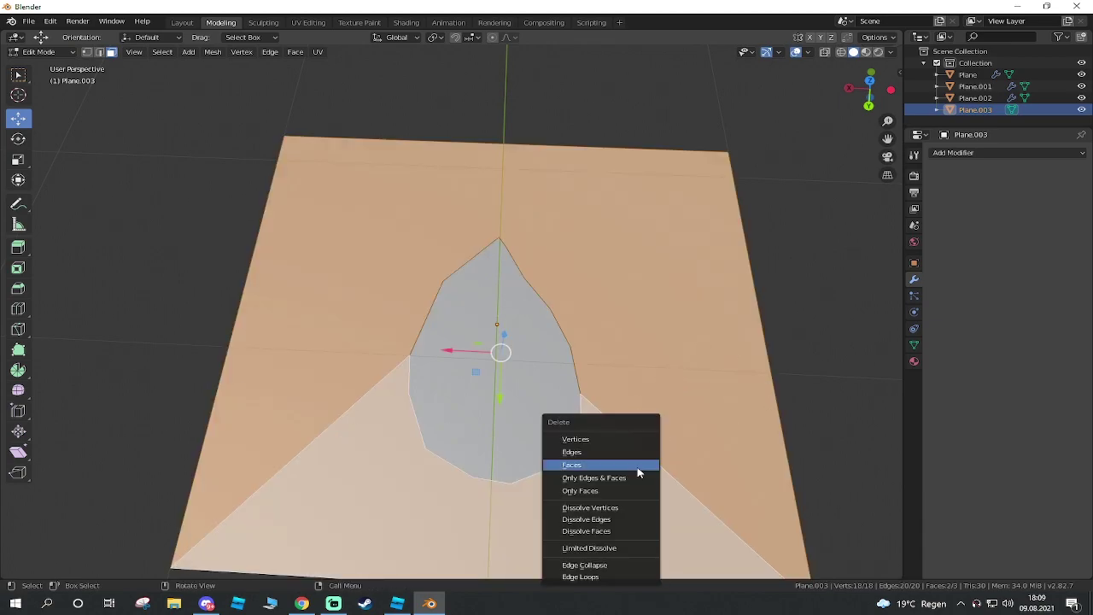
pyautogui.click(590, 466)
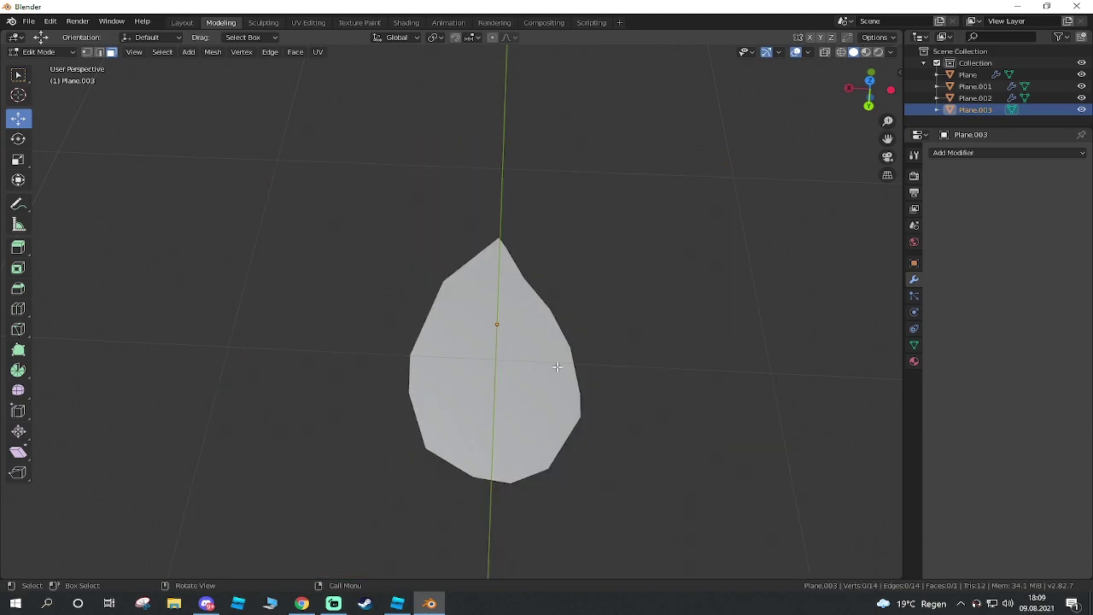
# Return to object mode in the Layout workspace and rotate the leaf to stand on its edge
pyautogui.press('Tab')
pyautogui.click(182, 22)
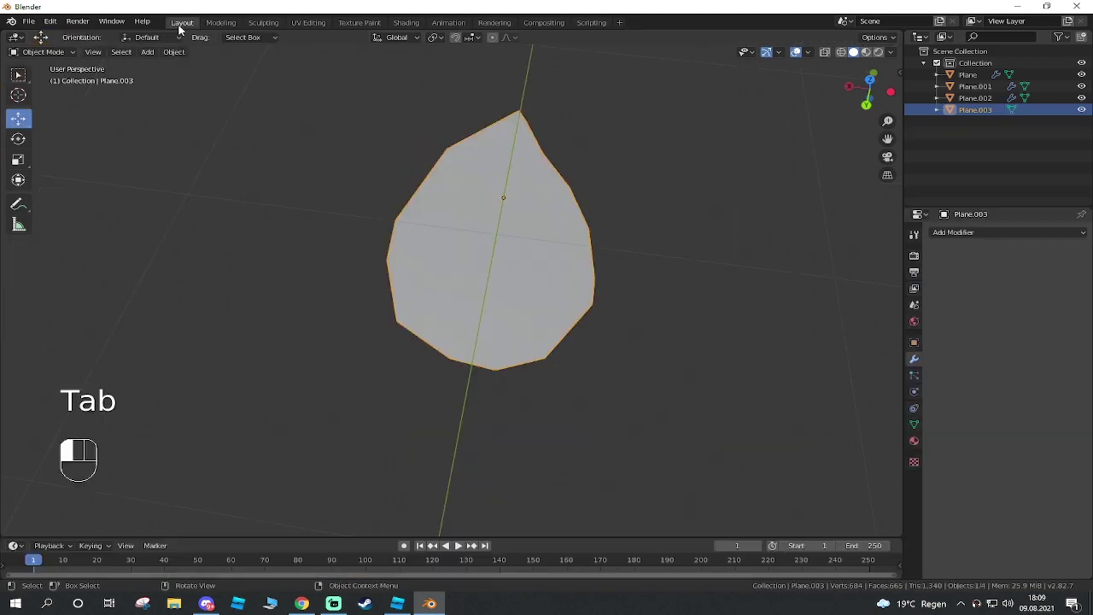
pyautogui.moveTo(379, 285); pyautogui.dragTo(581, 384, button='middle')
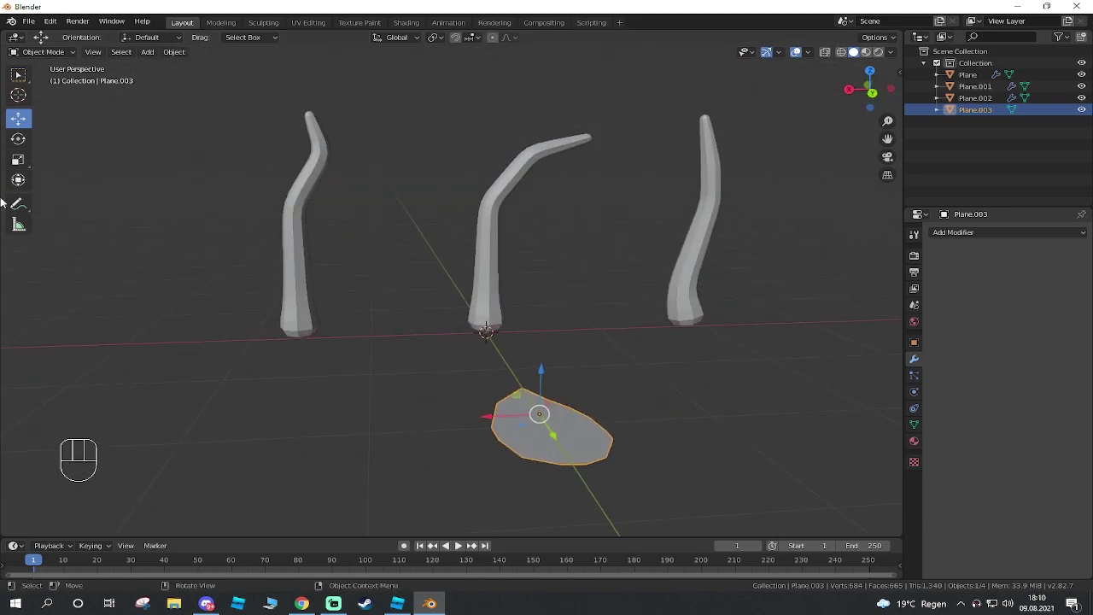
pyautogui.click(18, 138)
pyautogui.moveTo(577, 387); pyautogui.dragTo(509, 381)
# Extrude the leaf face about 0.025 m and scale the extruded face down slightly
pyautogui.moveTo(625, 412); pyautogui.dragTo(569, 390, button='middle')
pyautogui.press('Tab')
pyautogui.click(382, 338)
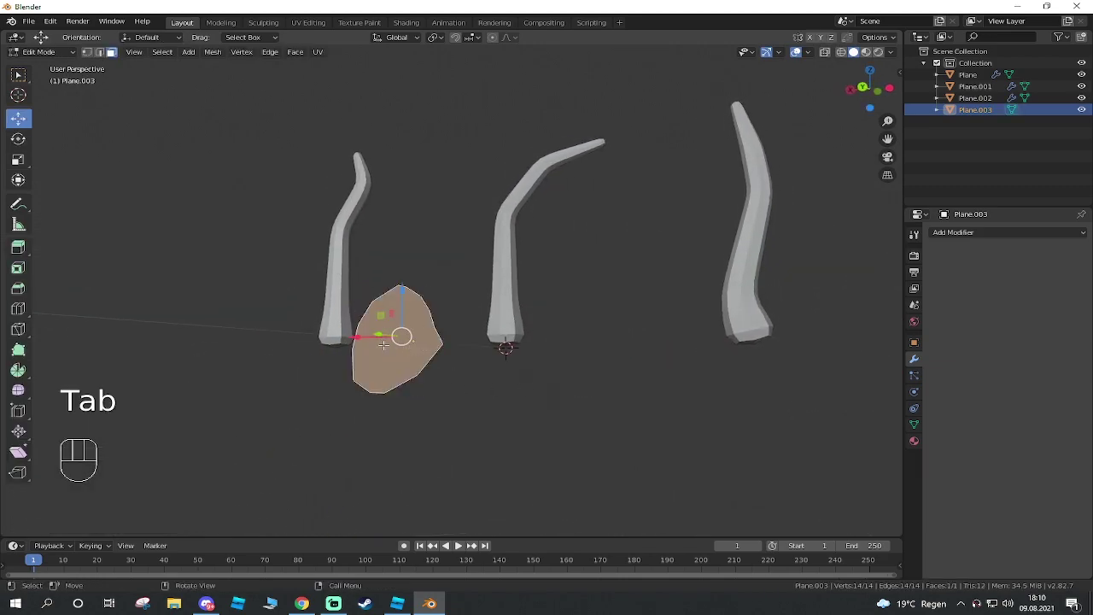
pyautogui.press('e')
pyautogui.click(432, 358)
pyautogui.moveTo(513, 373); pyautogui.dragTo(524, 398, button='middle')
pyautogui.press('s')
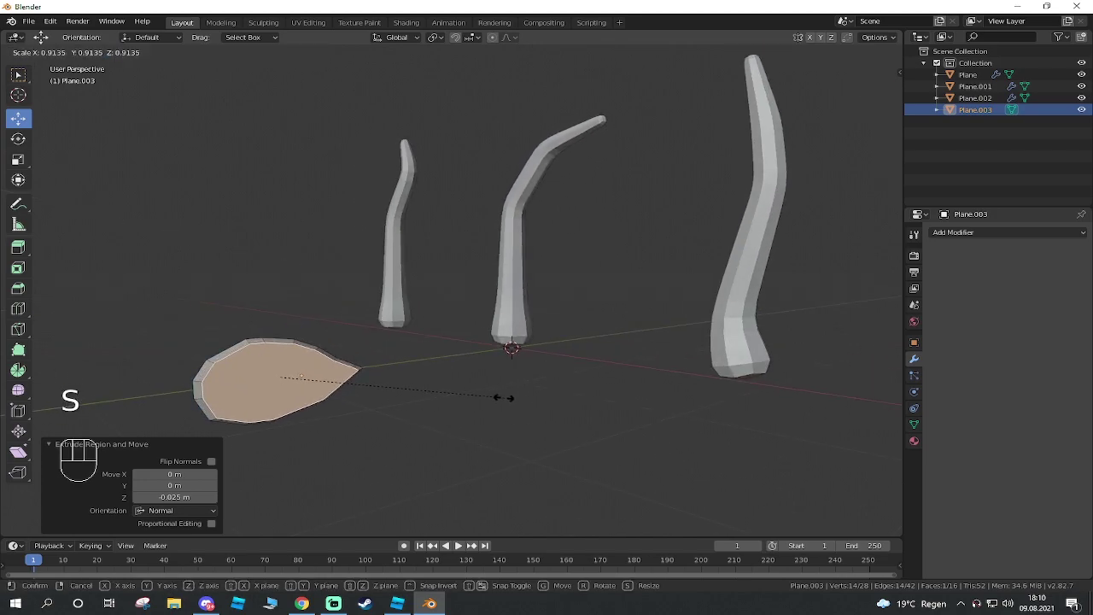
pyautogui.click(491, 436)
# Extrude the leaf's face again by about 0.03 m and shrink it slightly to round off the rim
pyautogui.moveTo(491, 436); pyautogui.dragTo(596, 451, button='middle')
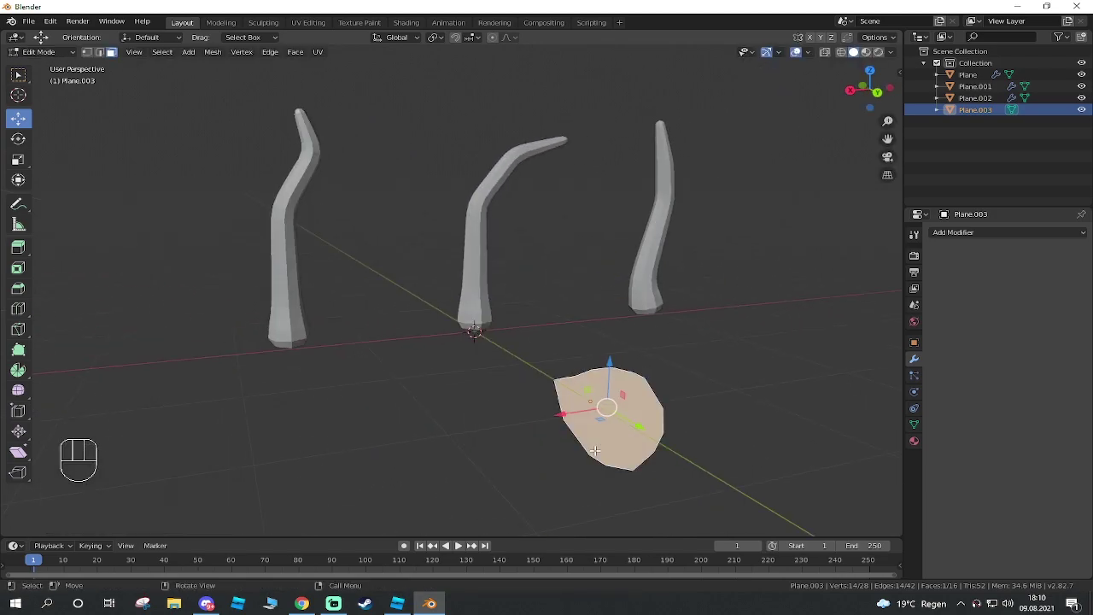
pyautogui.press('e')
pyautogui.click(624, 453)
pyautogui.press('s')
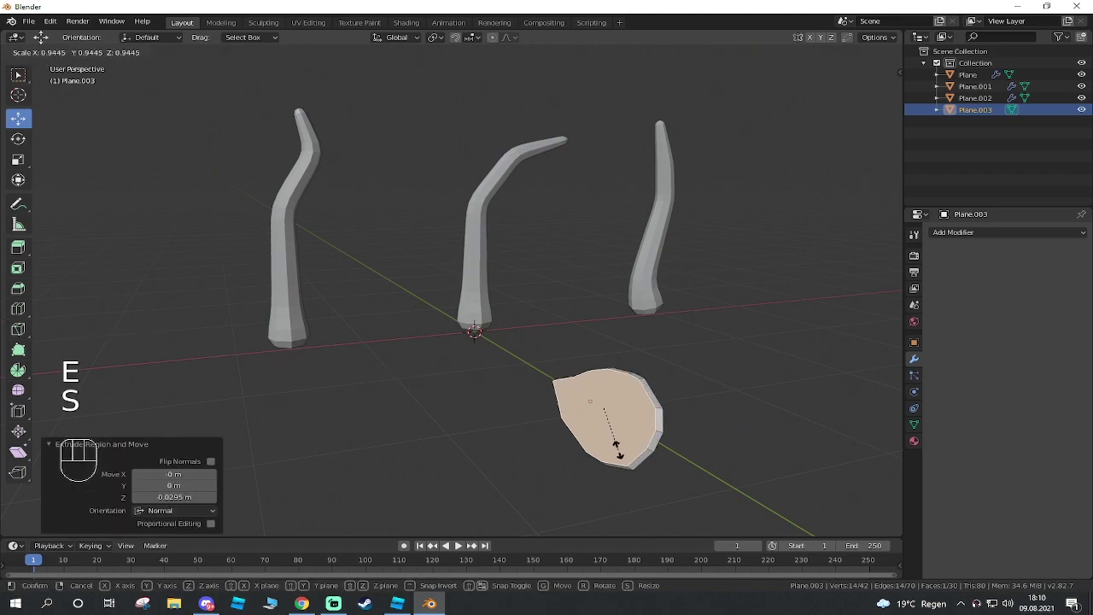
pyautogui.click(615, 450)
pyautogui.moveTo(705, 441); pyautogui.dragTo(618, 442, button='middle')
pyautogui.press('Tab')
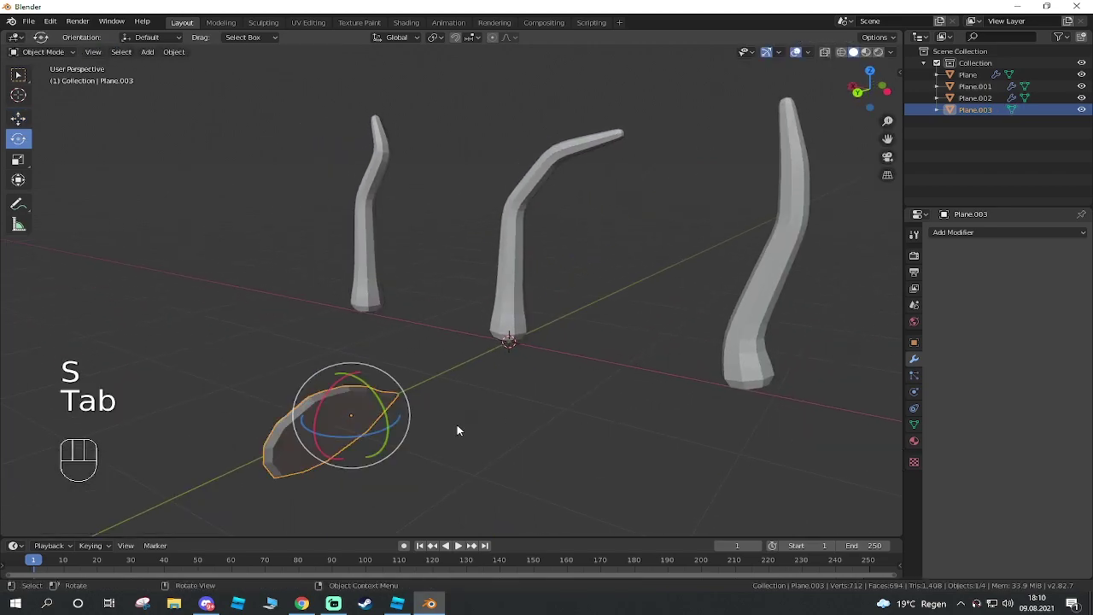
# Shade the leaf smooth and enable Auto Smooth in its normals settings
pyautogui.rightClick(341, 410)
pyautogui.click(334, 383)
pyautogui.moveTo(523, 475)
pyautogui.mouseDown(button='middle')
pyautogui.moveTo(561, 432)
pyautogui.moveTo(721, 397)
pyautogui.mouseUp(button='middle')
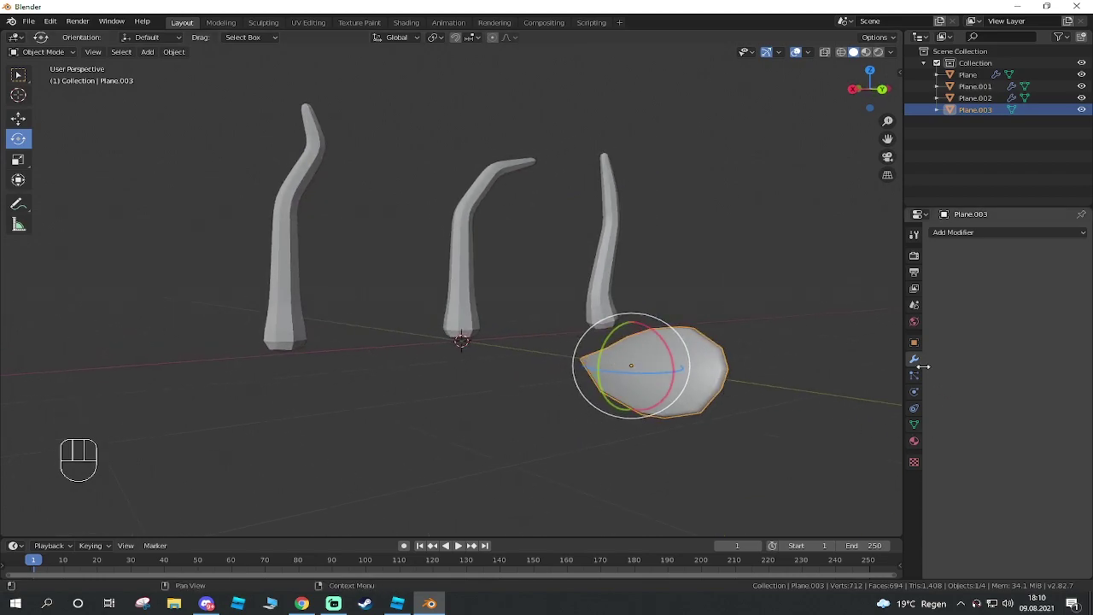
pyautogui.click(915, 425)
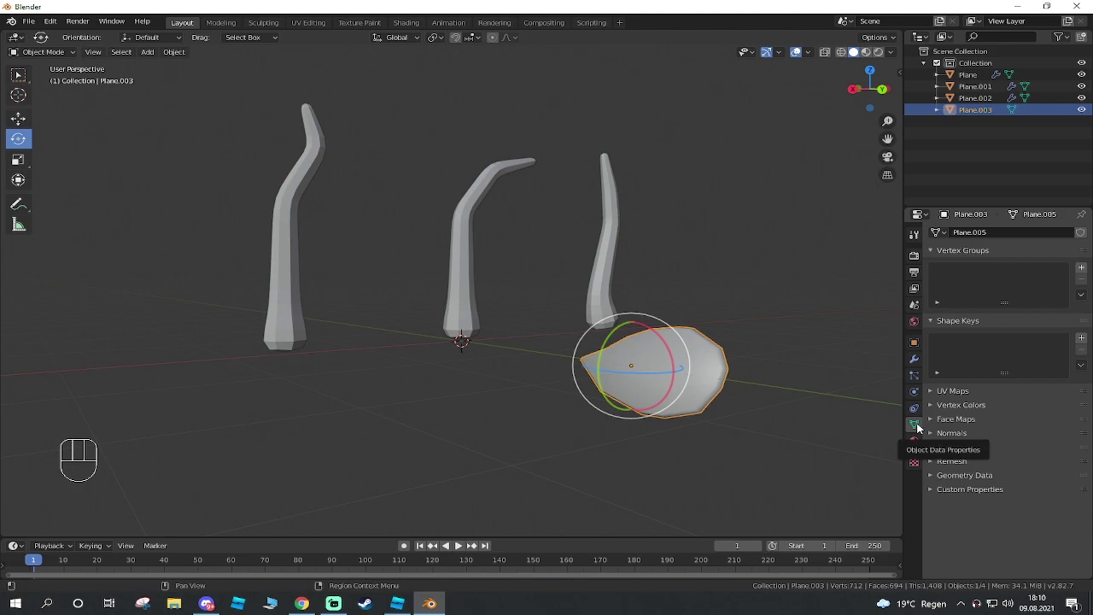
pyautogui.click(936, 433)
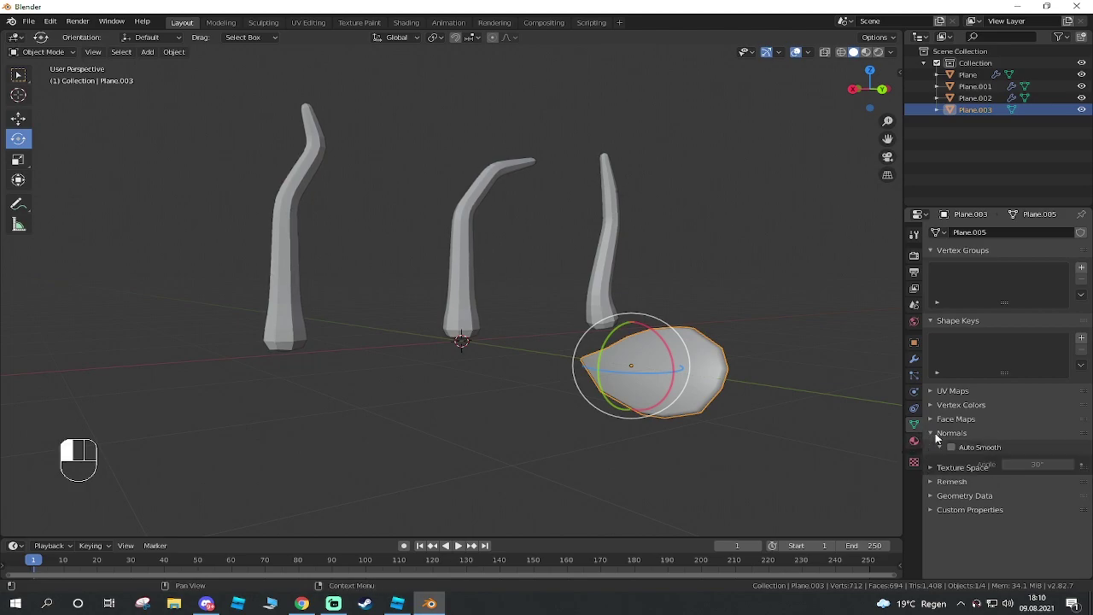
pyautogui.click(954, 448)
pyautogui.moveTo(880, 422); pyautogui.dragTo(656, 398, button='middle')
pyautogui.press('Tab')
pyautogui.moveTo(208, 394); pyautogui.dragTo(334, 396)
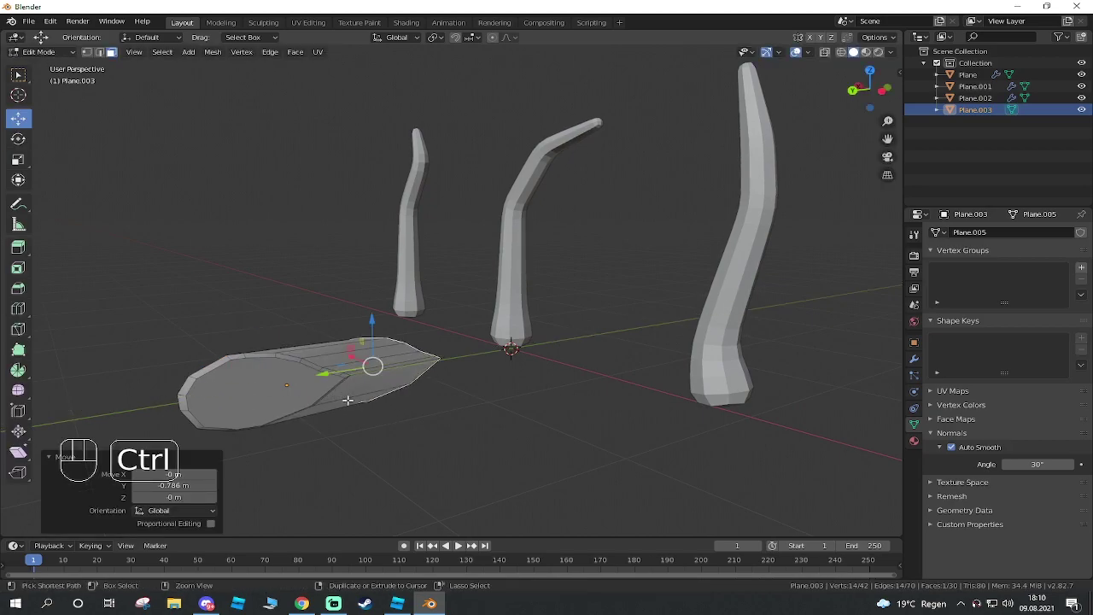
pyautogui.hotkey('ctrl', 'z')
pyautogui.press('Tab')
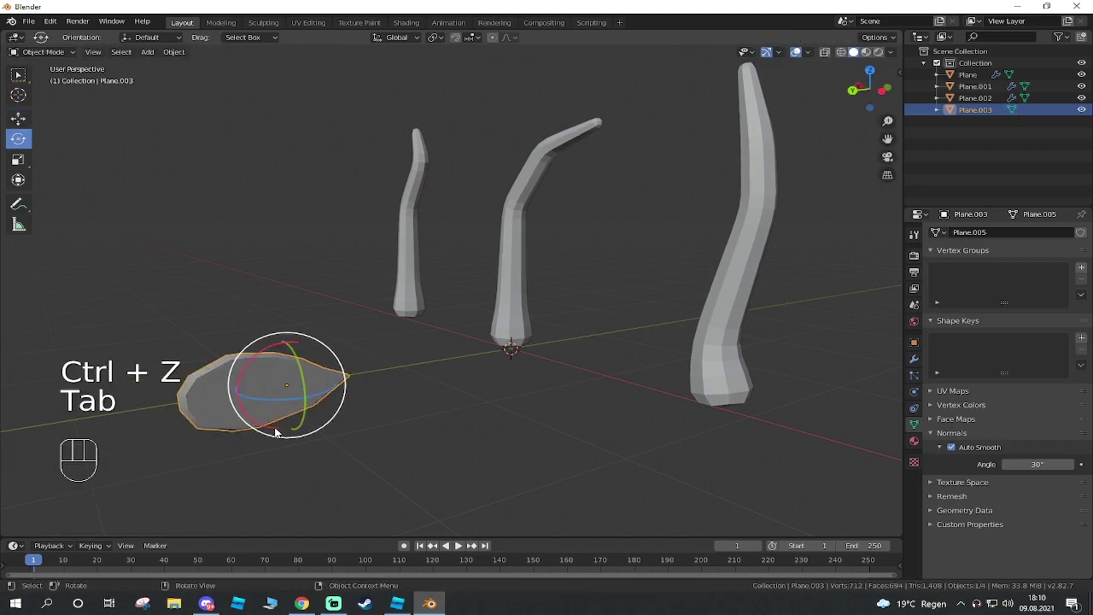
# Reposition the leaf in front of the middle stem using the Move tool
pyautogui.click(18, 118)
pyautogui.moveTo(257, 392); pyautogui.dragTo(421, 383)
pyautogui.moveTo(465, 322); pyautogui.dragTo(469, 244)
pyautogui.moveTo(603, 305); pyautogui.dragTo(611, 328, button='middle')
pyautogui.moveTo(455, 301); pyautogui.dragTo(368, 425)
pyautogui.moveTo(441, 299); pyautogui.dragTo(310, 389)
pyautogui.moveTo(309, 388); pyautogui.dragTo(686, 396, button='middle')
pyautogui.moveTo(816, 350); pyautogui.dragTo(408, 357, button='middle')
# Apply the Skin and Subdivision modifiers on all three stems
pyautogui.click(402, 308)
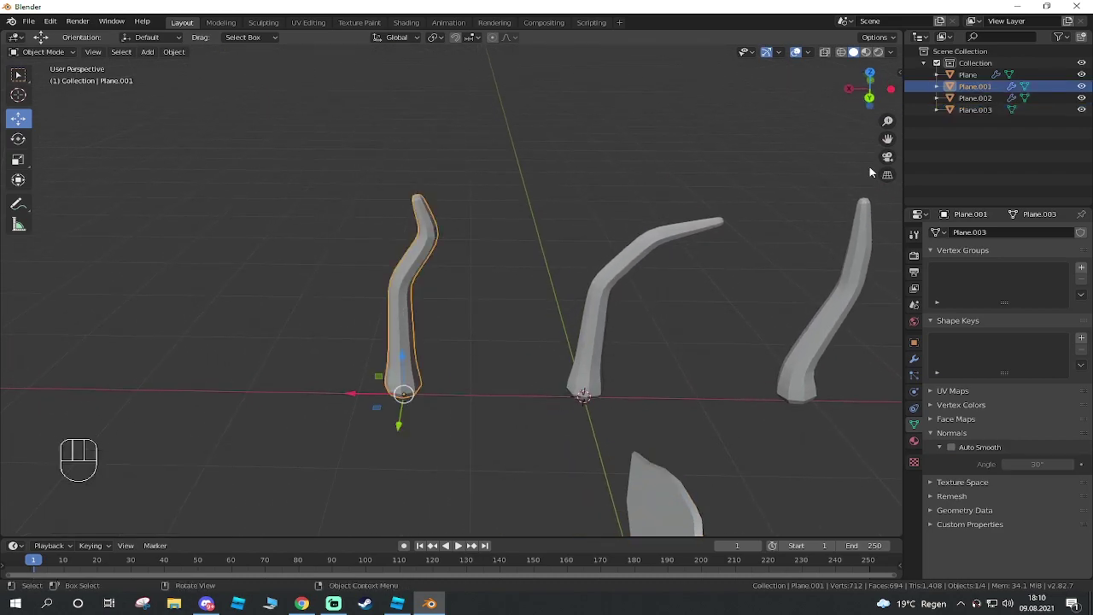
pyautogui.click(916, 360)
pyautogui.click(981, 269)
pyautogui.click(586, 300)
pyautogui.click(973, 269)
pyautogui.click(973, 268)
pyautogui.click(867, 273)
pyautogui.click(954, 267)
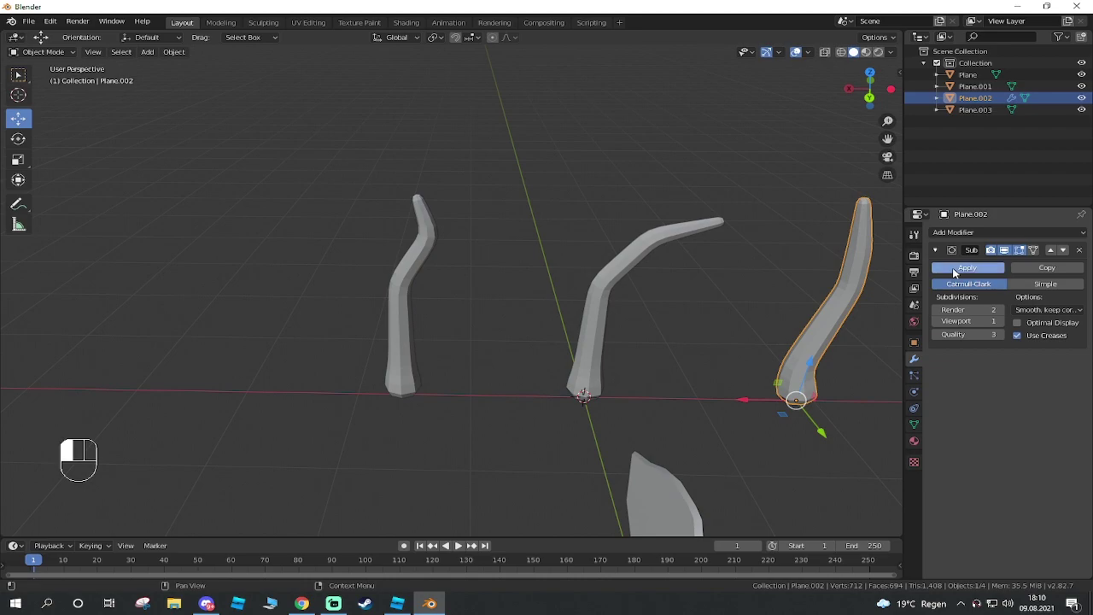
pyautogui.click(955, 267)
# Shade each of the three stems smooth and clear the selection
pyautogui.click(825, 325)
pyautogui.click(813, 323)
pyautogui.rightClick(814, 323)
pyautogui.click(813, 325)
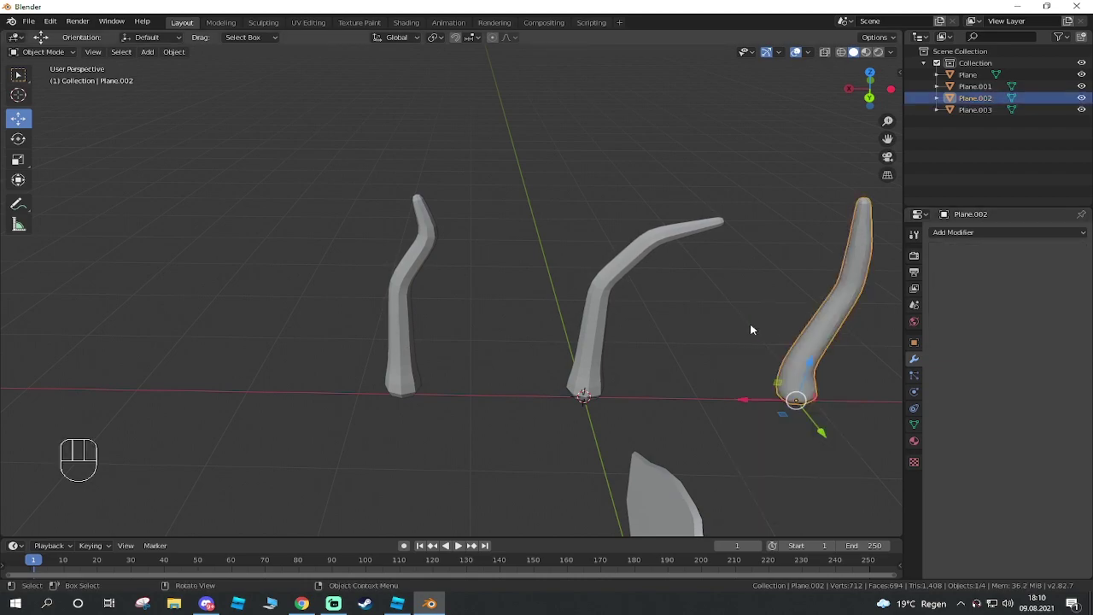
pyautogui.click(608, 284)
pyautogui.rightClick(598, 286)
pyautogui.click(596, 285)
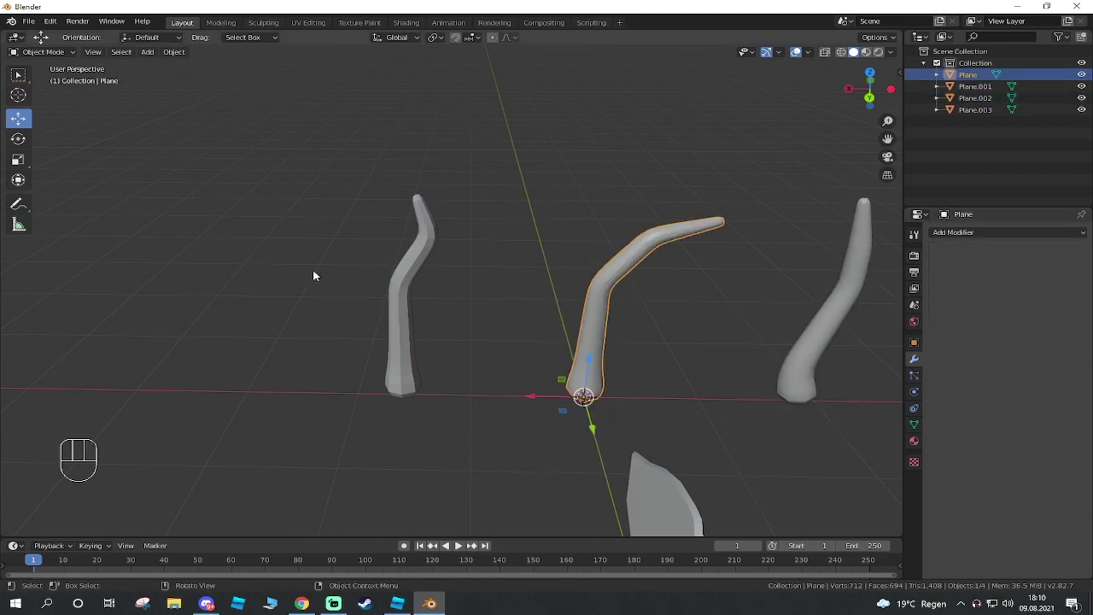
pyautogui.click(410, 268)
pyautogui.rightClick(414, 268)
pyautogui.click(399, 272)
pyautogui.click(477, 306)
# Add an ico sphere with 2 subdivisions and a 1 m radius at the scene origin
pyautogui.moveTo(477, 306); pyautogui.dragTo(535, 367, button='middle')
pyautogui.hotkey('shift', 'a')
pyautogui.moveTo(538, 365)
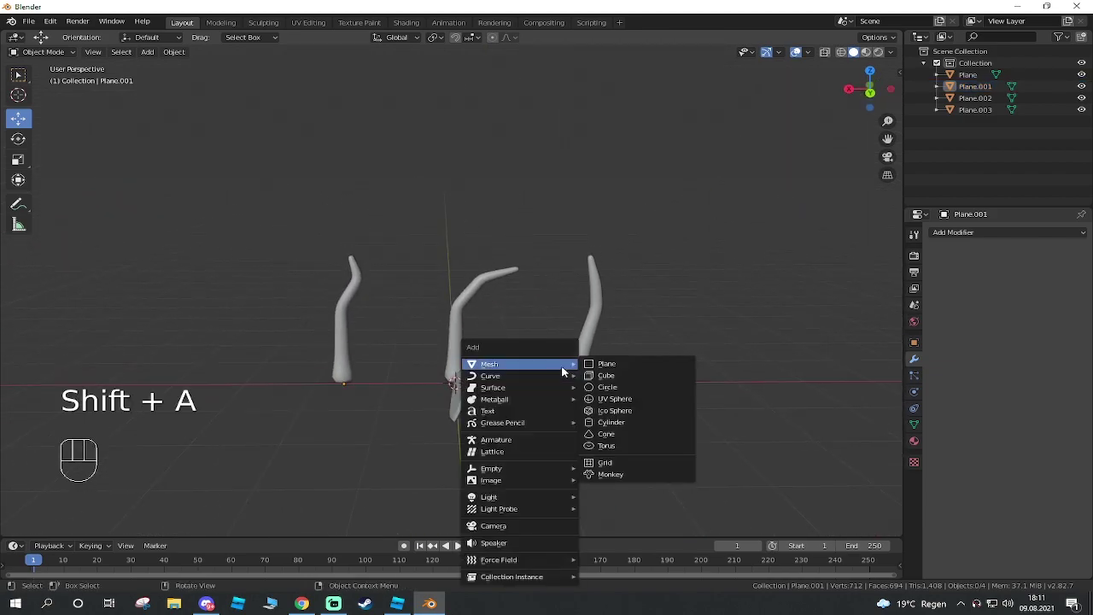
pyautogui.click(631, 417)
pyautogui.moveTo(672, 318); pyautogui.dragTo(547, 376, button='middle')
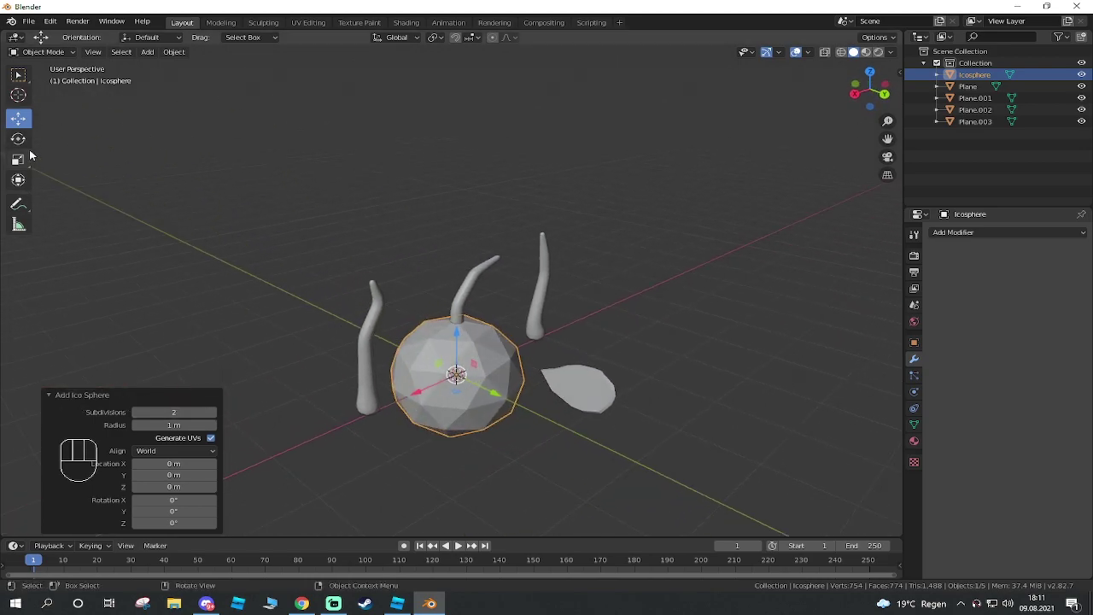
# Bevel all edges of the ico sphere with 2 segments and a width of about 0.07 m
pyautogui.press('Tab')
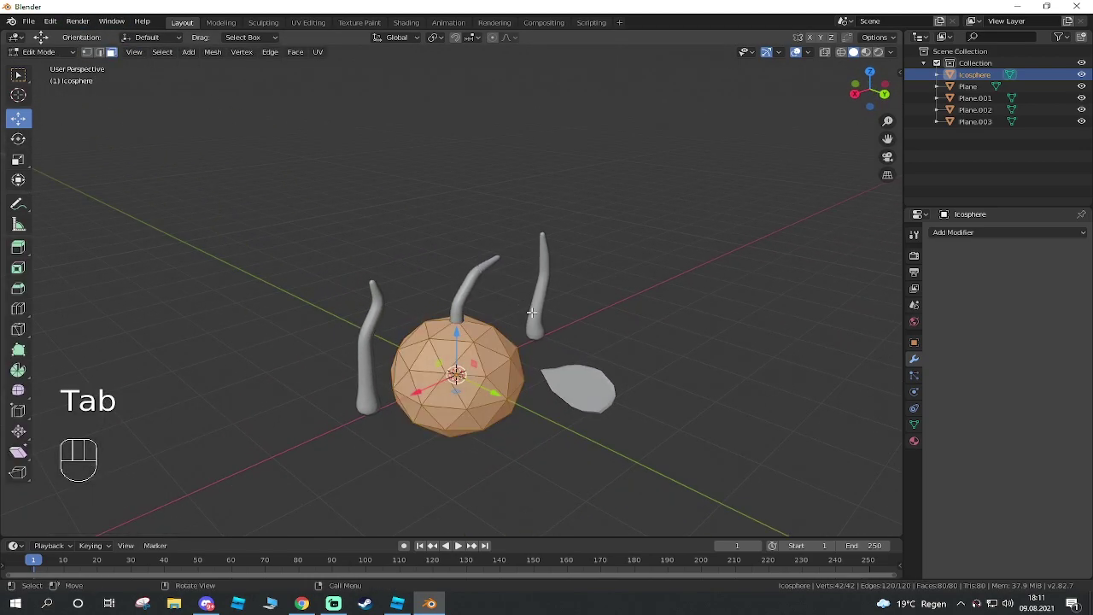
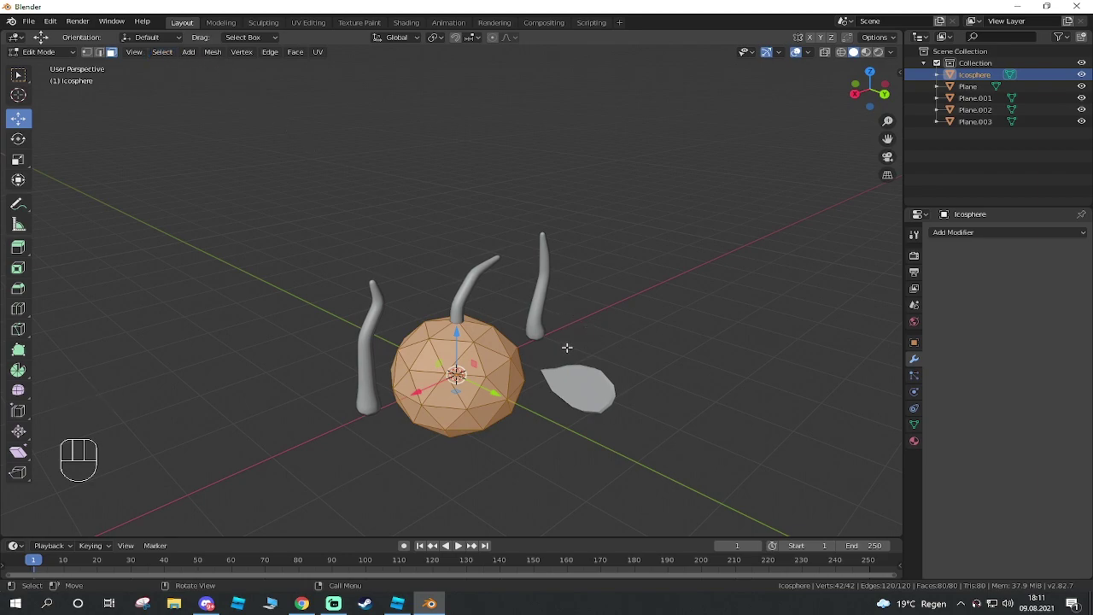
pyautogui.hotkey('ctrl', 'b')
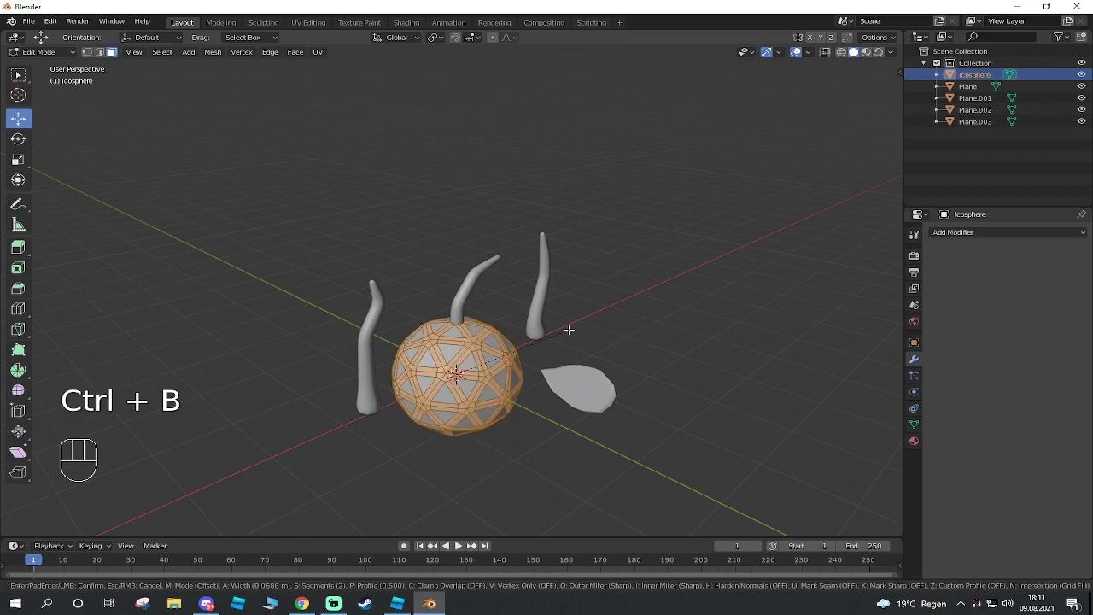
pyautogui.click(569, 330)
pyautogui.moveTo(730, 400); pyautogui.dragTo(532, 411, button='middle')
pyautogui.press('Tab')
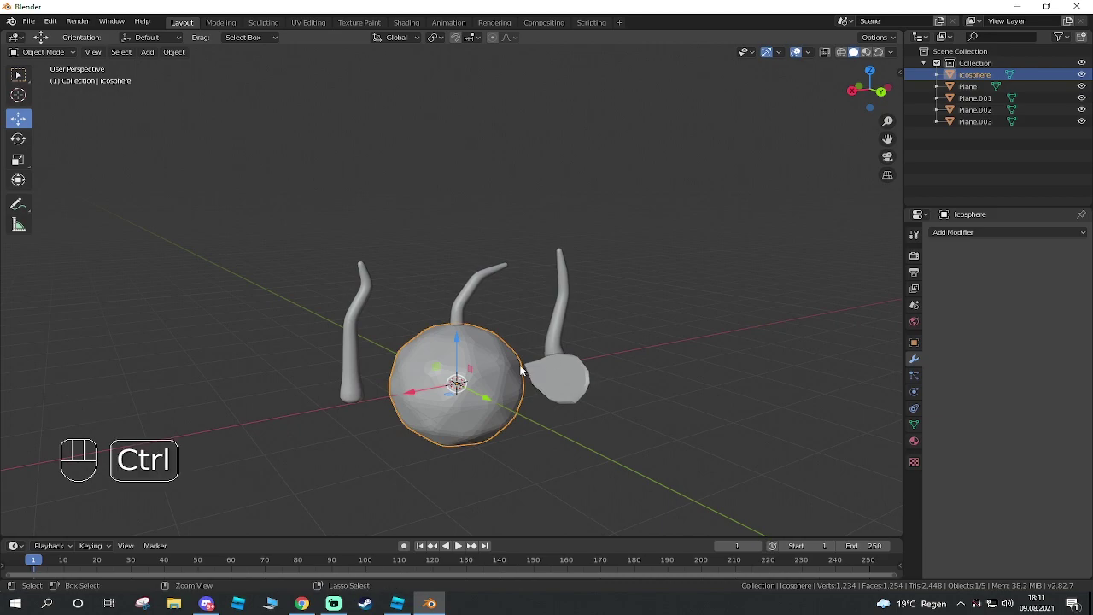
pyautogui.keyDown('ctrl'); pyautogui.moveTo(443, 383); pyautogui.dragTo(589, 264, button='middle'); pyautogui.keyUp('ctrl')
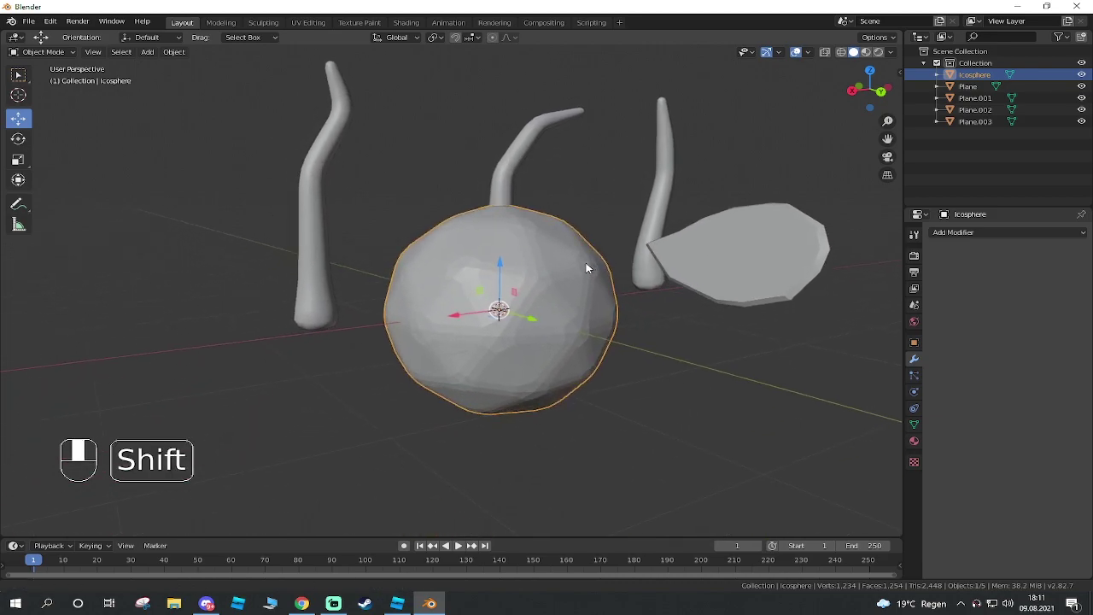
# Select the whole ico sphere mesh and randomize its vertices by 0.21 m to form a spiky foliage ball
pyautogui.press('Tab')
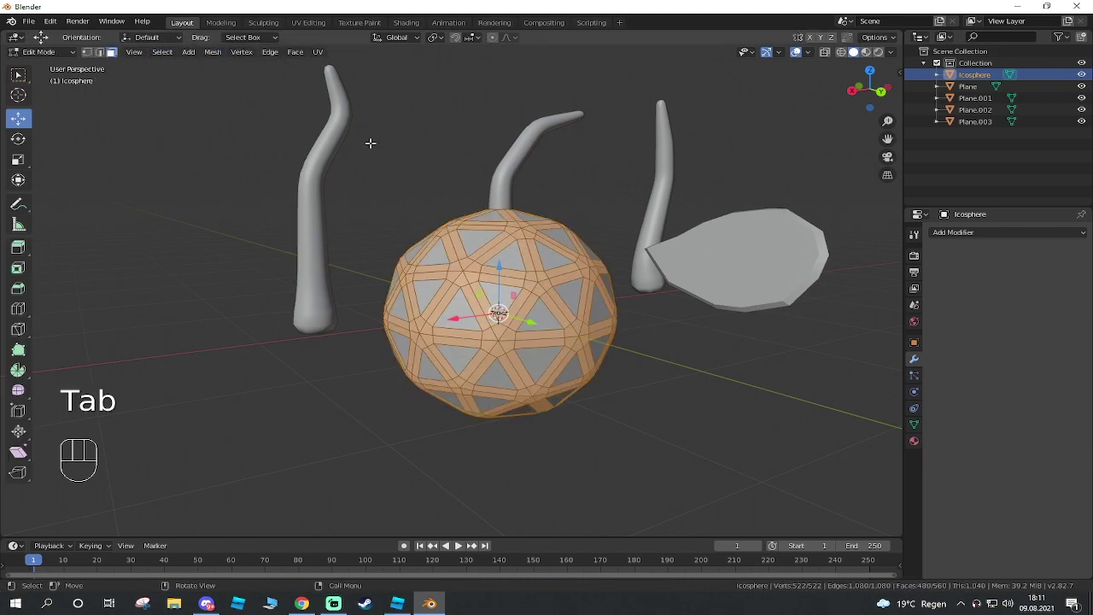
pyautogui.press('a')
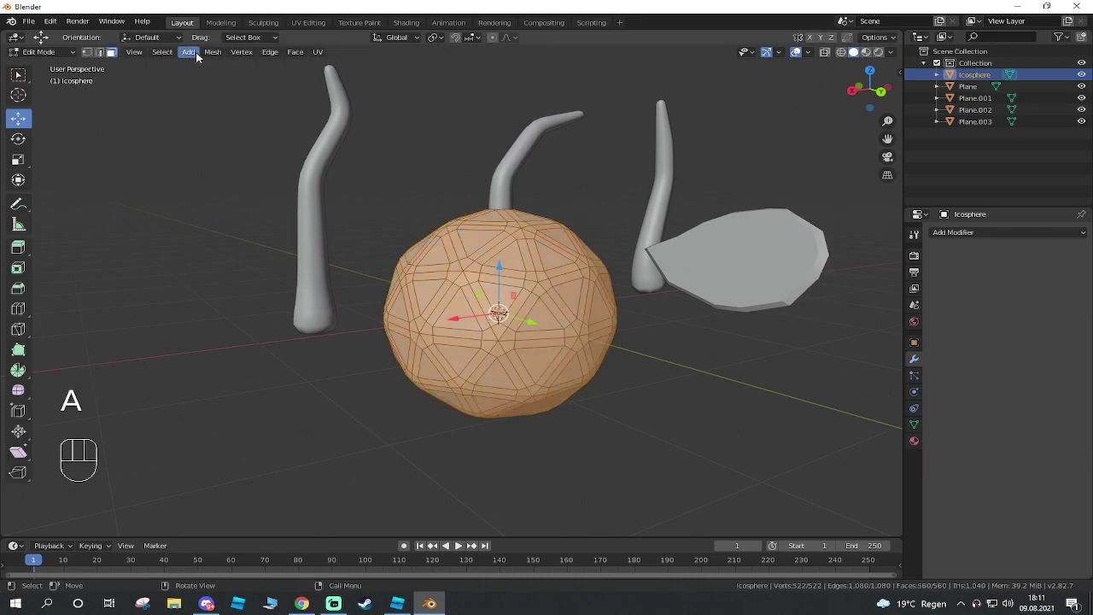
pyautogui.click(190, 52)
pyautogui.moveTo(213, 52)
pyautogui.moveTo(248, 66)
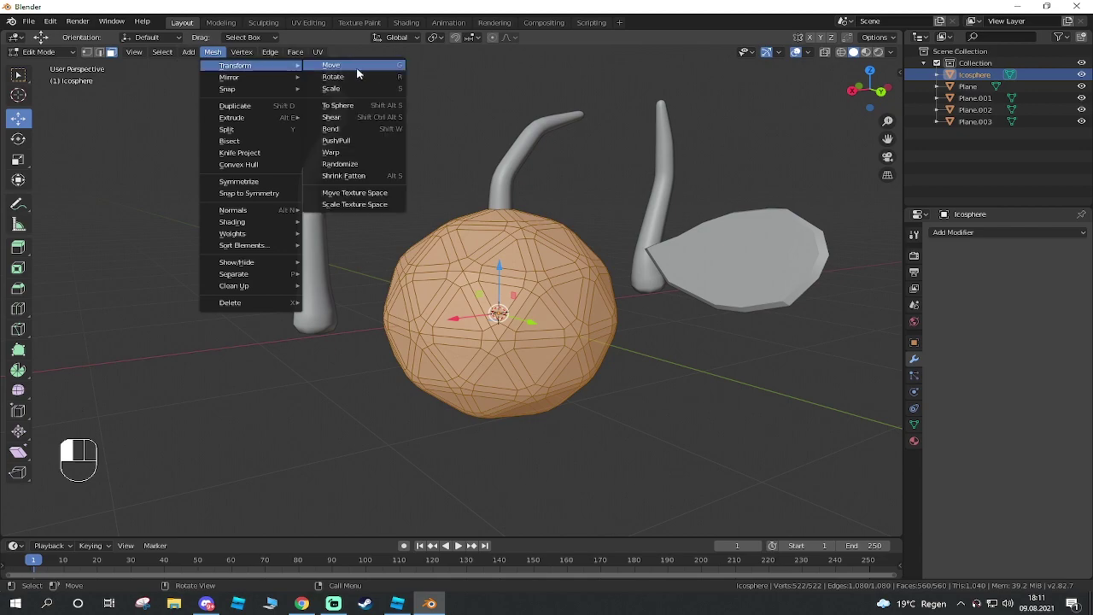
pyautogui.click(360, 163)
pyautogui.moveTo(764, 310); pyautogui.dragTo(681, 334, button='middle')
pyautogui.moveTo(174, 485); pyautogui.dragTo(201, 485)
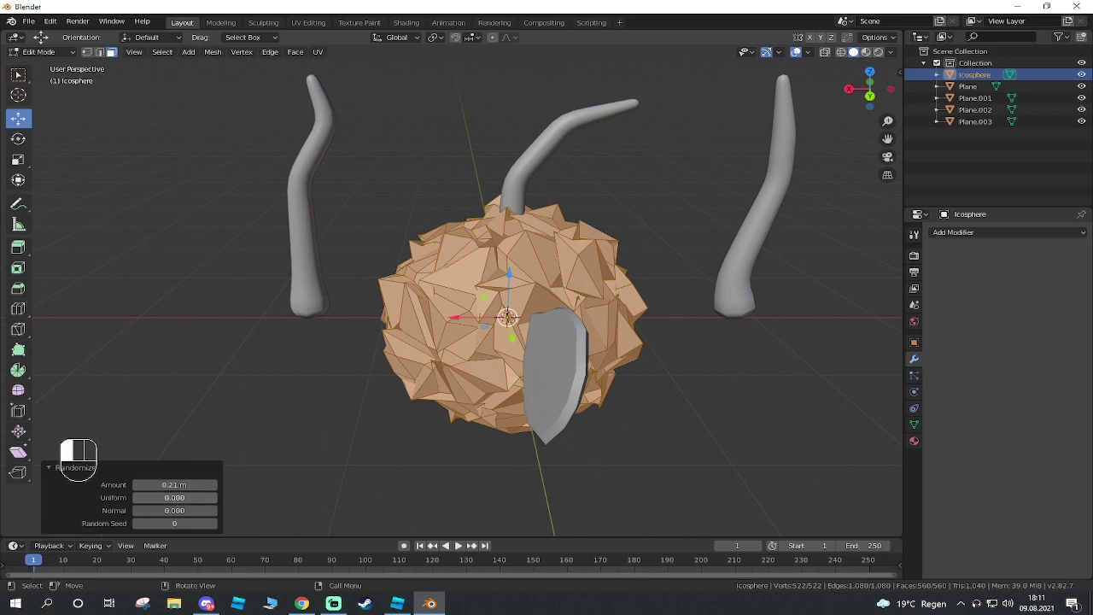
pyautogui.click(268, 488)
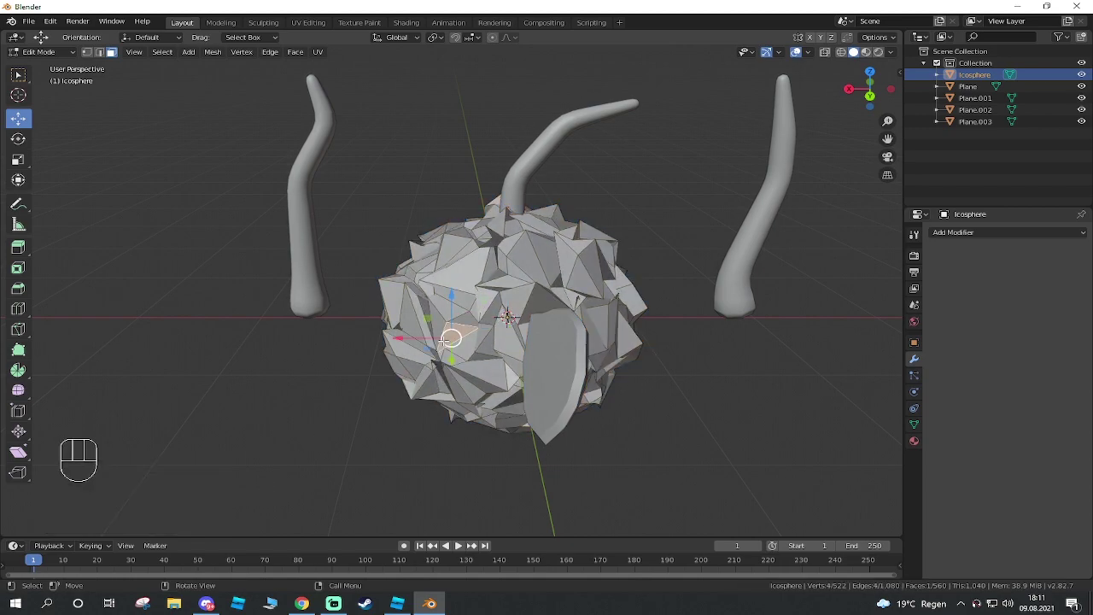
pyautogui.press('Tab')
pyautogui.press('a')
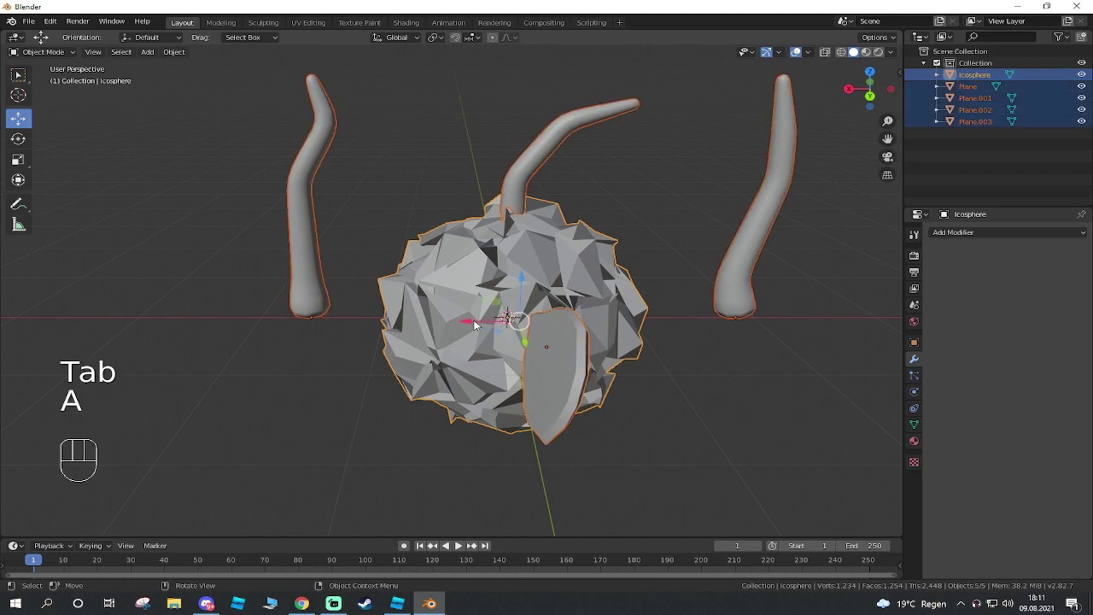
pyautogui.press('Tab')
pyautogui.press('Tab')
pyautogui.press('Tab')
pyautogui.press('Tab')
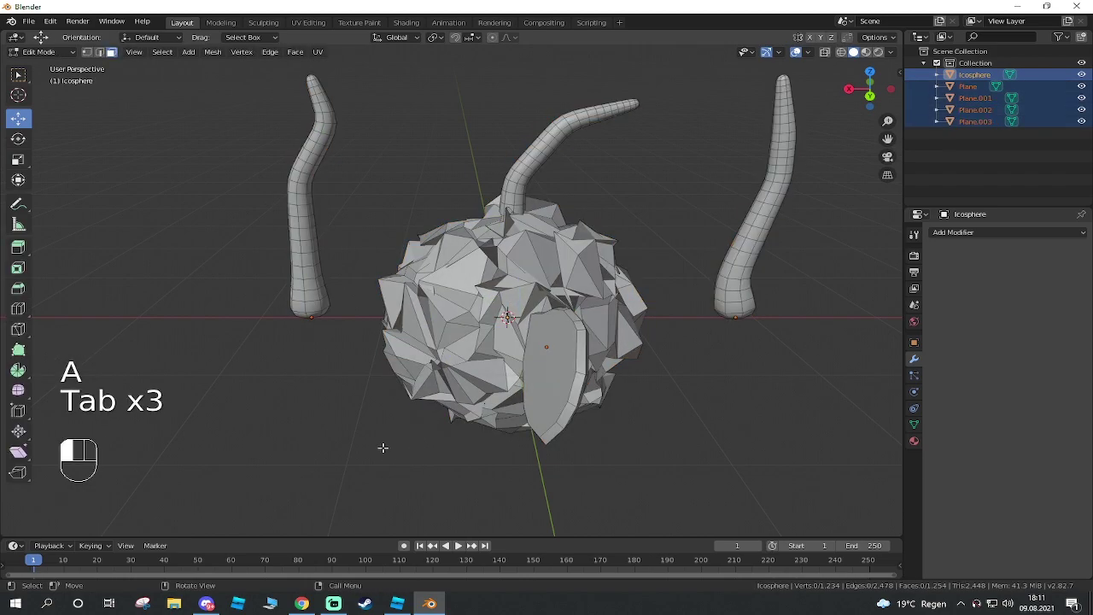
# Move the spiky ball 1.73 m up along Z onto the middle stem
pyautogui.click(444, 328)
pyautogui.moveTo(296, 444)
pyautogui.mouseDown(button='middle')
pyautogui.moveTo(398, 378)
pyautogui.moveTo(161, 298)
pyautogui.mouseUp(button='middle')
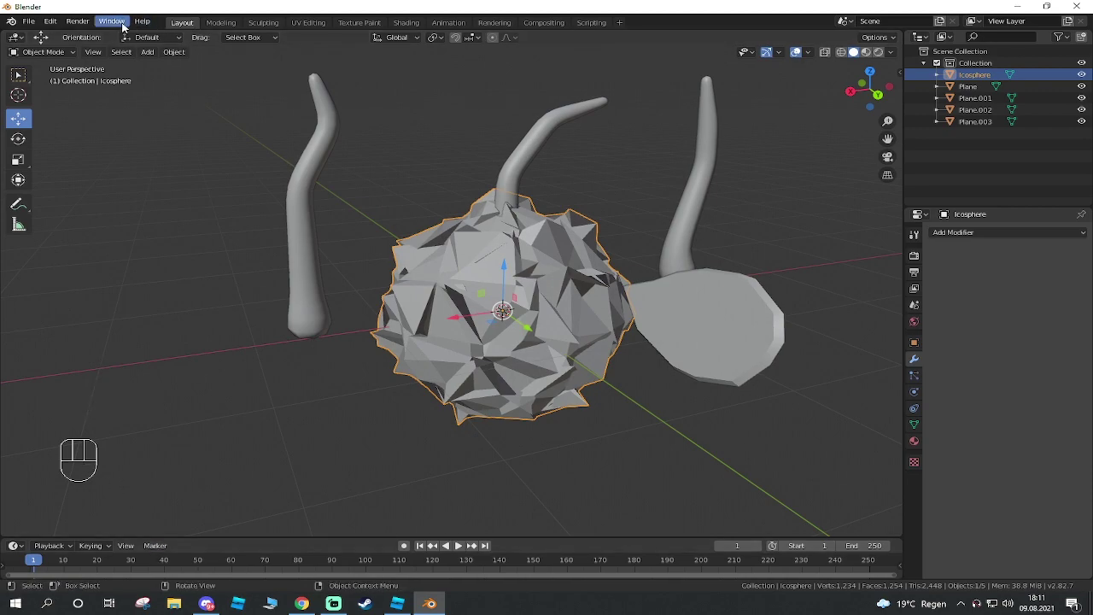
pyautogui.moveTo(503, 271); pyautogui.dragTo(529, 80)
pyautogui.keyDown('shift'); pyautogui.moveTo(615, 165); pyautogui.dragTo(458, 308, button='middle'); pyautogui.keyUp('shift')
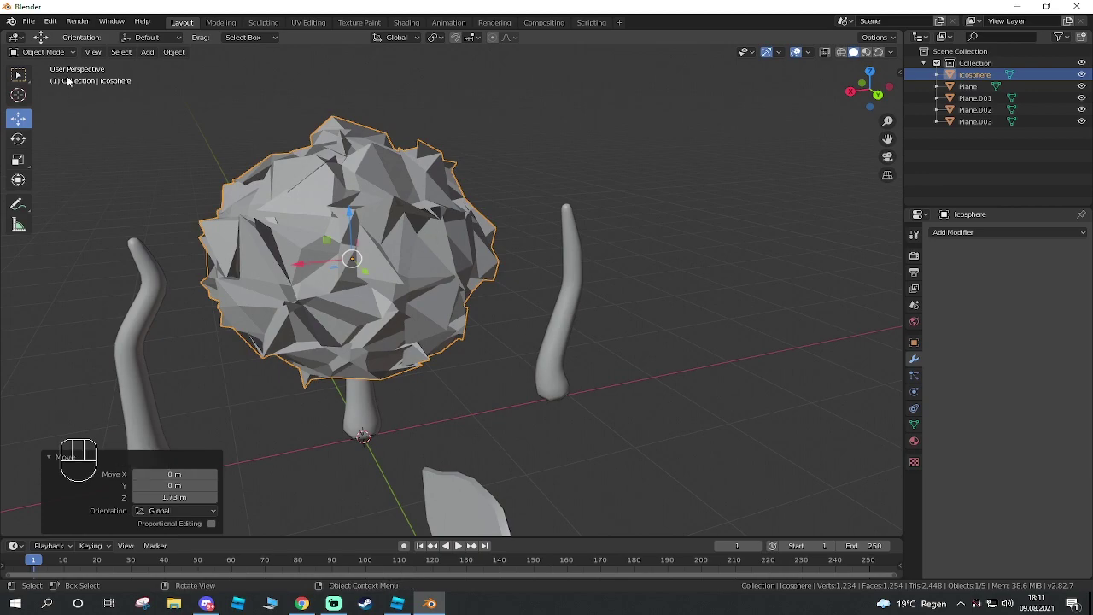
# Export all the plant parts as Flower.fbx into the F:\LabTycoon folder
pyautogui.click(53, 24)
pyautogui.moveTo(73, 23)
pyautogui.click(37, 24)
pyautogui.scroll(-5, 538, 184)
pyautogui.moveTo(547, 253)
pyautogui.mouseDown(button='middle')
pyautogui.moveTo(483, 239)
pyautogui.moveTo(539, 238)
pyautogui.mouseUp(button='middle')
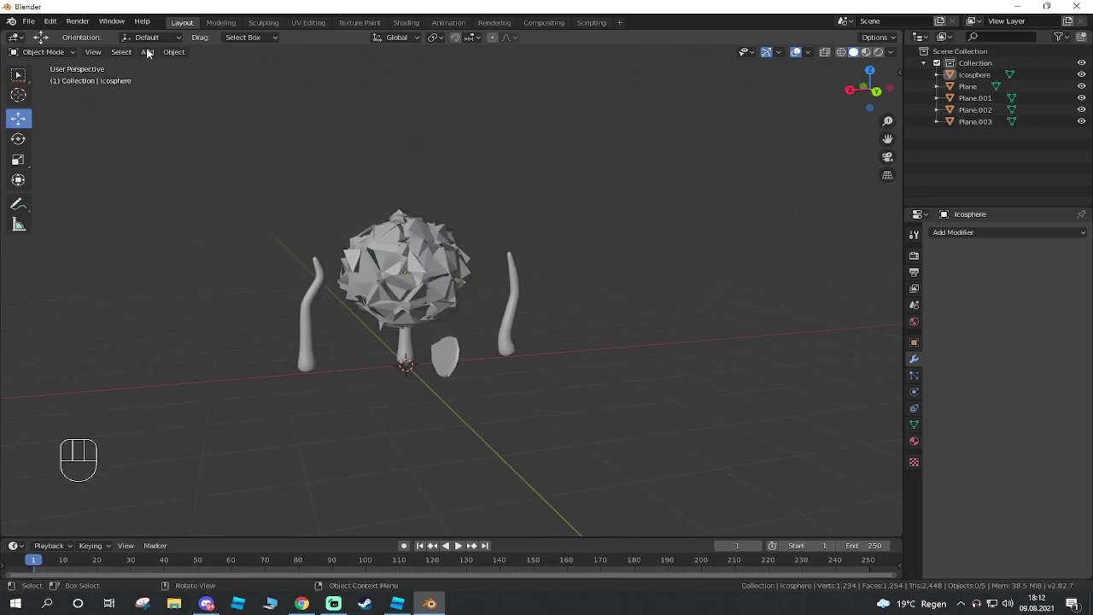
pyautogui.click(31, 22)
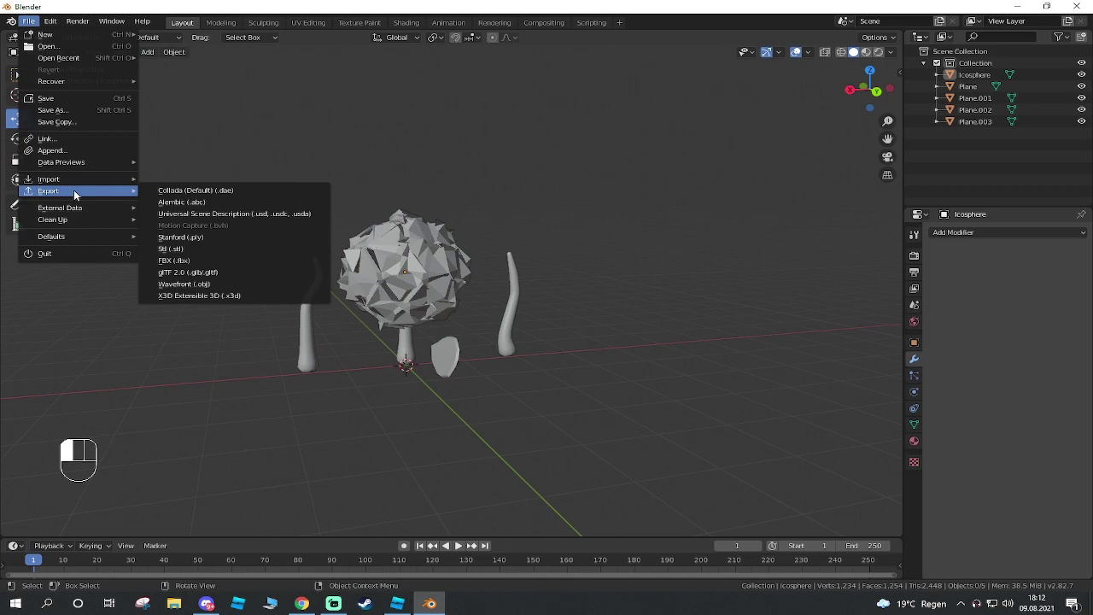
pyautogui.moveTo(82, 190)
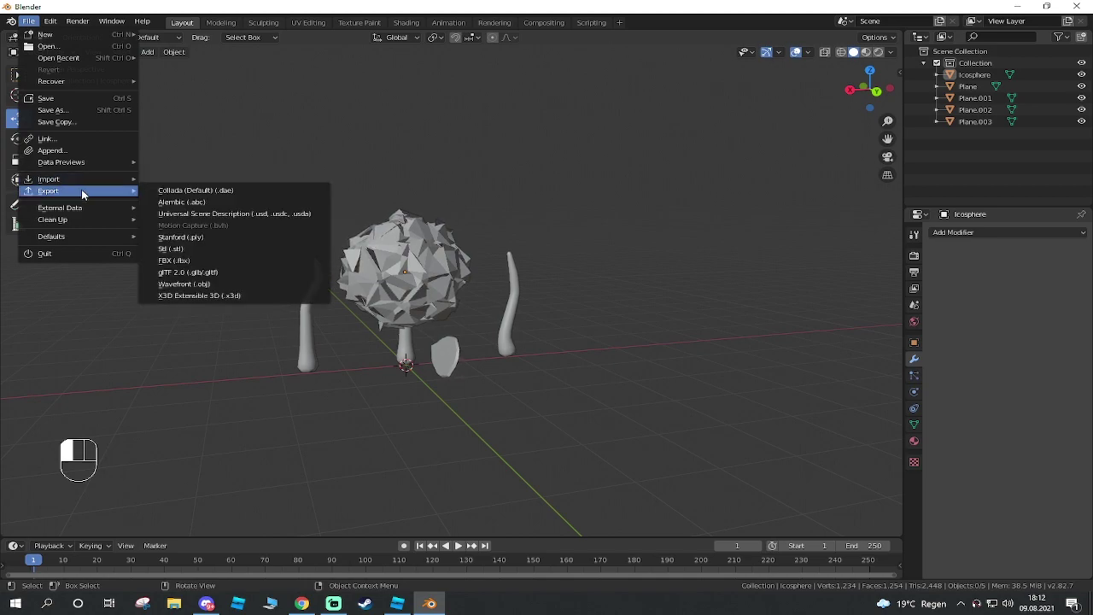
pyautogui.click(214, 261)
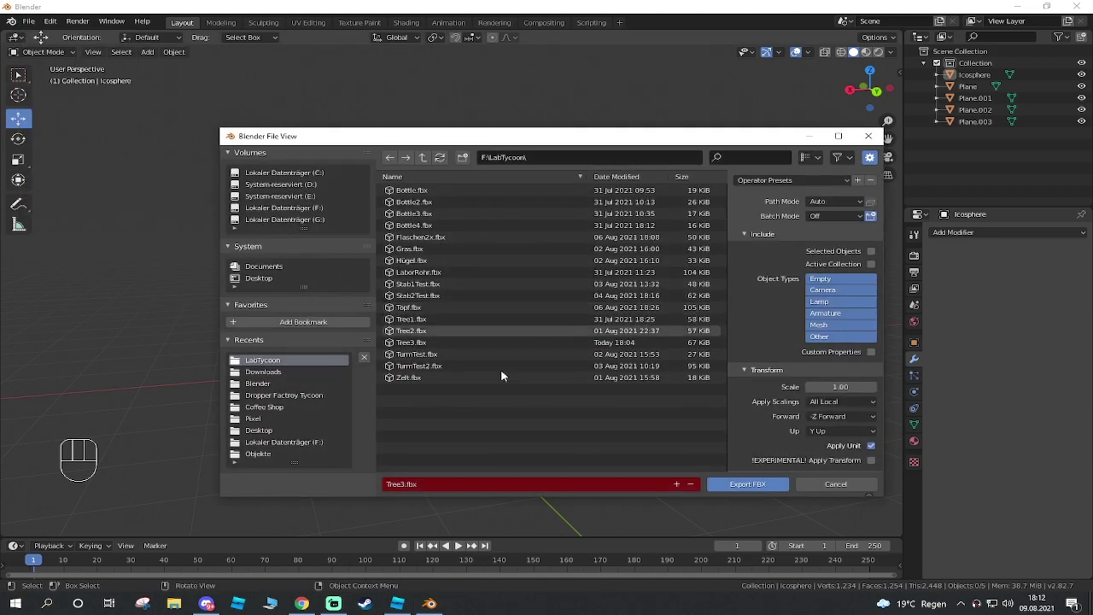
pyautogui.click(413, 483)
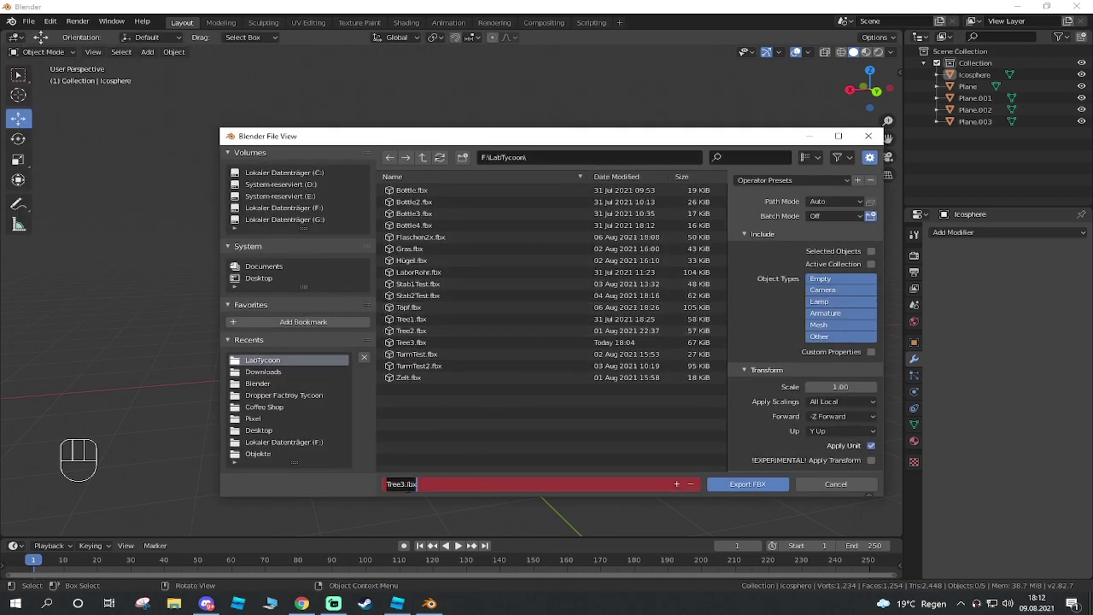
pyautogui.write('Flower')
pyautogui.click(309, 482)
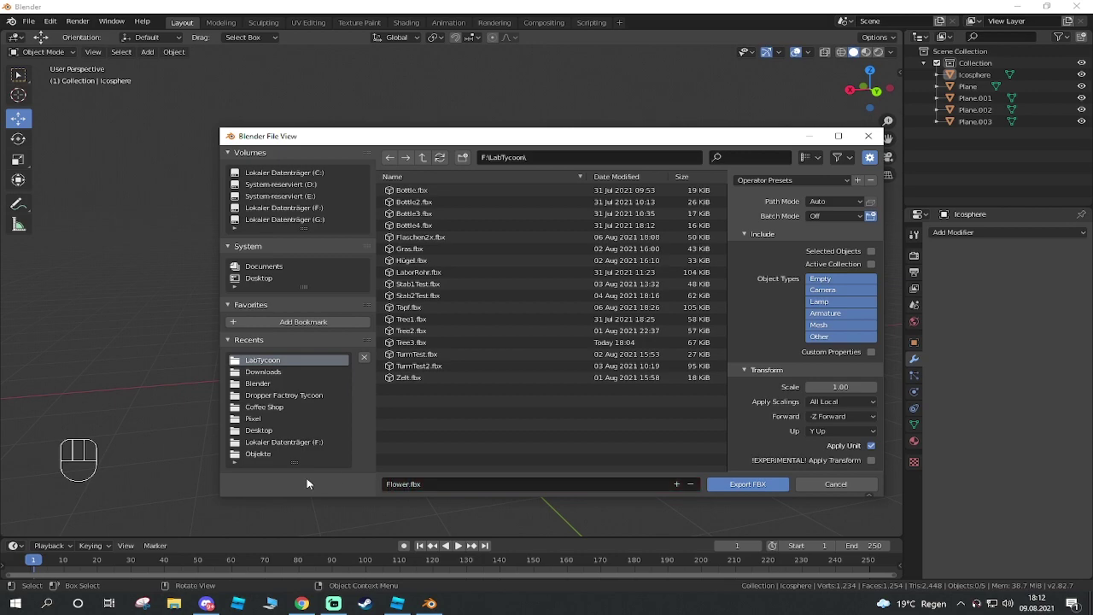
pyautogui.click(766, 484)
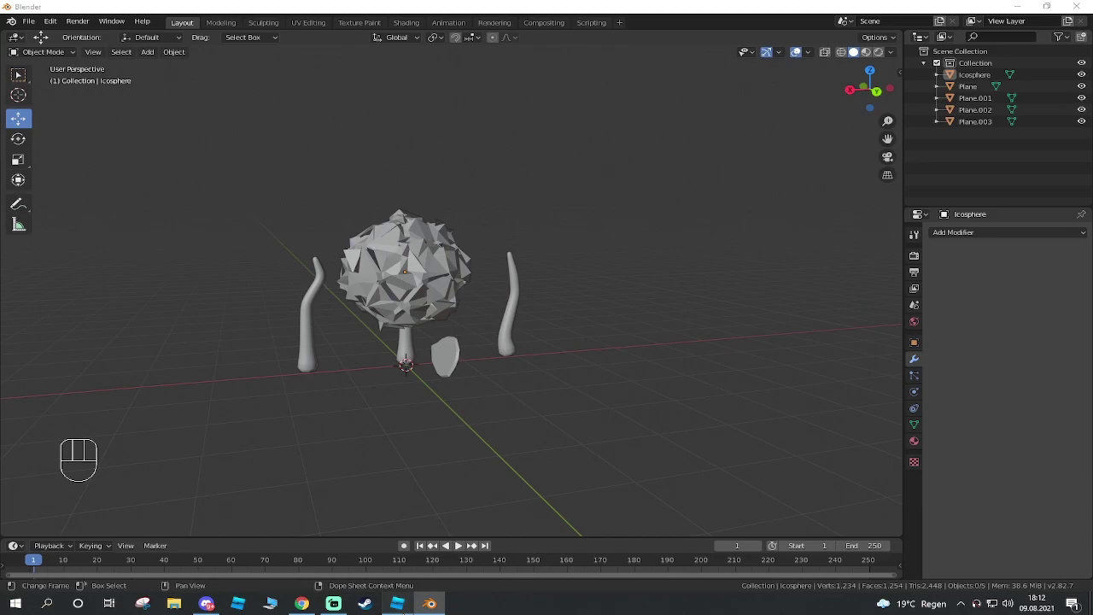
# Switch to Roblox Studio and open the Asset Manager for the Test Tycoon place
pyautogui.click(397, 603)
pyautogui.moveTo(603, 349); pyautogui.dragTo(603, 350, button='right')
pyautogui.scroll(5, 604, 354)
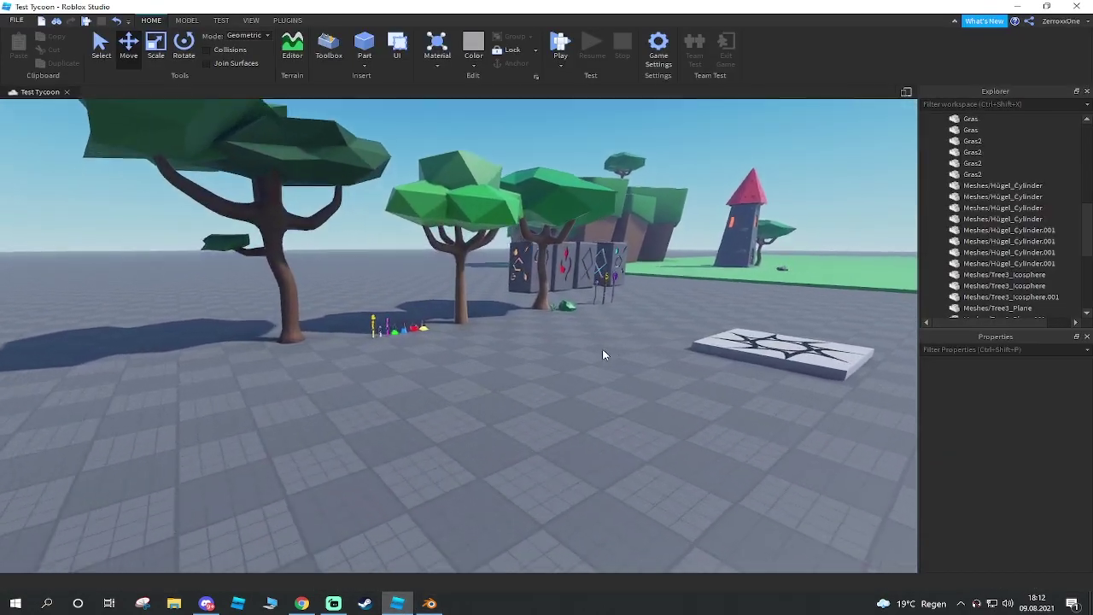
pyautogui.click(252, 20)
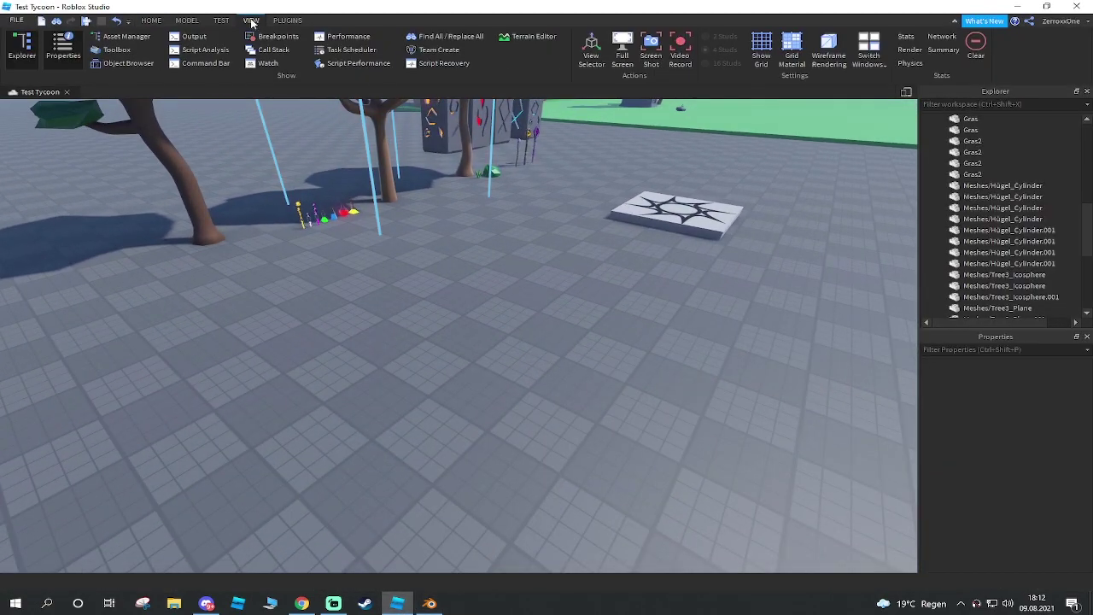
pyautogui.click(120, 40)
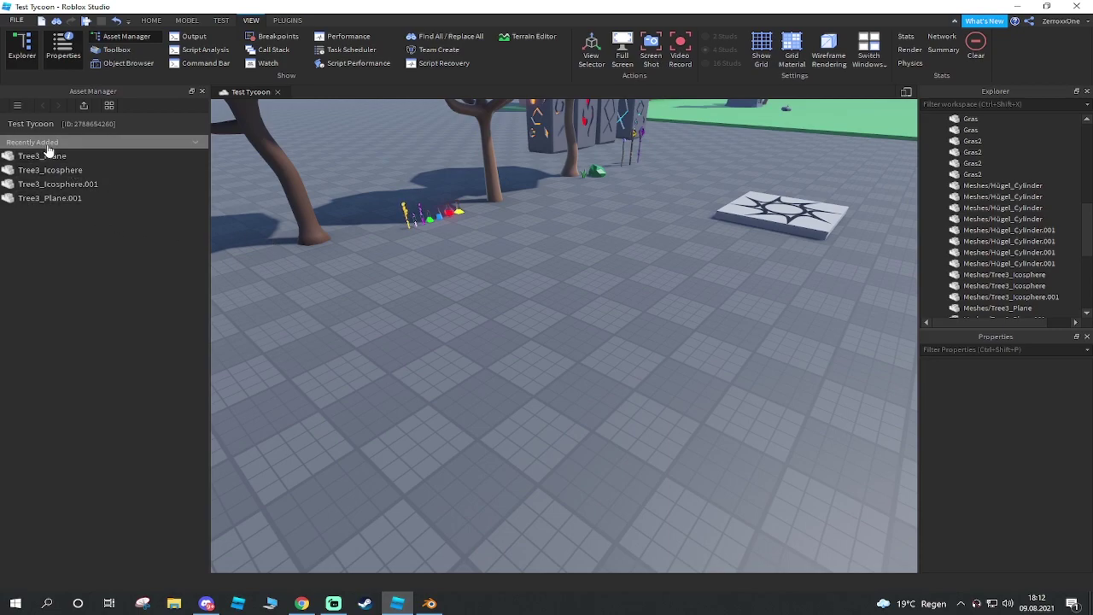
# Bulk import the five meshes from the Flower file into the place's Meshes folder
pyautogui.rightClick(41, 174)
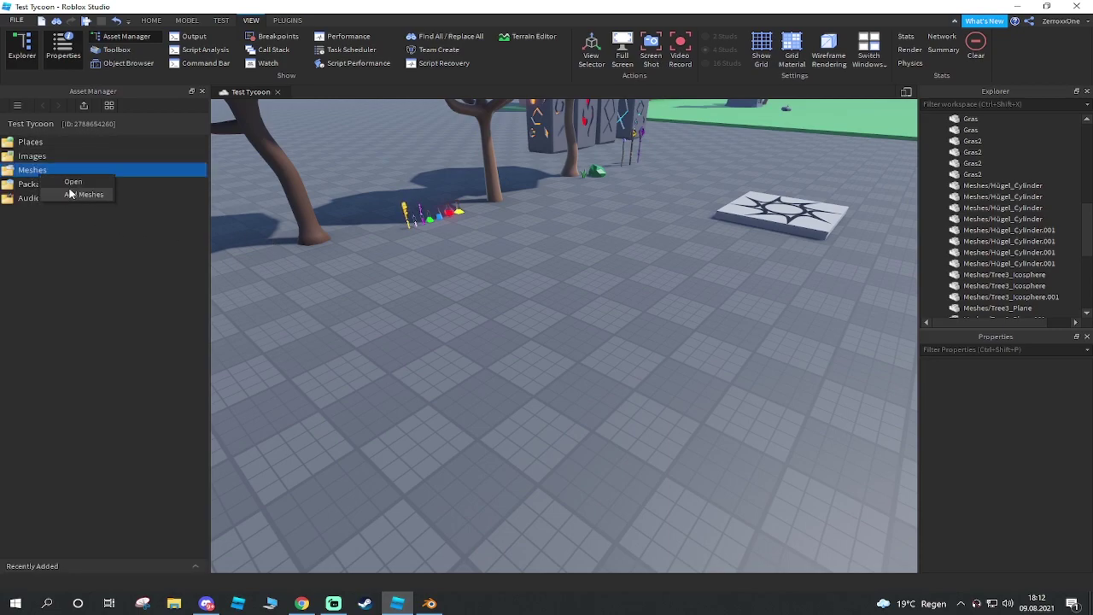
pyautogui.click(83, 194)
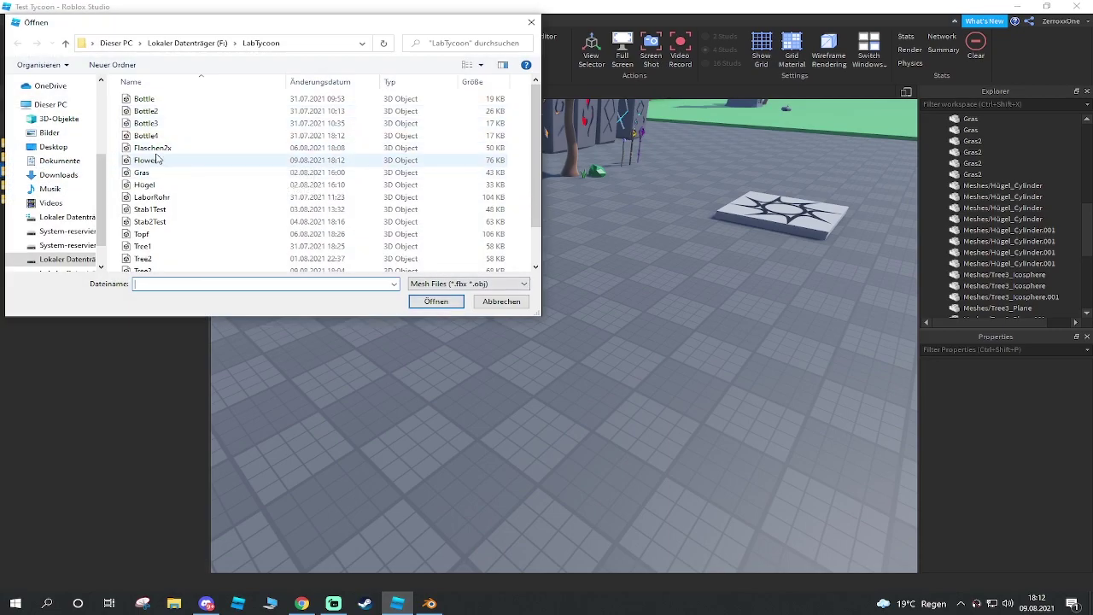
pyautogui.doubleClick(150, 172)
pyautogui.click(598, 337)
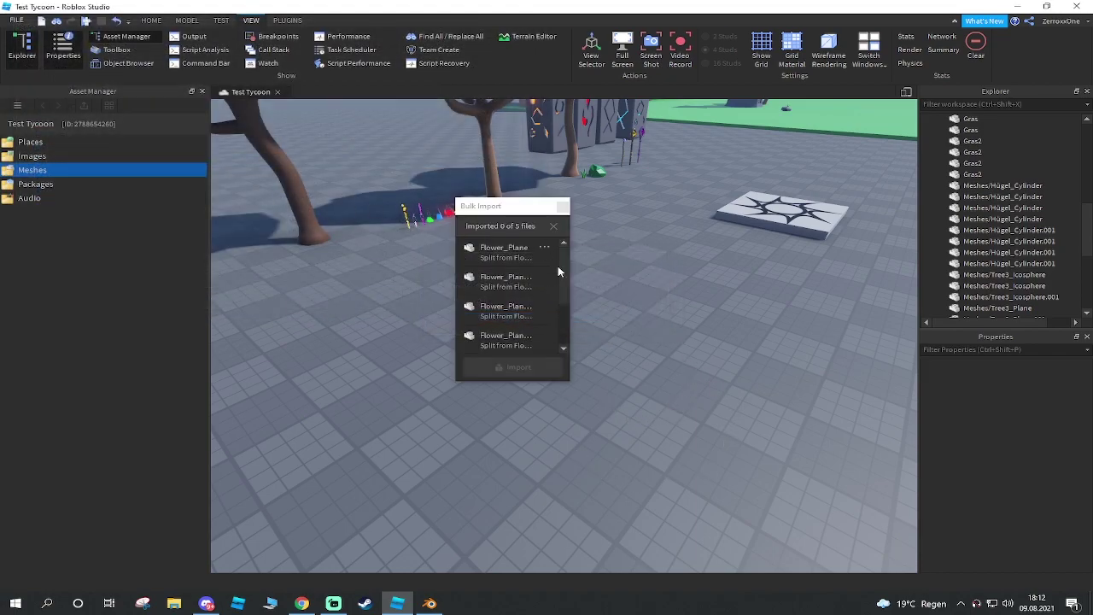
pyautogui.moveTo(561, 268); pyautogui.dragTo(561, 287)
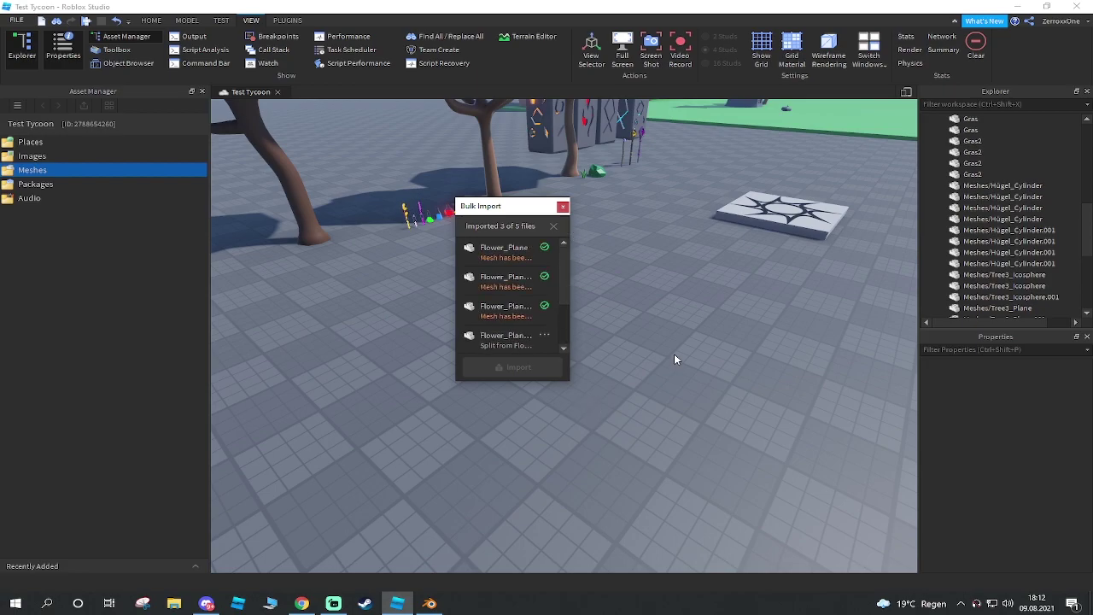
pyautogui.click(563, 208)
# Insert the five recently added Flower meshes into the workspace together with their location
pyautogui.click(64, 212)
pyautogui.keyDown('shift'); pyautogui.click(56, 157); pyautogui.keyUp('shift')
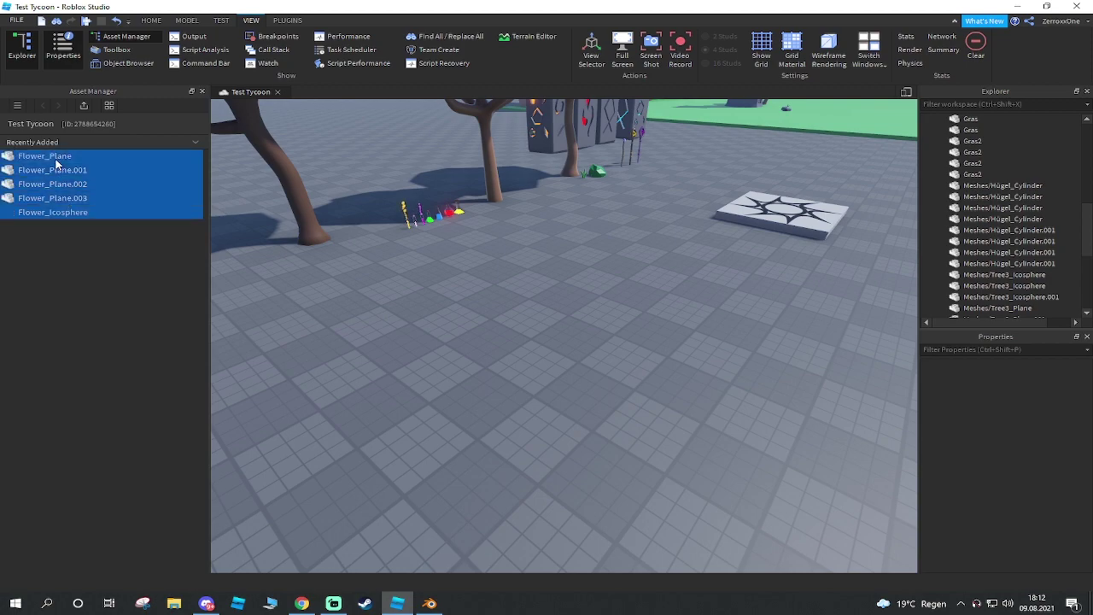
pyautogui.rightClick(54, 167)
pyautogui.moveTo(522, 250); pyautogui.dragTo(522, 255, button='right')
pyautogui.press('s')
pyautogui.rightClick(104, 170)
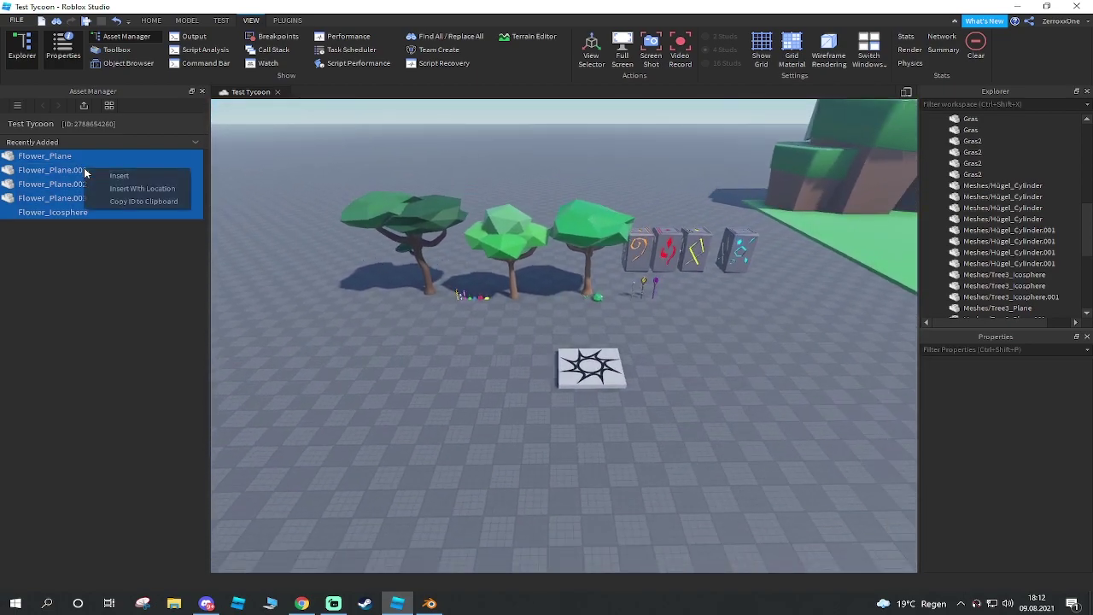
pyautogui.click(137, 193)
# Close the Asset Manager to work on the inserted Flower meshes in the scene
pyautogui.moveTo(584, 293); pyautogui.dragTo(488, 300, button='right')
pyautogui.press('w')
pyautogui.press('w')
pyautogui.click(497, 274)
pyautogui.press('s')
pyautogui.press('a')
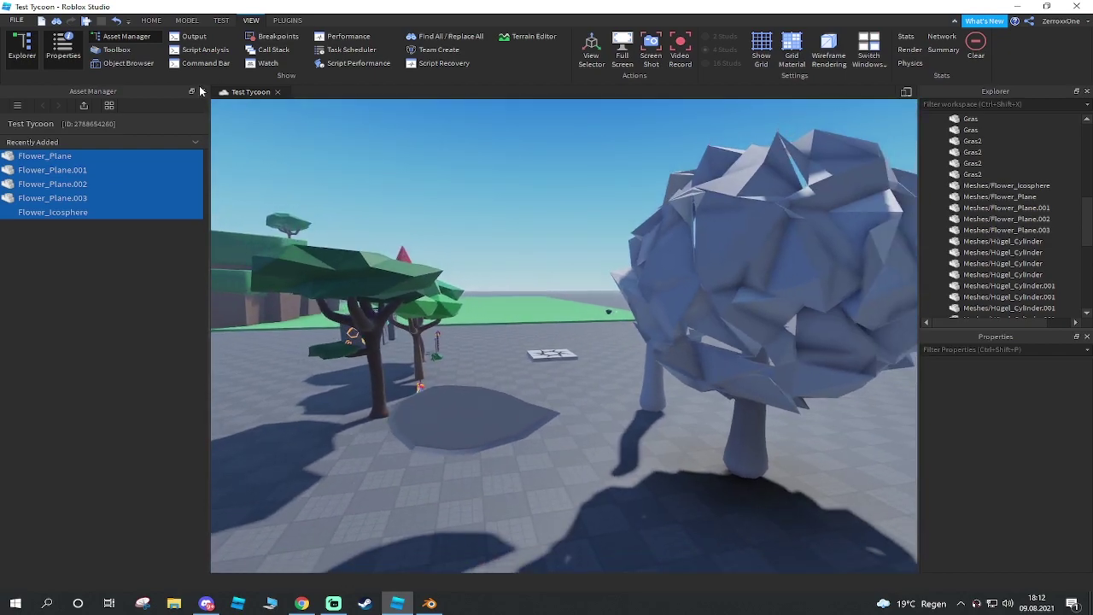
pyautogui.click(202, 91)
# Select the spiky Flower_Icosphere mesh and focus on it for close inspection
pyautogui.press('d')
pyautogui.moveTo(453, 176); pyautogui.dragTo(453, 178, button='right')
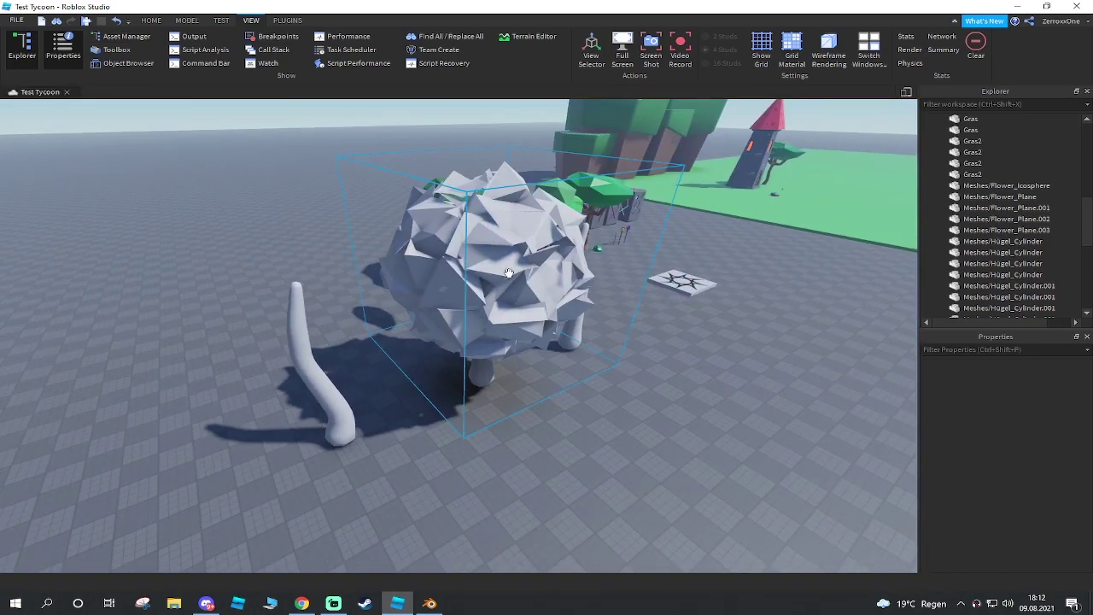
pyautogui.click(508, 273)
pyautogui.press('f')
pyautogui.moveTo(544, 210); pyautogui.dragTo(544, 211, button='right')
pyautogui.press('a')
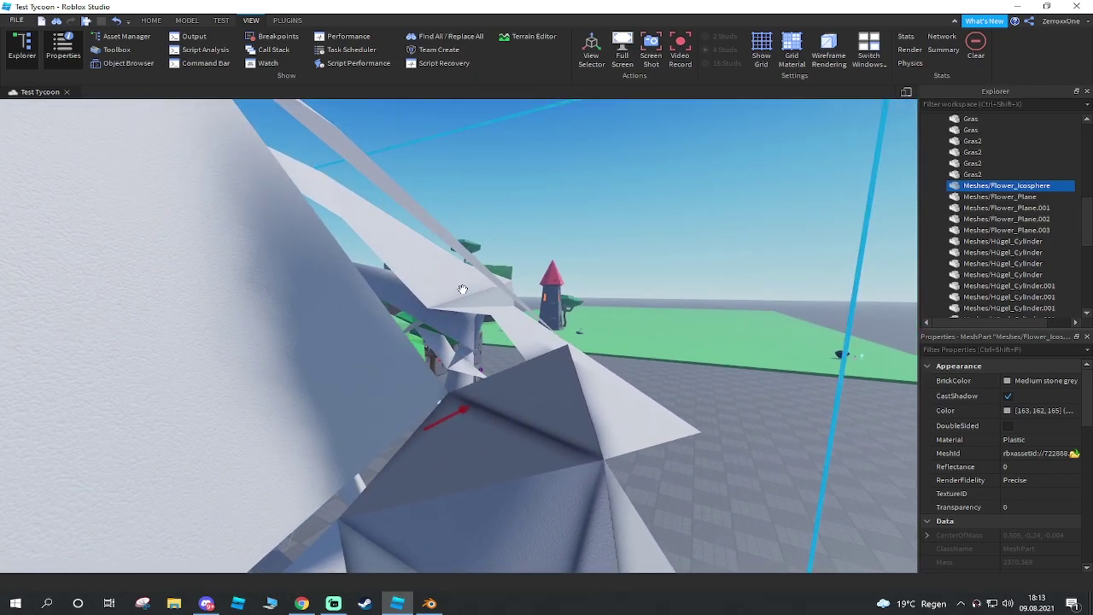
# Enable double-sided rendering on the spiky Flower_Icosphere mesh and inspect it up close
pyautogui.scroll(-5, 462, 289)
pyautogui.click(1009, 426)
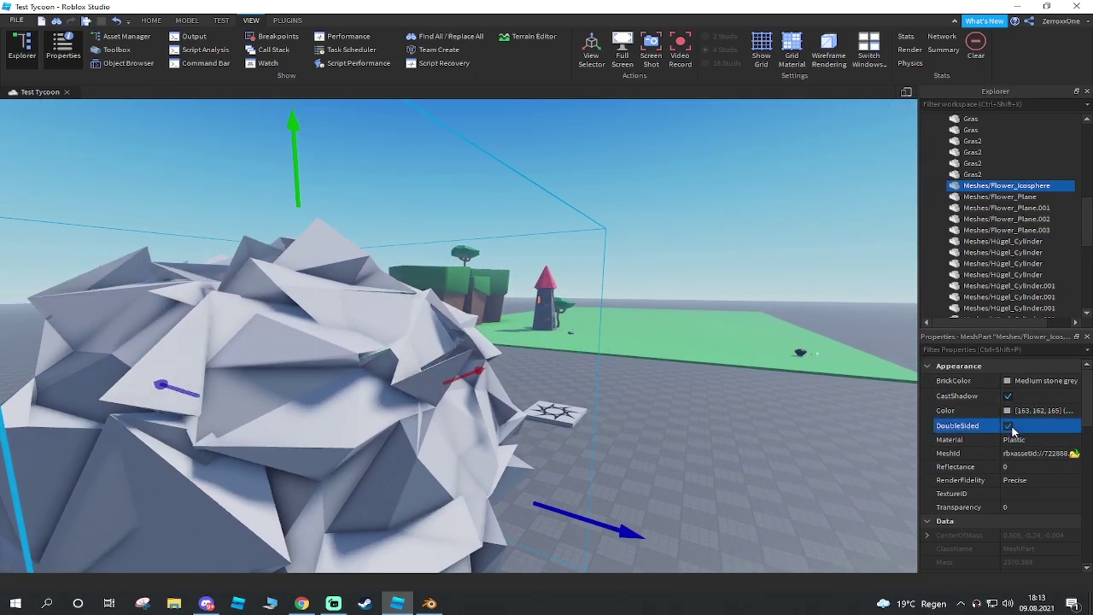
pyautogui.scroll(10, 662, 390)
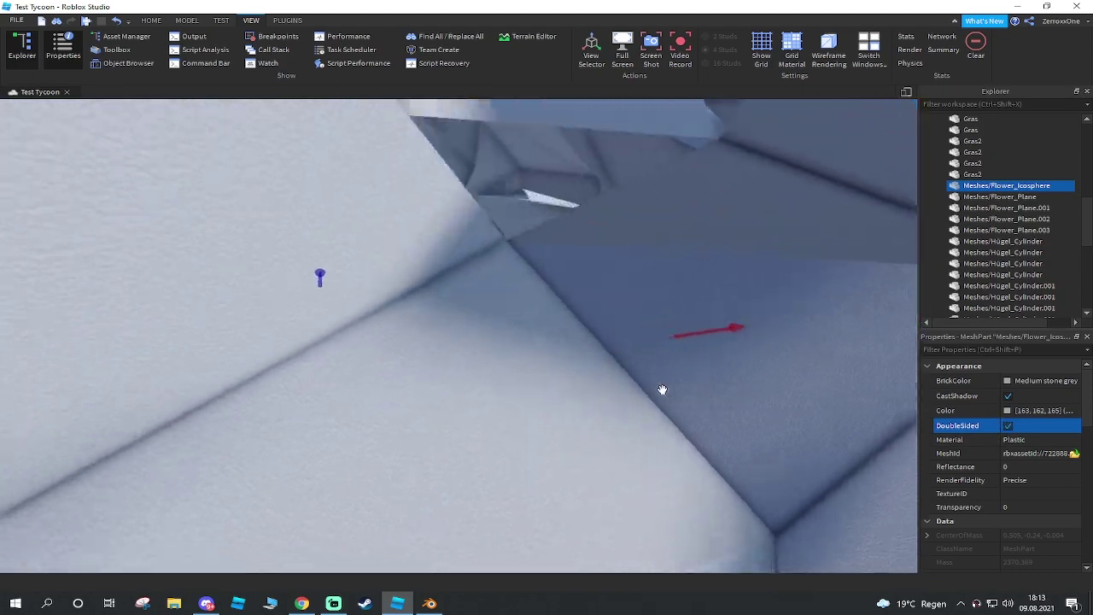
pyautogui.scroll(-10, 662, 389)
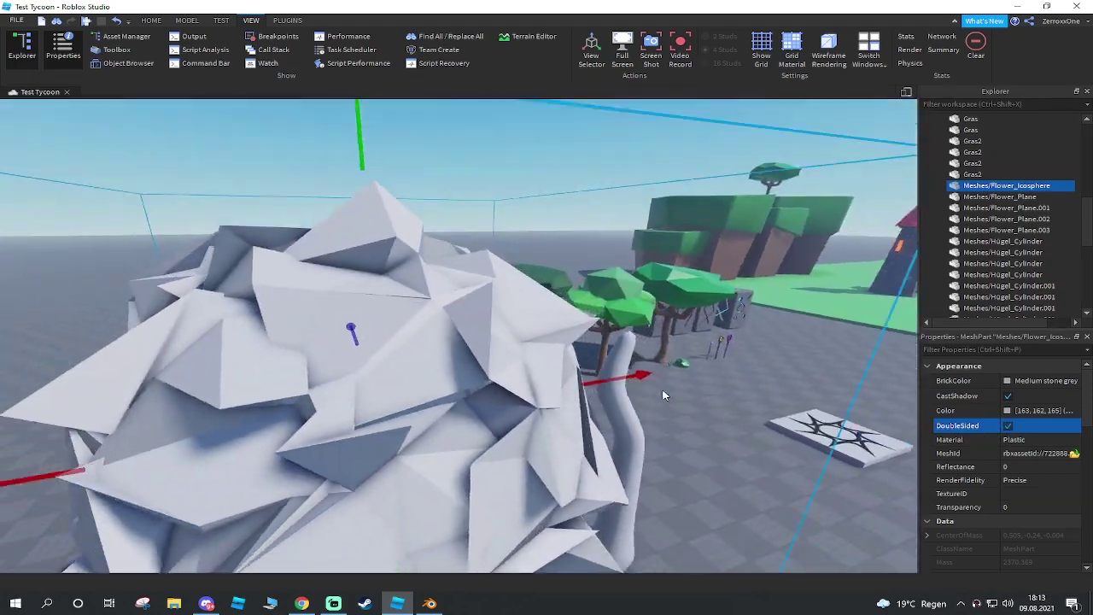
pyautogui.press('f')
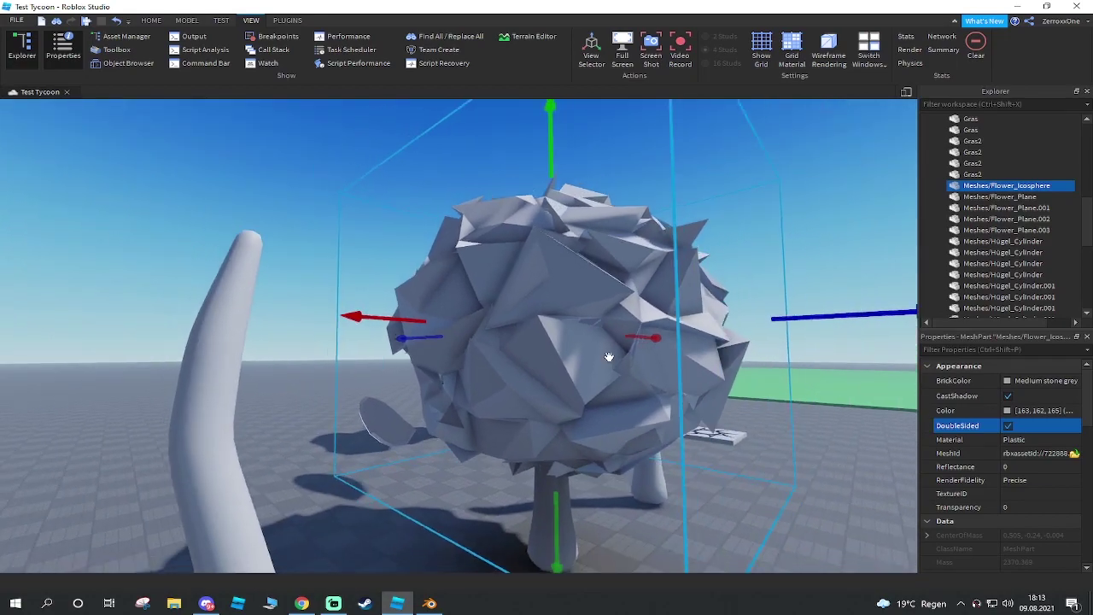
# Scale the spiky ball down to a fraction of its size and move it toward the potion bottles
pyautogui.click(147, 21)
pyautogui.click(154, 44)
pyautogui.moveTo(489, 193); pyautogui.dragTo(509, 393)
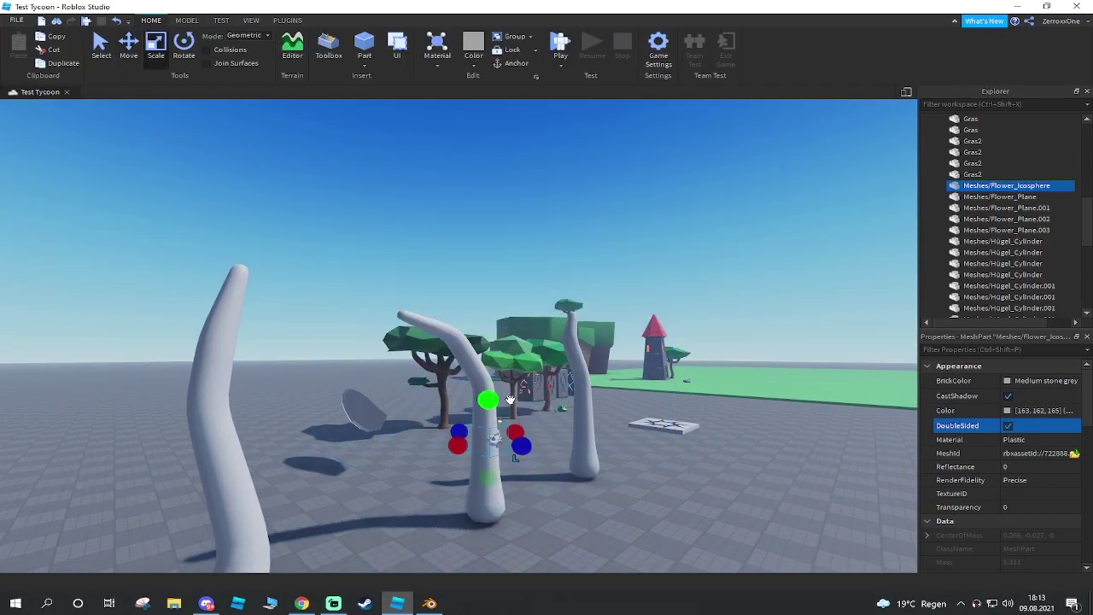
pyautogui.moveTo(510, 400); pyautogui.dragTo(516, 400, button='right')
pyautogui.press('w')
pyautogui.moveTo(587, 447); pyautogui.dragTo(598, 428)
pyautogui.press('w')
pyautogui.press('d')
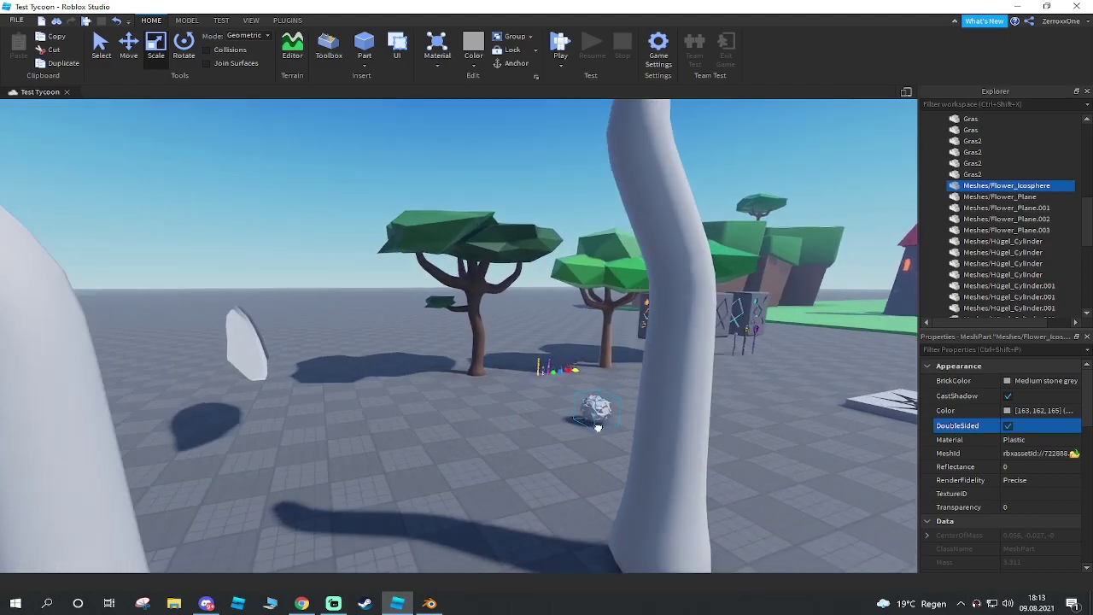
# Shrink the spiky ball further to match the potion bottles and place it on the ground near them
pyautogui.scroll(8, 598, 428)
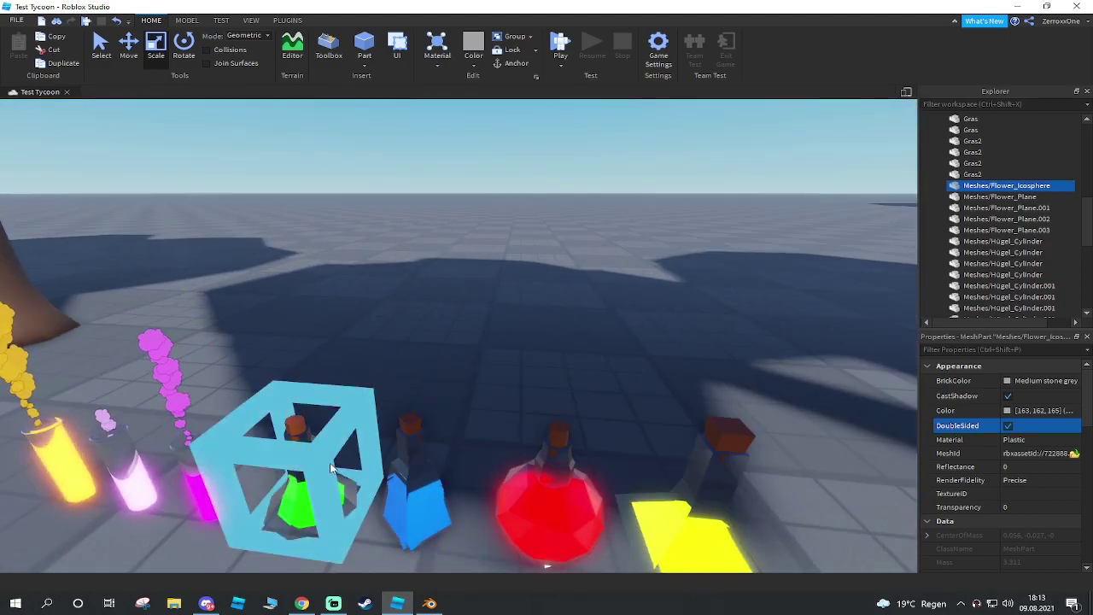
pyautogui.moveTo(332, 468); pyautogui.dragTo(369, 443, button='right')
pyautogui.press('s')
pyautogui.press('a')
pyautogui.moveTo(463, 256); pyautogui.dragTo(461, 368)
pyautogui.moveTo(466, 411); pyautogui.dragTo(439, 390)
# Scale the curved stem Flower_Plane.001 down to a small flower stem beside the spiky ball
pyautogui.press('s')
pyautogui.moveTo(432, 414); pyautogui.dragTo(432, 416, button='right')
pyautogui.scroll(-5, 431, 414)
pyautogui.click(436, 342)
pyautogui.press('f')
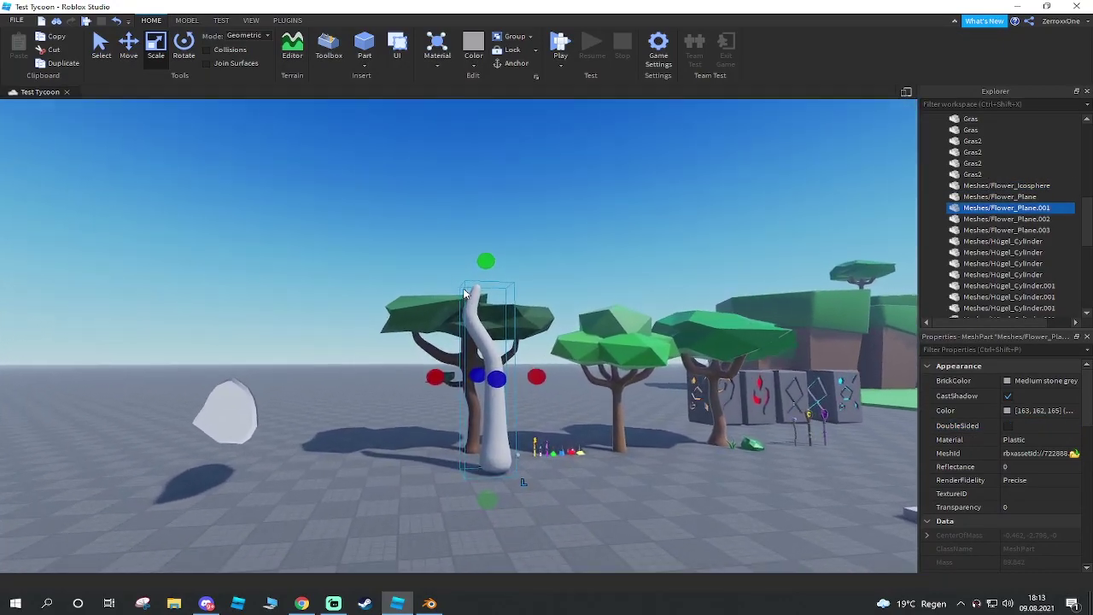
pyautogui.moveTo(495, 246); pyautogui.dragTo(506, 475)
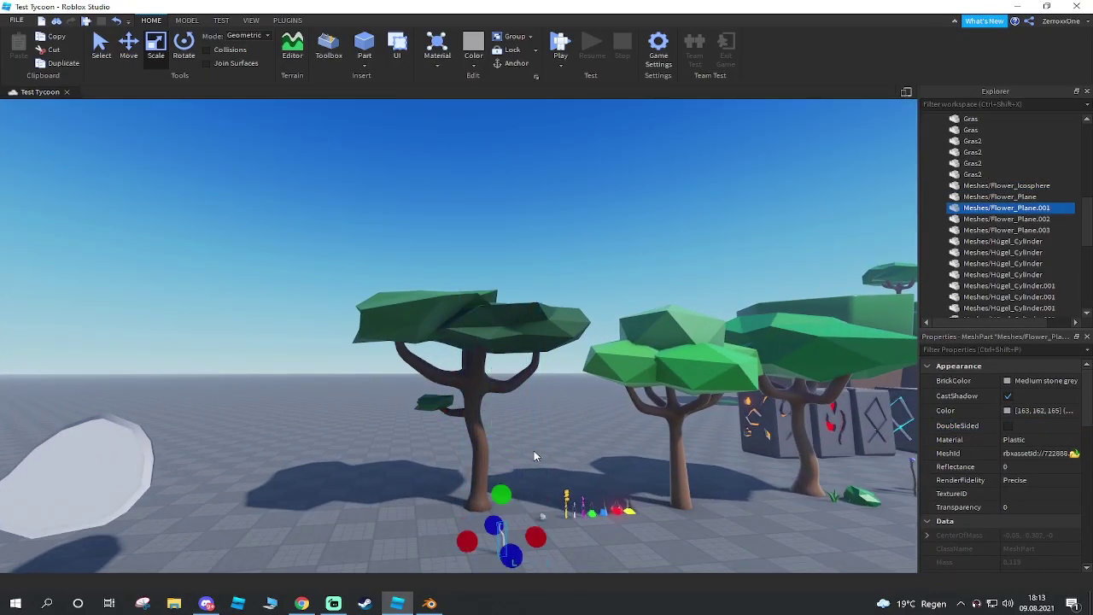
pyautogui.press('f')
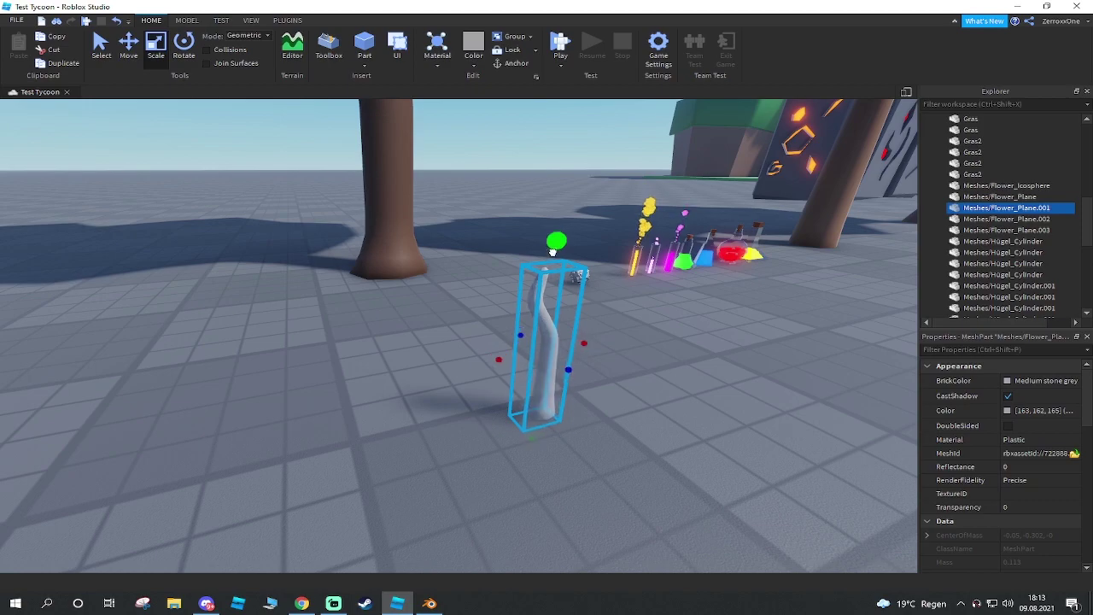
pyautogui.moveTo(555, 245); pyautogui.dragTo(549, 324)
# Enable double-sided rendering on the leaf mesh Flower_Plane.003
pyautogui.scroll(8, 529, 330)
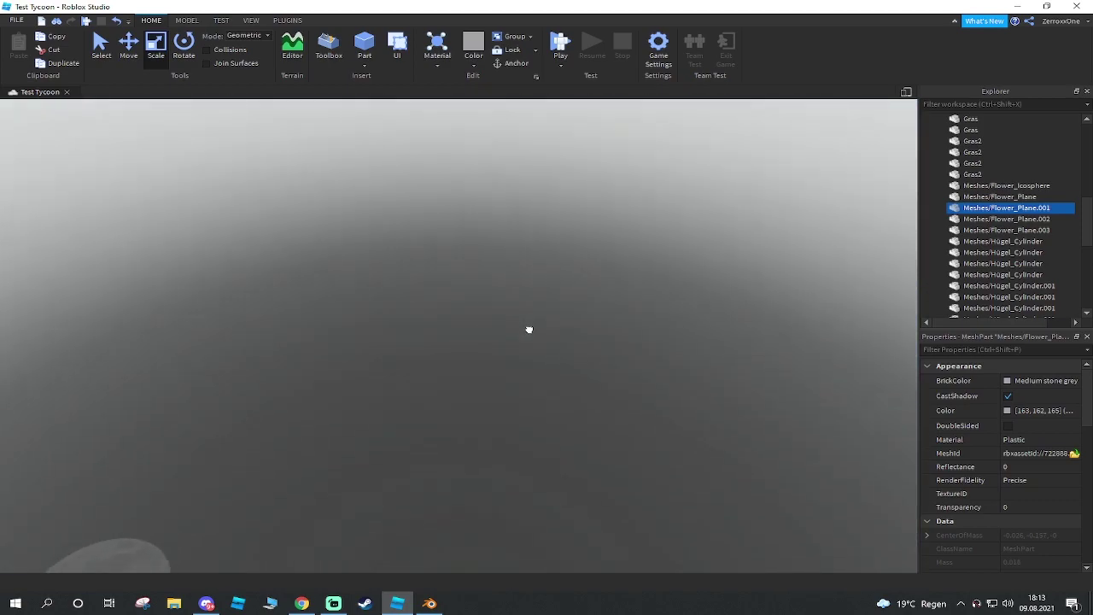
pyautogui.scroll(-8, 528, 330)
pyautogui.moveTo(524, 328)
pyautogui.mouseDown(button='right')
pyautogui.moveTo(499, 320)
pyautogui.moveTo(545, 325)
pyautogui.mouseUp(button='right')
pyautogui.scroll(5, 513, 329)
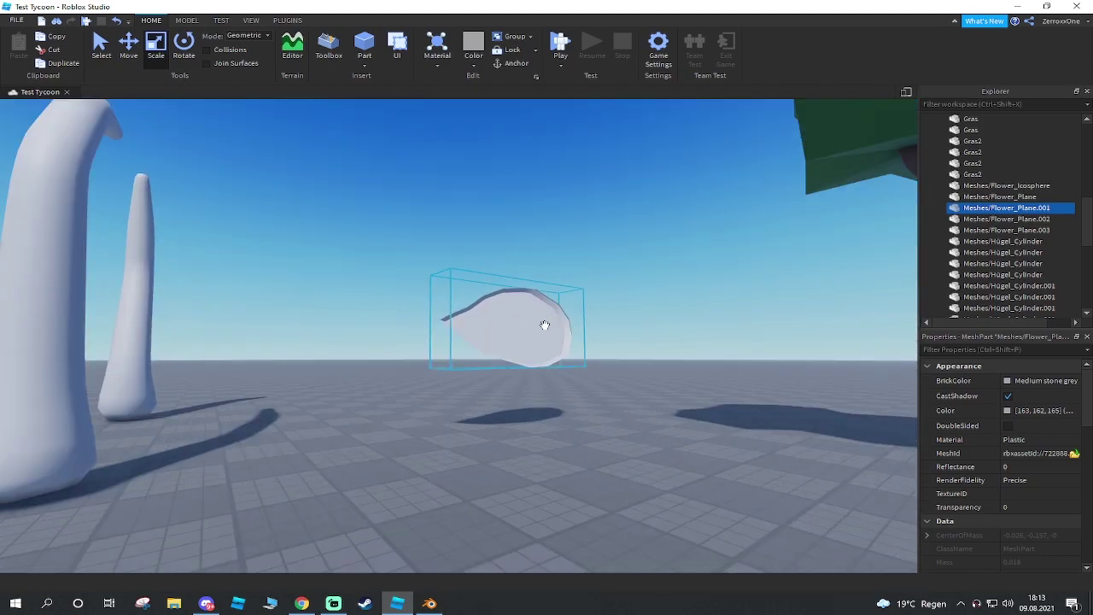
pyautogui.click(534, 327)
pyautogui.click(1008, 425)
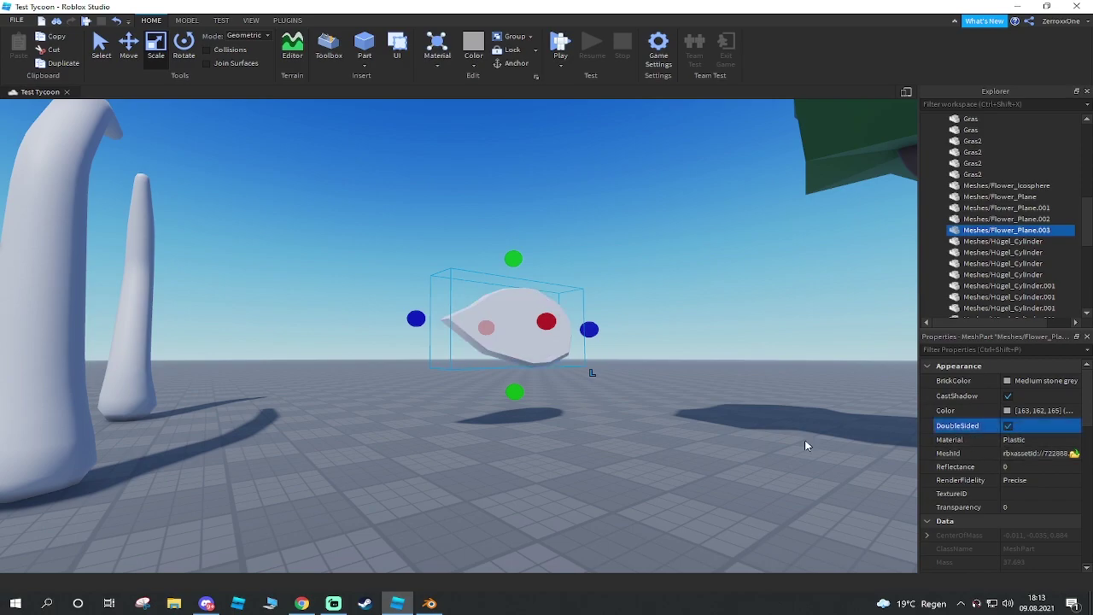
# Duplicate the large leaf mesh and bring the copy toward the small stem and ball
pyautogui.moveTo(510, 334); pyautogui.dragTo(587, 432)
pyautogui.moveTo(586, 419); pyautogui.dragTo(588, 433, button='right')
pyautogui.moveTo(588, 432); pyautogui.dragTo(647, 417)
pyautogui.moveTo(587, 432); pyautogui.dragTo(609, 426, button='right')
pyautogui.moveTo(646, 417); pyautogui.dragTo(589, 387)
pyautogui.press('d')
pyautogui.moveTo(590, 386); pyautogui.dragTo(484, 308, button='right')
pyautogui.press('d')
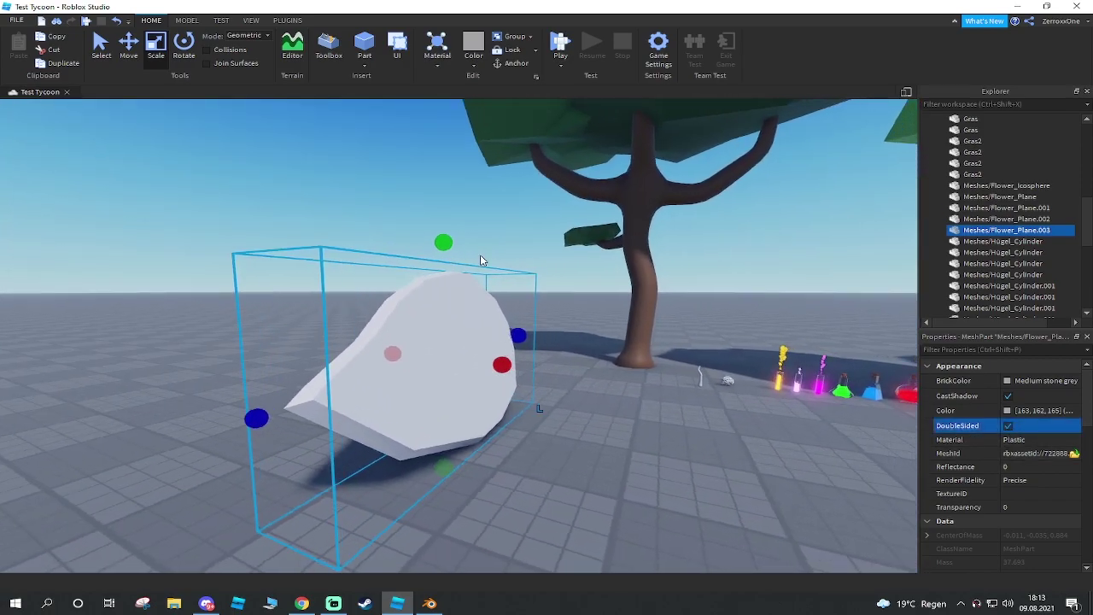
pyautogui.hotkey('ctrl', 'd')
pyautogui.press('d')
pyautogui.moveTo(461, 249); pyautogui.dragTo(451, 340, button='right')
pyautogui.press('s')
pyautogui.moveTo(452, 339); pyautogui.dragTo(630, 339)
pyautogui.moveTo(630, 339)
pyautogui.mouseDown(button='right')
pyautogui.moveTo(647, 347)
pyautogui.moveTo(633, 357)
pyautogui.mouseUp(button='right')
pyautogui.press('w')
# Shrink the leaf copy to fit the small stem and place it on the ground beside the ball
pyautogui.moveTo(475, 382); pyautogui.dragTo(484, 515)
pyautogui.press('w')
pyautogui.moveTo(490, 496); pyautogui.dragTo(492, 486, button='right')
pyautogui.moveTo(491, 416); pyautogui.dragTo(501, 449)
pyautogui.press('w')
pyautogui.moveTo(500, 449); pyautogui.dragTo(501, 450, button='right')
pyautogui.press('a')
pyautogui.press('w')
pyautogui.press('a')
pyautogui.moveTo(571, 469); pyautogui.dragTo(557, 423)
pyautogui.scroll(5, 544, 427)
pyautogui.scroll(-5, 557, 423)
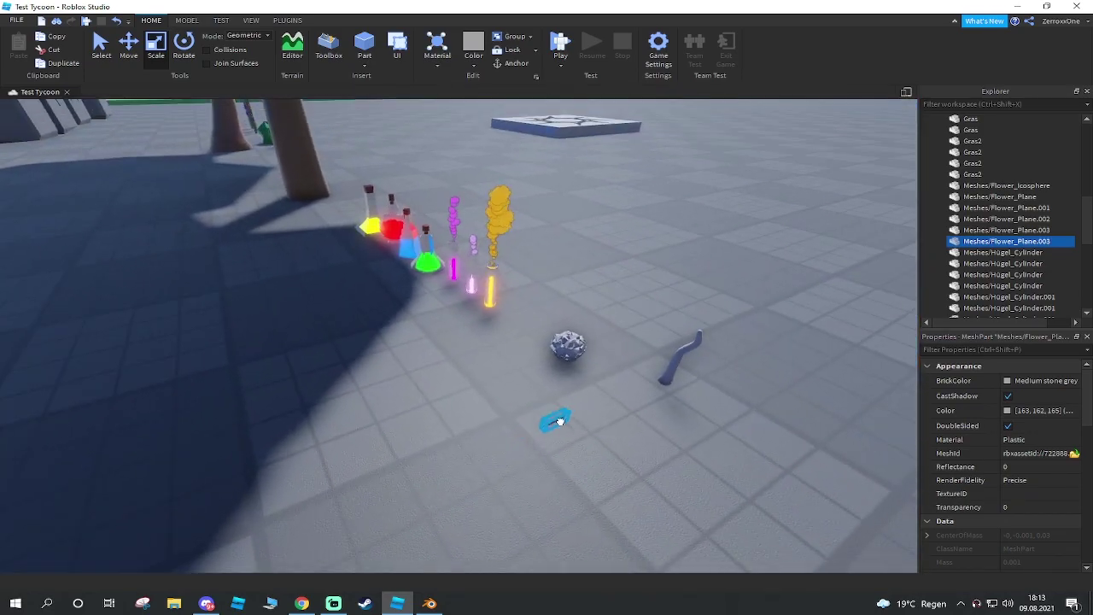
# Move the small leaf copy along the ground until its tip meets the lower part of the stem
pyautogui.moveTo(665, 374); pyautogui.dragTo(671, 382)
pyautogui.moveTo(670, 381); pyautogui.dragTo(672, 383, button='right')
pyautogui.press('w')
pyautogui.press('s')
pyautogui.scroll(2, 602, 389)
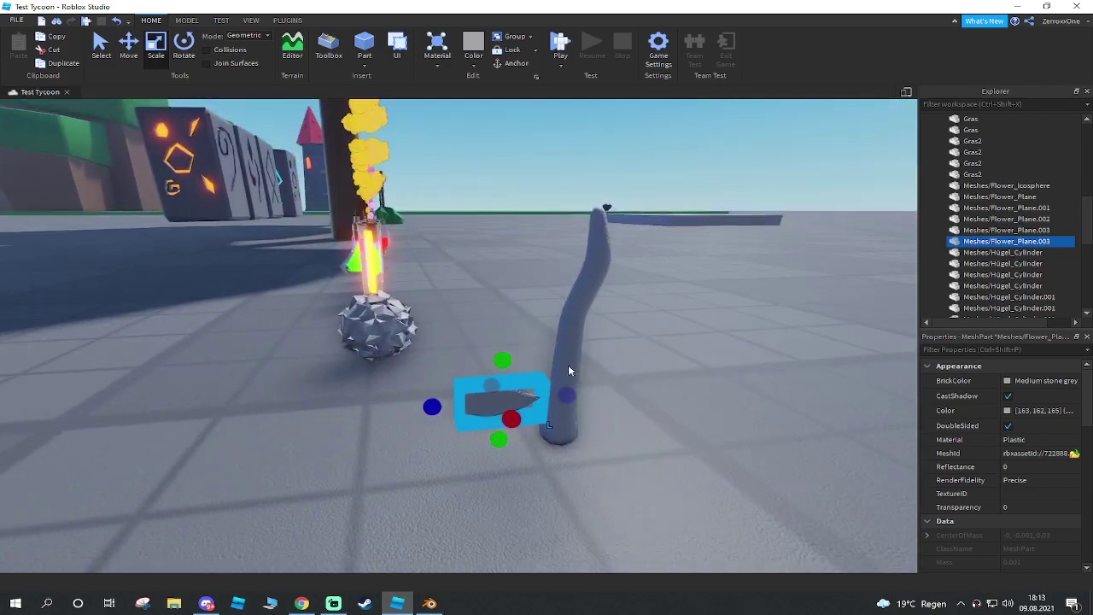
pyautogui.click(128, 44)
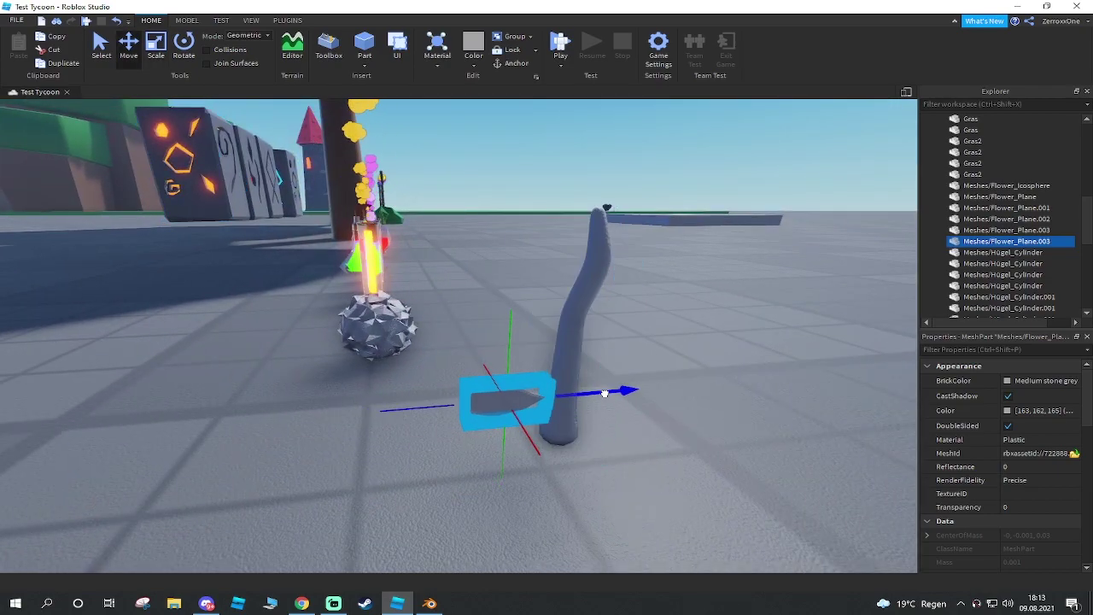
pyautogui.moveTo(616, 394); pyautogui.dragTo(617, 394)
# Add a second leaf copy slightly higher on the stem's opposite side, rotated by a half turn
pyautogui.moveTo(610, 404); pyautogui.dragTo(608, 383, button='right')
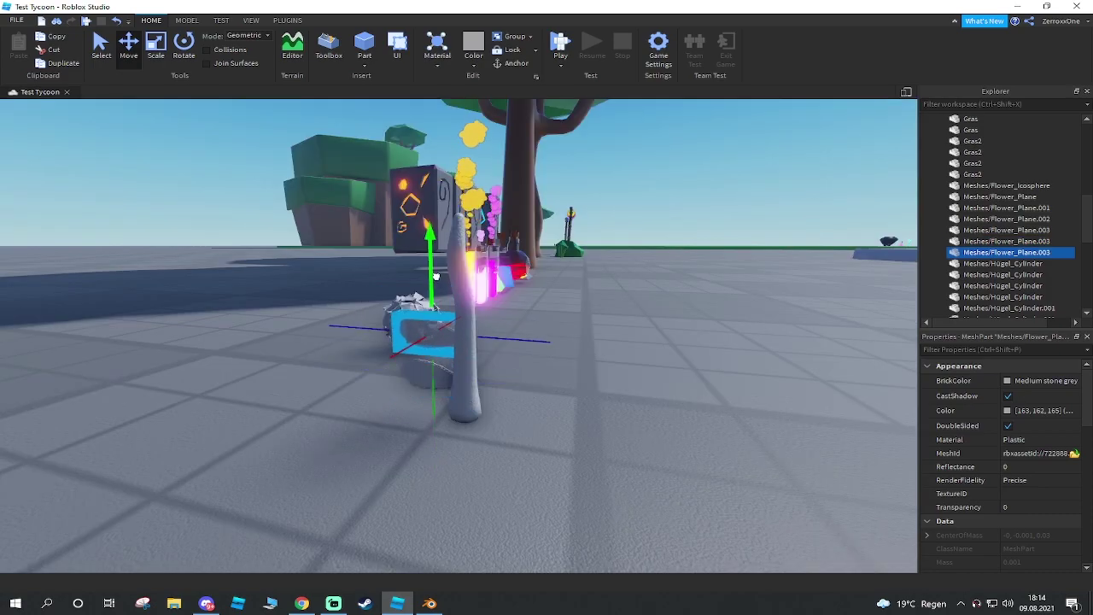
pyautogui.hotkey('ctrl', 'r')
pyautogui.hotkey('ctrl', 'r')
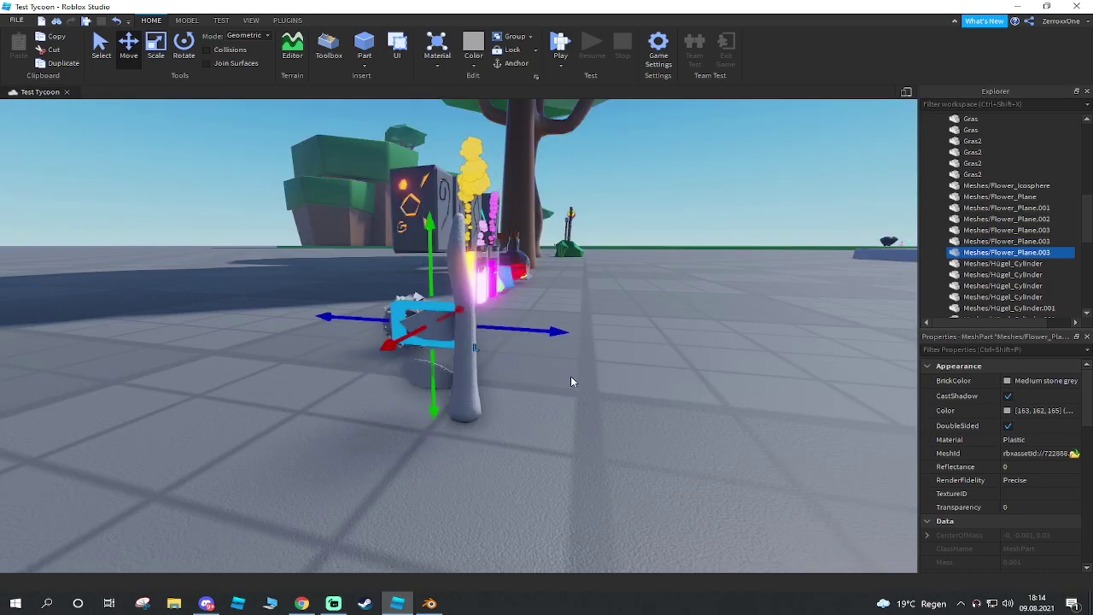
pyautogui.moveTo(527, 326); pyautogui.dragTo(605, 334)
pyautogui.moveTo(601, 333); pyautogui.dragTo(602, 332, button='right')
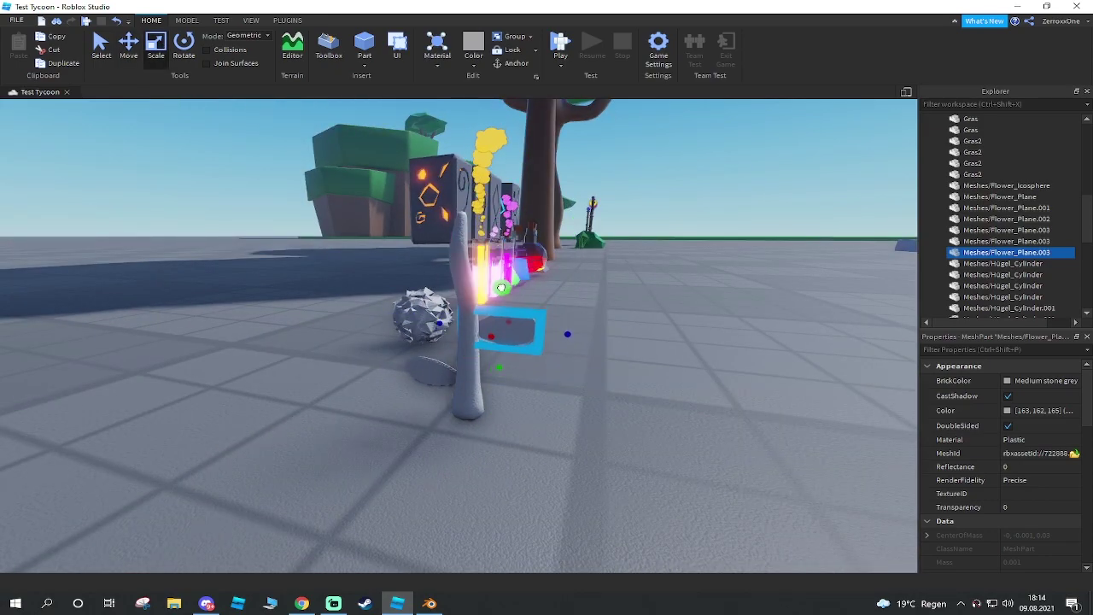
pyautogui.click(613, 366)
pyautogui.moveTo(612, 366); pyautogui.dragTo(593, 345, button='right')
pyautogui.click(475, 348)
pyautogui.click(592, 343)
# Copy the stem's position 24.807, 0.751, -3.179 to the spiky ball
pyautogui.click(524, 377)
pyautogui.scroll(-3, 527, 374)
pyautogui.moveTo(528, 376); pyautogui.dragTo(480, 332)
pyautogui.moveTo(475, 351); pyautogui.dragTo(475, 351, button='right')
pyautogui.scroll(-2, 475, 356)
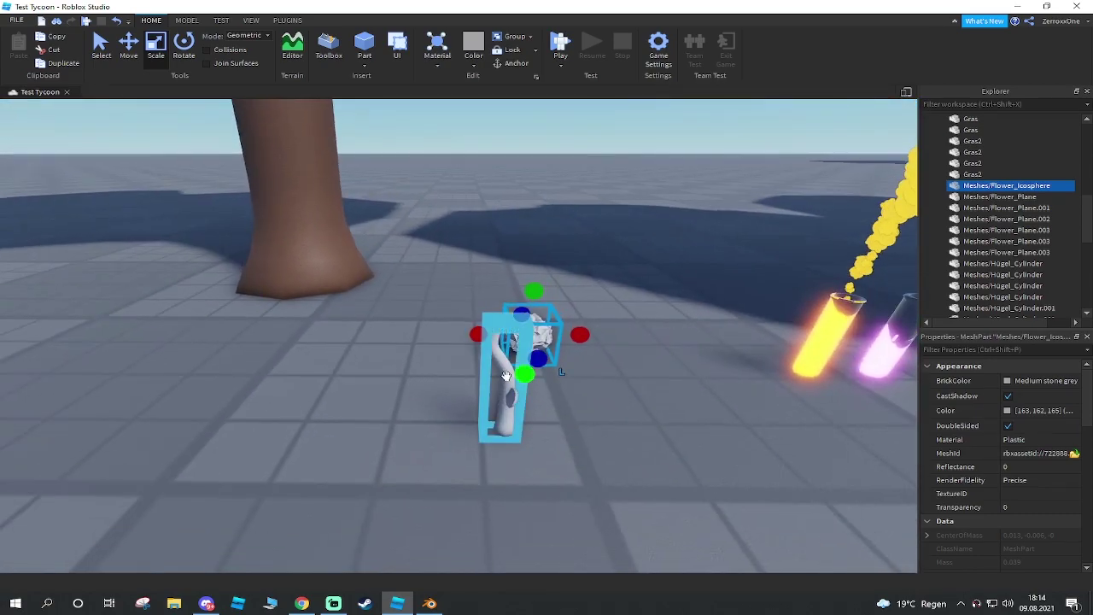
pyautogui.click(502, 366)
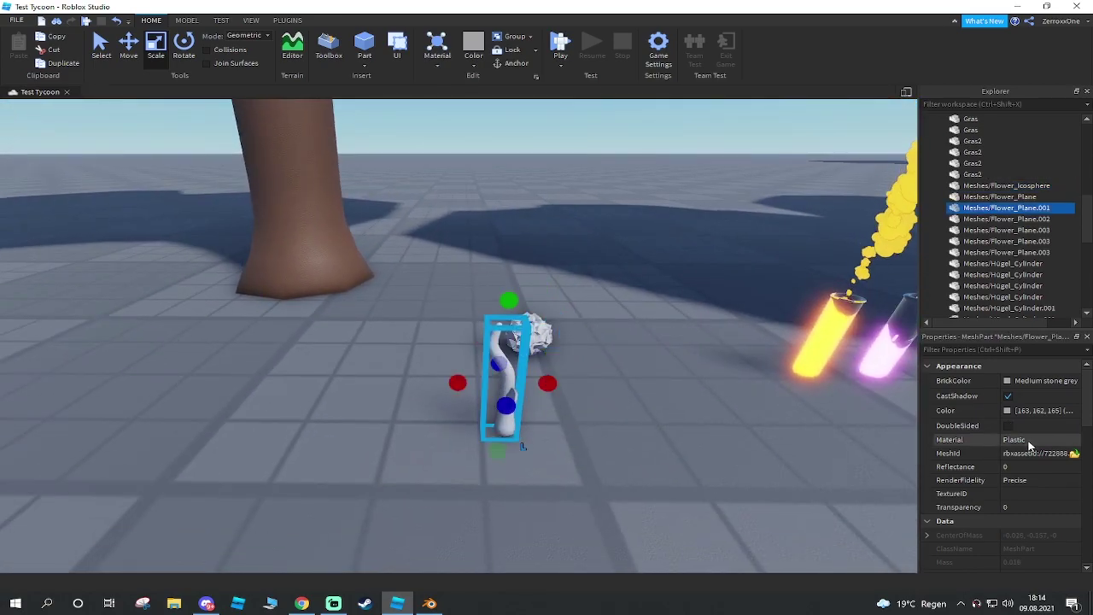
pyautogui.scroll(-3, 1041, 462)
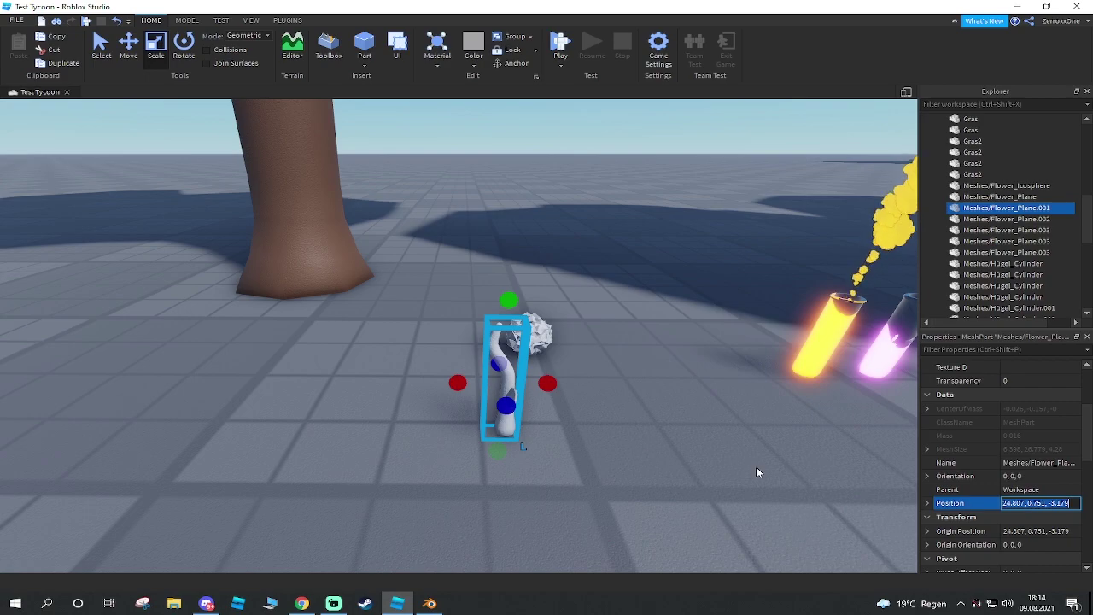
pyautogui.click(543, 336)
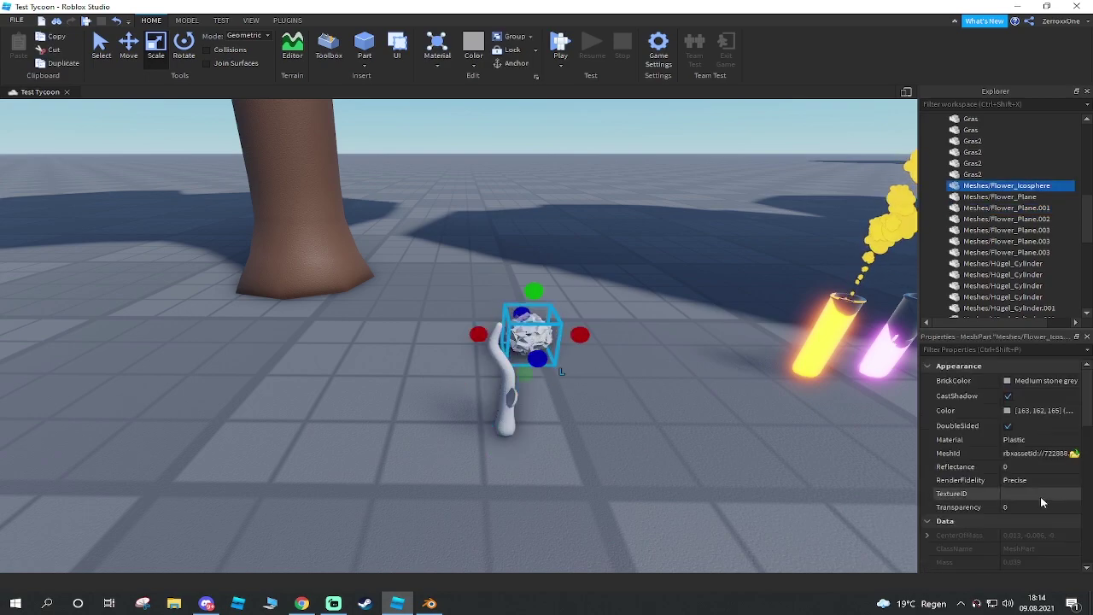
pyautogui.scroll(-3, 1041, 502)
pyautogui.press('Return')
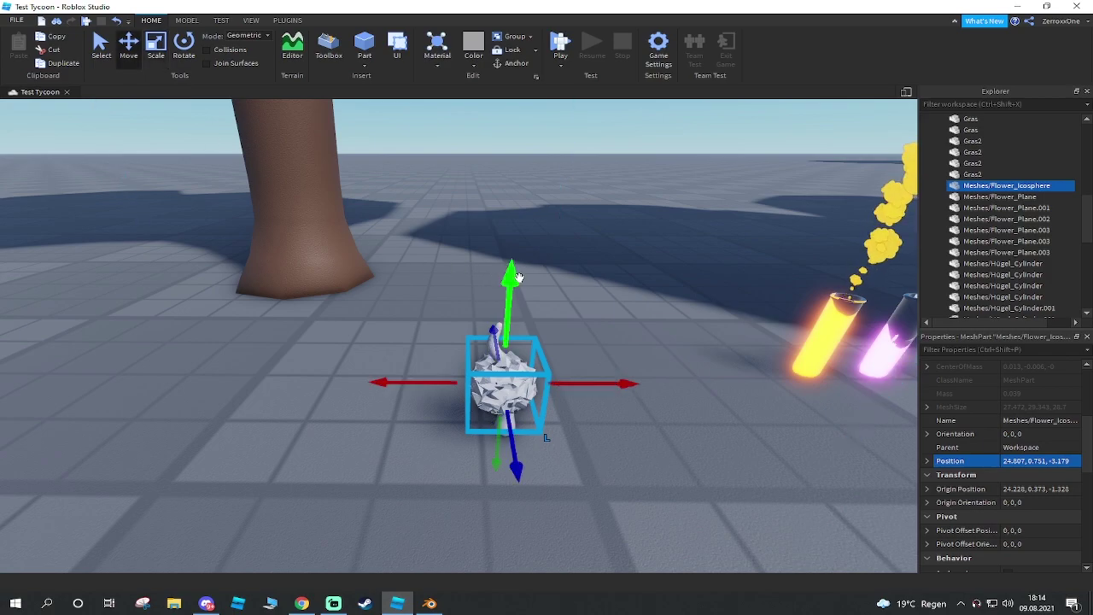
# Raise the spiky ball onto the stem's tip and align it sideways, at about 24.847, 1.682, -3.179
pyautogui.moveTo(518, 278); pyautogui.dragTo(517, 279)
pyautogui.moveTo(519, 278); pyautogui.dragTo(518, 279, button='right')
pyautogui.moveTo(518, 278); pyautogui.dragTo(515, 269)
pyautogui.moveTo(518, 278); pyautogui.dragTo(515, 268, button='right')
pyautogui.moveTo(515, 268); pyautogui.dragTo(511, 254)
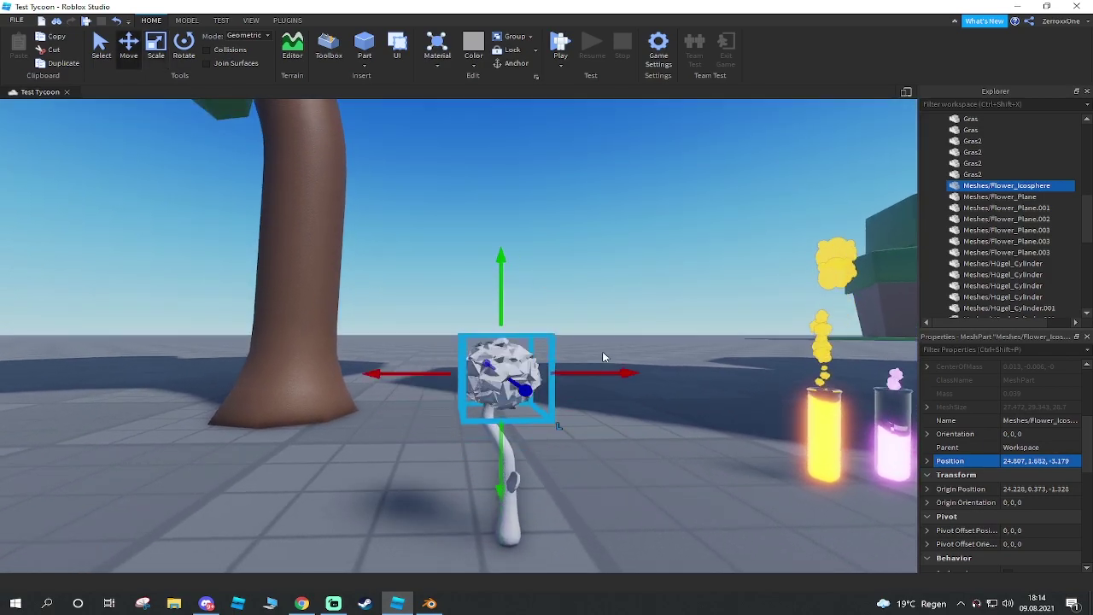
pyautogui.moveTo(596, 372); pyautogui.dragTo(592, 373)
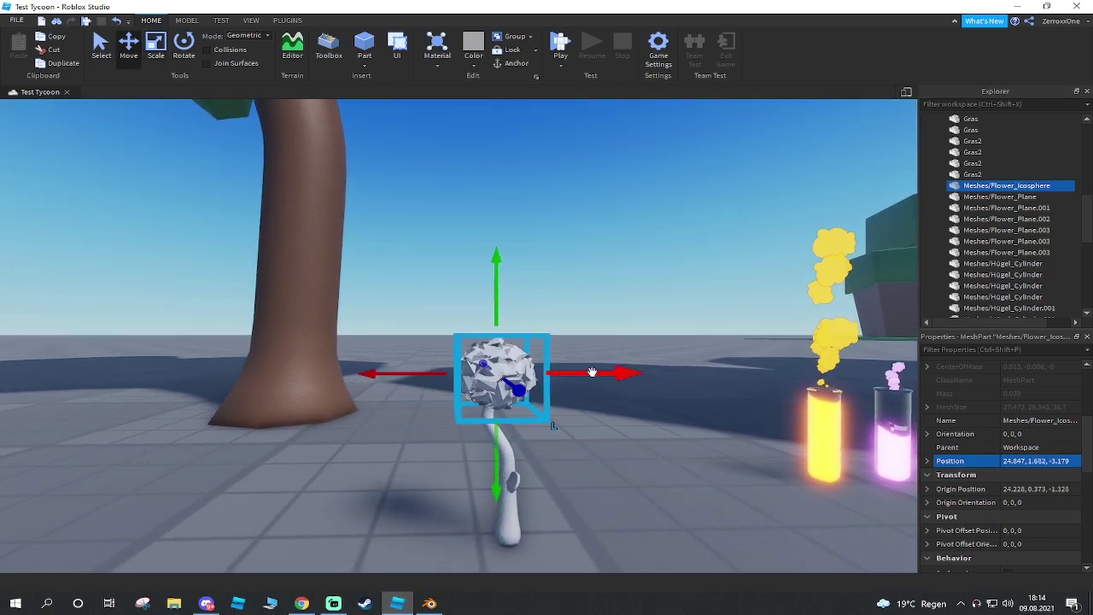
# Scale the spiky ball down to a flower head and set its BrickColor to Persimmon
pyautogui.click(155, 48)
pyautogui.moveTo(496, 311); pyautogui.dragTo(499, 339)
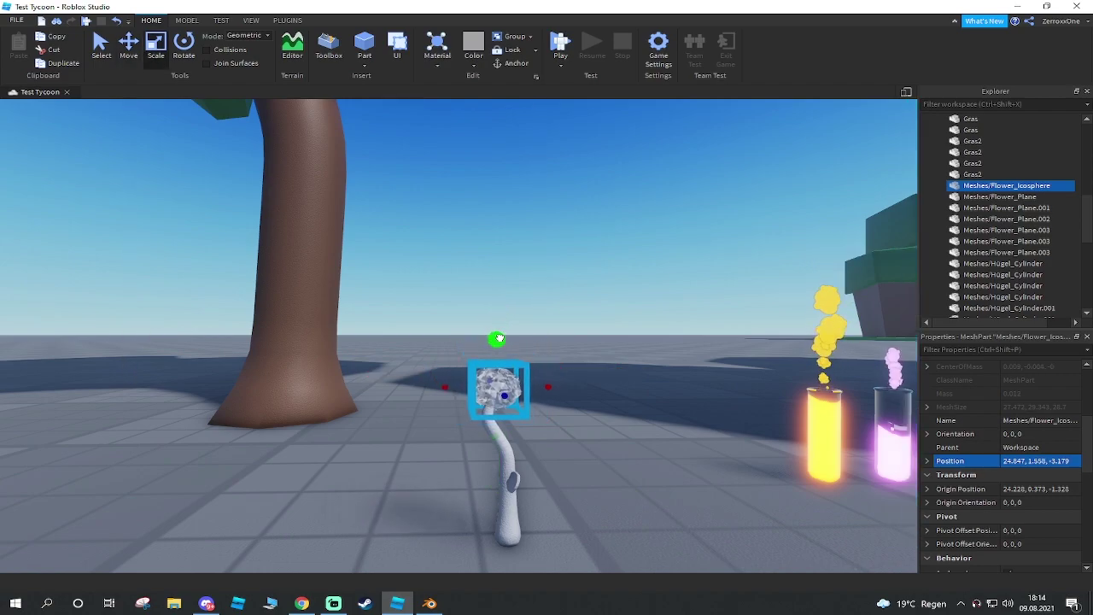
pyautogui.moveTo(619, 349); pyautogui.dragTo(619, 350, button='right')
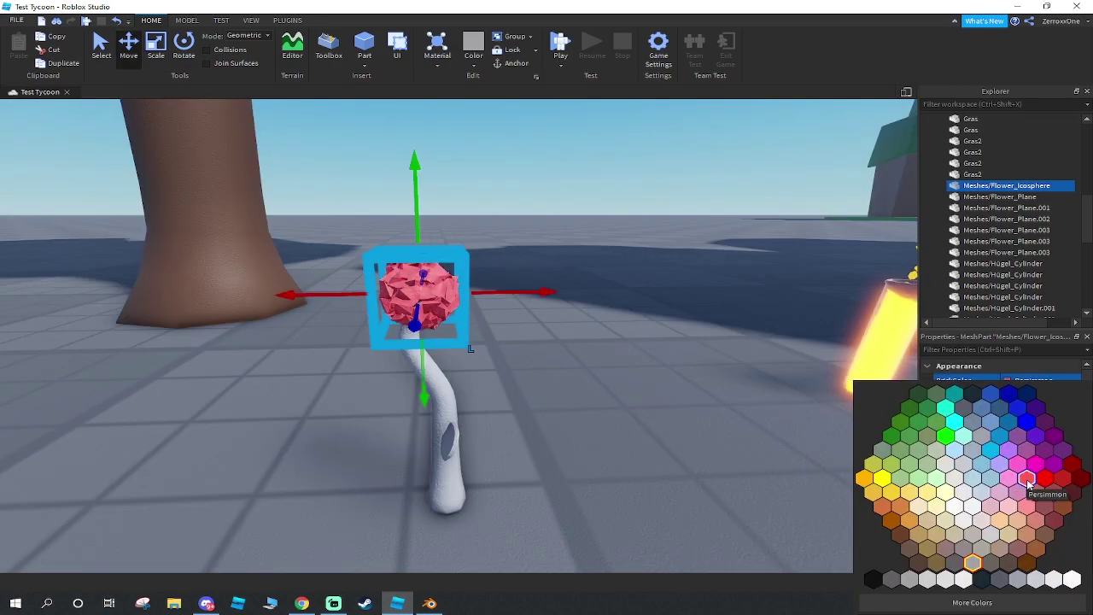
pyautogui.click(1029, 483)
# Set the BrickColor of the flower's stem to Sea green
pyautogui.click(457, 420)
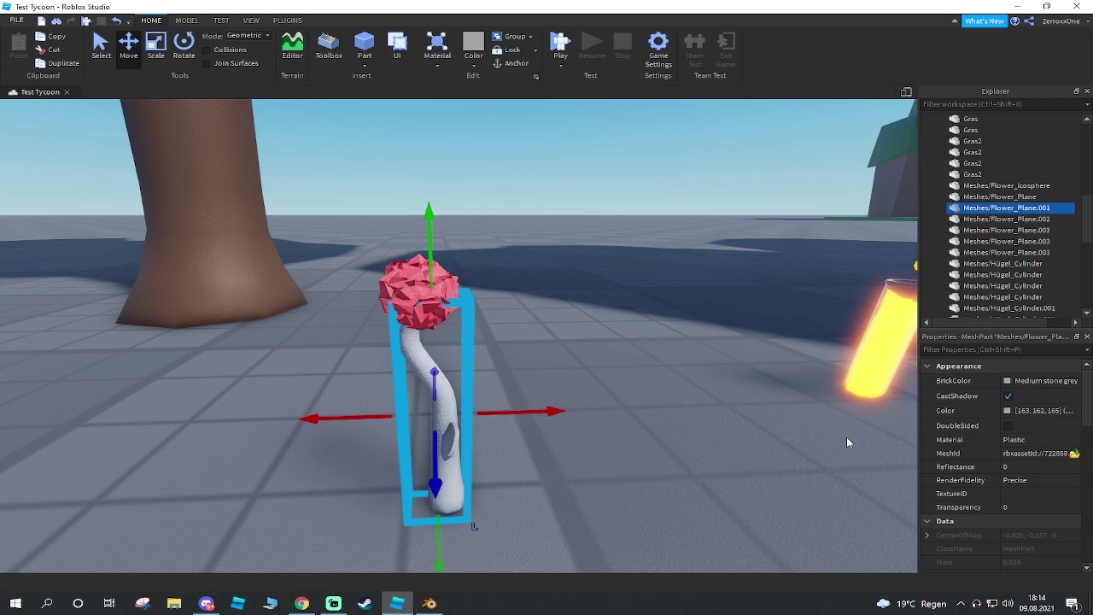
pyautogui.click(1008, 380)
pyautogui.click(918, 424)
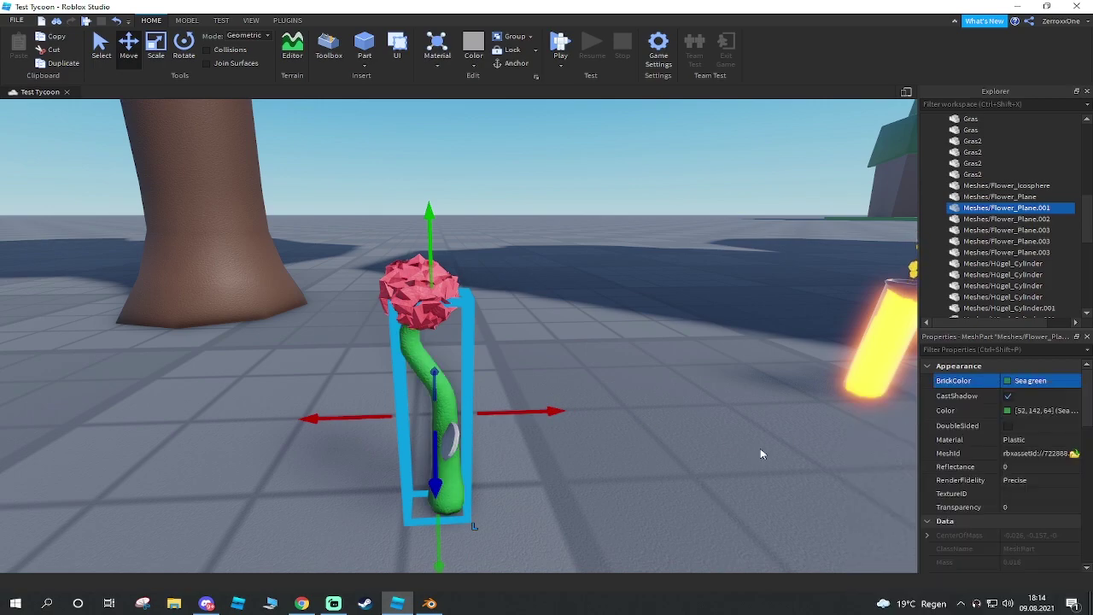
# Select both small leaves on the stem and color them Sea green
pyautogui.click(451, 443)
pyautogui.moveTo(504, 468); pyautogui.dragTo(478, 476, button='right')
pyautogui.keyDown('ctrl'); pyautogui.click(504, 428); pyautogui.keyUp('ctrl')
pyautogui.click(1008, 380)
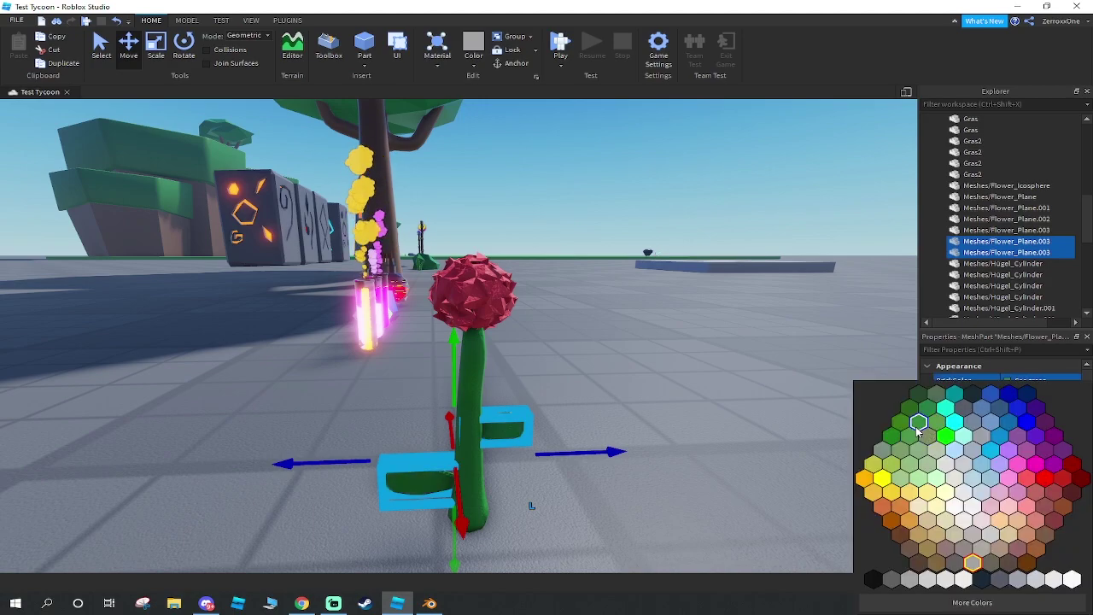
pyautogui.click(917, 426)
pyautogui.click(632, 437)
# Select all four parts of the small flower and set their material to SmoothPlastic
pyautogui.moveTo(632, 437); pyautogui.dragTo(632, 436, button='right')
pyautogui.moveTo(546, 300); pyautogui.dragTo(357, 446)
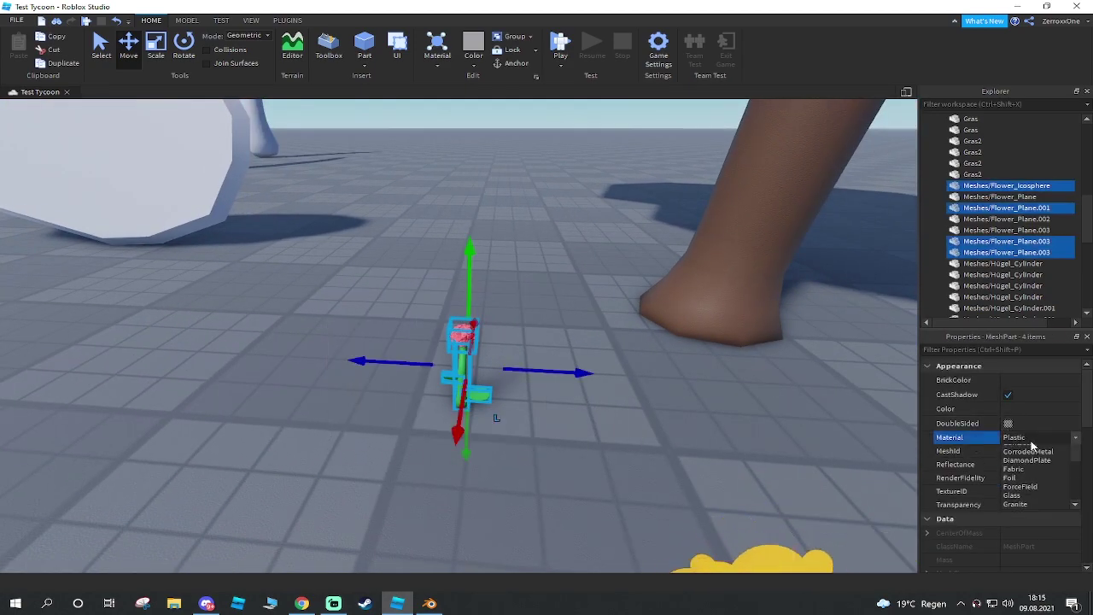
pyautogui.click(1042, 515)
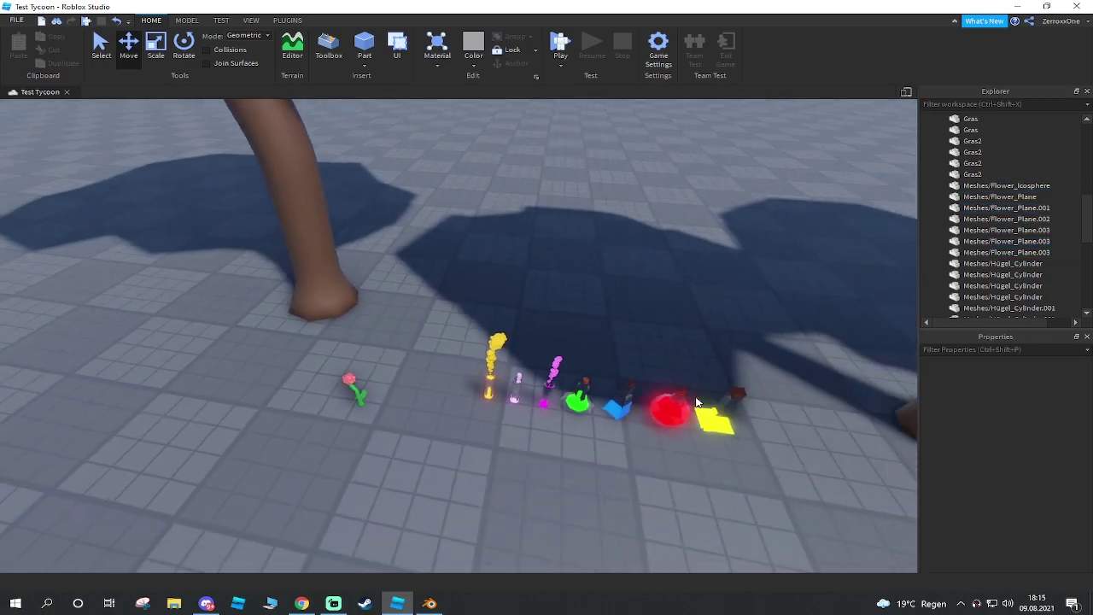
# Select all five parts of the dark green tree and set their material to SmoothPlastic
pyautogui.moveTo(696, 399); pyautogui.dragTo(696, 399, button='right')
pyautogui.scroll(-8, 696, 398)
pyautogui.moveTo(567, 189); pyautogui.dragTo(426, 413)
pyautogui.click(1038, 437)
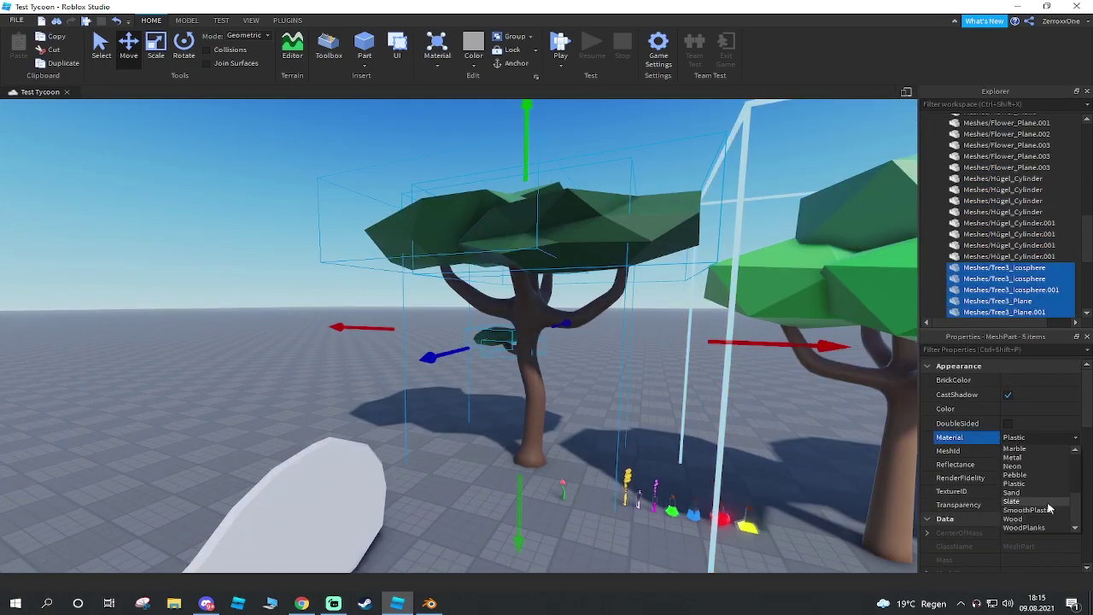
pyautogui.click(1038, 509)
pyautogui.click(686, 377)
# Select all parts of the dark green tree again and group them into one model
pyautogui.scroll(3, 686, 378)
pyautogui.moveTo(686, 377); pyautogui.dragTo(686, 378, button='right')
pyautogui.scroll(-7, 686, 377)
pyautogui.scroll(-3, 539, 212)
pyautogui.scroll(2, 539, 213)
pyautogui.moveTo(562, 159); pyautogui.dragTo(388, 354)
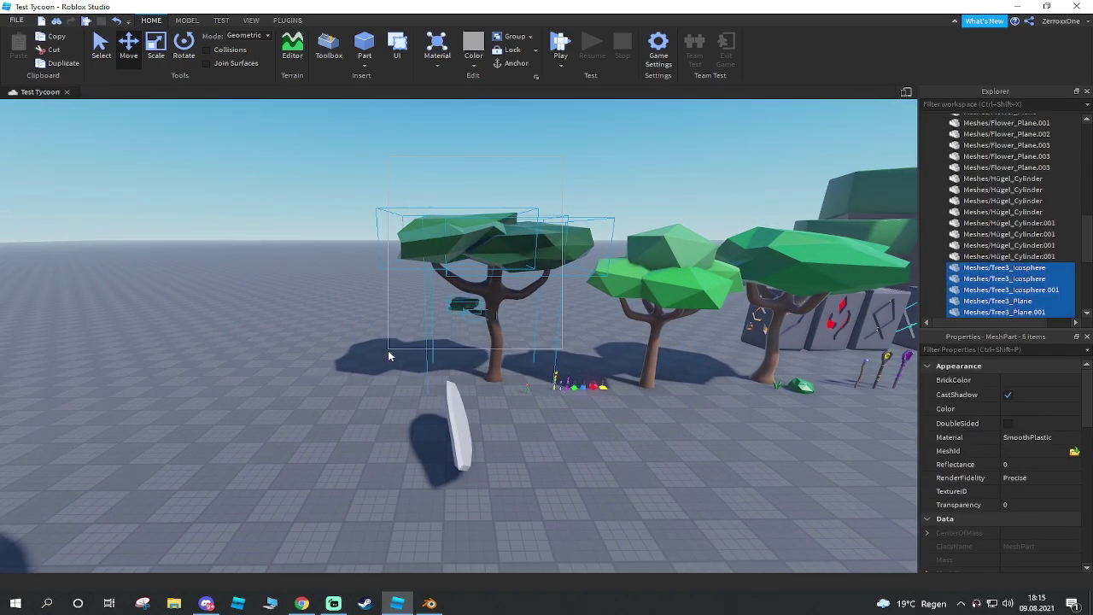
pyautogui.rightClick(1038, 299)
pyautogui.click(941, 90)
pyautogui.moveTo(492, 366); pyautogui.dragTo(528, 355)
pyautogui.press('w')
pyautogui.press('d')
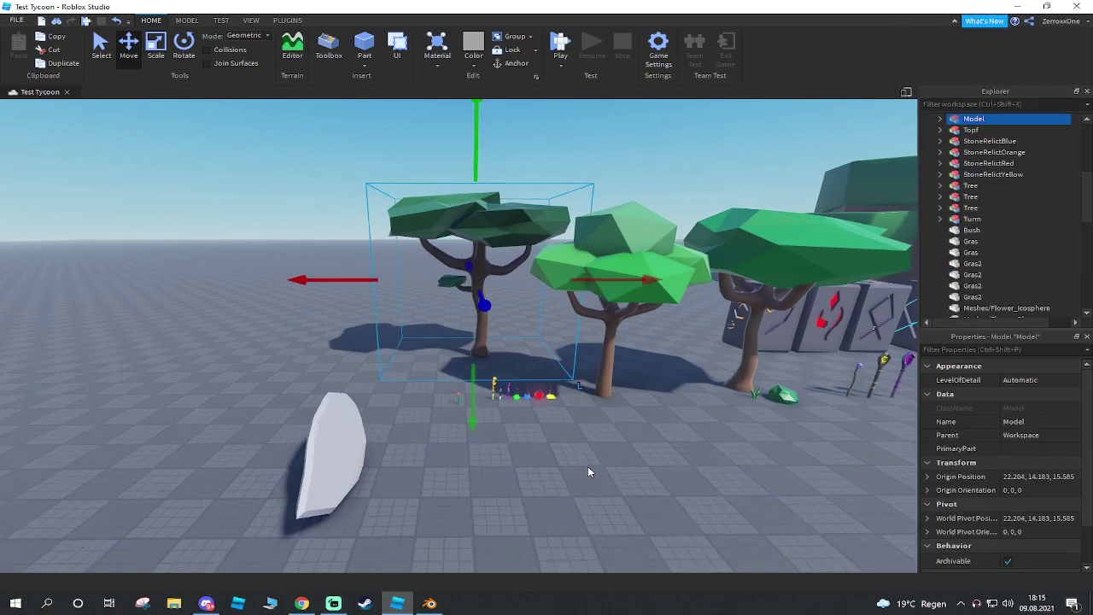
# Select the four parts of the small flower, anchor them and disable CanCollide
pyautogui.click(589, 467)
pyautogui.moveTo(589, 467); pyautogui.dragTo(594, 467, button='right')
pyautogui.moveTo(547, 306); pyautogui.dragTo(472, 379)
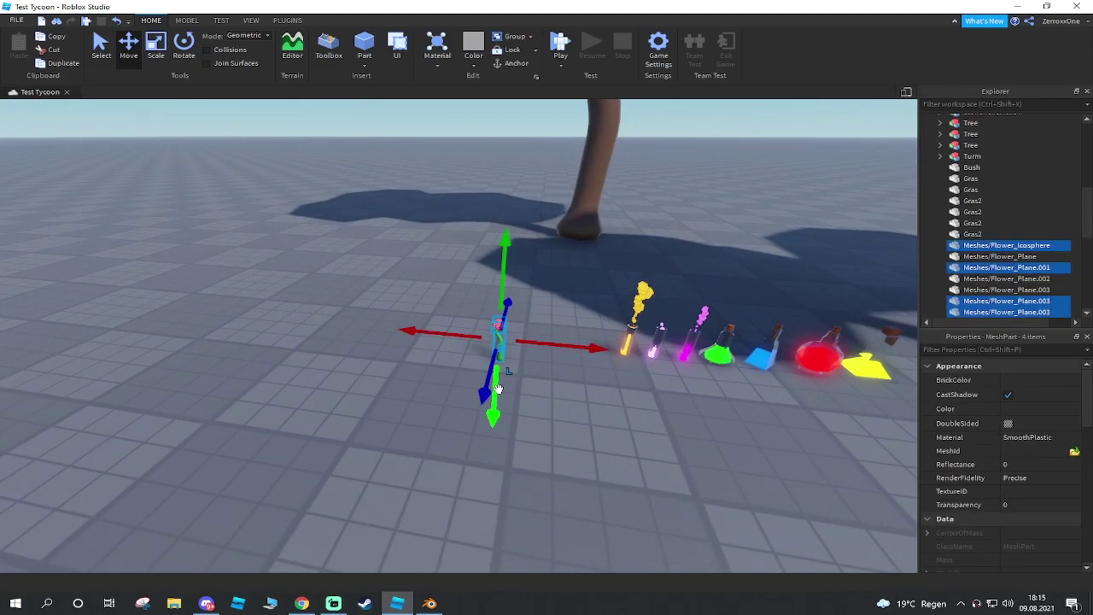
pyautogui.press('f')
pyautogui.scroll(-3, 500, 394)
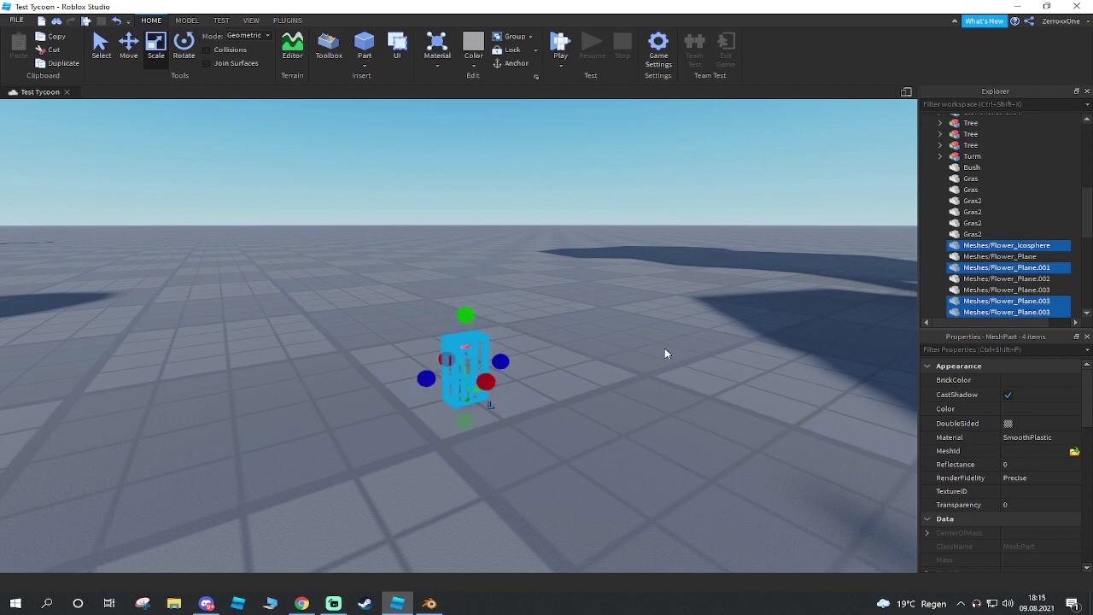
pyautogui.scroll(3, 665, 347)
pyautogui.scroll(-5, 1036, 409)
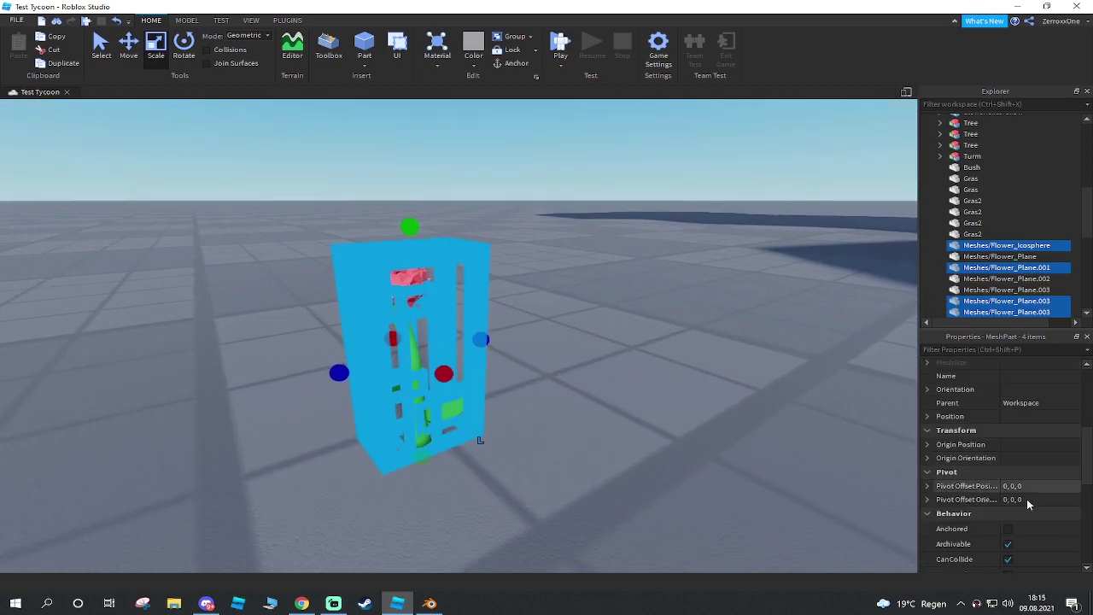
pyautogui.scroll(-1, 1025, 517)
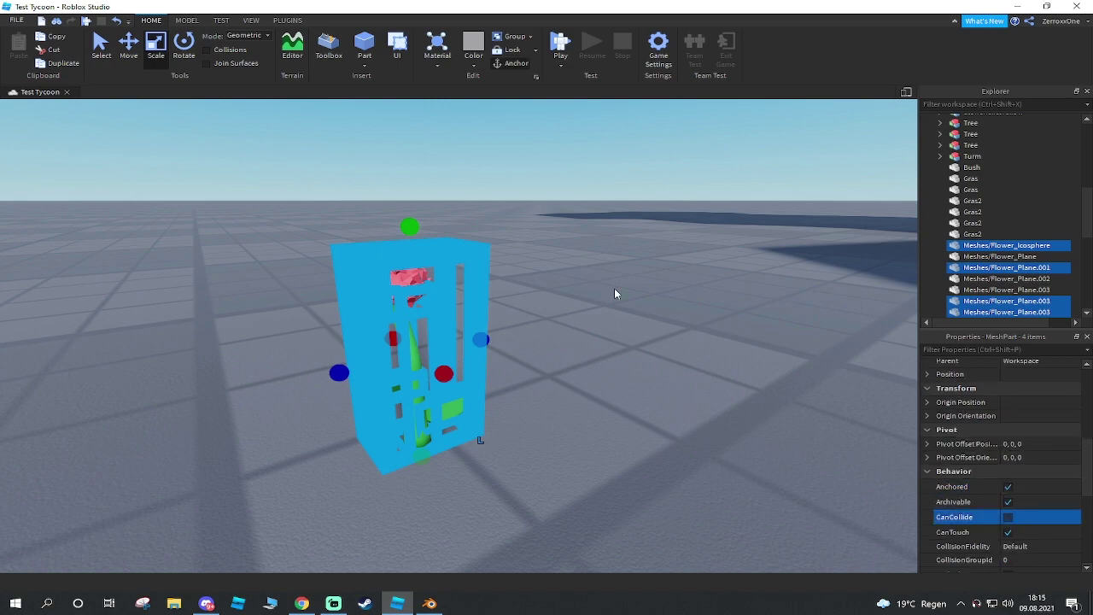
# Group the flower's selected parts into a model and rename it Flower1
pyautogui.keyDown('ctrl'); pyautogui.click(974, 257); pyautogui.keyUp('ctrl')
pyautogui.rightClick(973, 256)
pyautogui.click(966, 336)
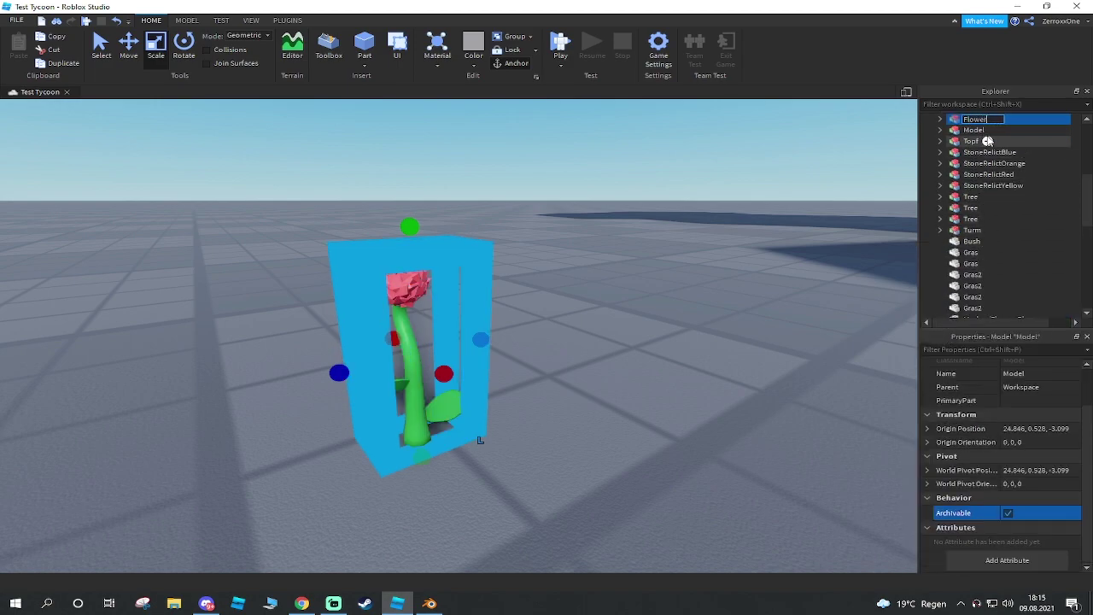
pyautogui.click(710, 317)
# Move the Flower1 model onto the green hill and lower it slightly into the grass
pyautogui.moveTo(425, 416); pyautogui.dragTo(468, 389)
pyautogui.scroll(-5, 526, 410)
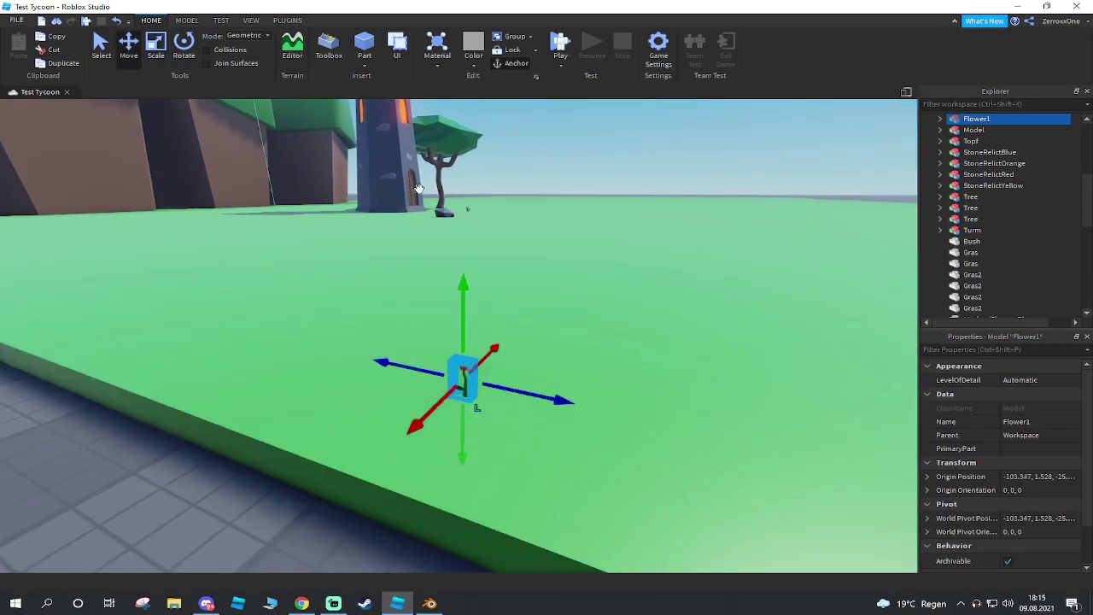
pyautogui.moveTo(461, 289); pyautogui.dragTo(461, 289)
pyautogui.moveTo(546, 233); pyautogui.dragTo(546, 232, button='right')
# Duplicate the dark green tree model and place the copy on the green hill next to Flower1
pyautogui.click(547, 232)
pyautogui.press('w')
pyautogui.click(591, 271)
pyautogui.scroll(10, 598, 282)
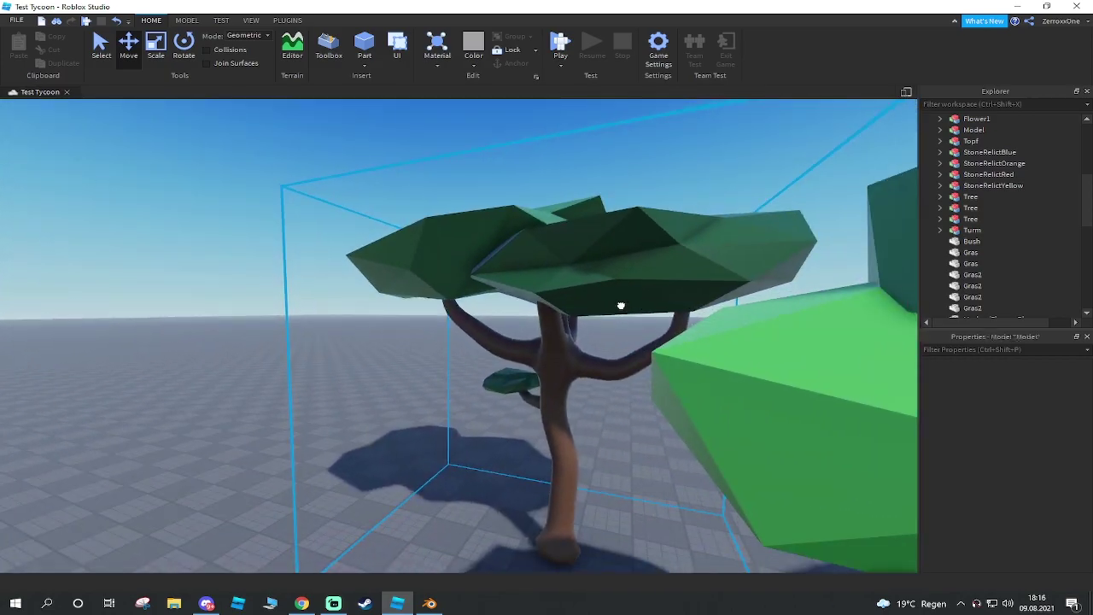
pyautogui.hotkey('ctrl', 'd')
pyautogui.moveTo(561, 402); pyautogui.dragTo(644, 370)
pyautogui.moveTo(645, 371); pyautogui.dragTo(644, 371, button='right')
pyautogui.moveTo(644, 370); pyautogui.dragTo(641, 370)
pyautogui.moveTo(644, 370); pyautogui.dragTo(640, 370, button='right')
pyautogui.press('w')
pyautogui.moveTo(641, 370); pyautogui.dragTo(626, 362)
pyautogui.moveTo(640, 371); pyautogui.dragTo(626, 362, button='right')
pyautogui.moveTo(626, 362); pyautogui.dragTo(624, 378)
pyautogui.moveTo(624, 379); pyautogui.dragTo(637, 381, button='right')
pyautogui.press('w')
pyautogui.moveTo(445, 379); pyautogui.dragTo(442, 417)
pyautogui.press('s')
pyautogui.press('w')
pyautogui.moveTo(551, 340); pyautogui.dragTo(504, 366, button='right')
pyautogui.press('s')
# Duplicate Flower1 and move the copy across the green hill toward the tower
pyautogui.click(566, 342)
pyautogui.press('w')
pyautogui.press('d')
pyautogui.click(492, 380)
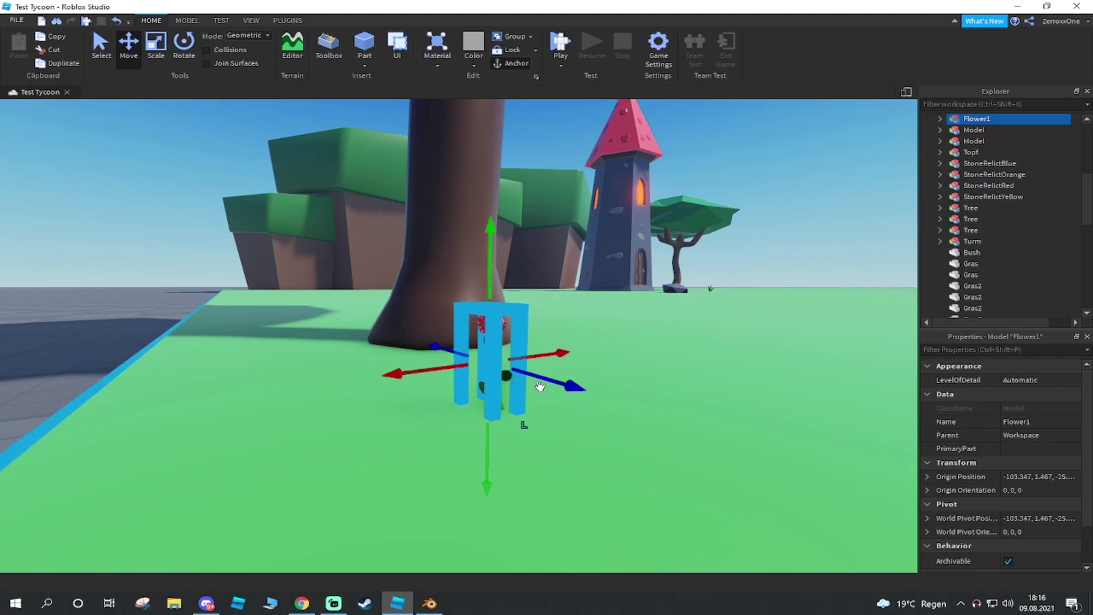
pyautogui.moveTo(549, 355); pyautogui.dragTo(776, 314)
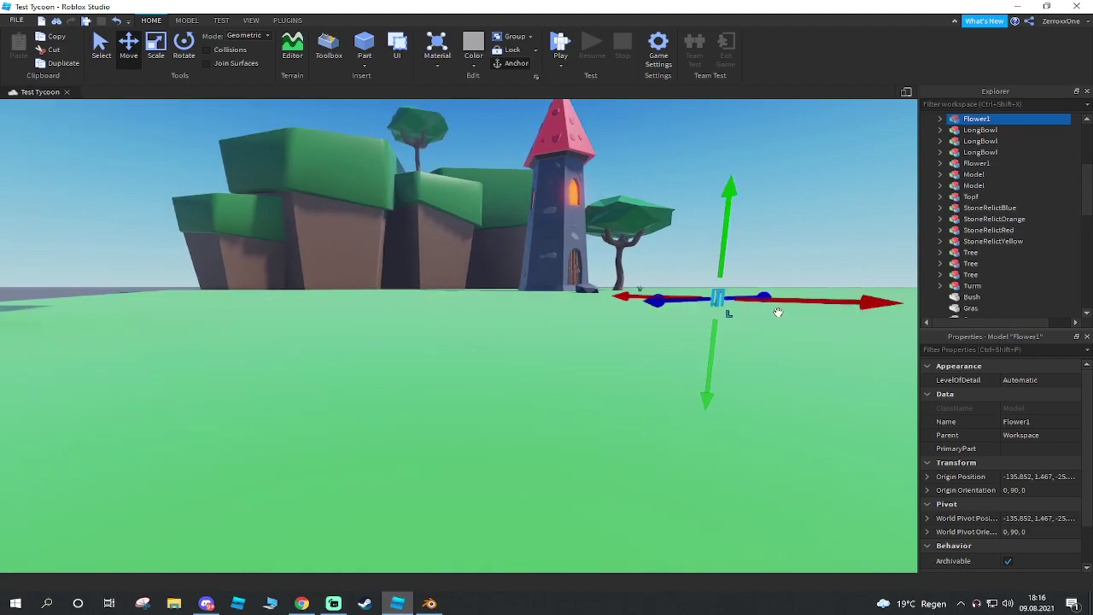
pyautogui.moveTo(536, 292); pyautogui.dragTo(538, 292)
pyautogui.moveTo(640, 322); pyautogui.dragTo(640, 322, button='right')
pyautogui.press('s')
# Delete the Flower1 copy standing on the grass near the tower
pyautogui.click(601, 174)
pyautogui.press('w')
pyautogui.moveTo(607, 194); pyautogui.dragTo(607, 194, button='right')
pyautogui.press('w')
pyautogui.press('s')
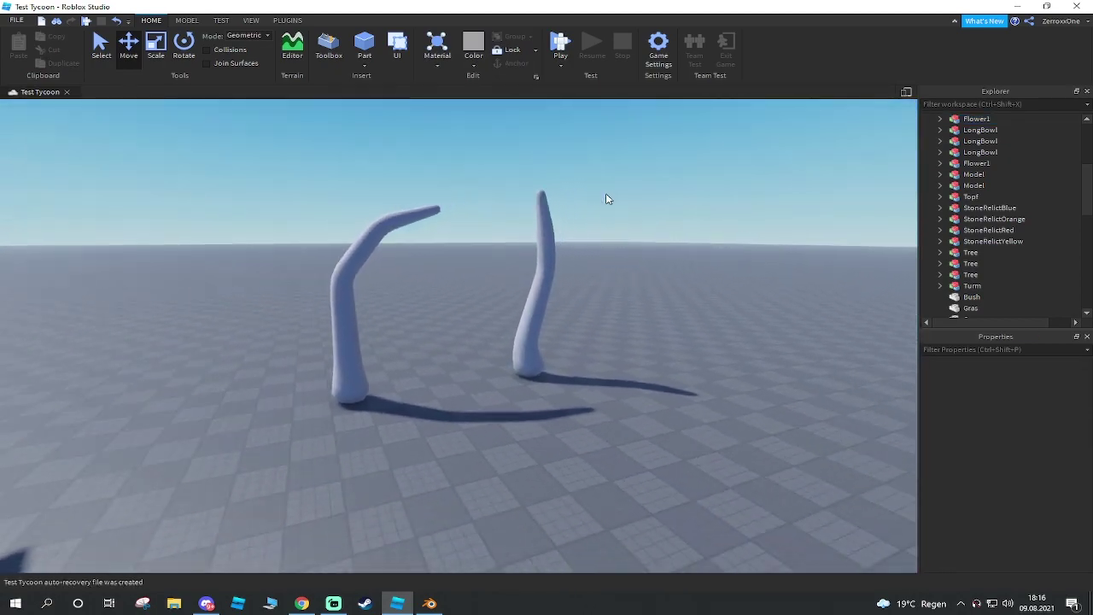
pyautogui.moveTo(578, 249); pyautogui.dragTo(578, 249, button='right')
pyautogui.press('w')
pyautogui.press('w')
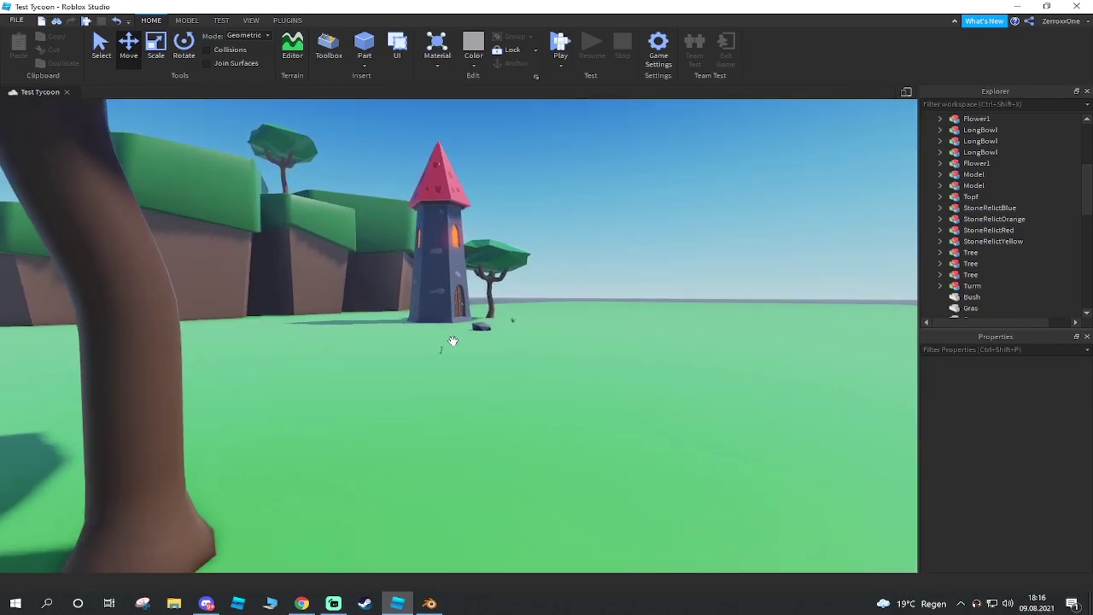
pyautogui.click(442, 350)
pyautogui.press('Delete')
# Rotate the remaining Flower1 beside the large tree's trunk
pyautogui.moveTo(590, 335); pyautogui.dragTo(589, 342, button='right')
pyautogui.press('s')
pyautogui.press('w')
pyautogui.press('a')
pyautogui.press('w')
pyautogui.press('s')
pyautogui.click(552, 399)
pyautogui.hotkey('ctrl', 'r')
pyautogui.press('d')
# Examine the flower beside the tree trunk on the green hill from close up and several angles
pyautogui.moveTo(635, 295); pyautogui.dragTo(634, 289, button='right')
pyautogui.click(634, 289)
pyautogui.press('w')
pyautogui.press('s')
pyautogui.press('d')
pyautogui.press('a')
pyautogui.press('w')
pyautogui.press('w')
pyautogui.press('s')
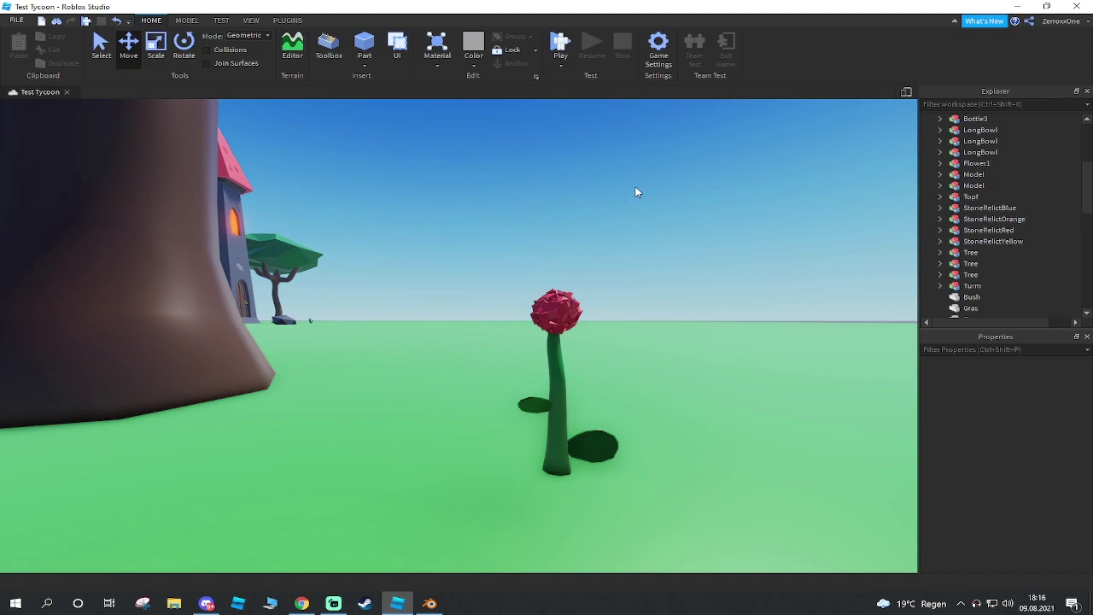
pyautogui.moveTo(631, 217); pyautogui.dragTo(632, 220, button='right')
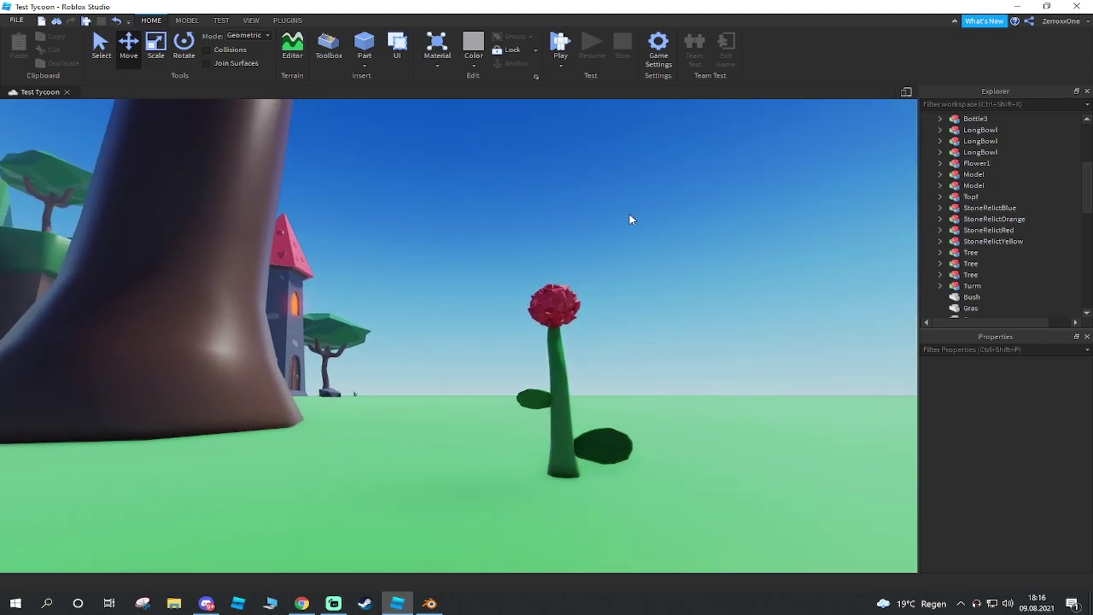